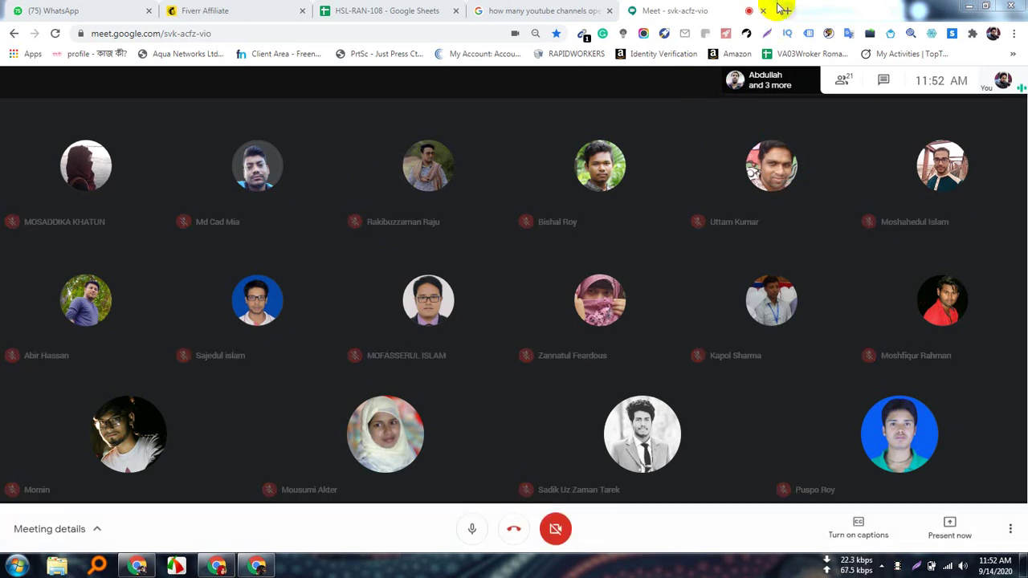
# Present the entire screen to the meeting participants and hide the screen-sharing notice
pyautogui.click(950, 523)
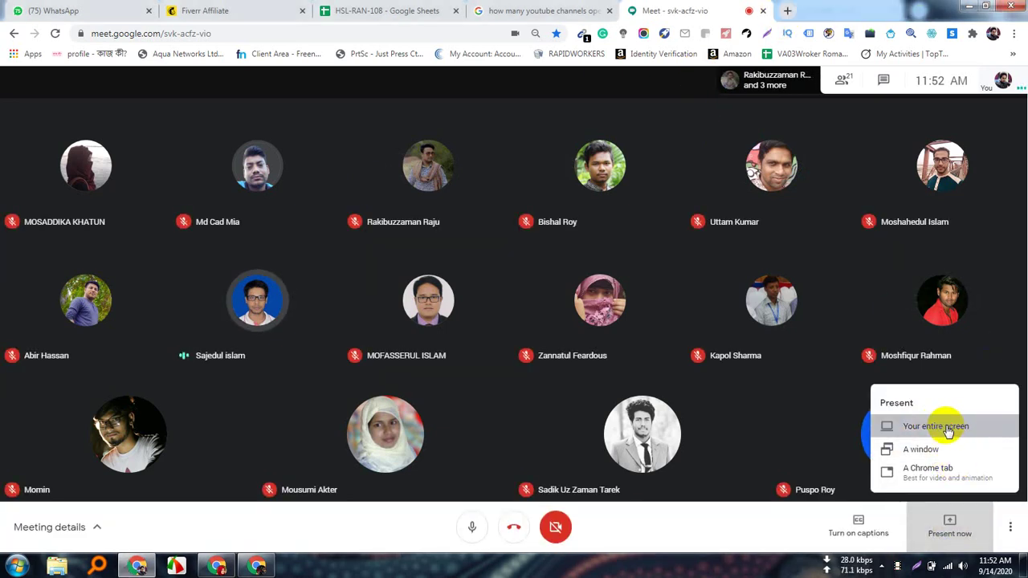
pyautogui.click(946, 426)
pyautogui.click(454, 171)
pyautogui.click(629, 310)
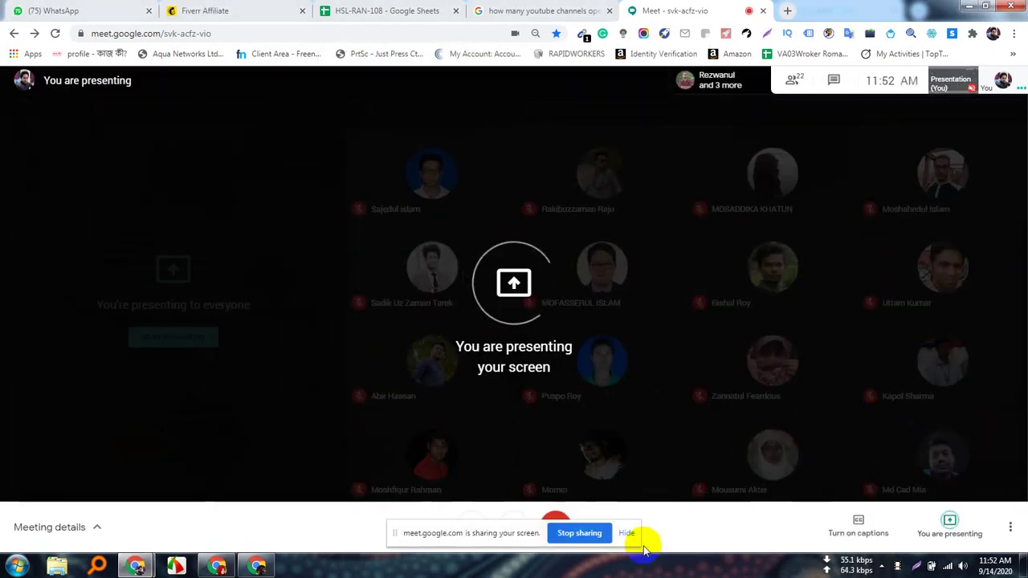
pyautogui.click(631, 535)
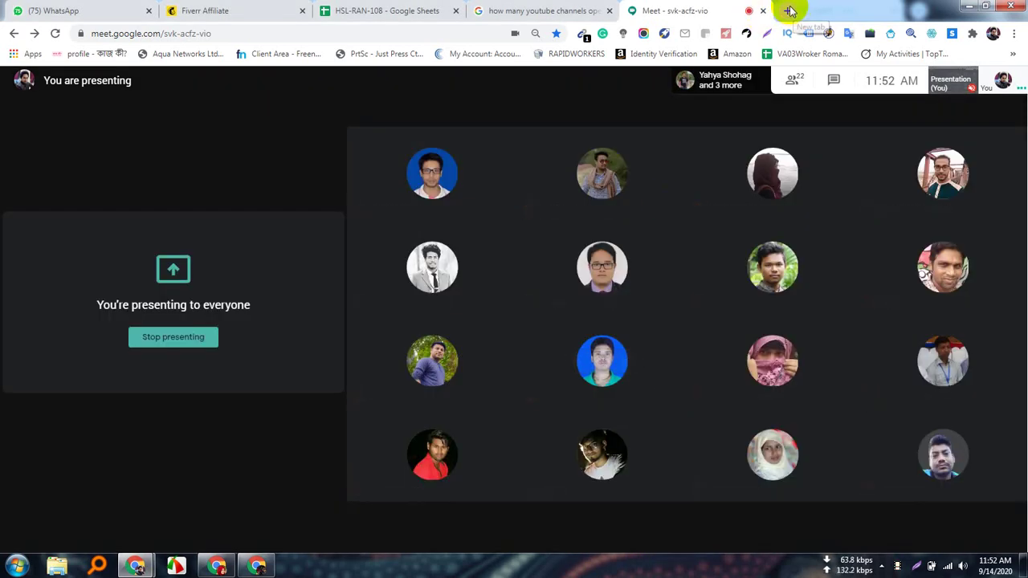
# In a new tab, reuse the suggested LinkedIn credit repair query and change its site filter to site:instagram.com
pyautogui.click(786, 10)
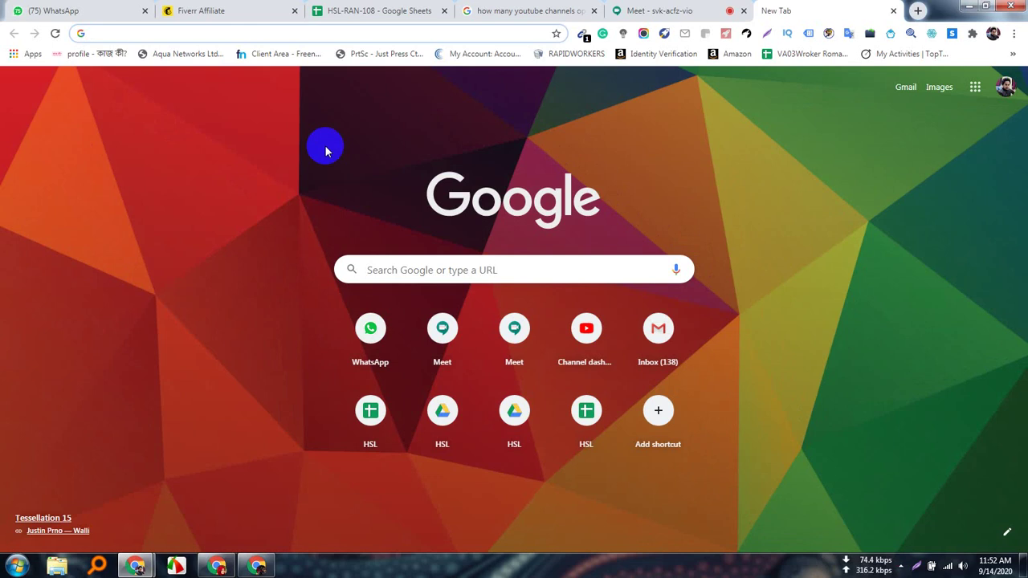
pyautogui.write('site')
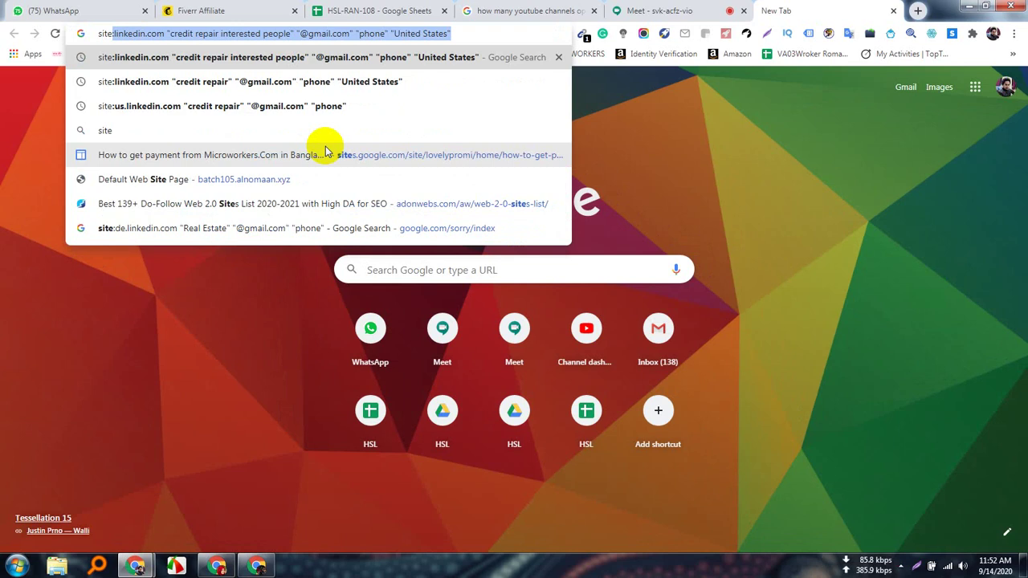
pyautogui.write(':')
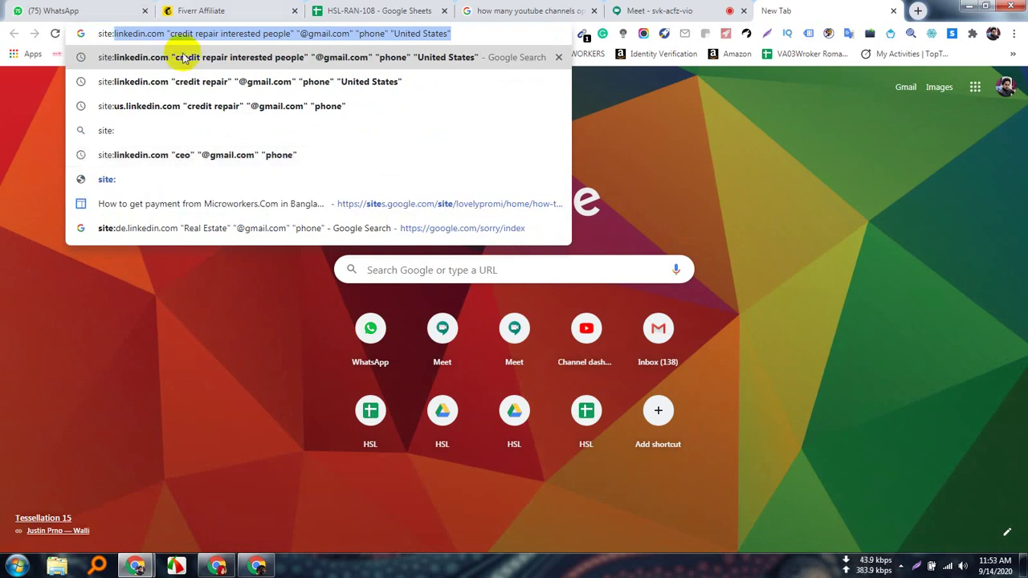
pyautogui.click(163, 35)
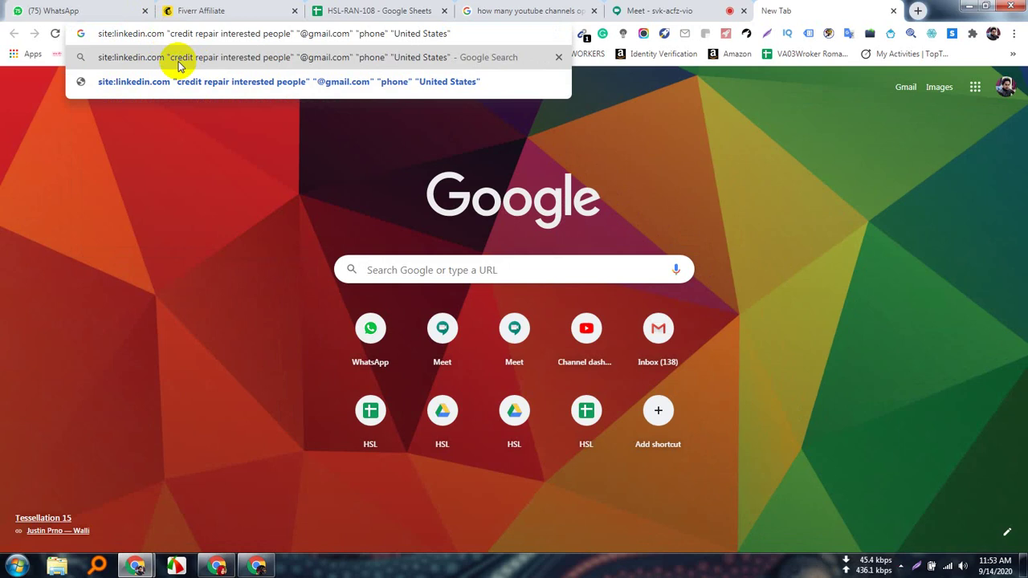
pyautogui.press('BackSpace')
pyautogui.press('BackSpace')
pyautogui.press('BackSpace')
pyautogui.press('BackSpace')
pyautogui.press('BackSpace')
pyautogui.press('BackSpace')
pyautogui.press('BackSpace')
pyautogui.press('BackSpace')
pyautogui.press('BackSpace')
pyautogui.press('BackSpace')
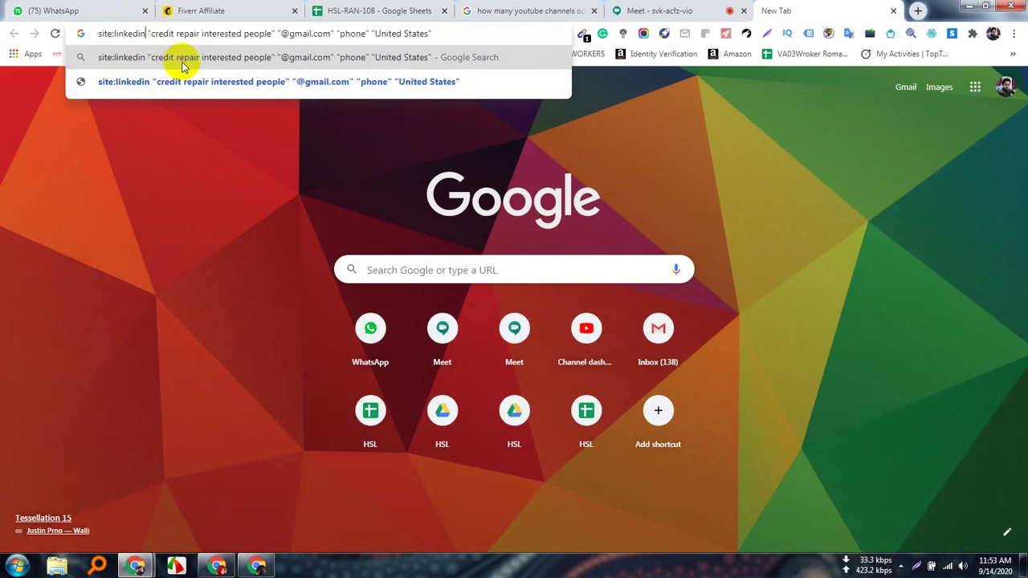
pyautogui.press('BackSpace')
pyautogui.press('BackSpace')
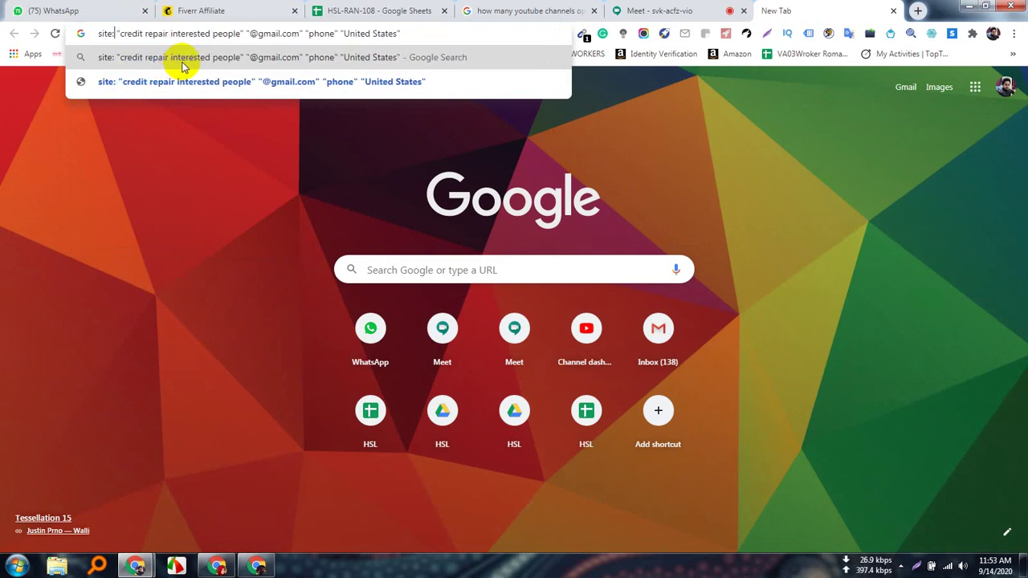
pyautogui.write('ins')
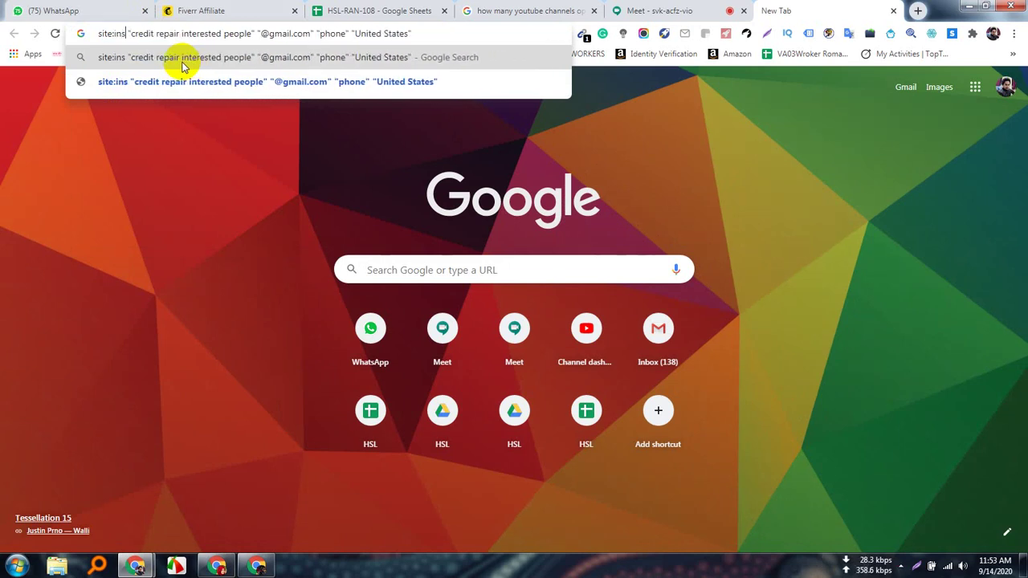
pyautogui.write('tagram')
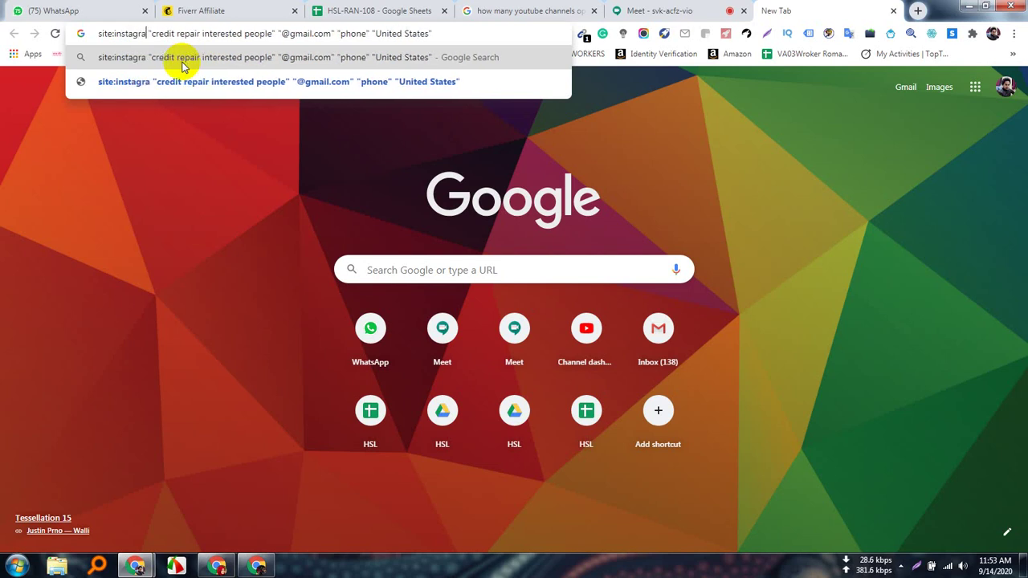
pyautogui.write('.com')
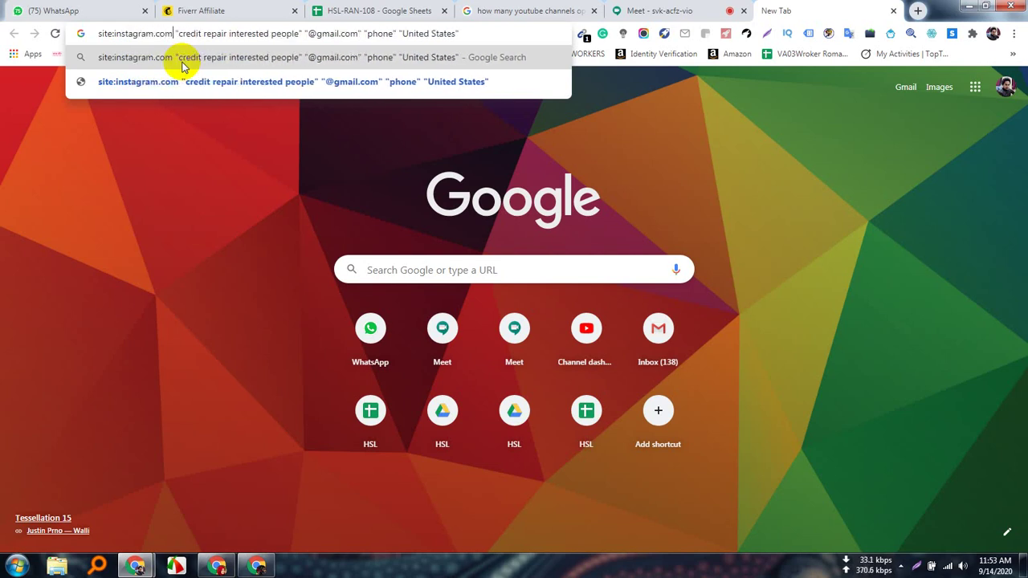
pyautogui.click(298, 33)
pyautogui.press('BackSpace')
pyautogui.press('BackSpace')
pyautogui.press('BackSpace')
pyautogui.press('BackSpace')
pyautogui.press('BackSpace')
pyautogui.press('BackSpace')
pyautogui.press('BackSpace')
pyautogui.press('BackSpace')
pyautogui.press('BackSpace')
pyautogui.press('BackSpace')
pyautogui.press('BackSpace')
pyautogui.press('BackSpace')
pyautogui.press('BackSpace')
pyautogui.press('BackSpace')
pyautogui.press('BackSpace')
pyautogui.press('BackSpace')
pyautogui.press('BackSpace')
pyautogui.press('BackSpace')
pyautogui.press('BackSpace')
pyautogui.press('BackSpace')
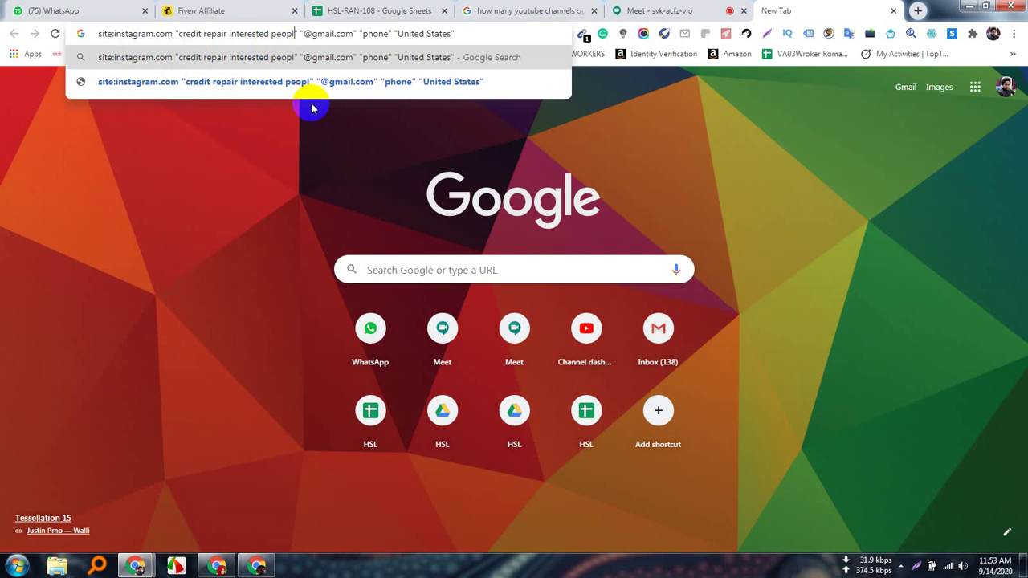
pyautogui.press('BackSpace')
pyautogui.press('BackSpace')
pyautogui.press('BackSpace')
pyautogui.press('BackSpace')
pyautogui.press('BackSpace')
pyautogui.press('BackSpace')
pyautogui.press('BackSpace')
pyautogui.press('BackSpace')
pyautogui.press('BackSpace')
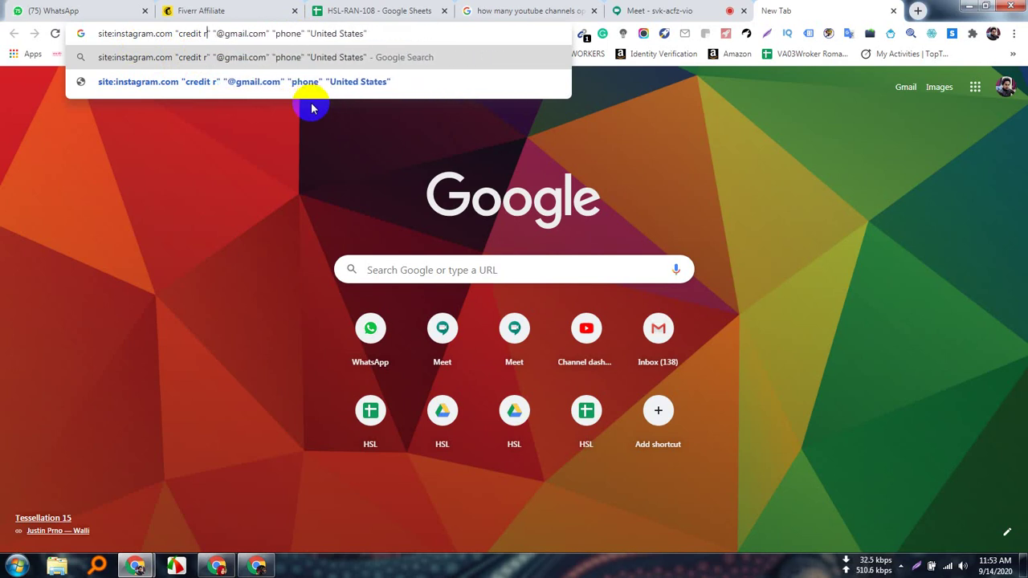
pyautogui.press('BackSpace')
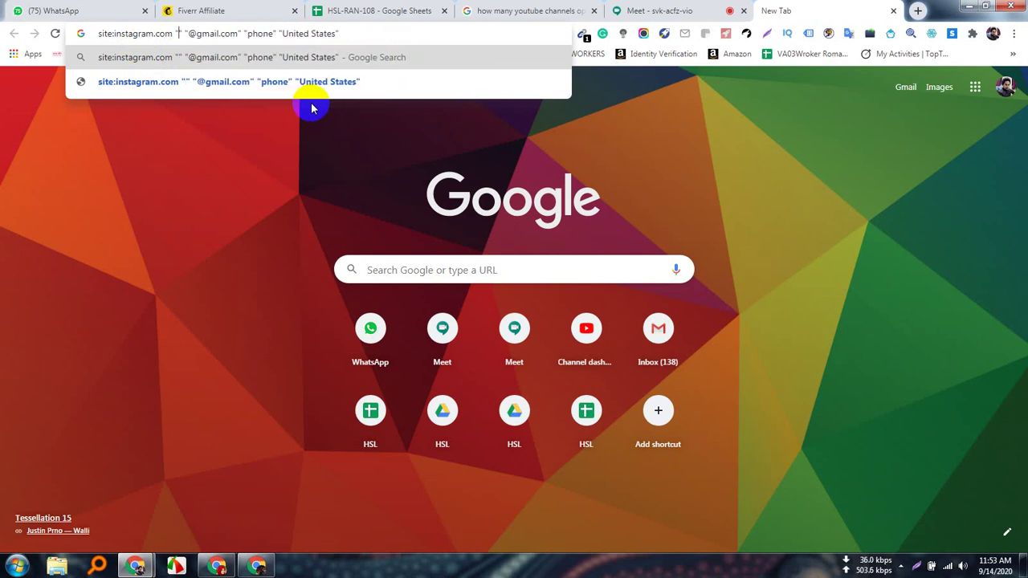
pyautogui.write('influ')
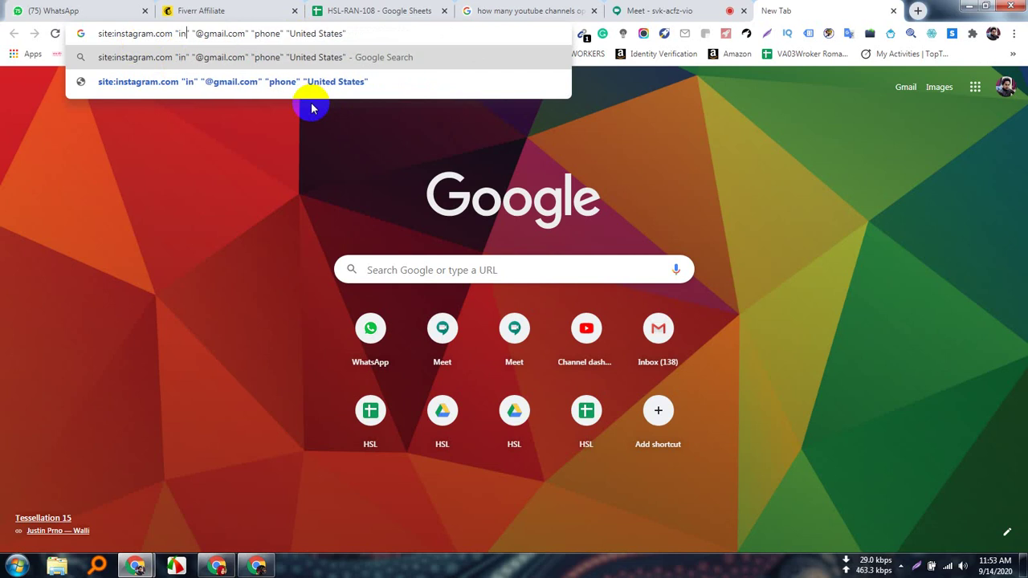
pyautogui.write('encer')
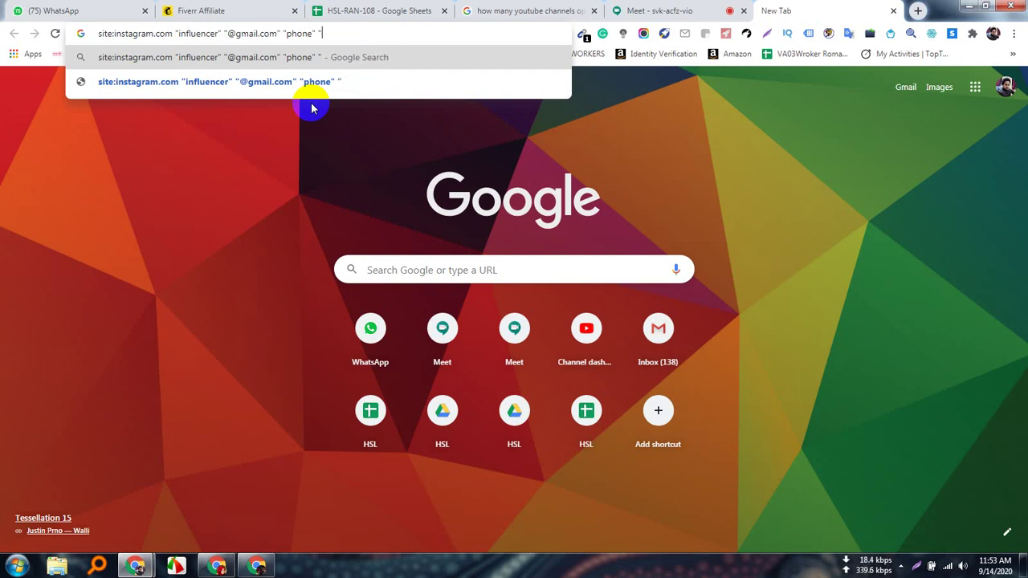
pyautogui.press('Return')
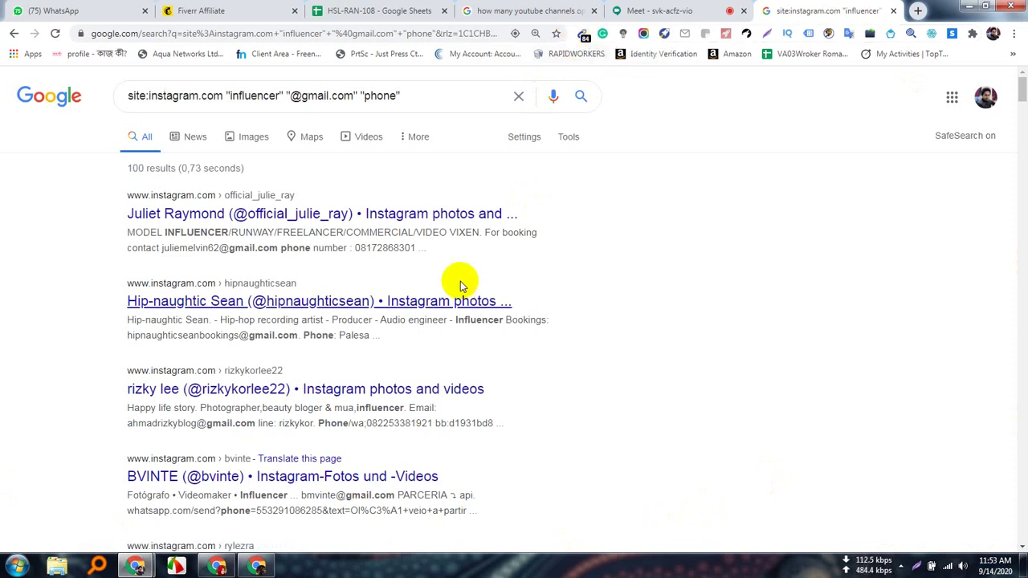
# Look through the full list of Instagram influencer search results for profiles showing e-mail addresses and phone numbers
pyautogui.scroll(-3, 450, 305)
pyautogui.scroll(3, 340, 390)
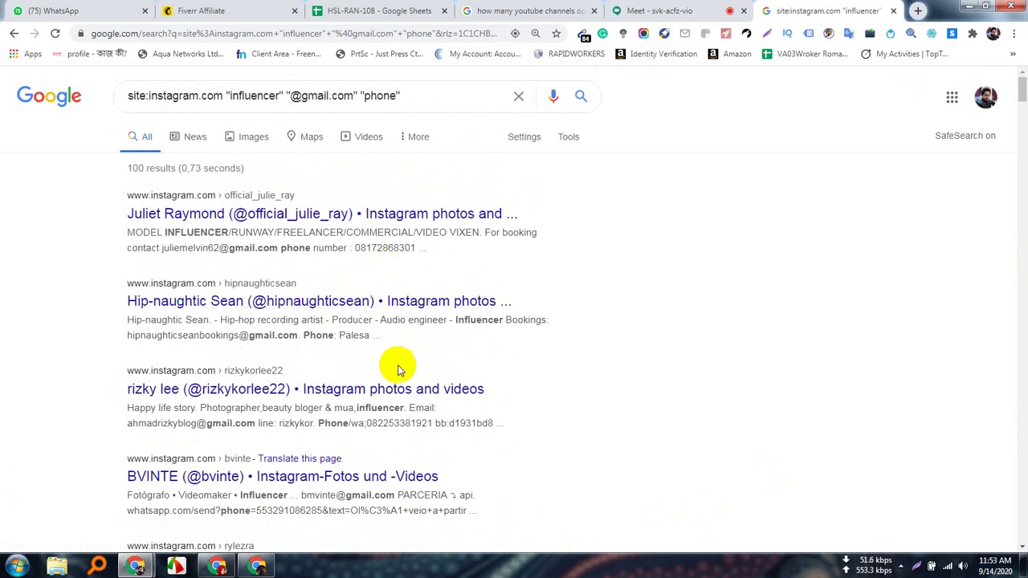
pyautogui.scroll(-5, 413, 436)
pyautogui.scroll(-15, 415, 442)
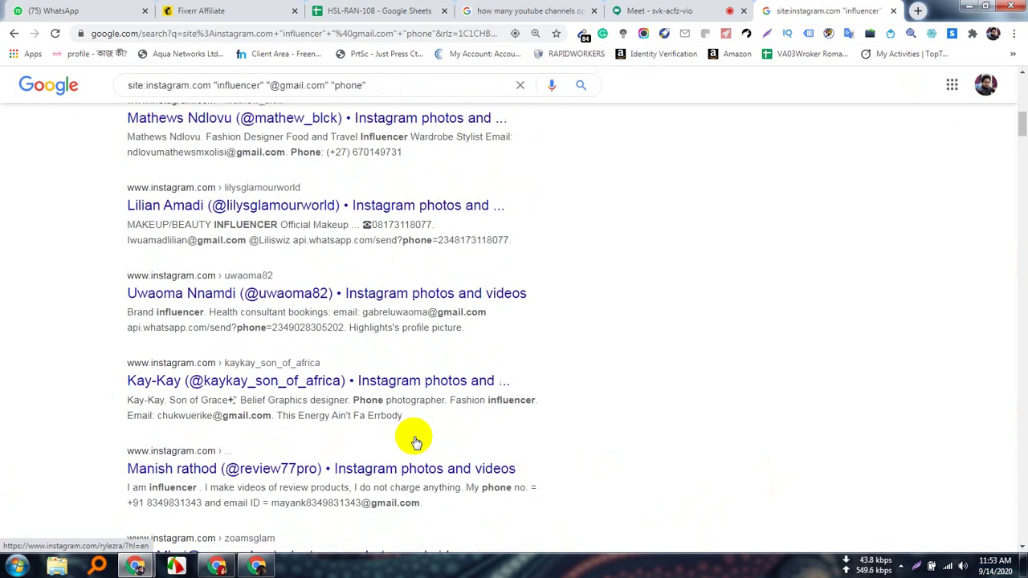
pyautogui.scroll(-20, 419, 437)
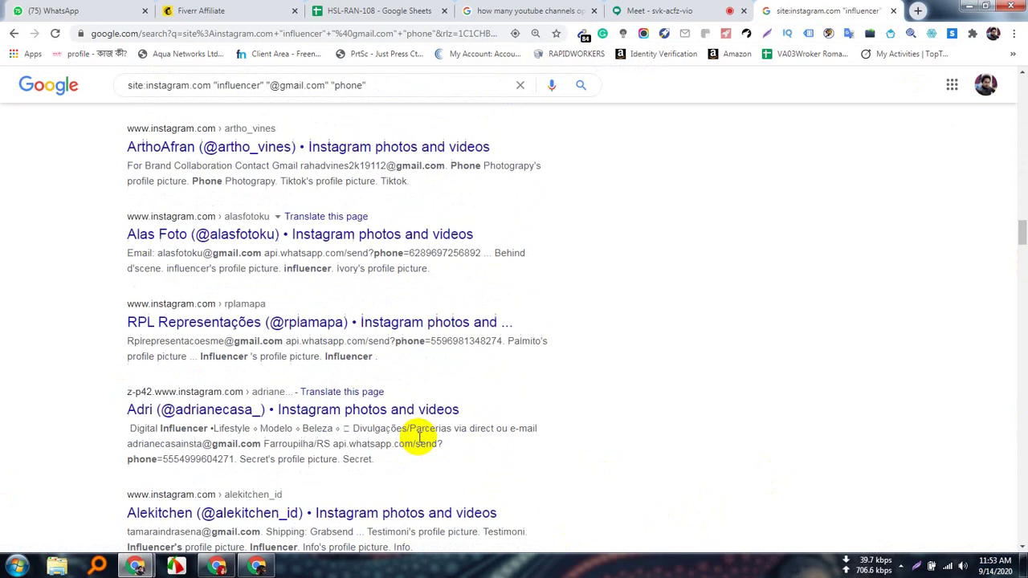
pyautogui.scroll(-20, 423, 442)
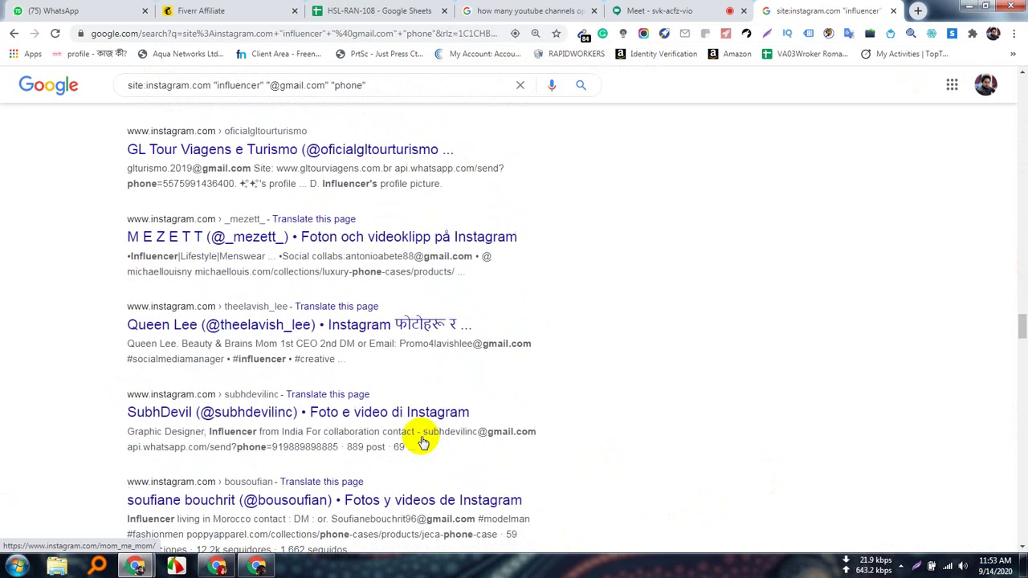
pyautogui.scroll(-20, 423, 442)
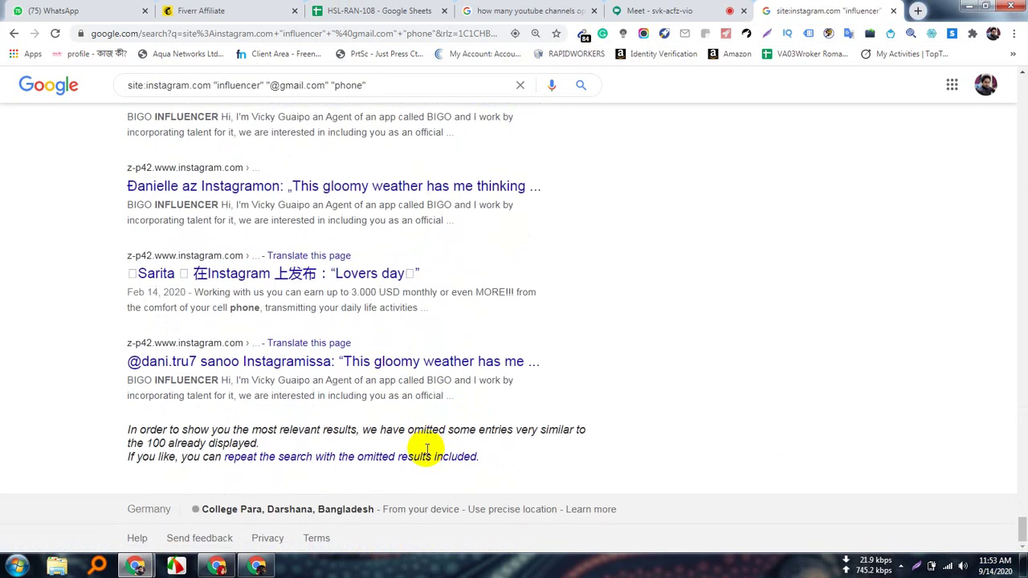
pyautogui.scroll(20, 321, 271)
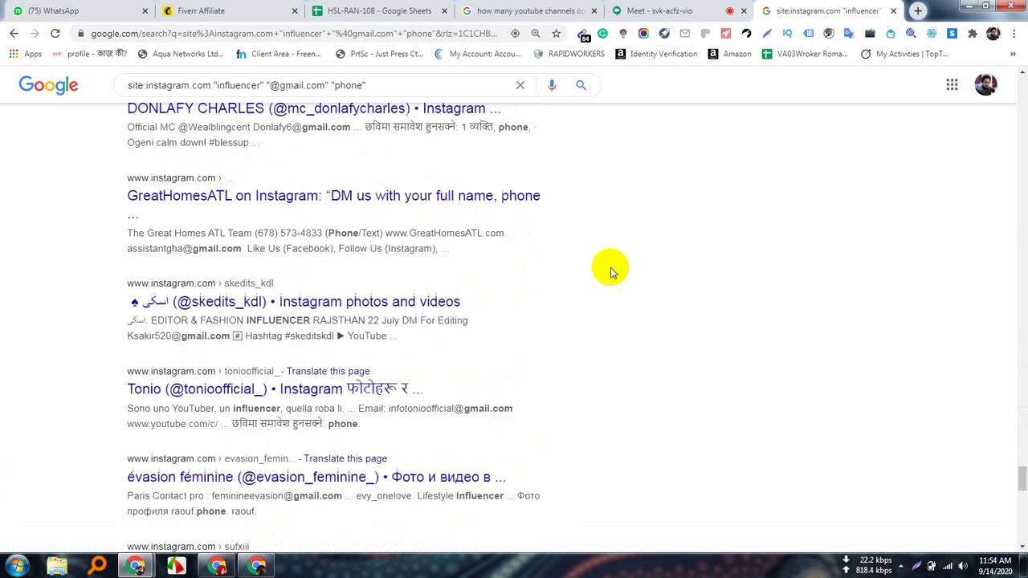
pyautogui.scroll(20, 610, 270)
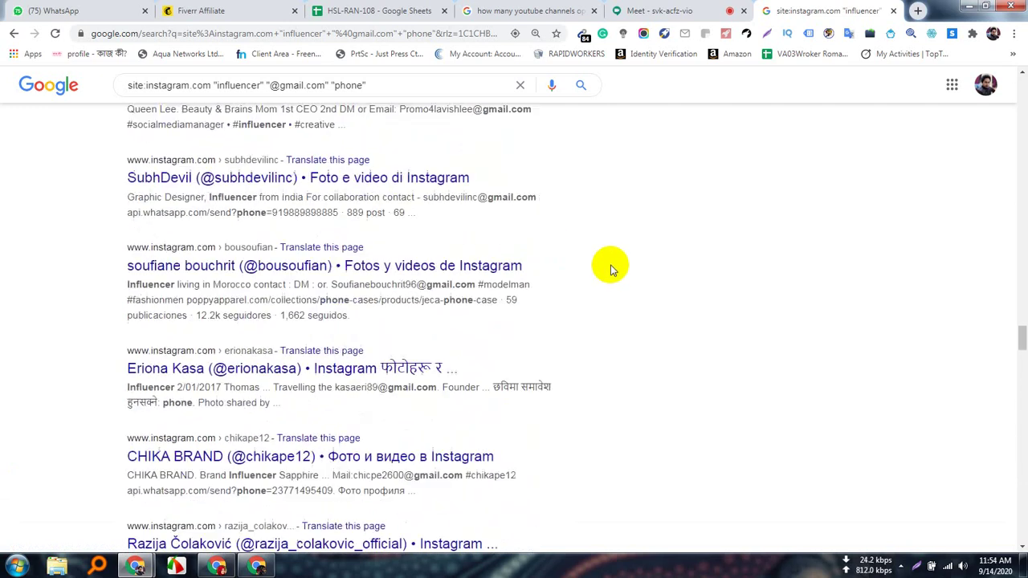
pyautogui.scroll(20, 611, 270)
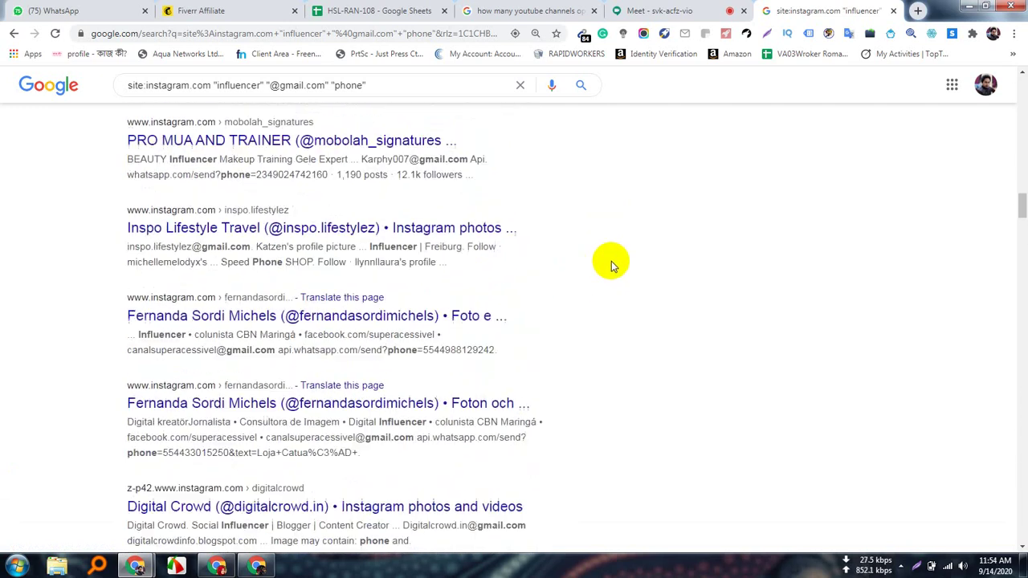
pyautogui.scroll(10, 610, 265)
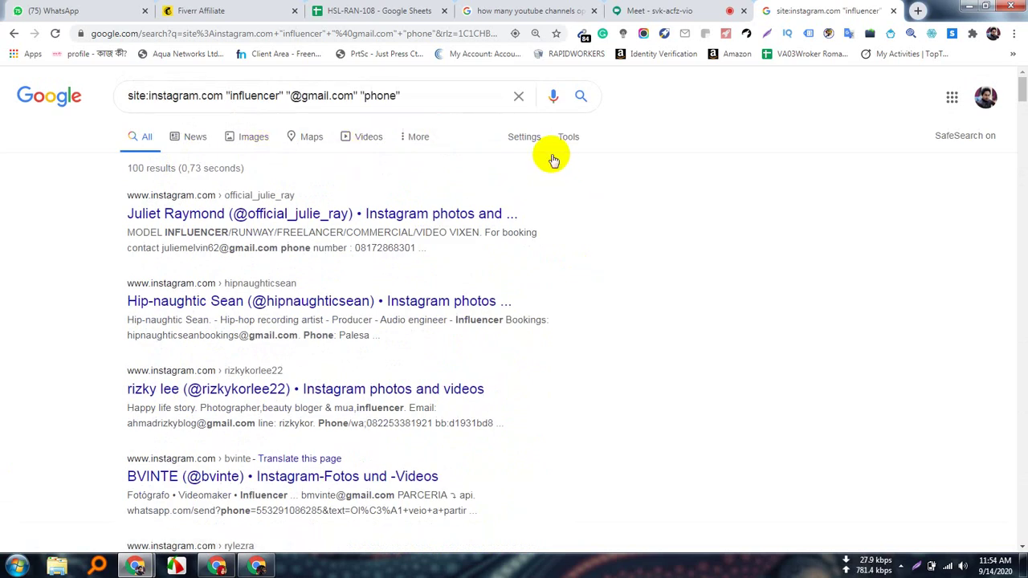
# Set the Google search region to United States in the search settings and save the preferences
pyautogui.click(526, 140)
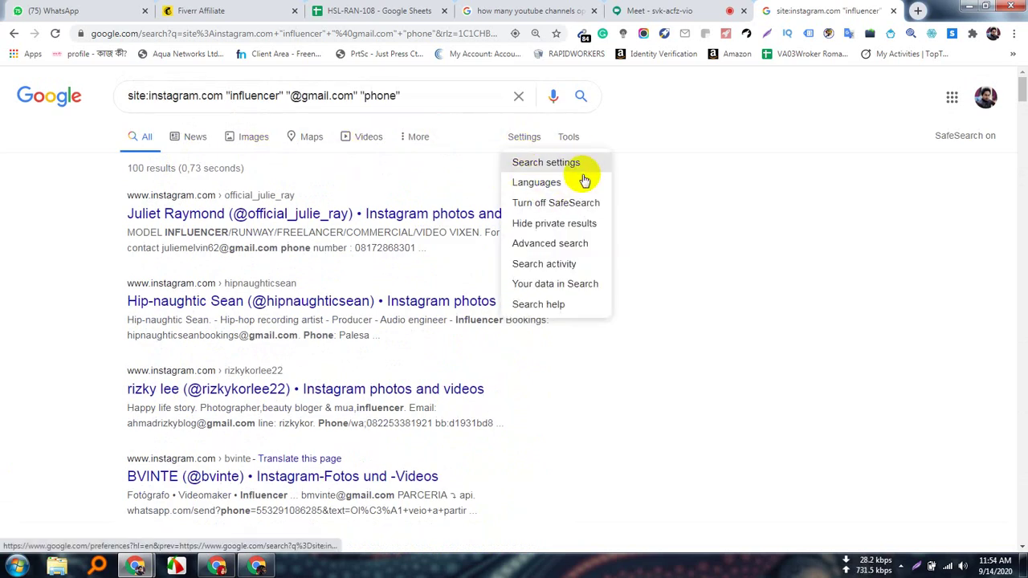
pyautogui.click(549, 163)
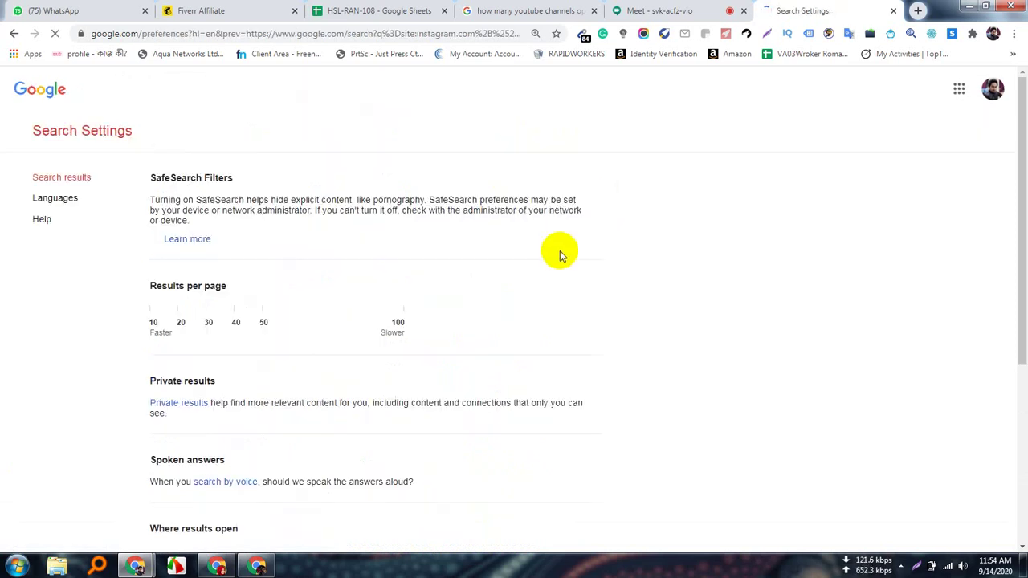
pyautogui.scroll(-4, 308, 337)
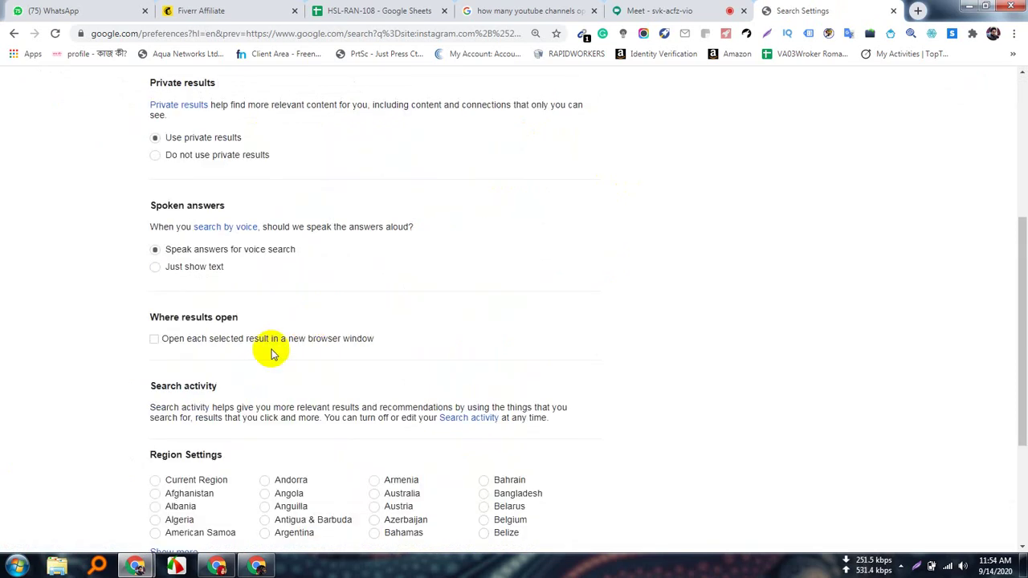
pyautogui.scroll(-3, 257, 402)
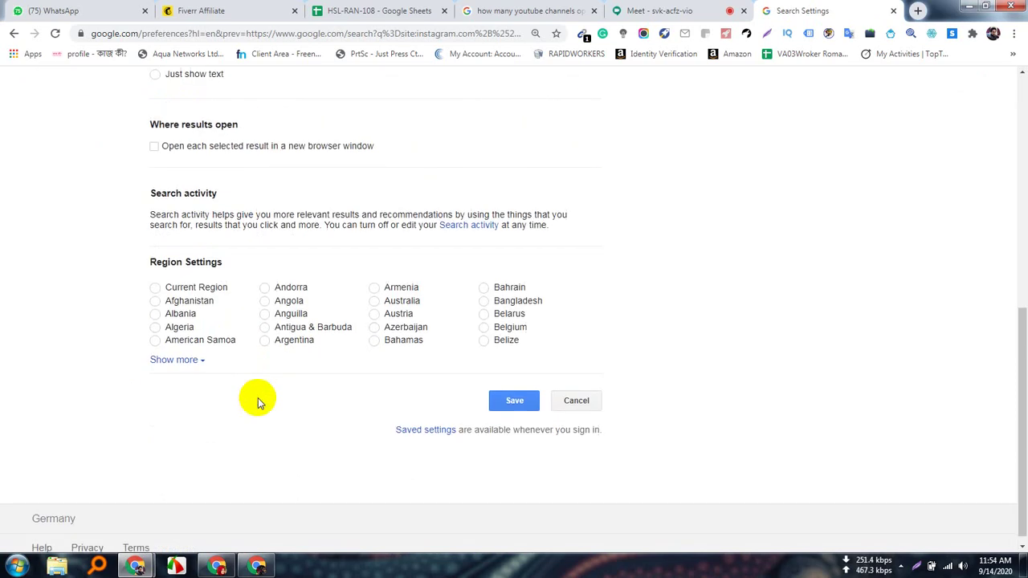
pyautogui.click(193, 360)
pyautogui.scroll(-3, 551, 429)
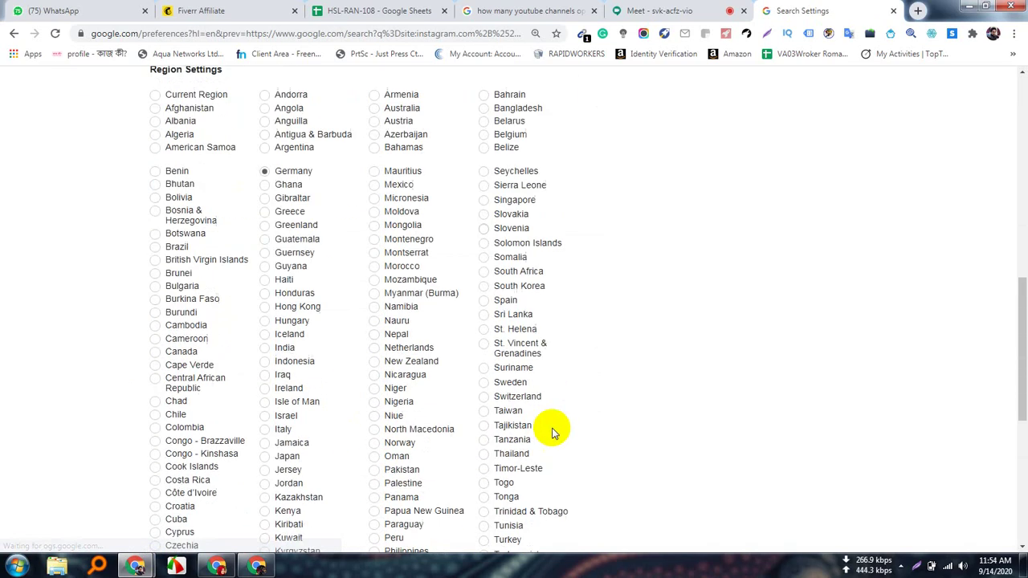
pyautogui.scroll(-4, 565, 396)
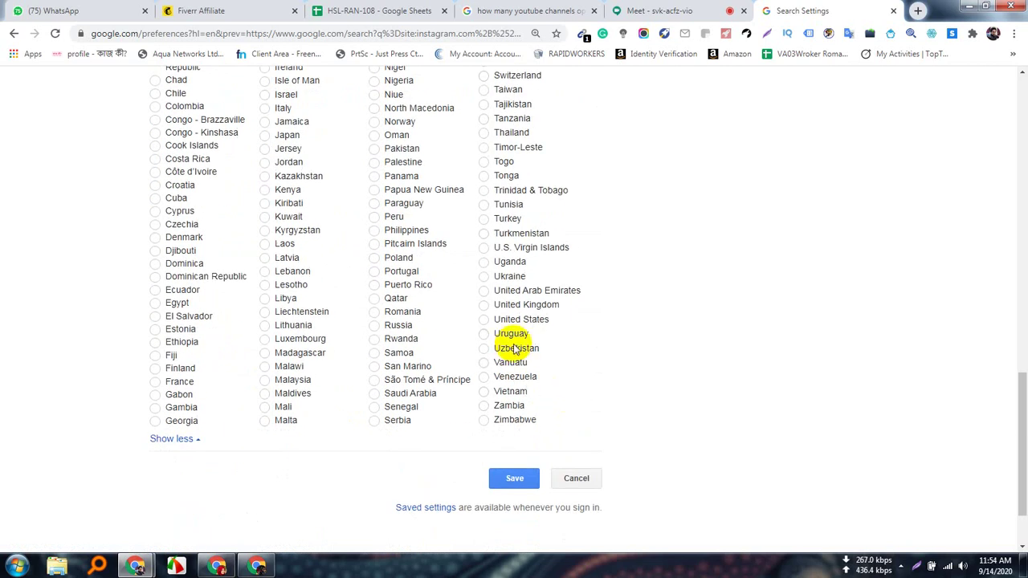
pyautogui.click(487, 321)
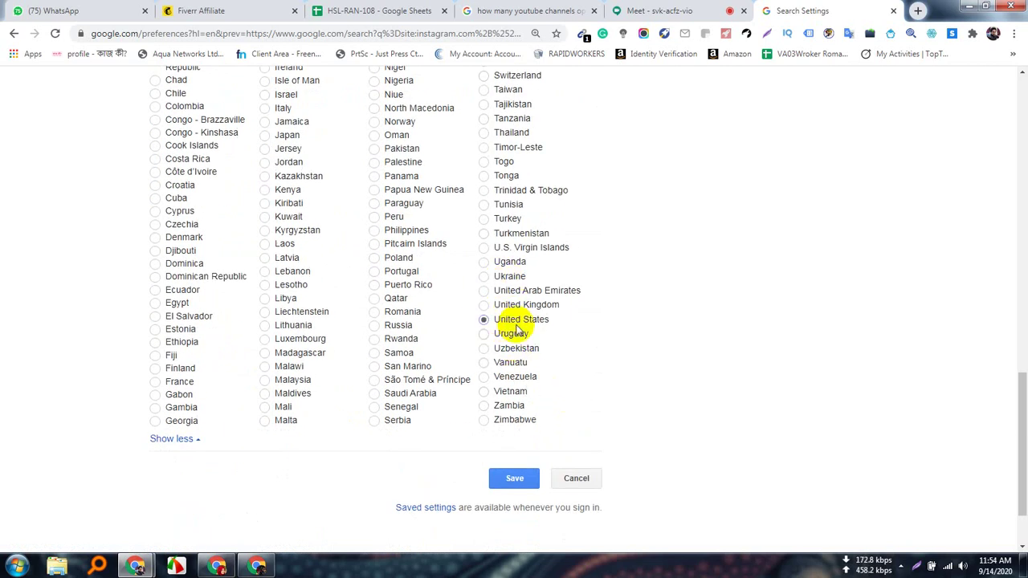
pyautogui.click(520, 480)
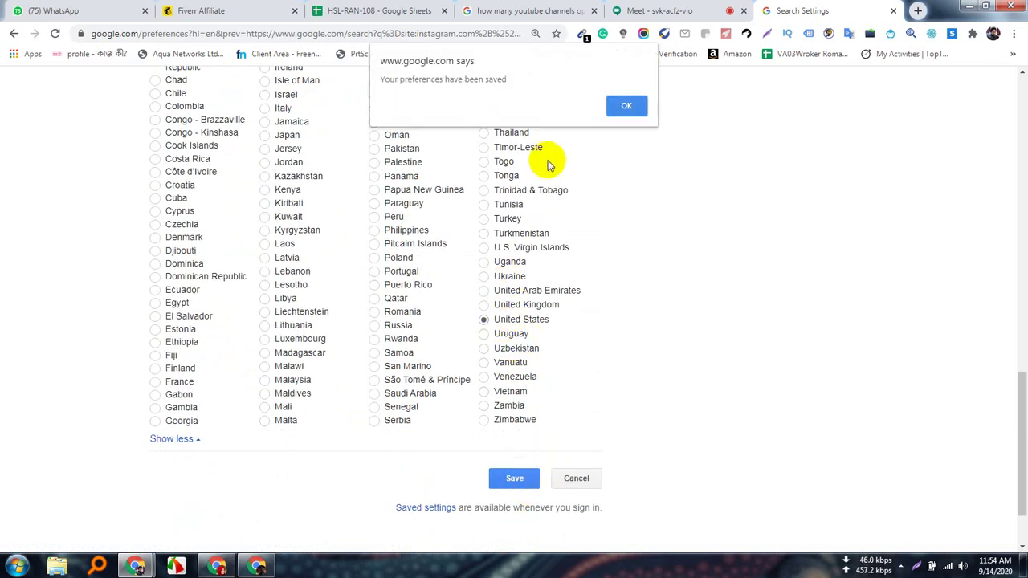
# Acknowledge the notice about the saved search preferences and return to the Instagram influencer results
pyautogui.click(624, 103)
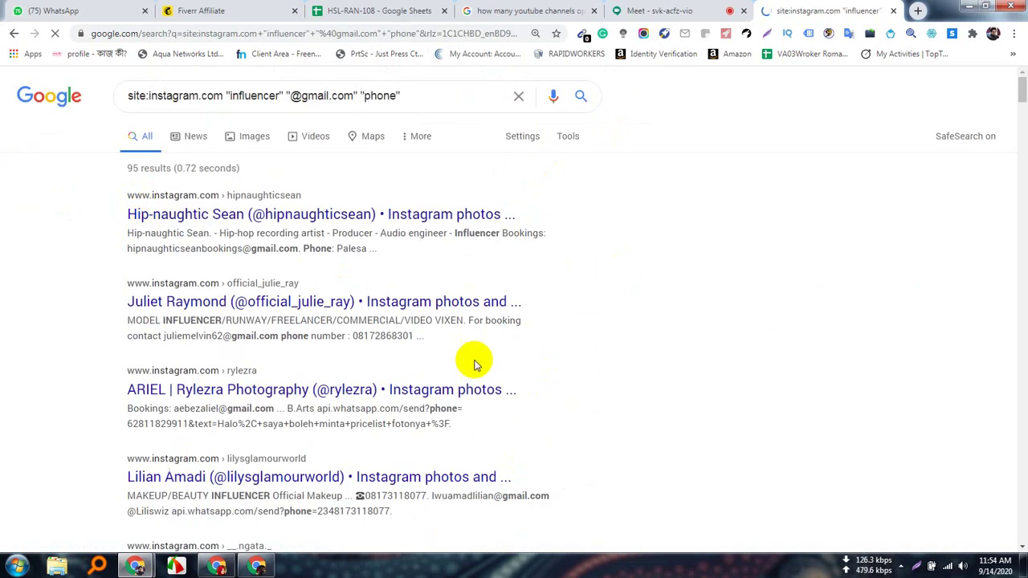
# Try restricting the search to the US by changing the site filter to site:us.instagram.com and running the query
pyautogui.click(147, 96)
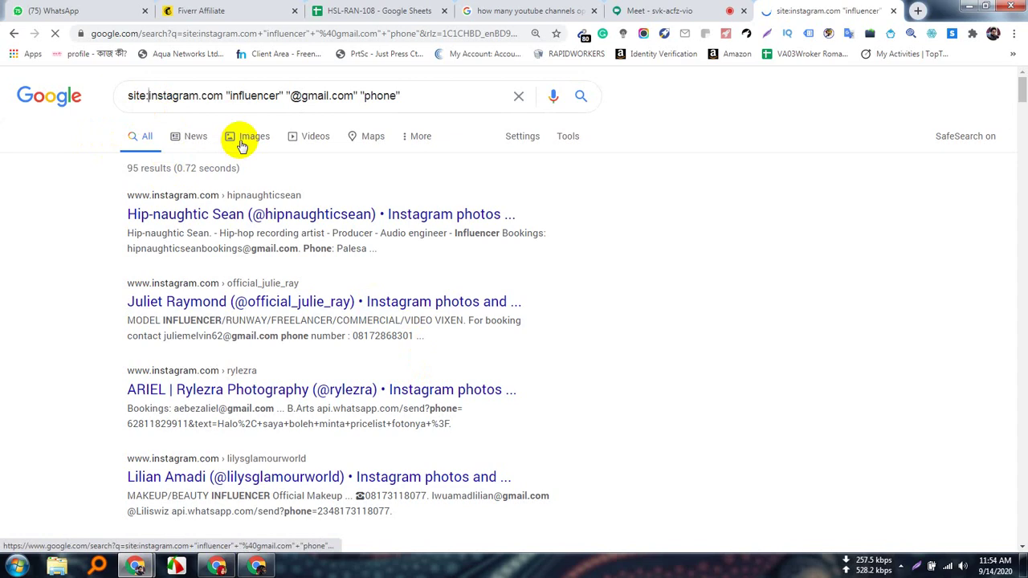
pyautogui.write('us')
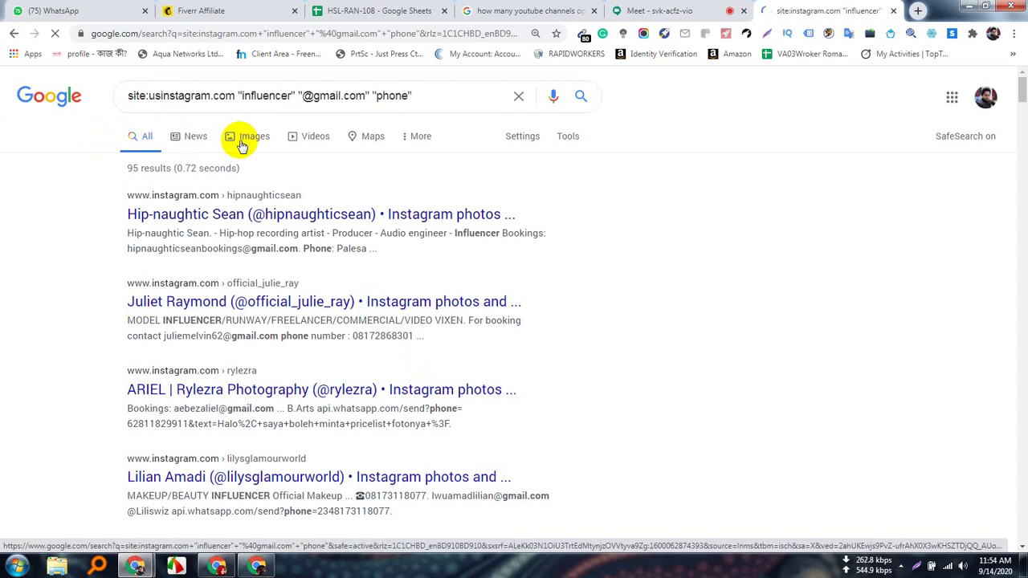
pyautogui.write('.')
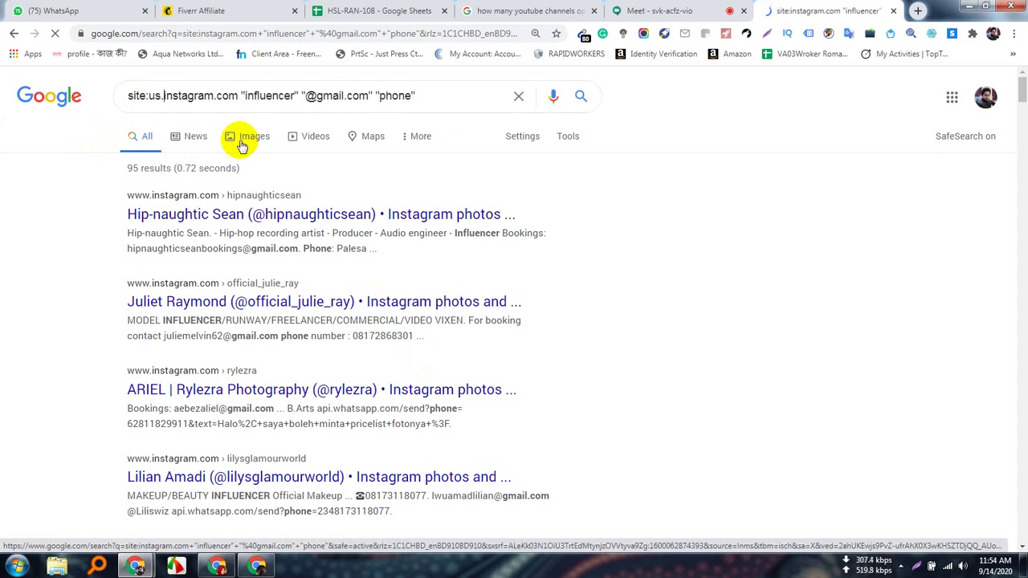
pyautogui.press('Return')
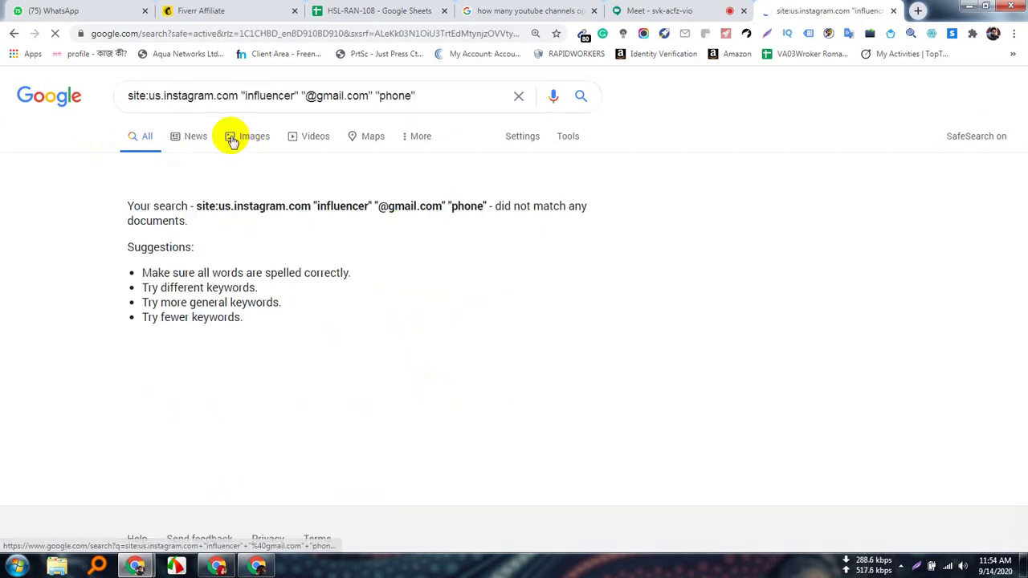
# Remove the "us." prefix from the site filter and rerun the search with site:instagram.com
pyautogui.click(165, 97)
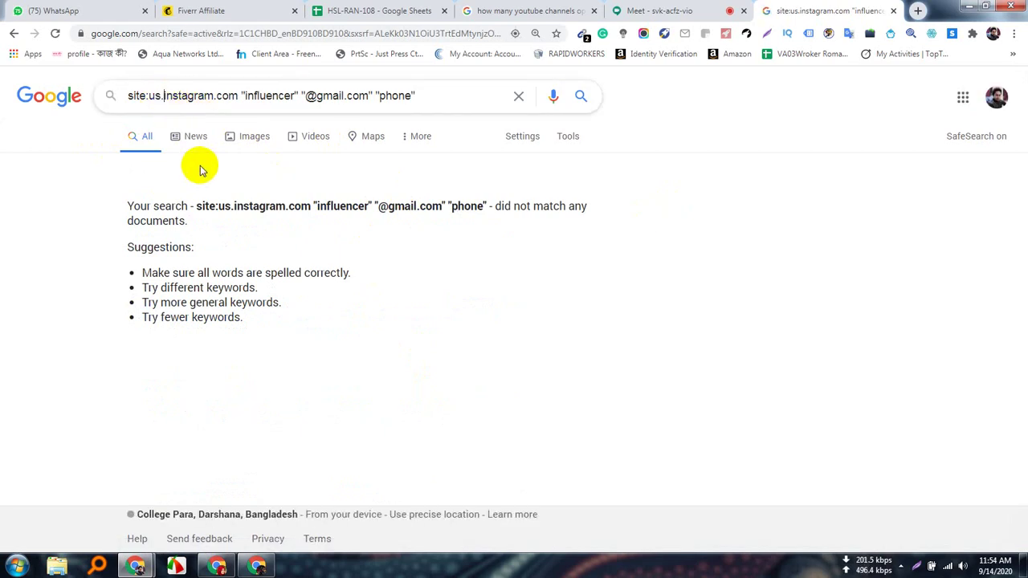
pyautogui.press('BackSpace')
pyautogui.press('BackSpace')
pyautogui.press('BackSpace')
pyautogui.press('Return')
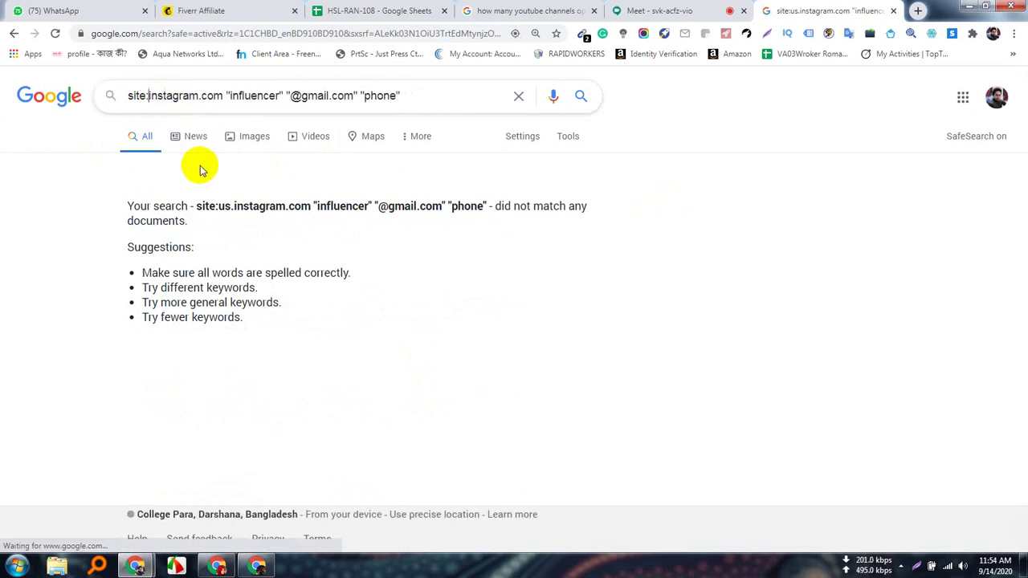
# Add the quoted term "United States" after "influencer" in the query and run the search
pyautogui.click(283, 95)
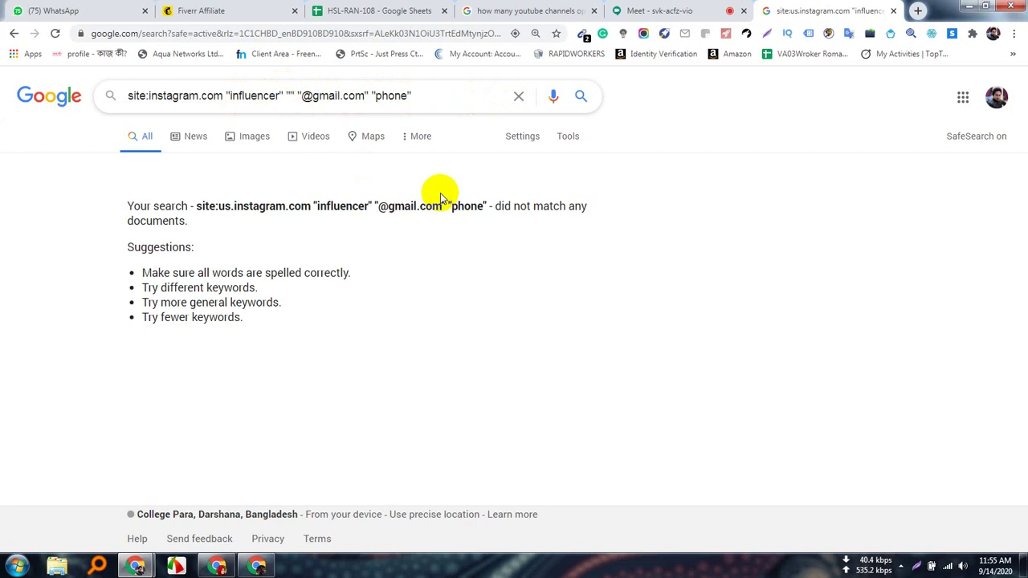
pyautogui.write('U')
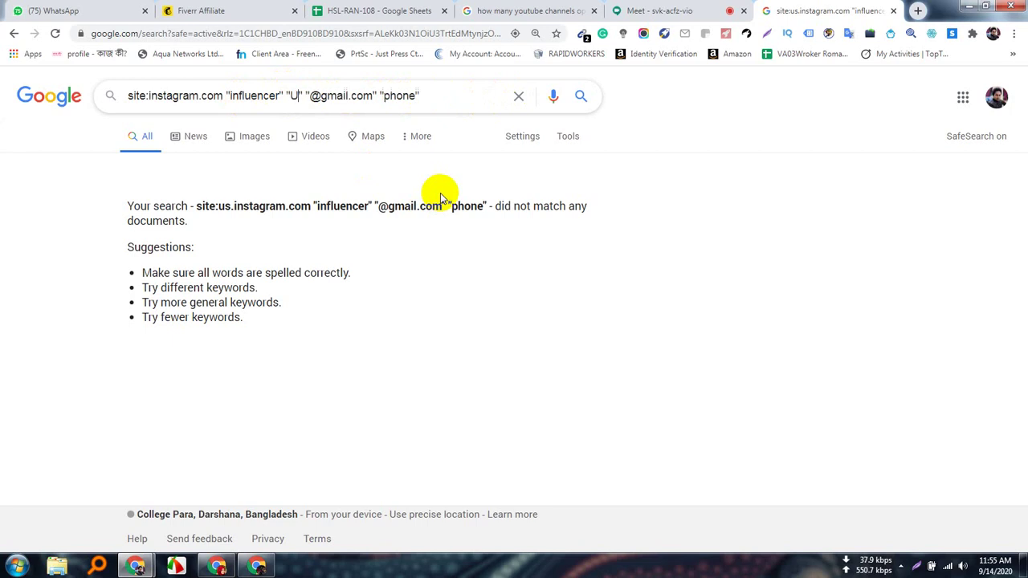
pyautogui.write('nited')
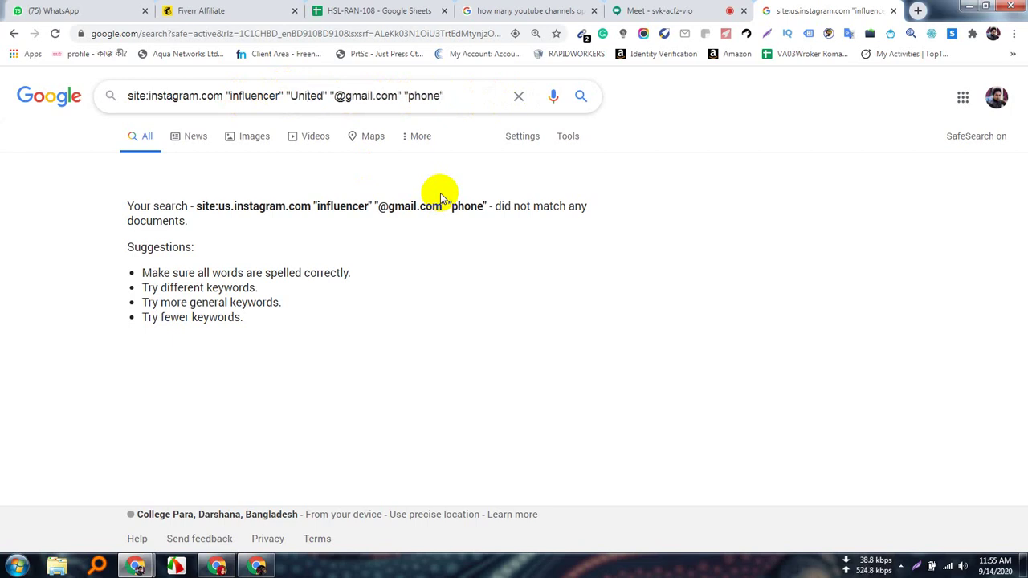
pyautogui.write(' States')
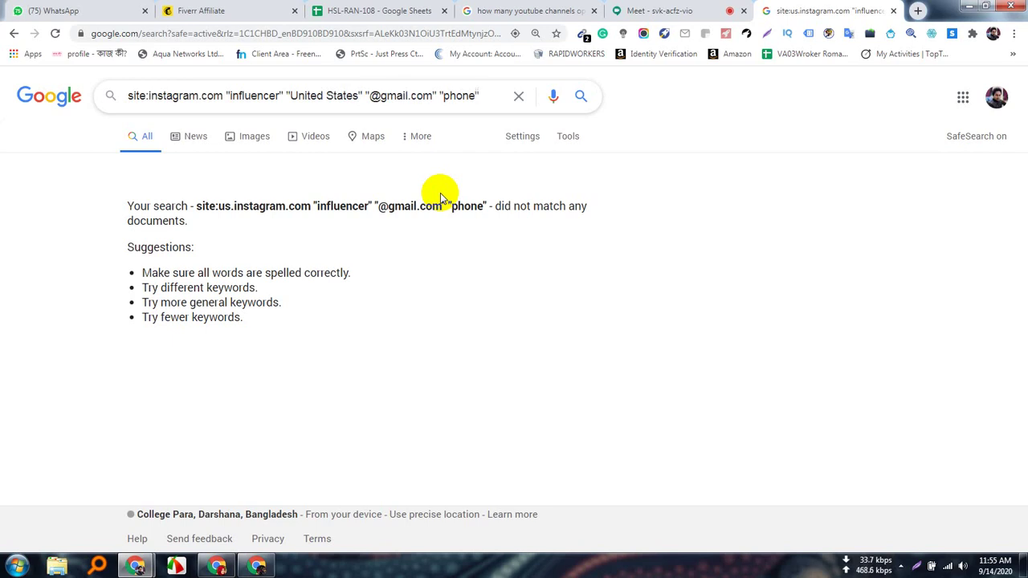
pyautogui.press('Return')
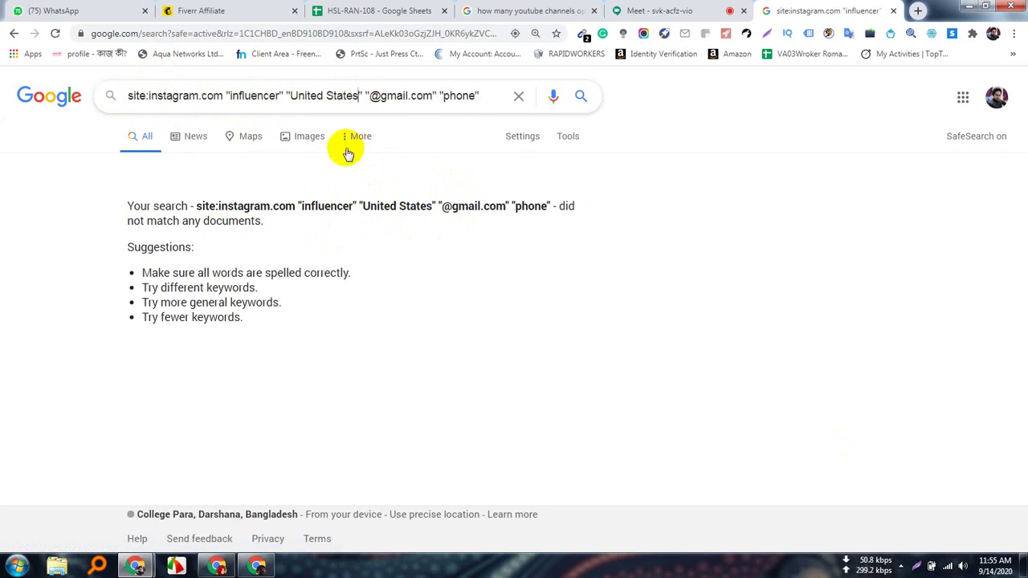
# Replace "United States" with "USA" in the query, rerun the search and look through the results
pyautogui.press('BackSpace')
pyautogui.press('BackSpace')
pyautogui.press('BackSpace')
pyautogui.press('BackSpace')
pyautogui.press('BackSpace')
pyautogui.press('BackSpace')
pyautogui.press('BackSpace')
pyautogui.press('BackSpace')
pyautogui.press('BackSpace')
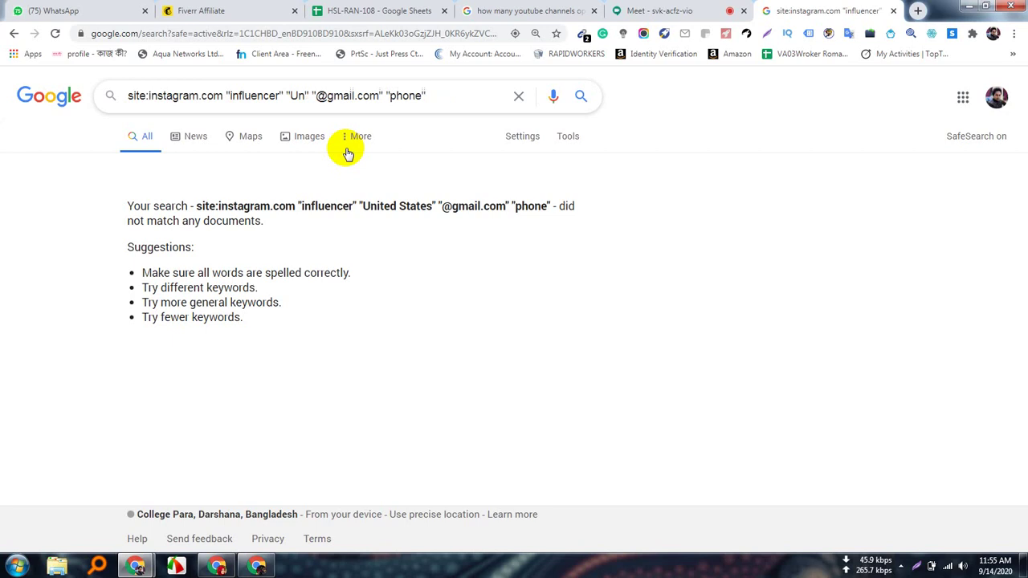
pyautogui.write('SA')
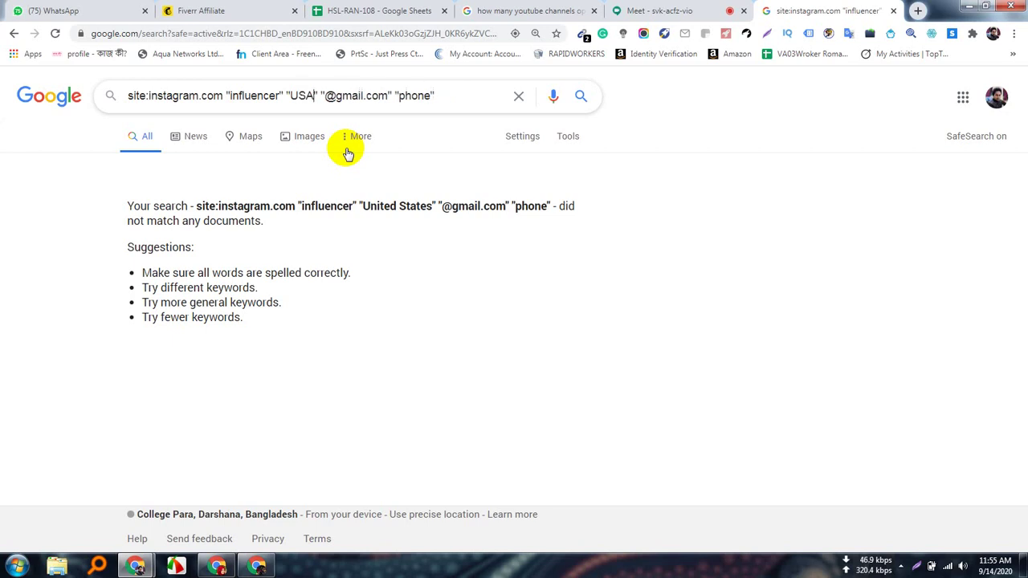
pyautogui.press('Return')
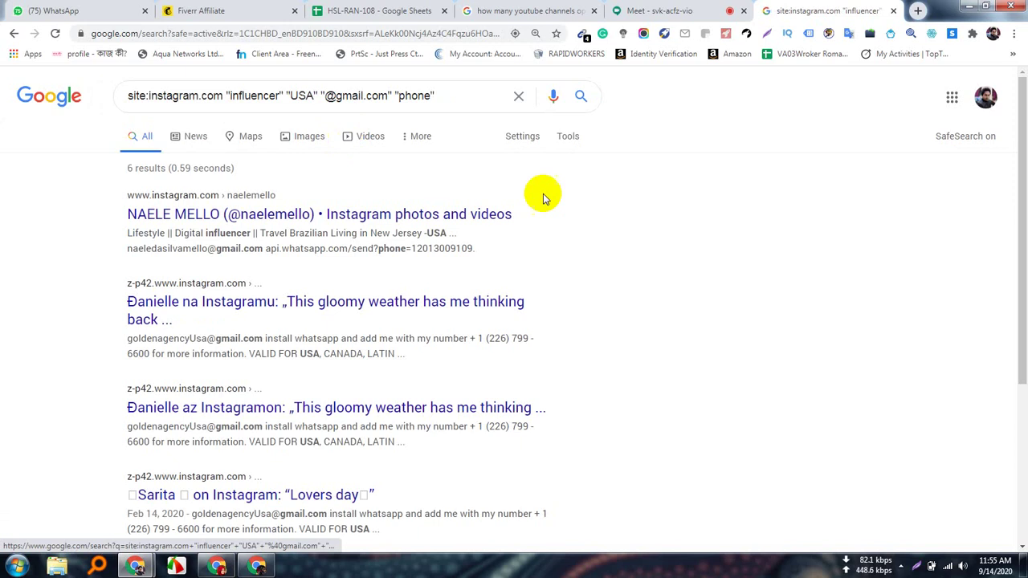
pyautogui.scroll(-3, 432, 430)
pyautogui.scroll(3, 434, 426)
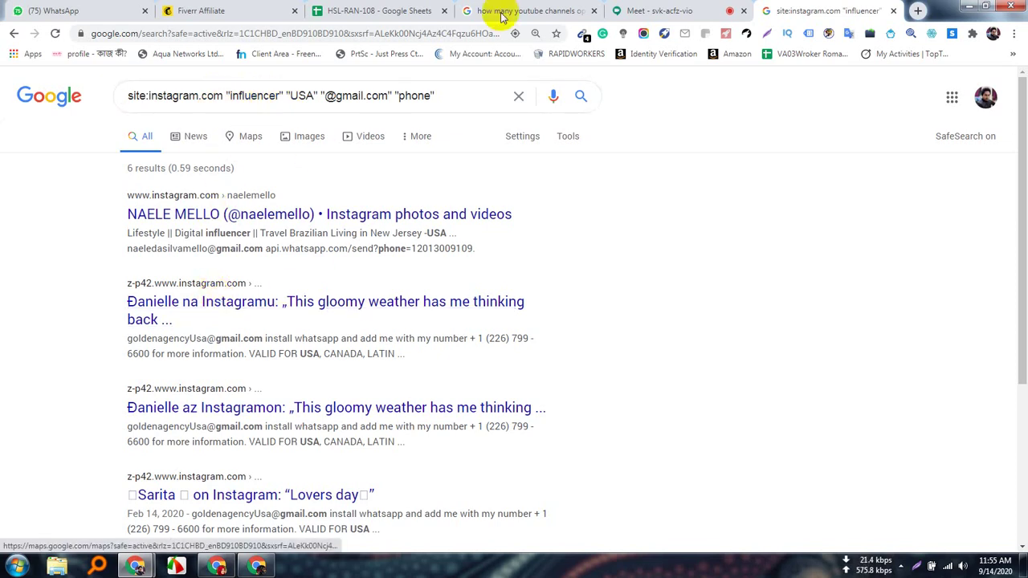
pyautogui.scroll(-3, 442, 464)
pyautogui.scroll(3, 471, 409)
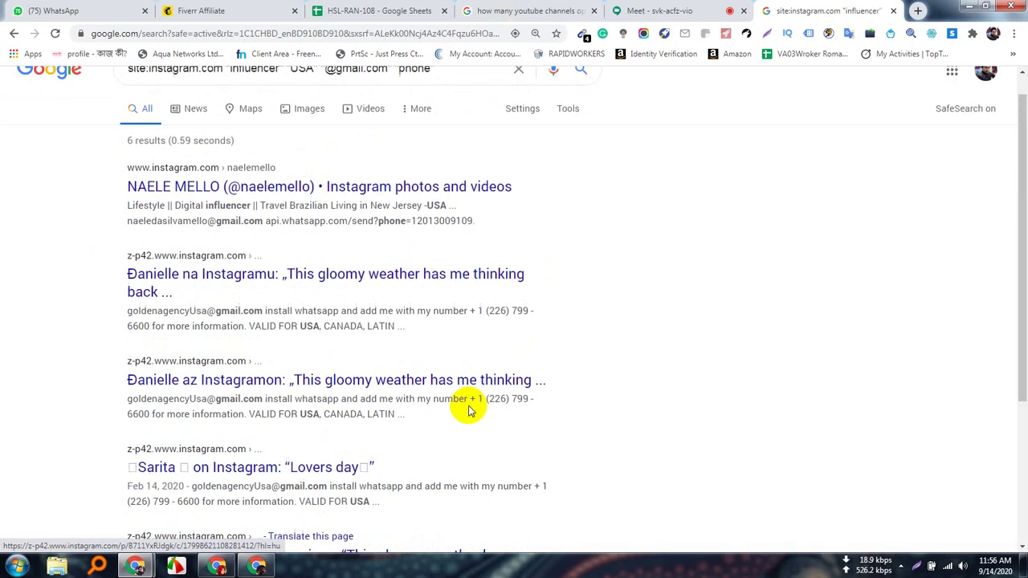
# In a new tab, open the bookmarked "Advanced Search Tool for Influencers in the community" page
pyautogui.click(918, 11)
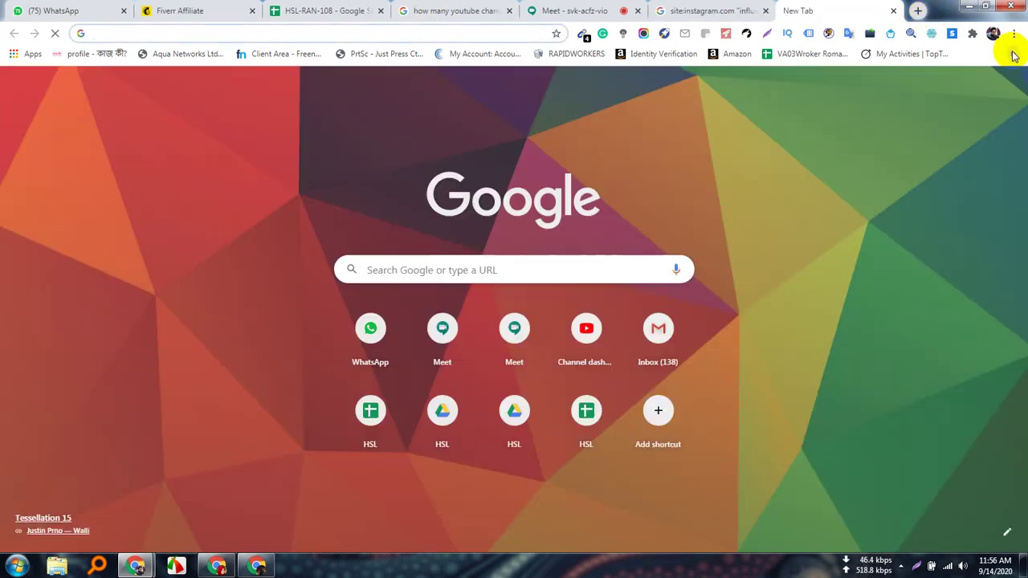
pyautogui.click(1014, 54)
pyautogui.scroll(-10, 948, 320)
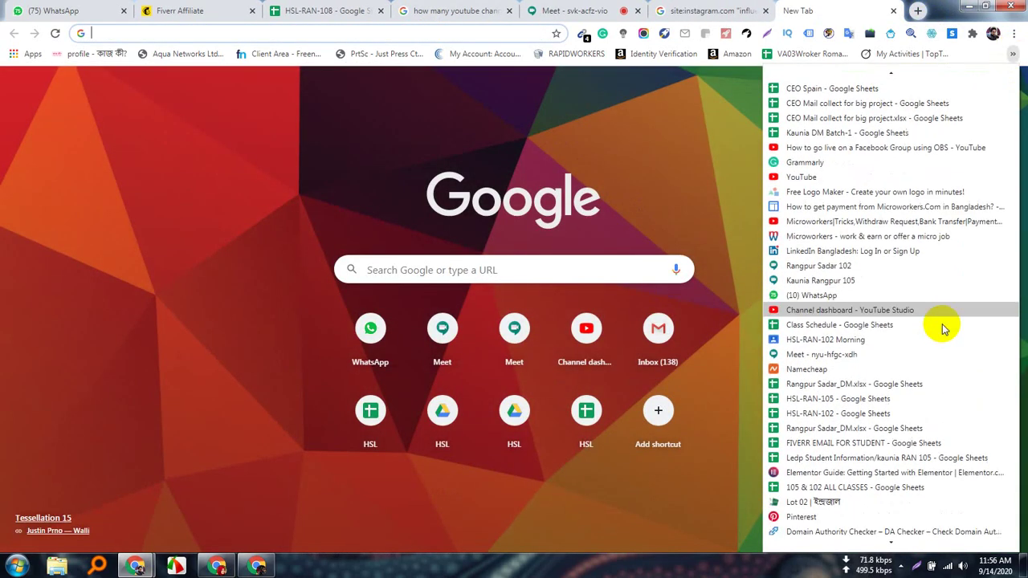
pyautogui.scroll(-5, 951, 316)
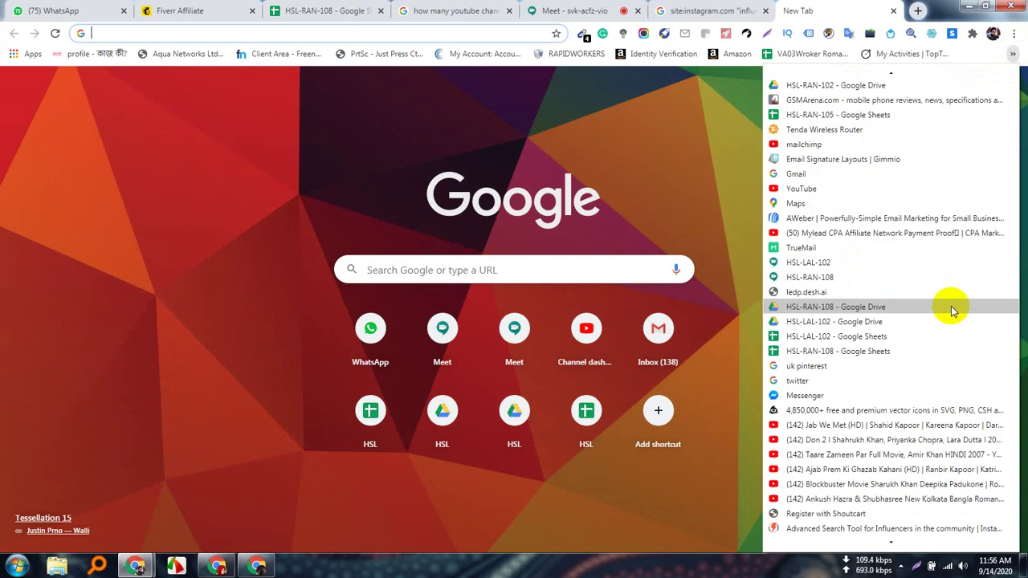
pyautogui.click(836, 528)
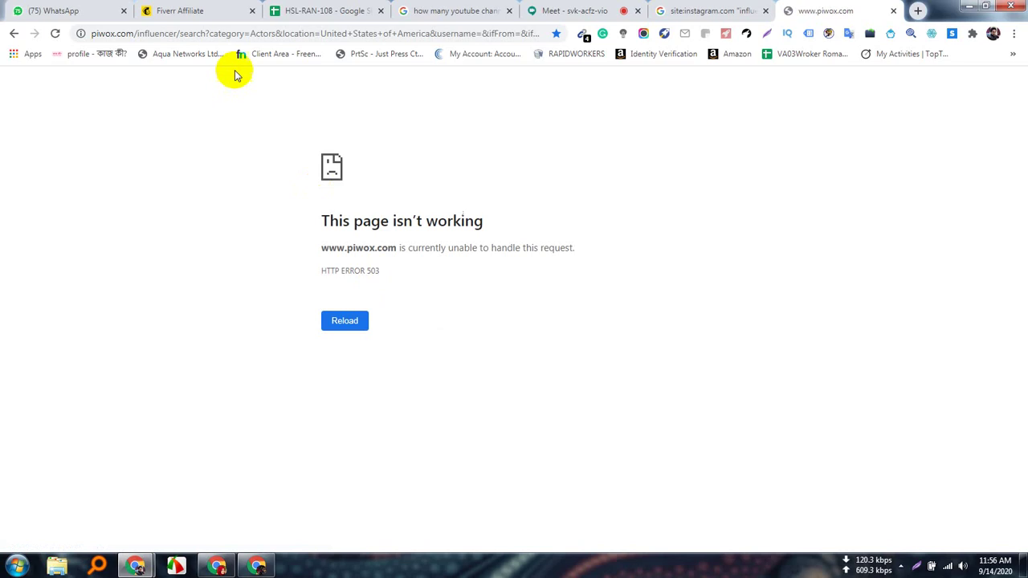
pyautogui.moveTo(136, 35); pyautogui.dragTo(829, 93)
pyautogui.press('BackSpace')
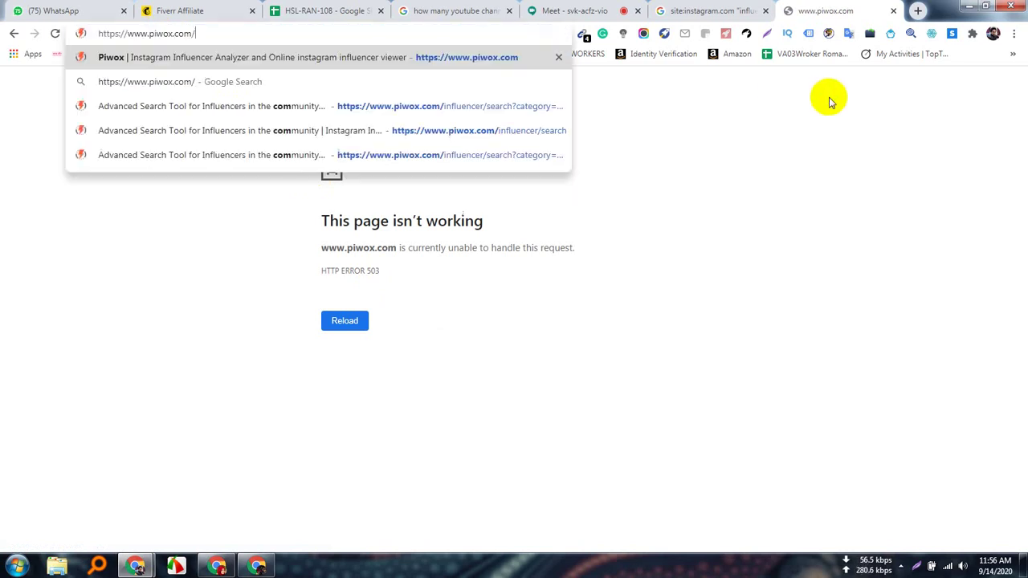
pyautogui.press('Return')
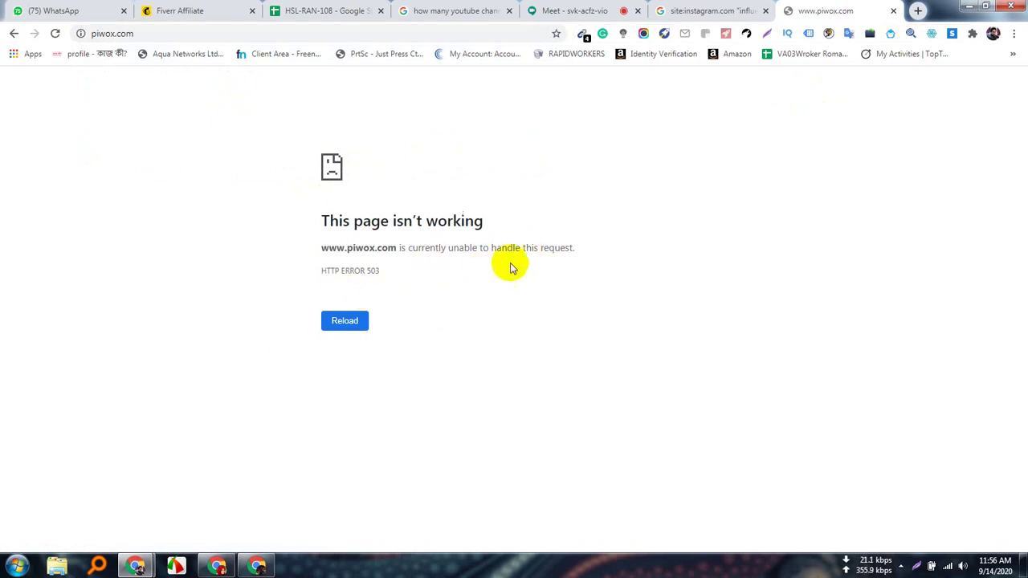
pyautogui.click(55, 35)
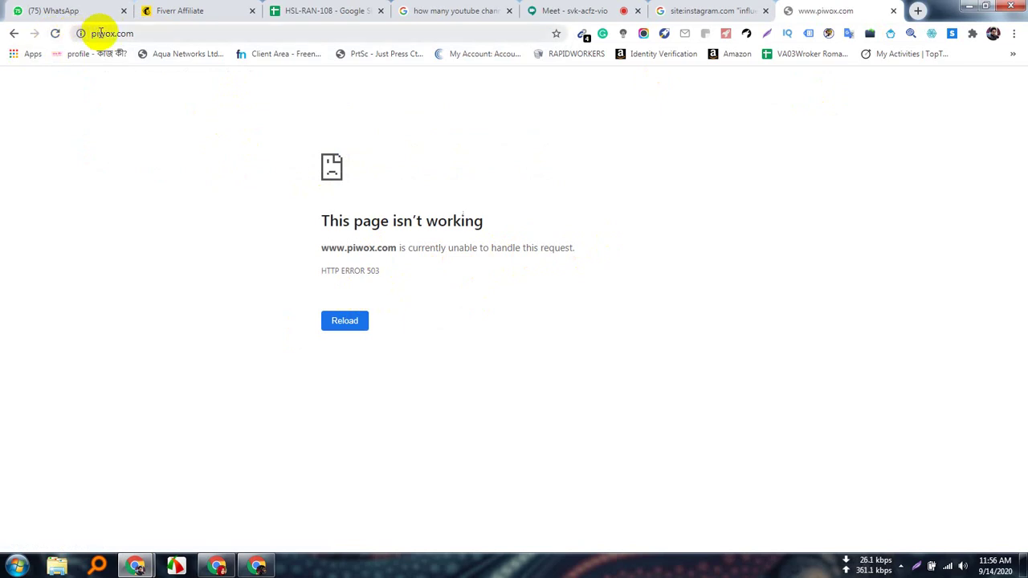
# Copy the piwox.com address and open a new browser window under the VPN profile
pyautogui.click(103, 33)
pyautogui.rightClick(105, 35)
pyautogui.click(133, 103)
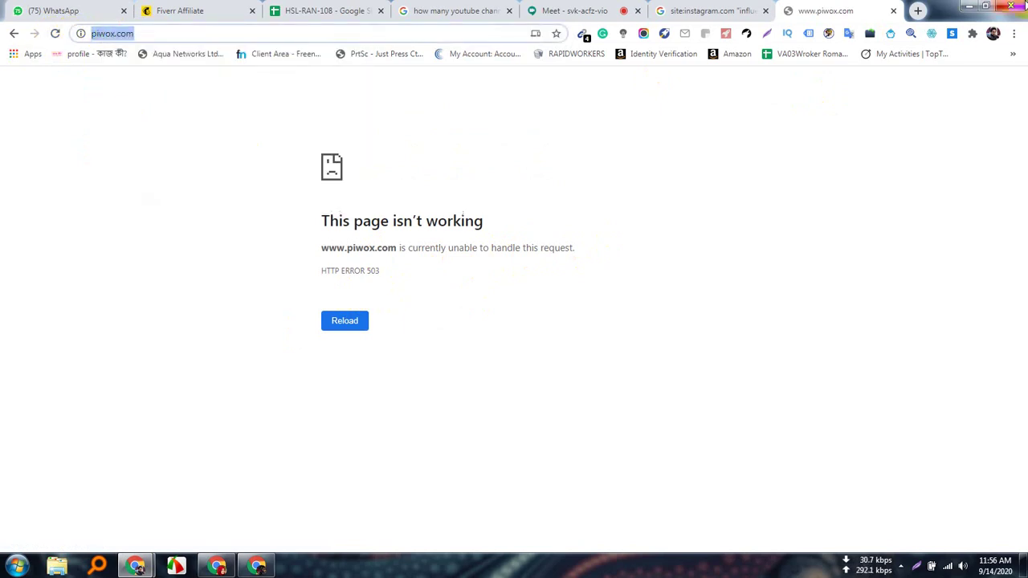
pyautogui.click(993, 33)
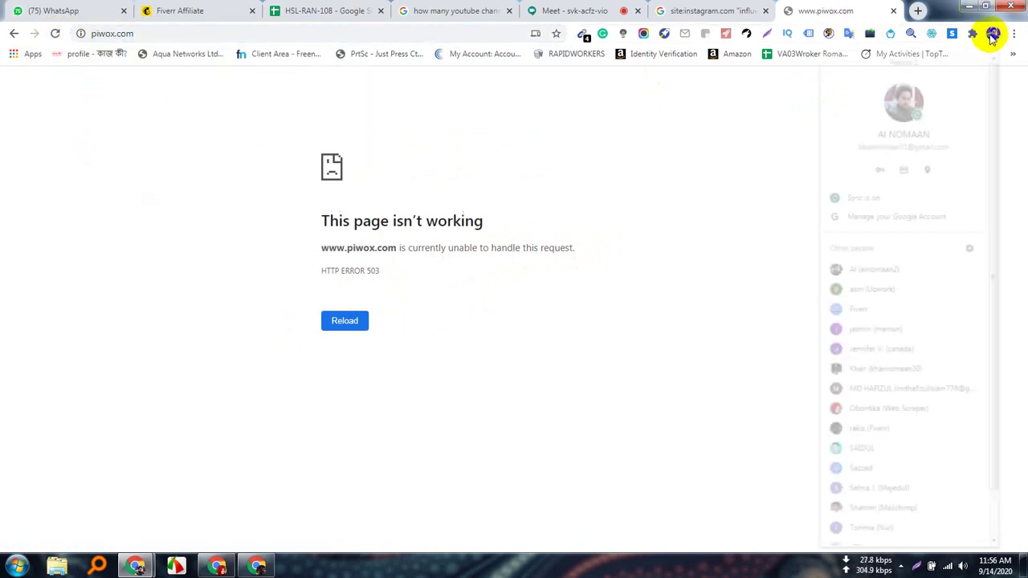
pyautogui.scroll(-1, 922, 283)
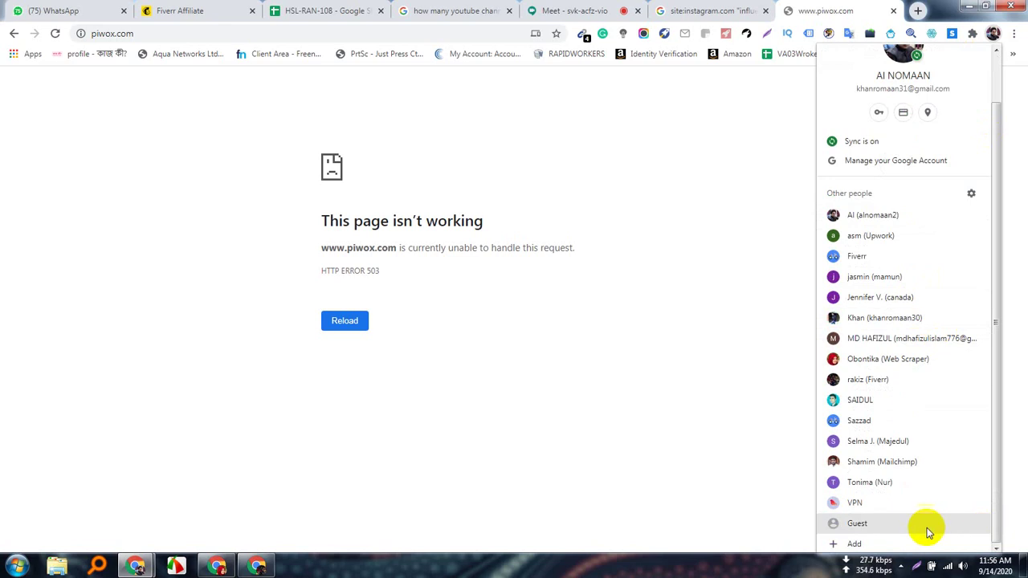
pyautogui.click(854, 502)
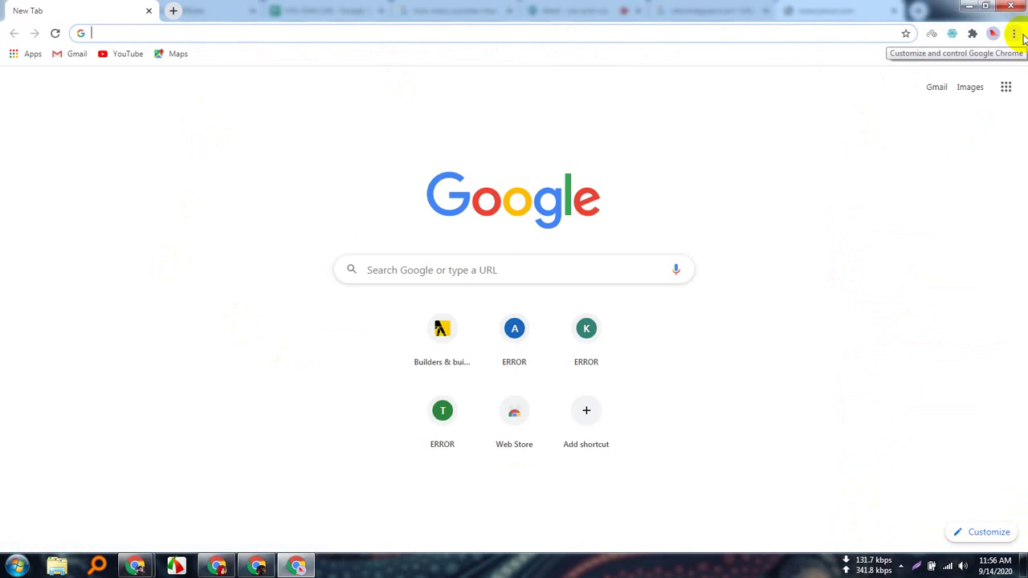
# In the SetupVPN extension, continue as a free user, postpone the rating request and connect to the free Netherlands server
pyautogui.click(971, 33)
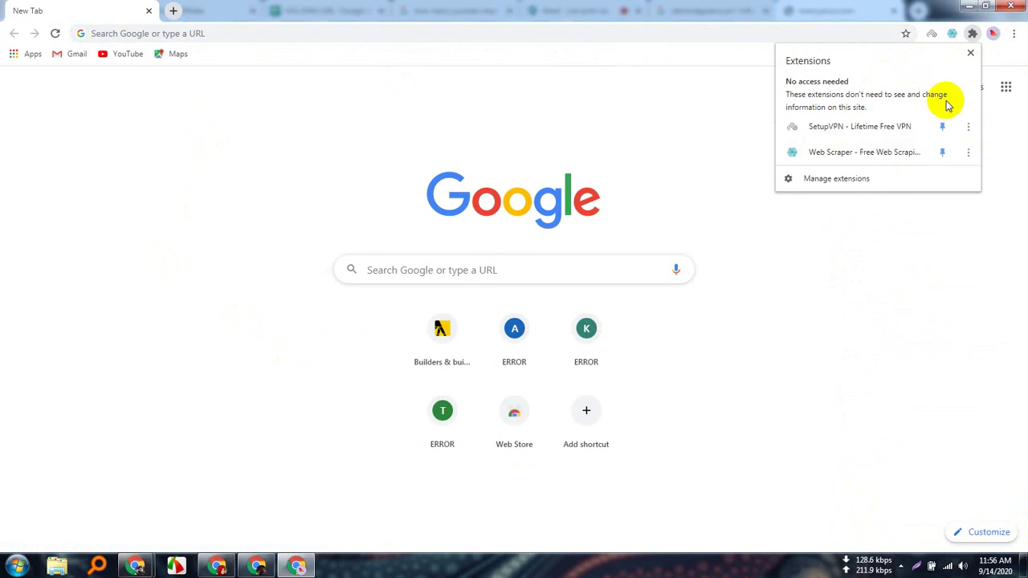
pyautogui.click(931, 33)
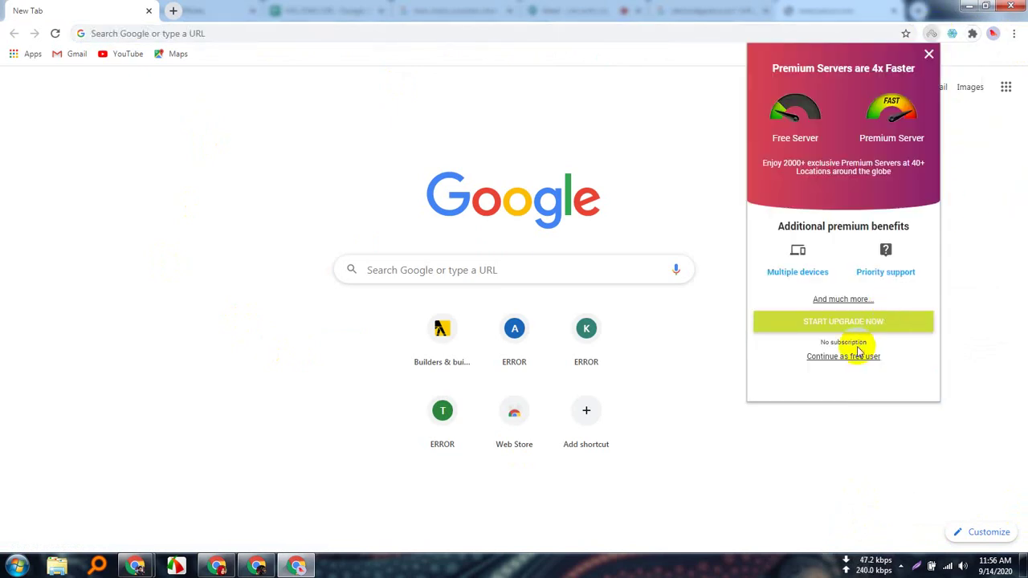
pyautogui.click(851, 357)
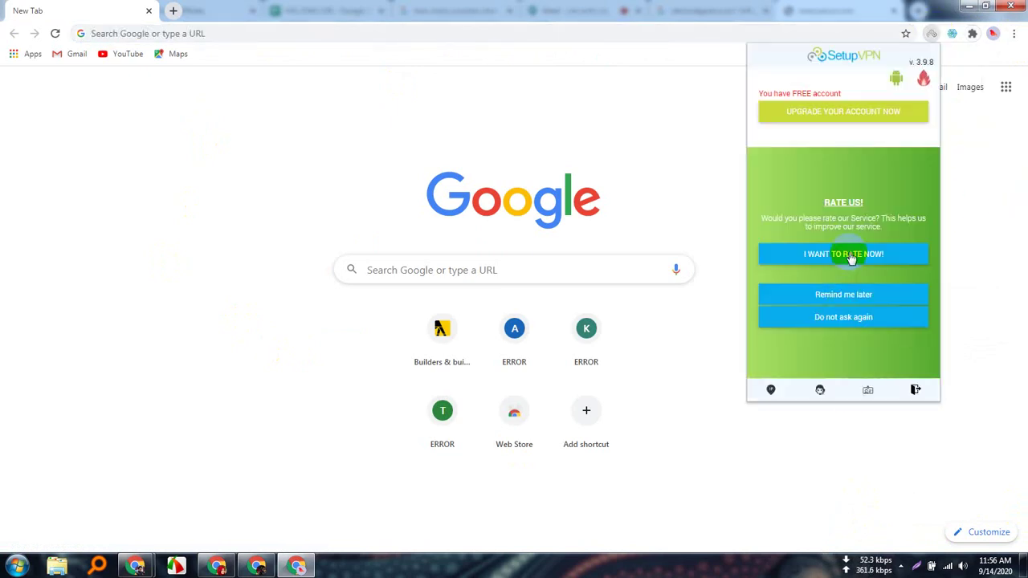
pyautogui.click(841, 297)
pyautogui.scroll(-3, 881, 310)
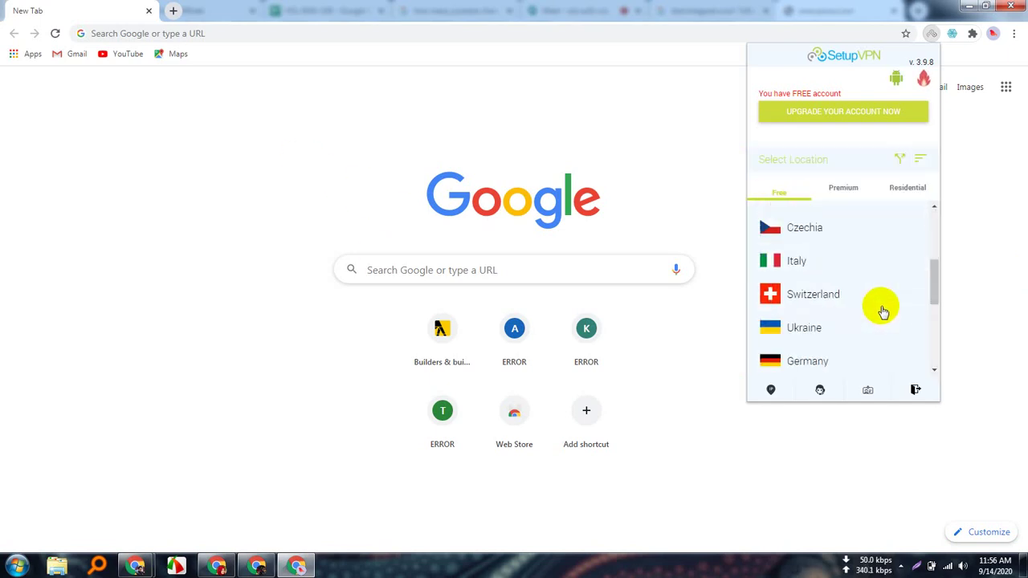
pyautogui.scroll(-2, 881, 310)
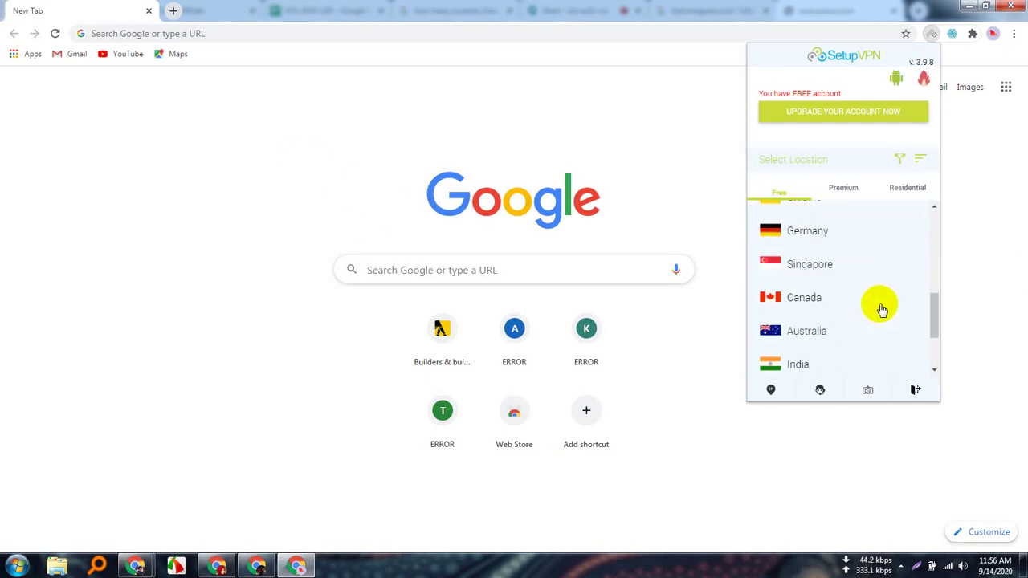
pyautogui.scroll(4, 881, 308)
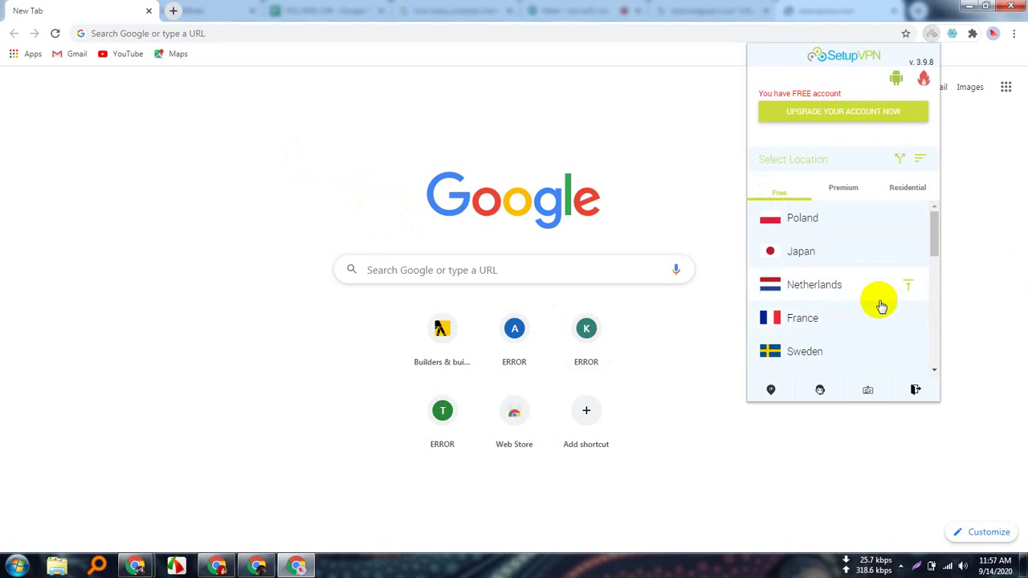
pyautogui.click(833, 294)
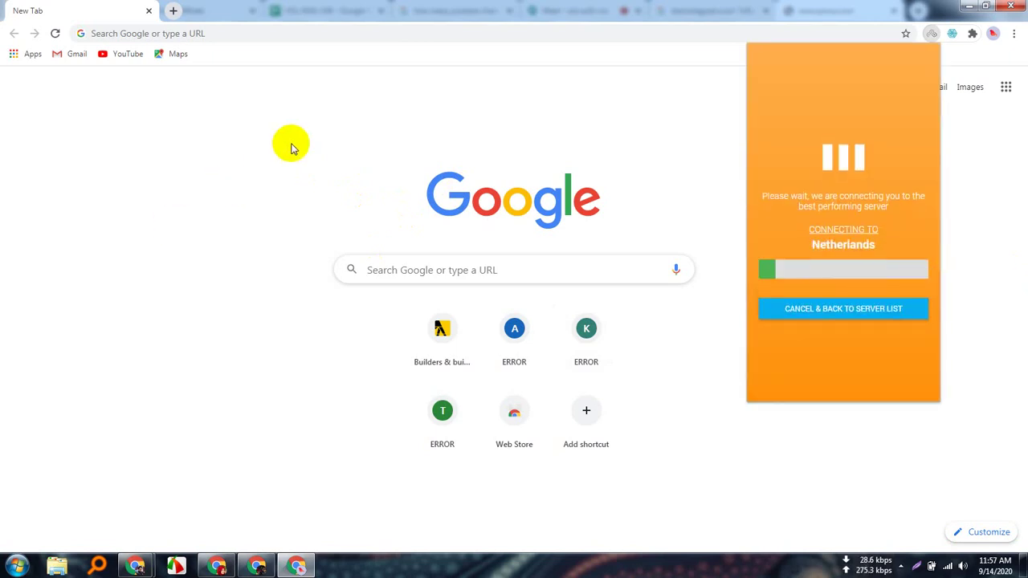
# Load the copied piwox.com address in the VPN-connected window and reload the page
pyautogui.click(371, 122)
pyautogui.click(292, 34)
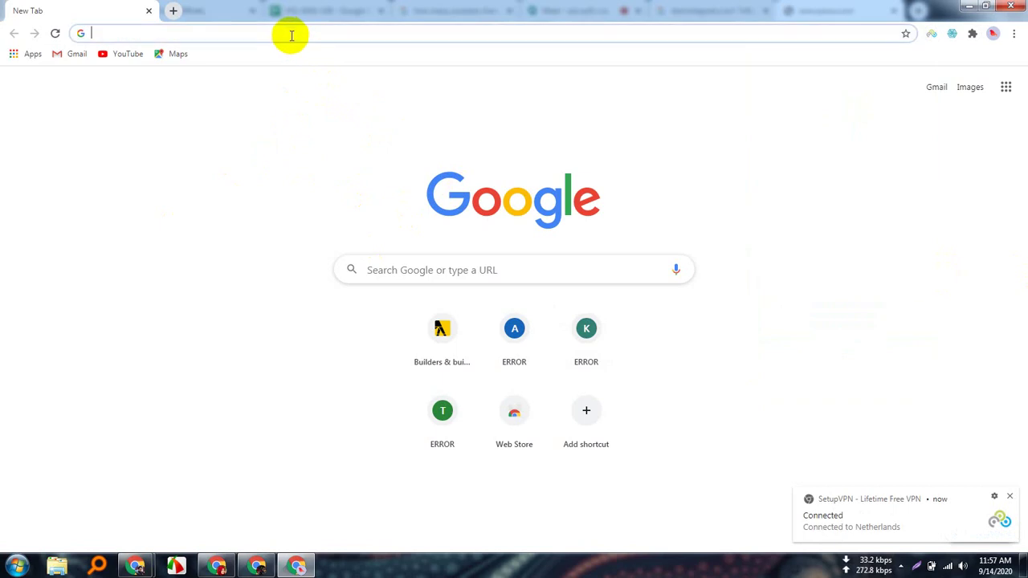
pyautogui.rightClick(292, 35)
pyautogui.click(401, 112)
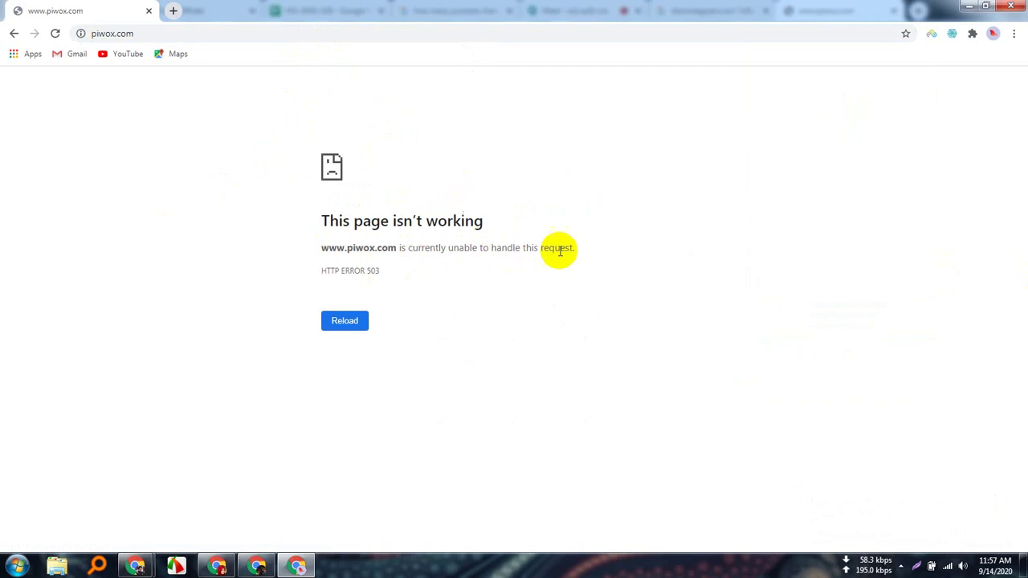
pyautogui.click(344, 323)
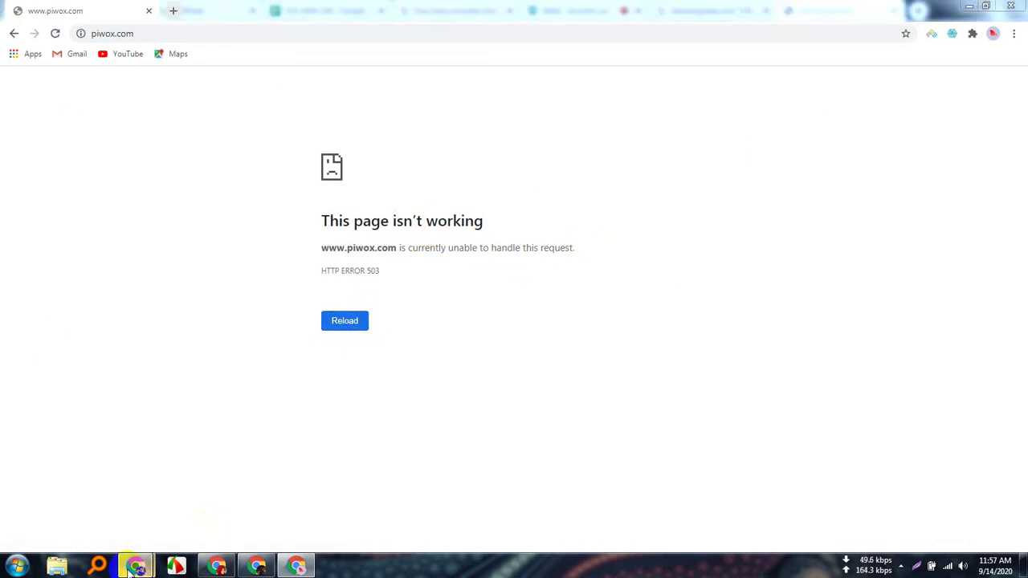
pyautogui.moveTo(137, 562)
pyautogui.click(110, 509)
pyautogui.click(92, 10)
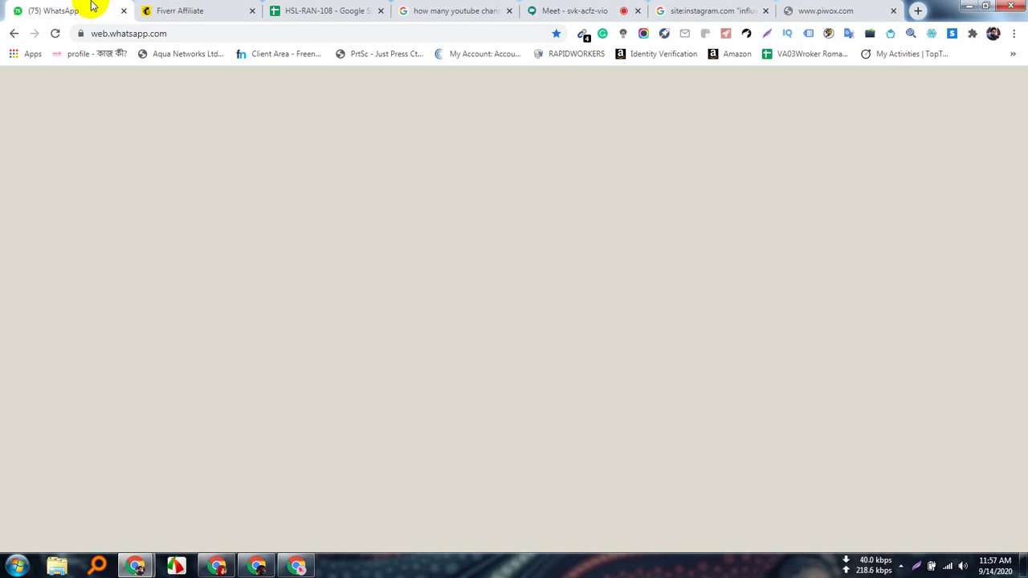
pyautogui.click(189, 9)
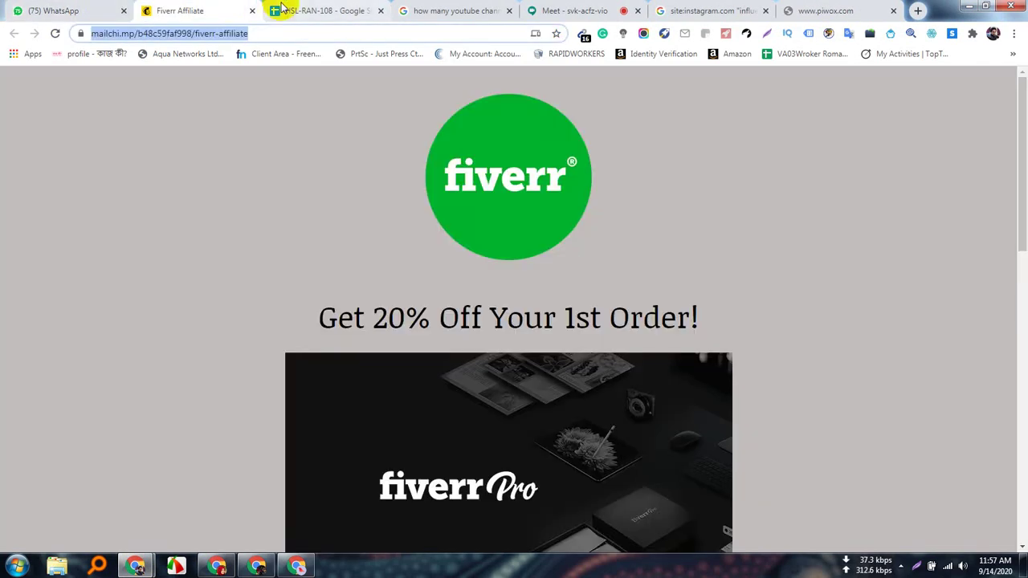
pyautogui.click(348, 10)
pyautogui.click(571, 10)
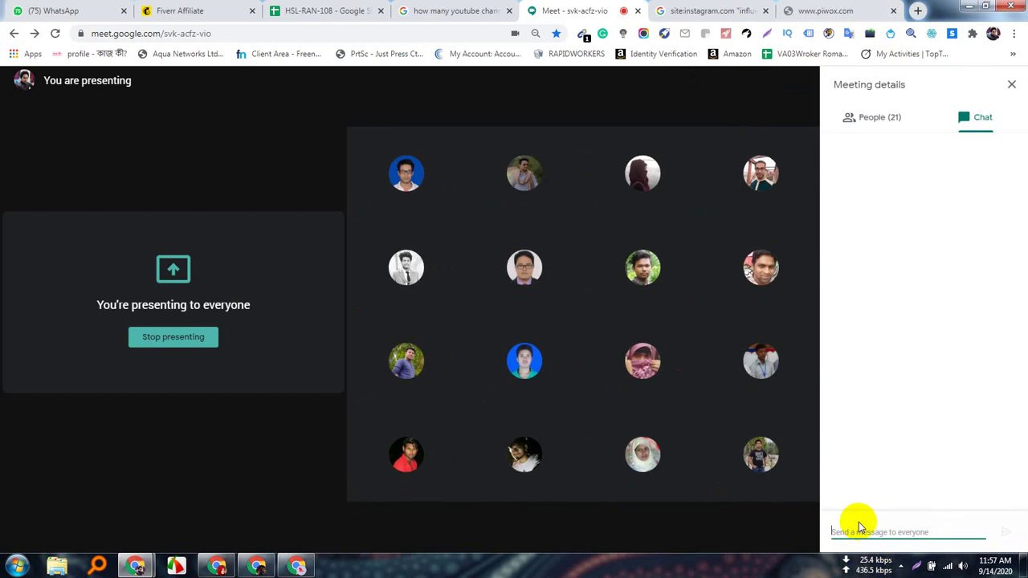
pyautogui.write('https://www.piwox.com/')
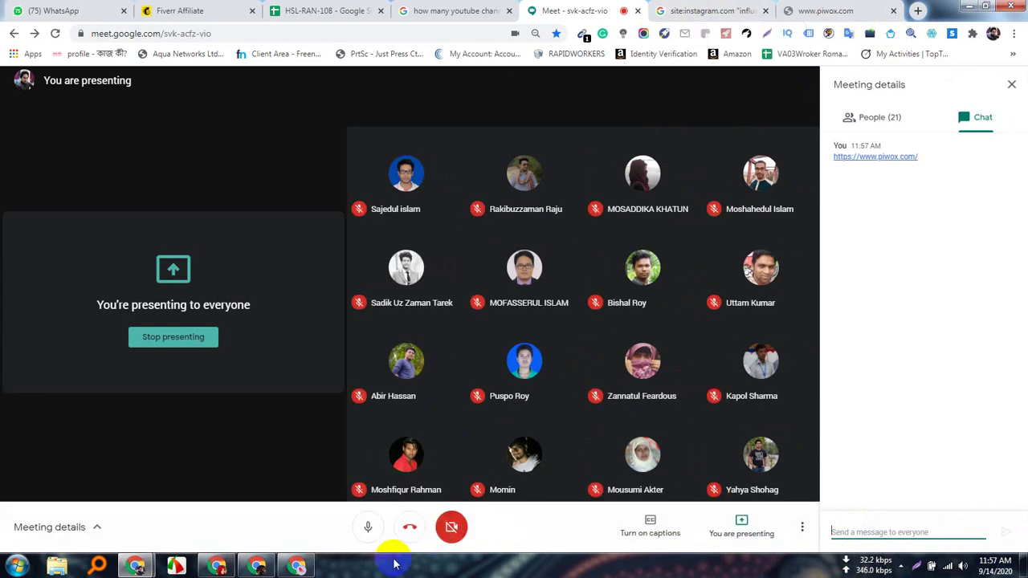
pyautogui.click(299, 567)
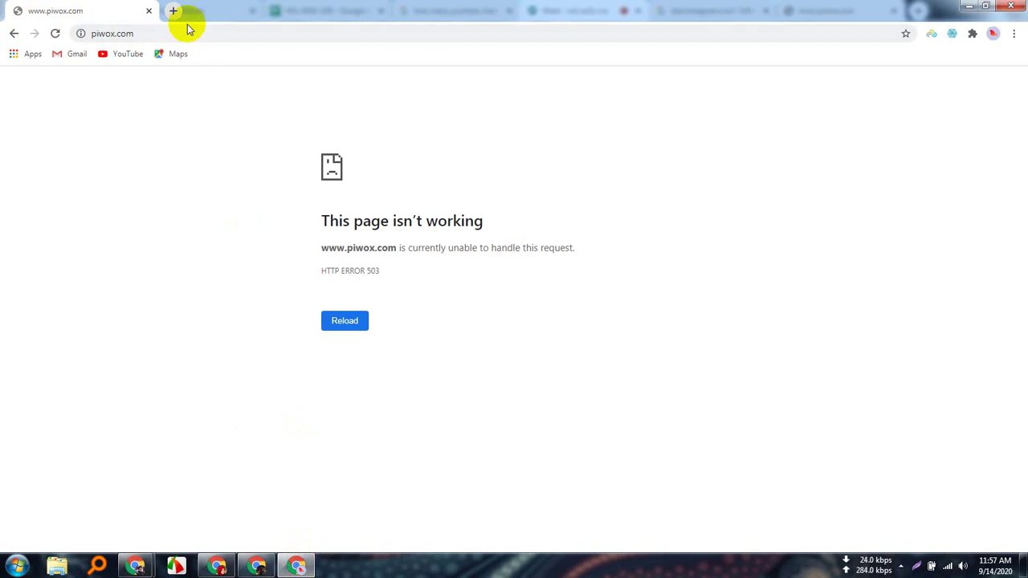
pyautogui.click(217, 567)
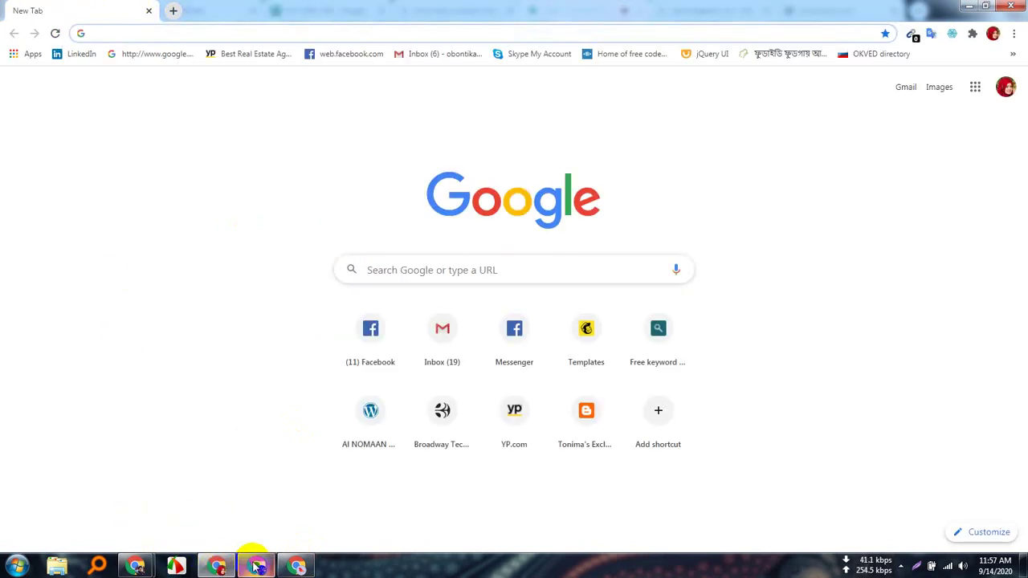
pyautogui.click(256, 567)
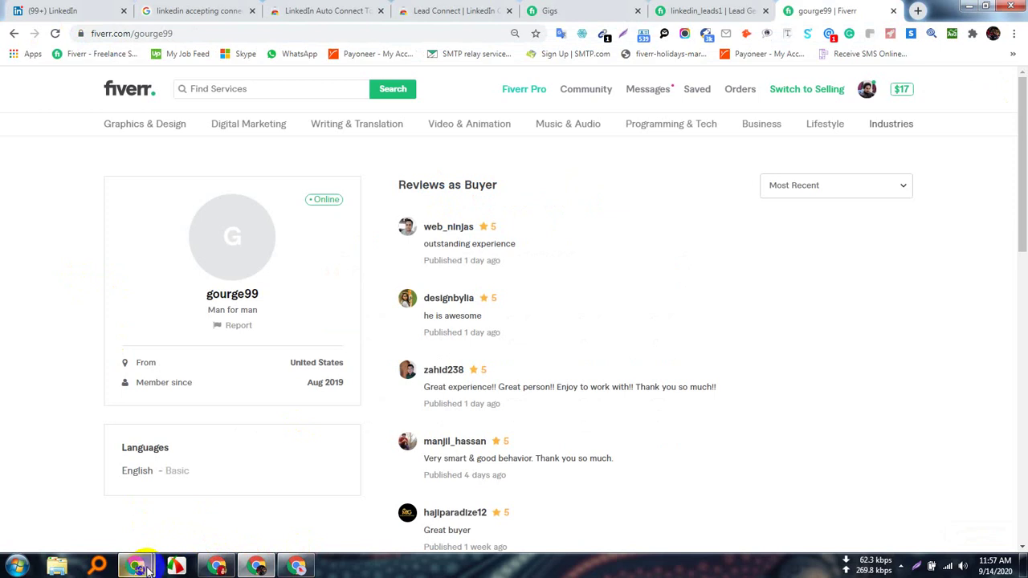
pyautogui.moveTo(136, 567)
pyautogui.click(115, 512)
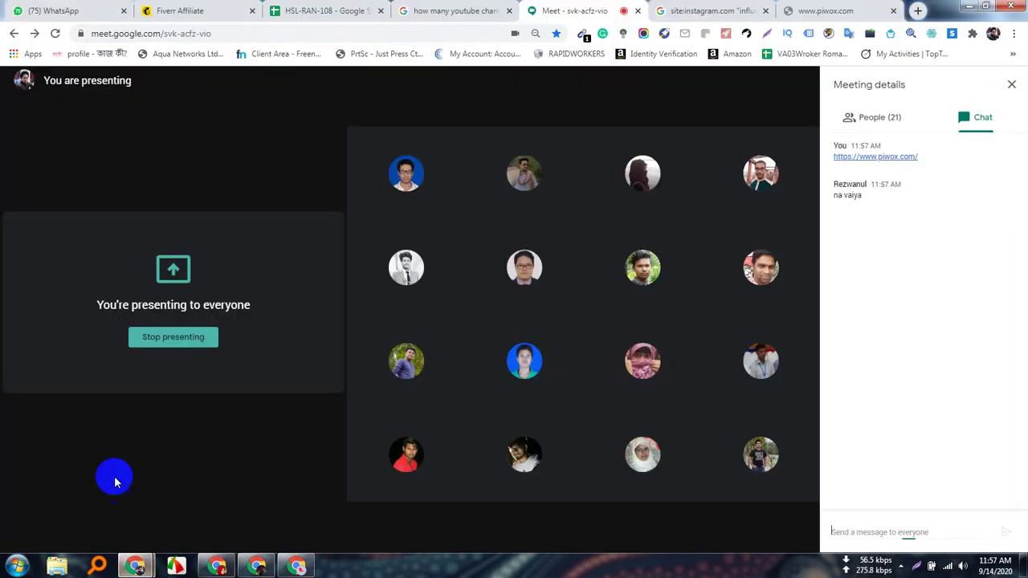
pyautogui.click(916, 11)
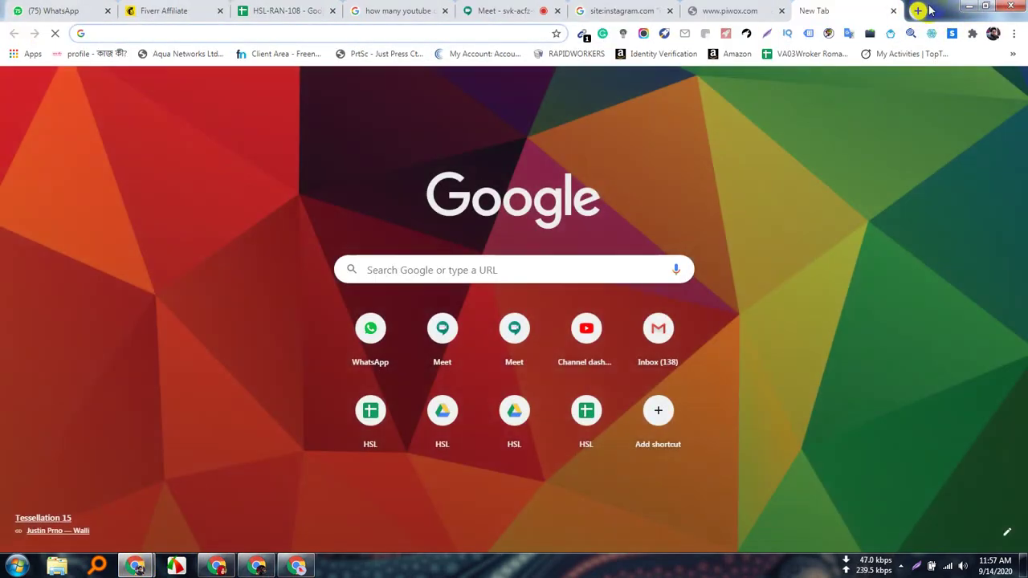
pyautogui.click(500, 10)
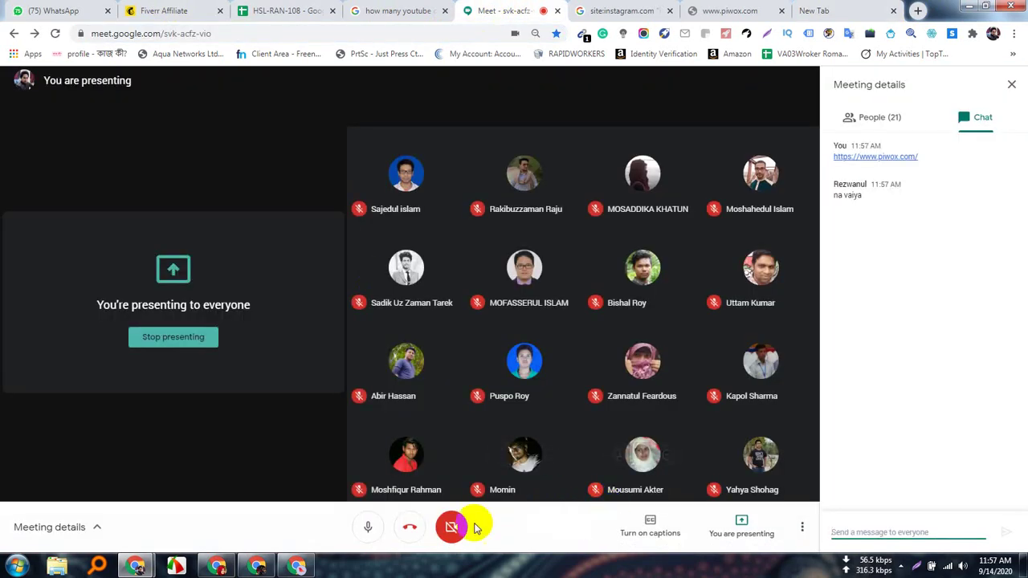
# Stop presenting the screen in the Google Meet call
pyautogui.click(731, 526)
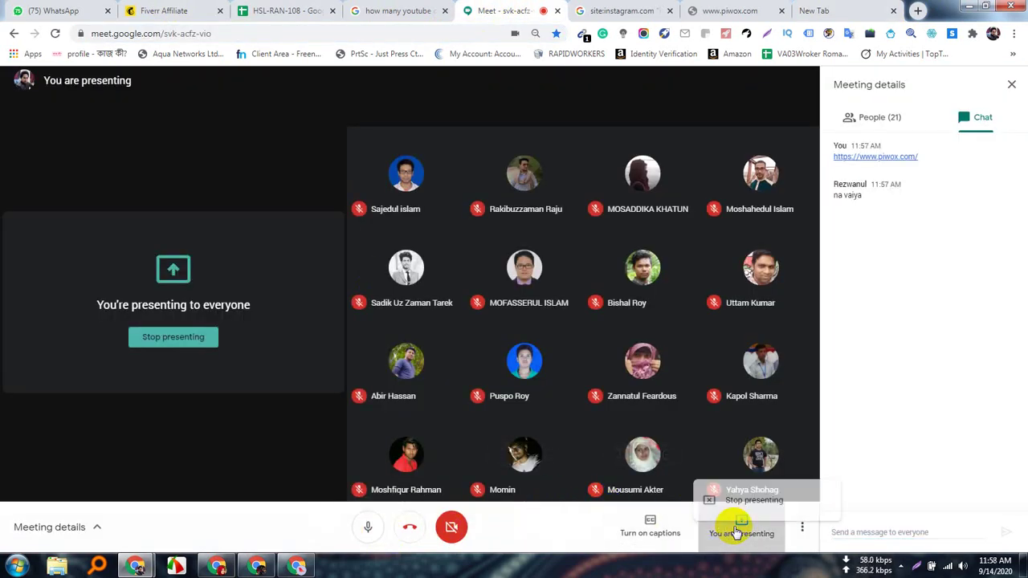
pyautogui.click(749, 473)
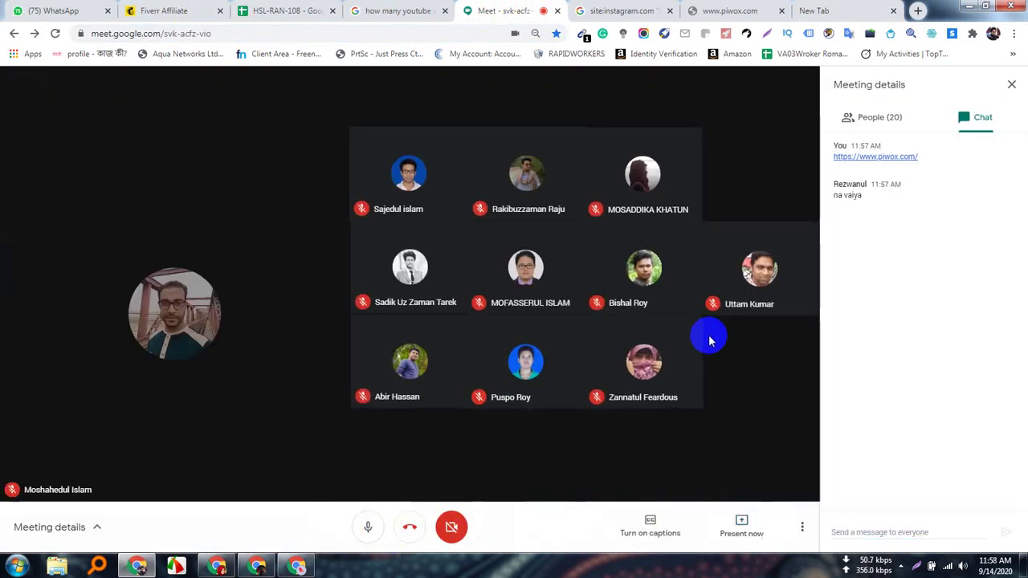
pyautogui.click(901, 564)
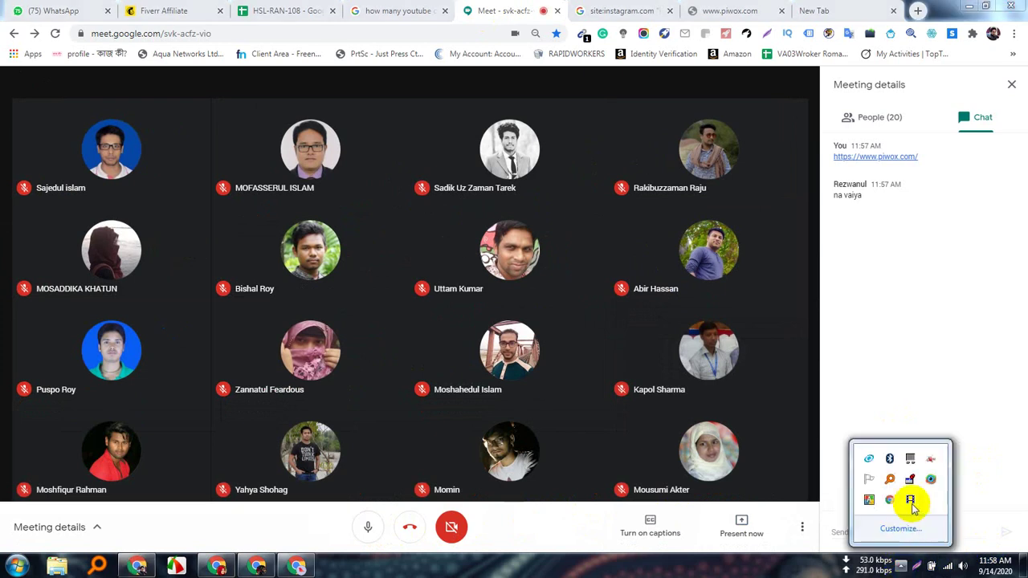
# In the VPN profile's window, submit the piwox.com captcha with the bicycle images selected in both rounds, hiding the screen-sharing notice
pyautogui.click(299, 566)
pyautogui.click(297, 567)
pyautogui.click(485, 177)
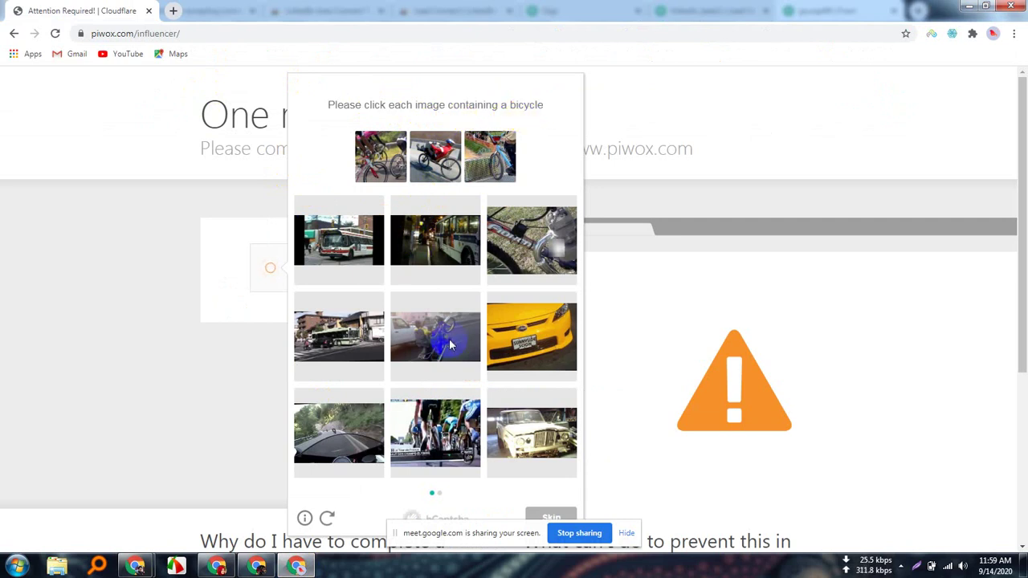
pyautogui.click(451, 430)
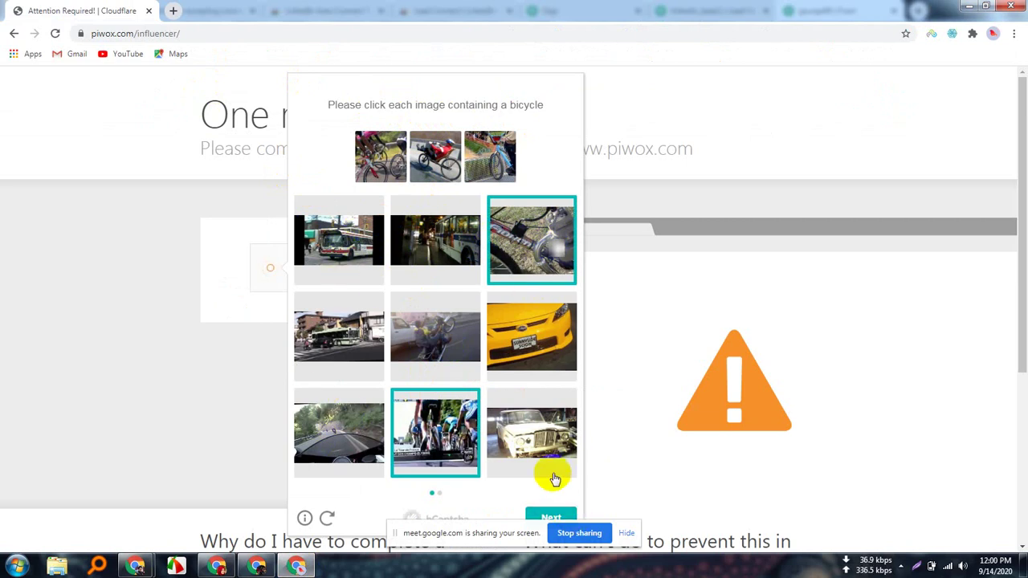
pyautogui.click(626, 535)
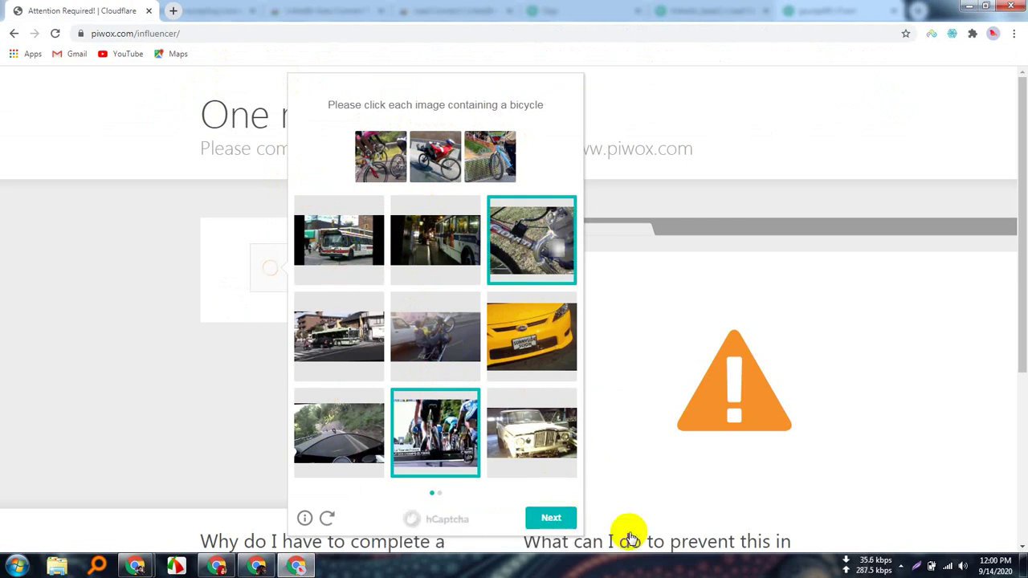
pyautogui.click(553, 518)
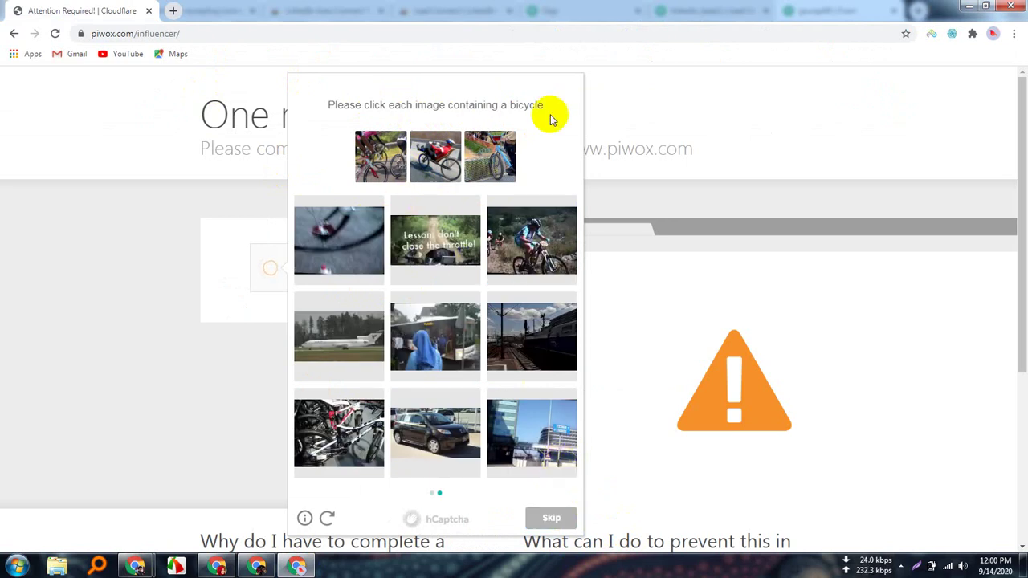
pyautogui.click(549, 252)
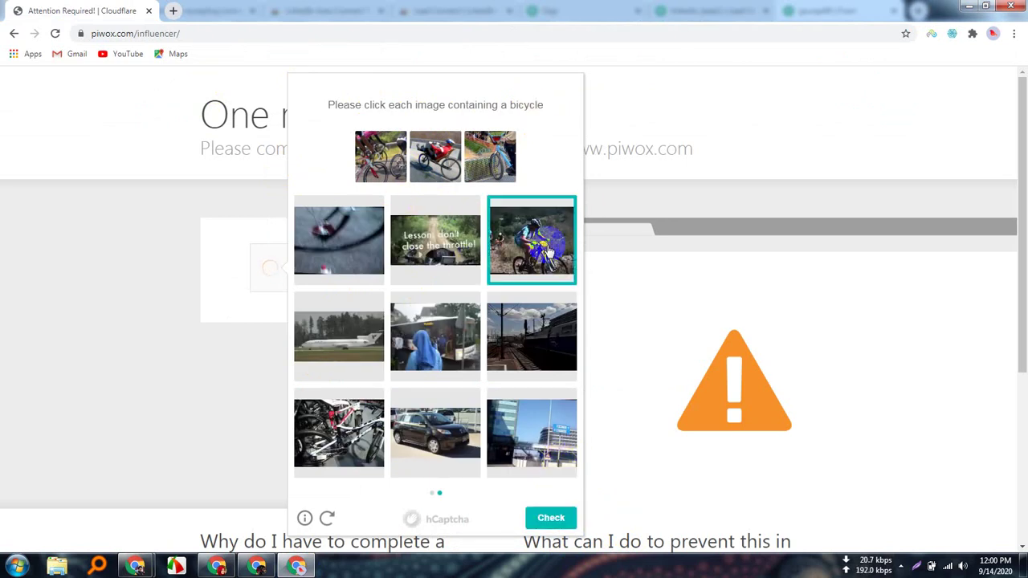
pyautogui.click(382, 458)
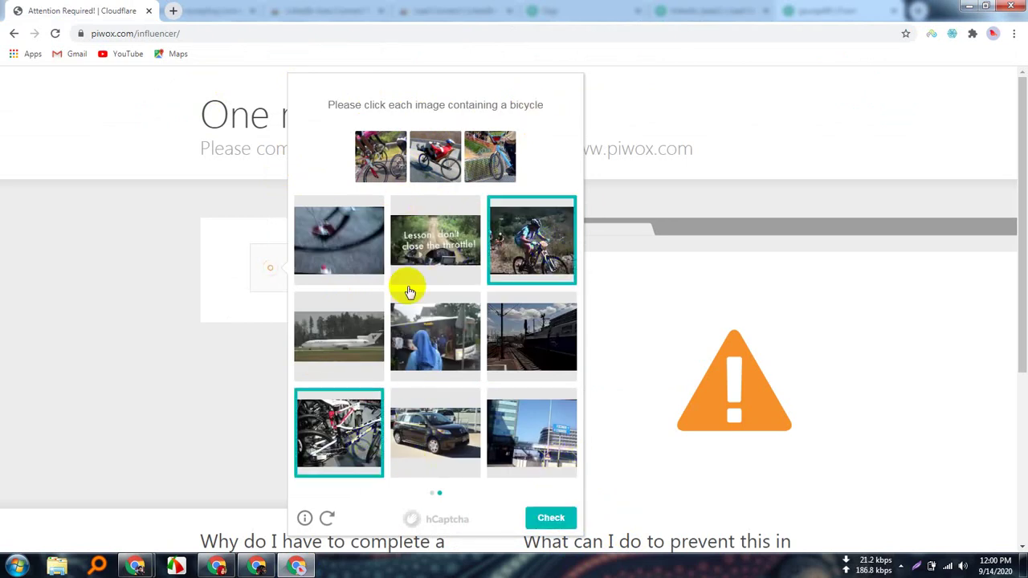
pyautogui.click(345, 245)
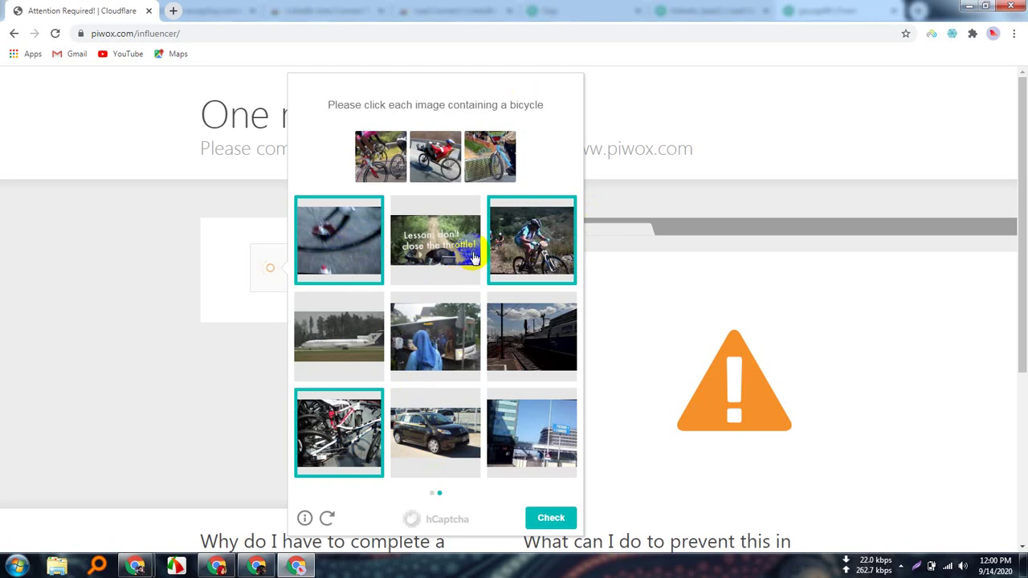
pyautogui.click(551, 518)
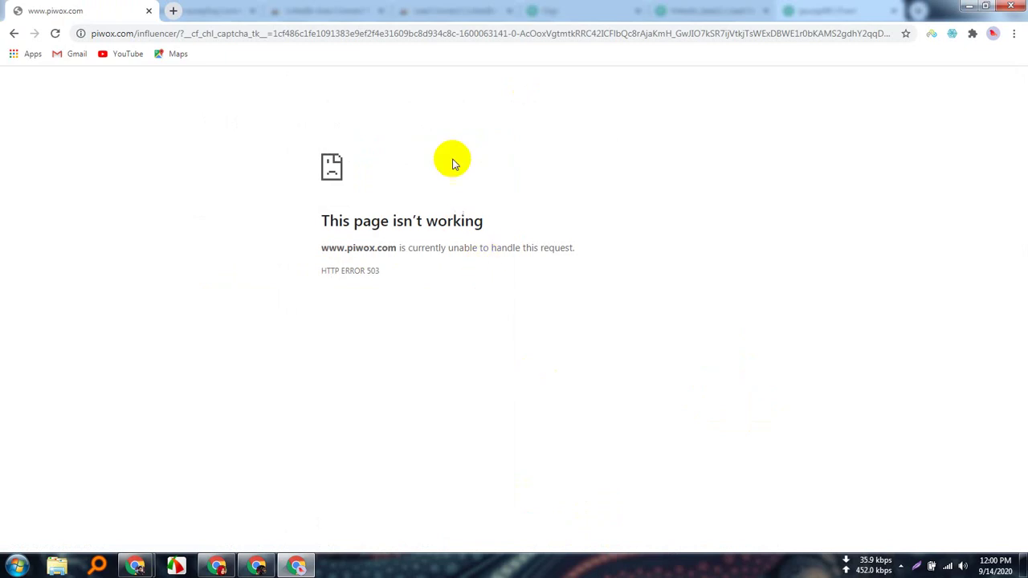
# Load the copied piwox.com/influencer/ address in a new tab of the VPN window
pyautogui.click(176, 9)
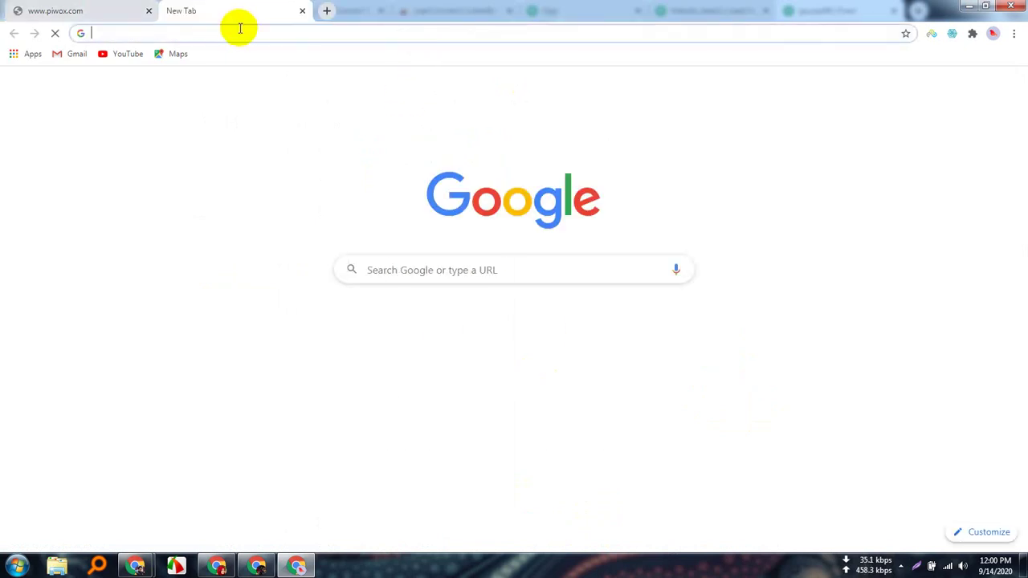
pyautogui.rightClick(239, 33)
pyautogui.click(392, 110)
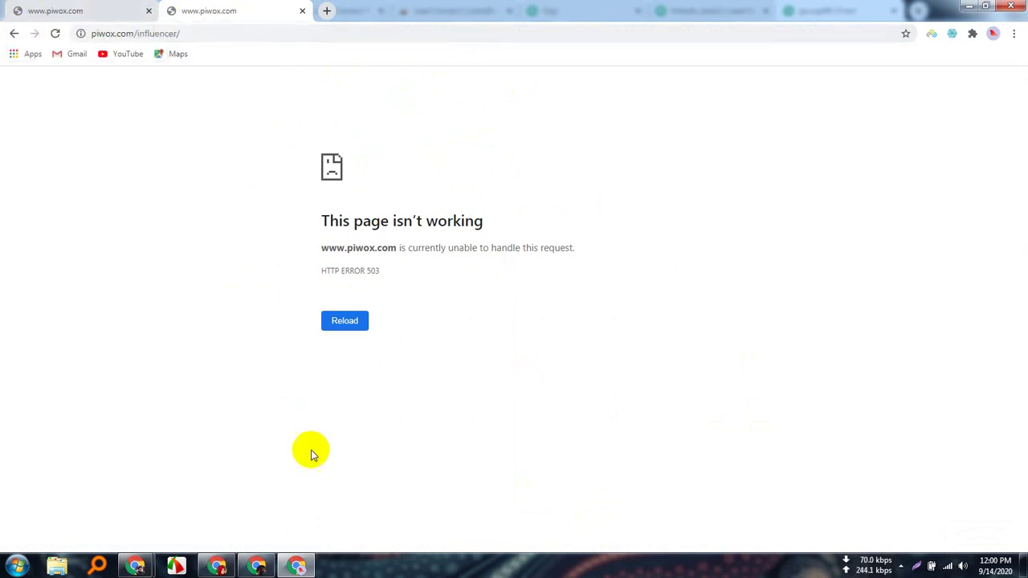
# Switch from the VPN profile to the personal browser profile labelled "(Fiverr)"
pyautogui.click(900, 566)
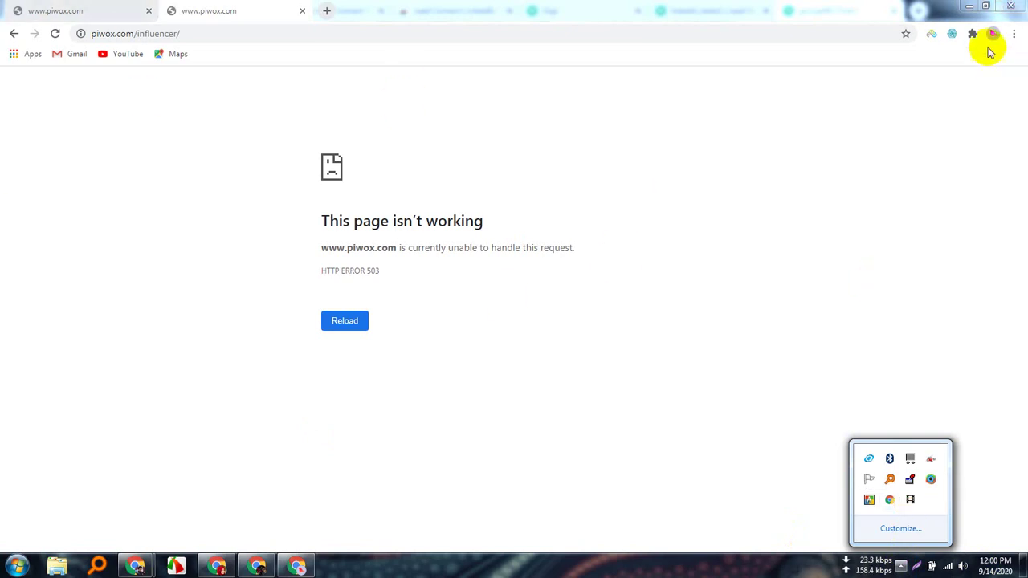
pyautogui.click(994, 34)
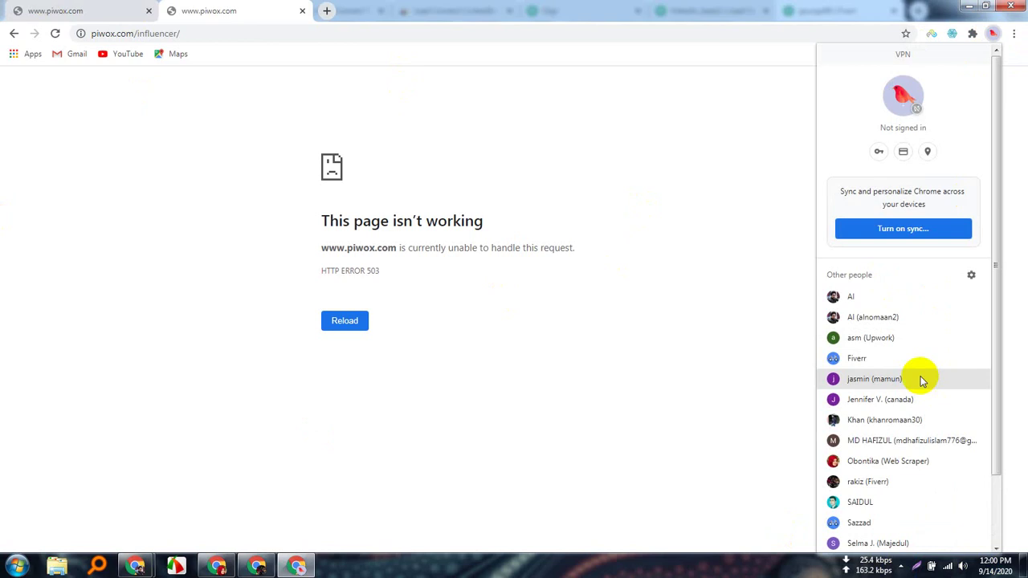
pyautogui.scroll(-1, 884, 417)
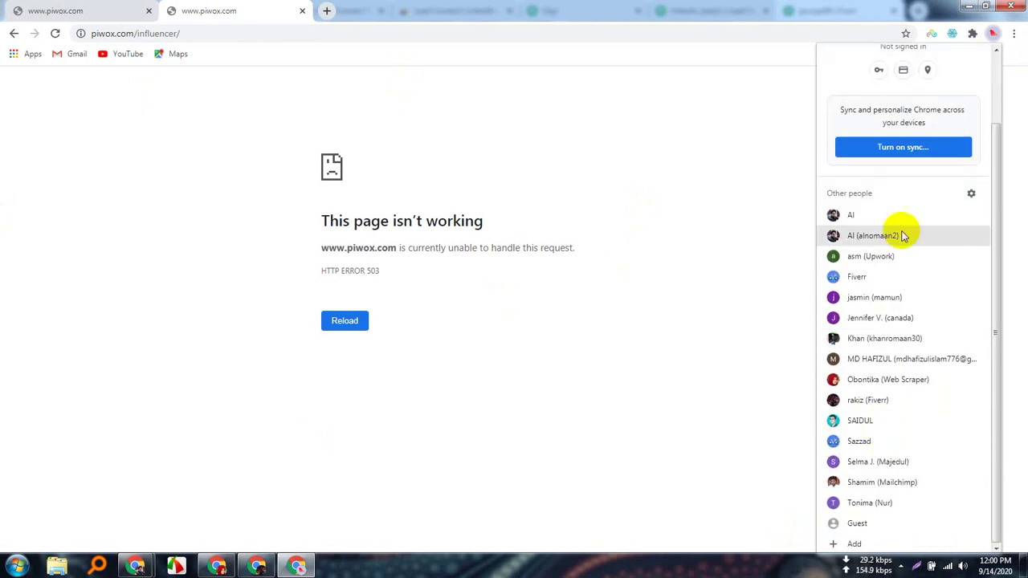
pyautogui.click(869, 402)
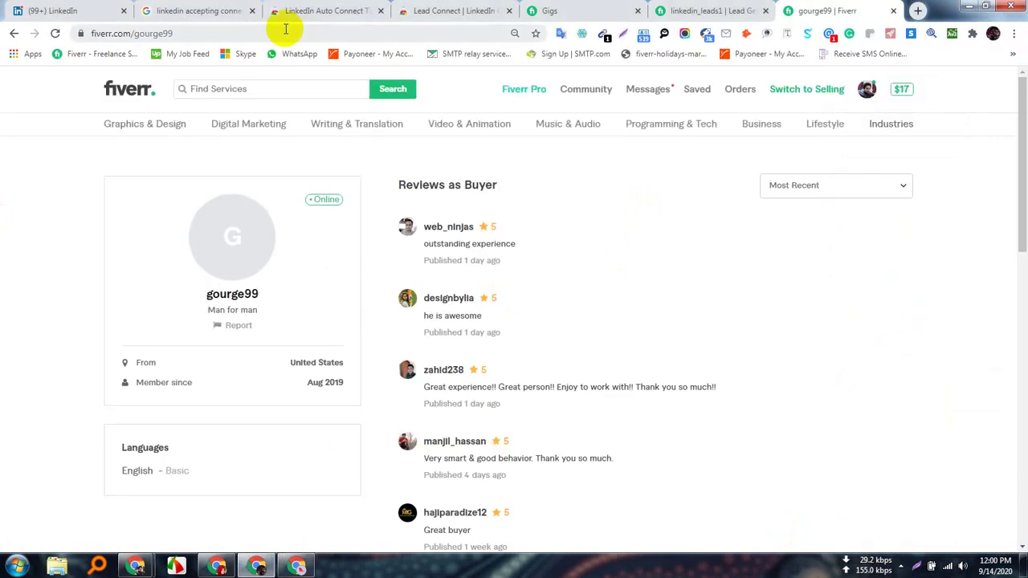
# Open a new tab and close the three Fiverr tabs, including linkedin_leads1 and Gigs
pyautogui.click(917, 10)
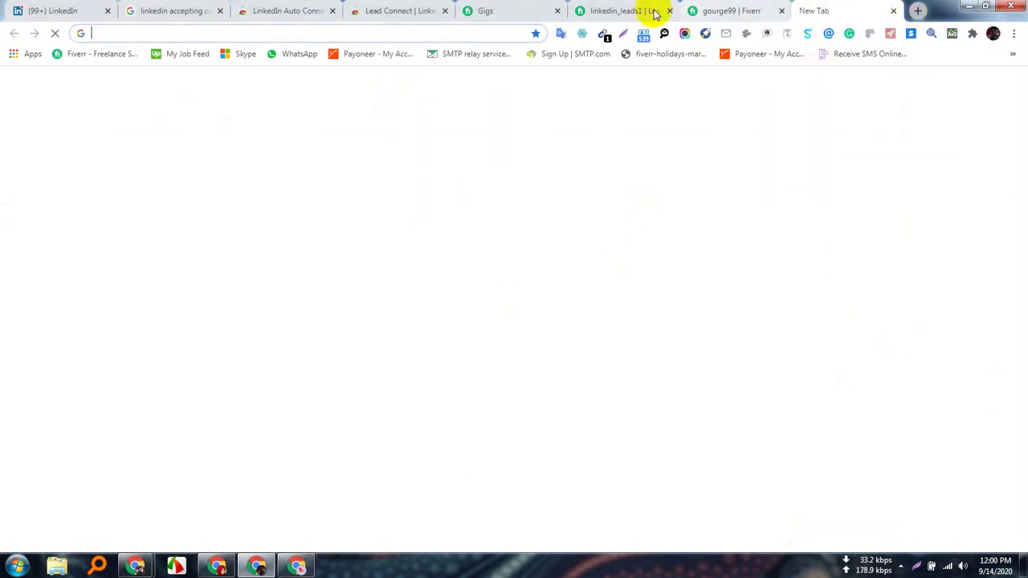
pyautogui.click(782, 11)
pyautogui.click(671, 13)
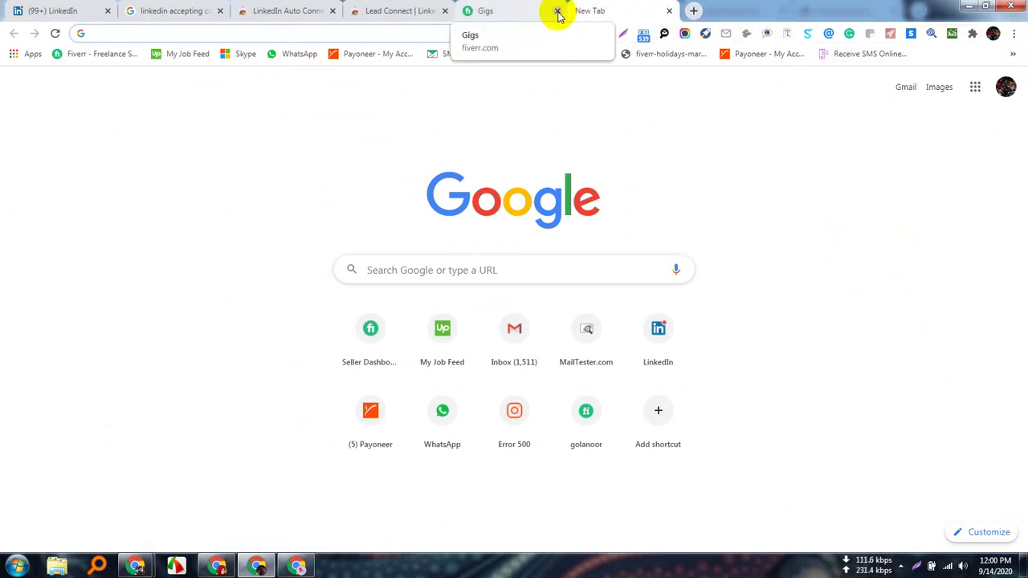
pyautogui.click(556, 12)
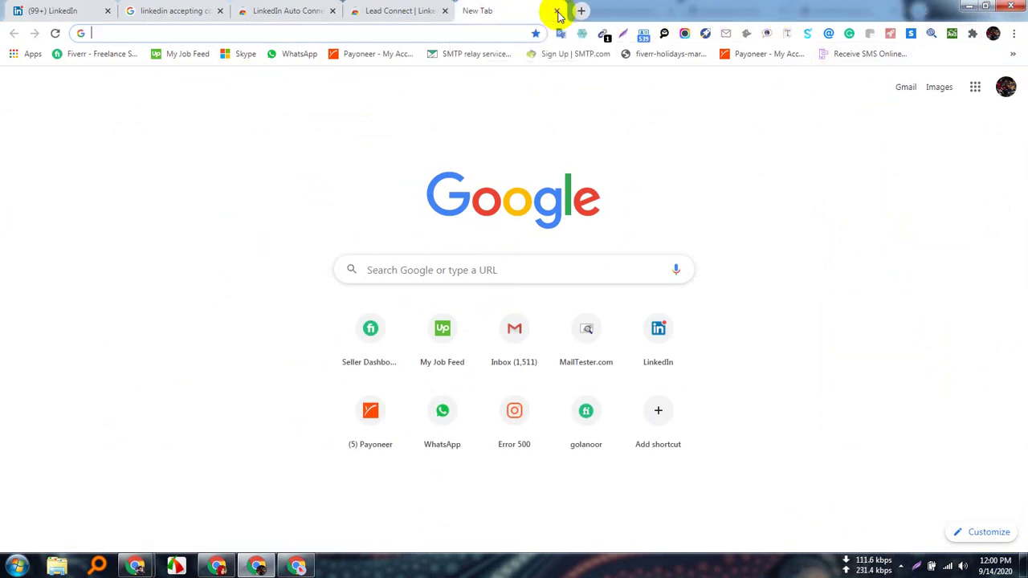
# Load the previously visited Instagram #fiverrbuyers hashtag page in the new tab and look over its top posts
pyautogui.click(901, 565)
pyautogui.click(773, 287)
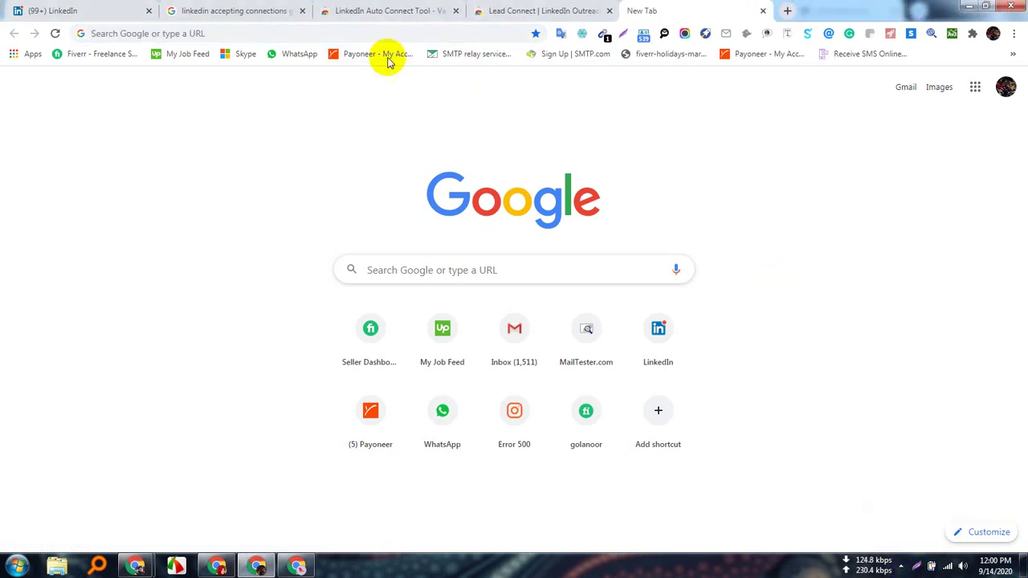
pyautogui.click(286, 33)
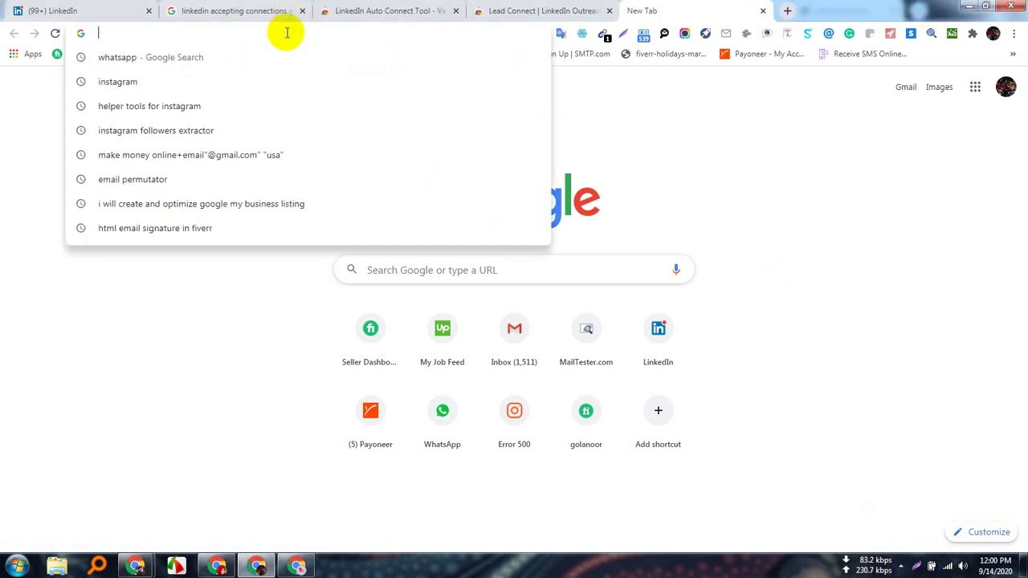
pyautogui.write('INS')
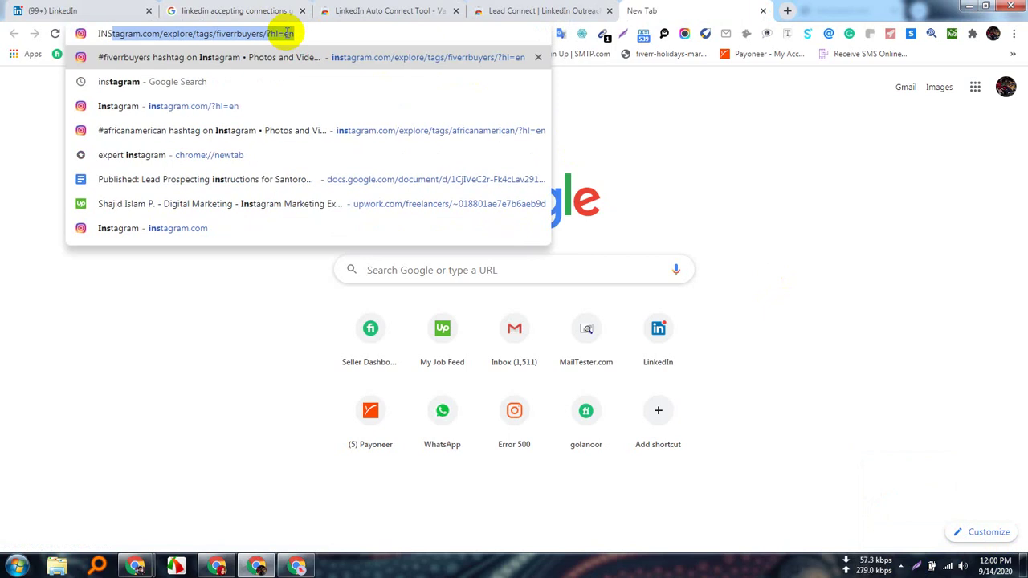
pyautogui.press('Return')
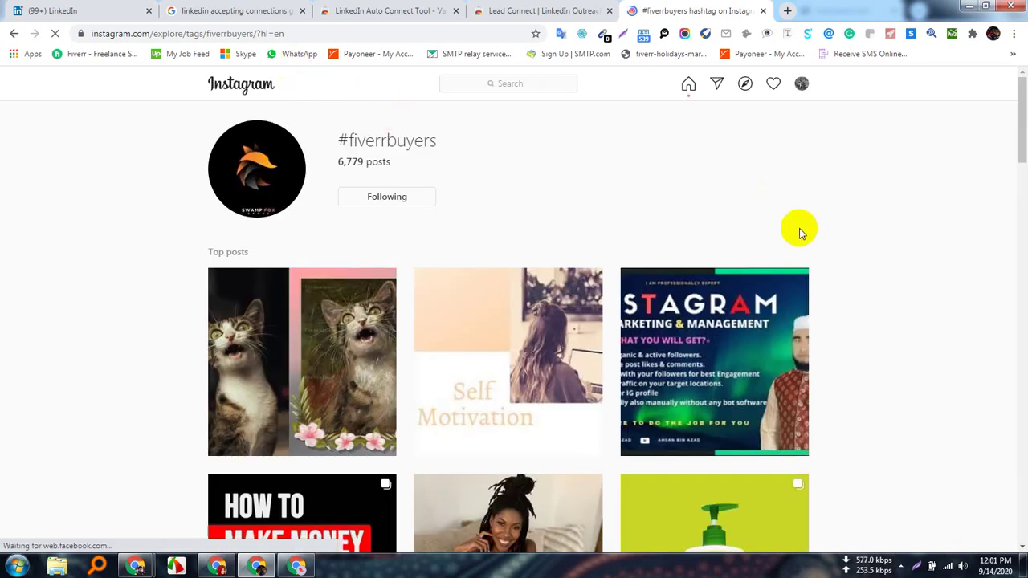
pyautogui.click(697, 354)
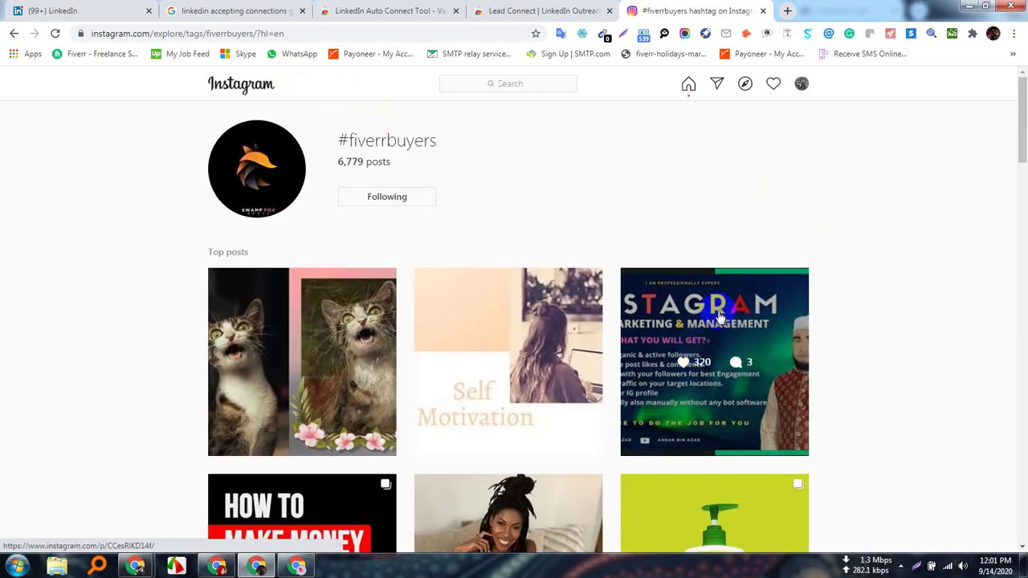
pyautogui.scroll(-2, 585, 294)
pyautogui.scroll(2, 586, 330)
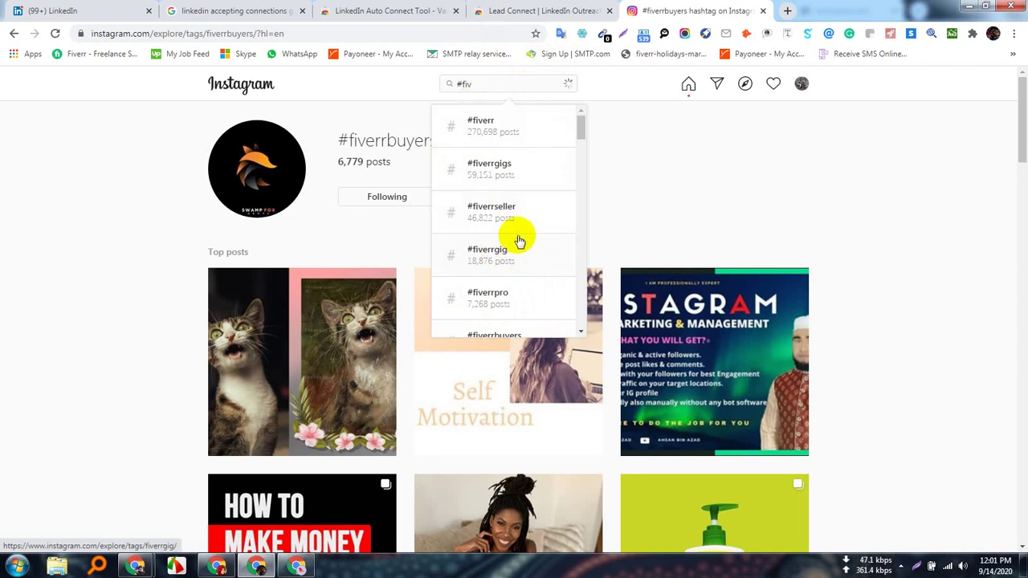
# Search Instagram for #USA and look through the suggested hashtags
pyautogui.click(519, 240)
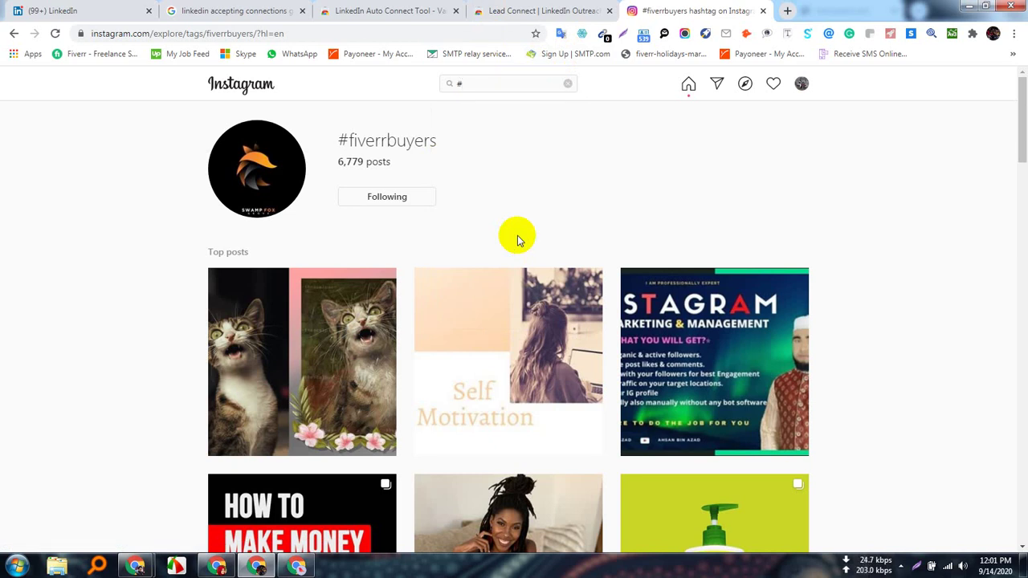
pyautogui.write('USA')
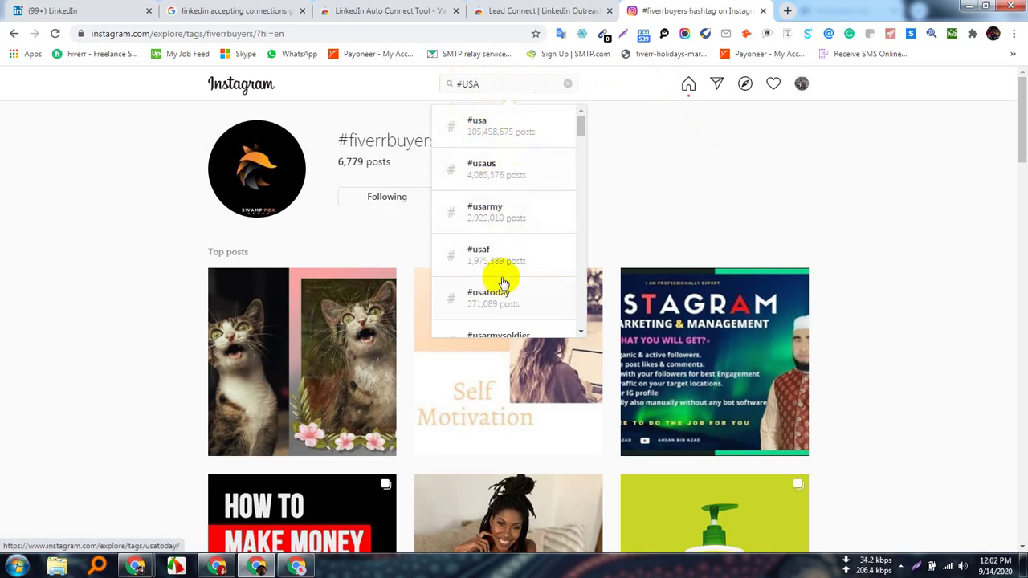
pyautogui.scroll(-3, 491, 261)
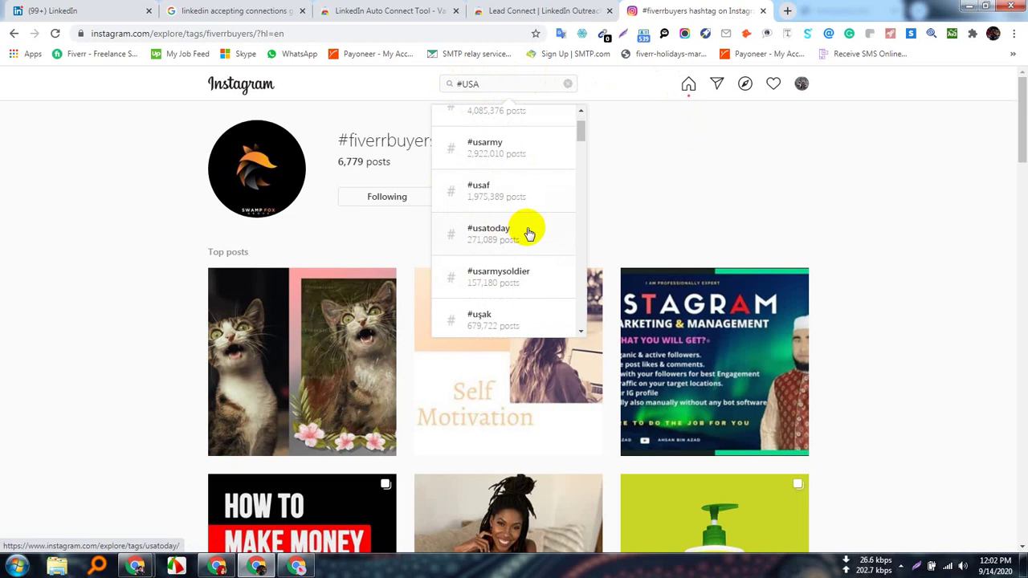
pyautogui.scroll(-1, 530, 233)
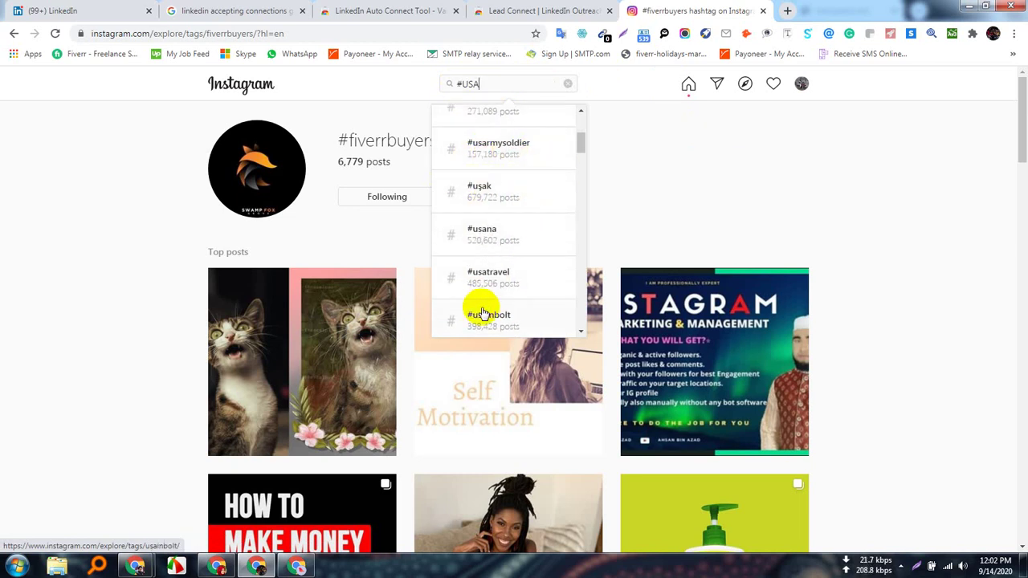
pyautogui.scroll(1, 524, 267)
pyautogui.scroll(4, 526, 257)
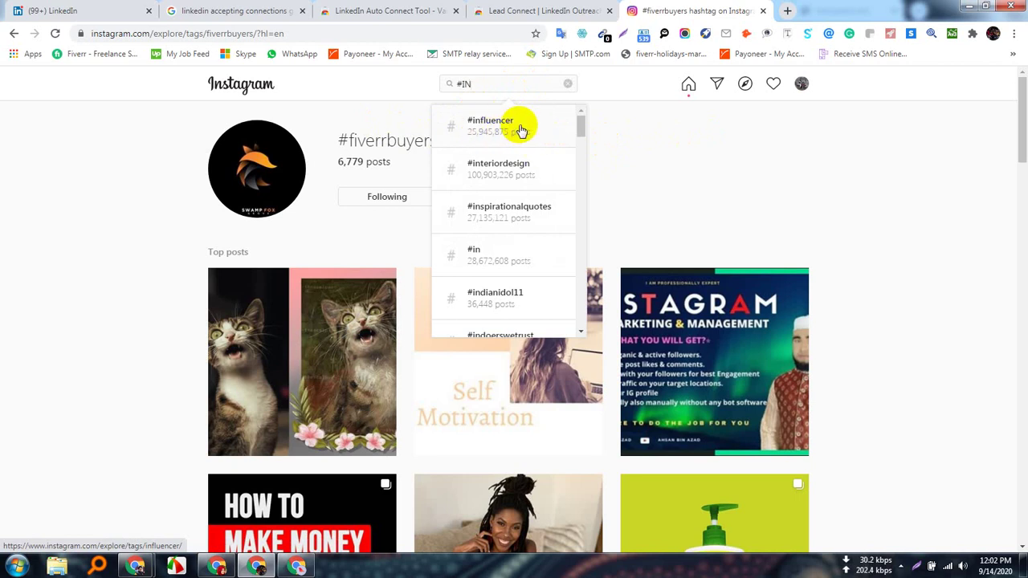
# Search Instagram for #IN and open the suggested #influencer hashtag page to view its posts
pyautogui.click(499, 130)
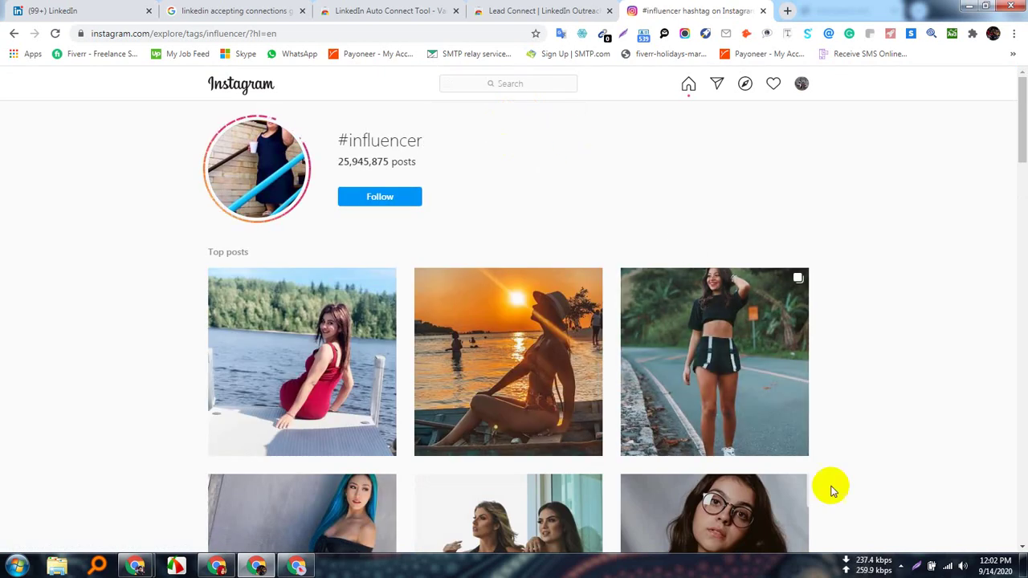
pyautogui.moveTo(871, 567)
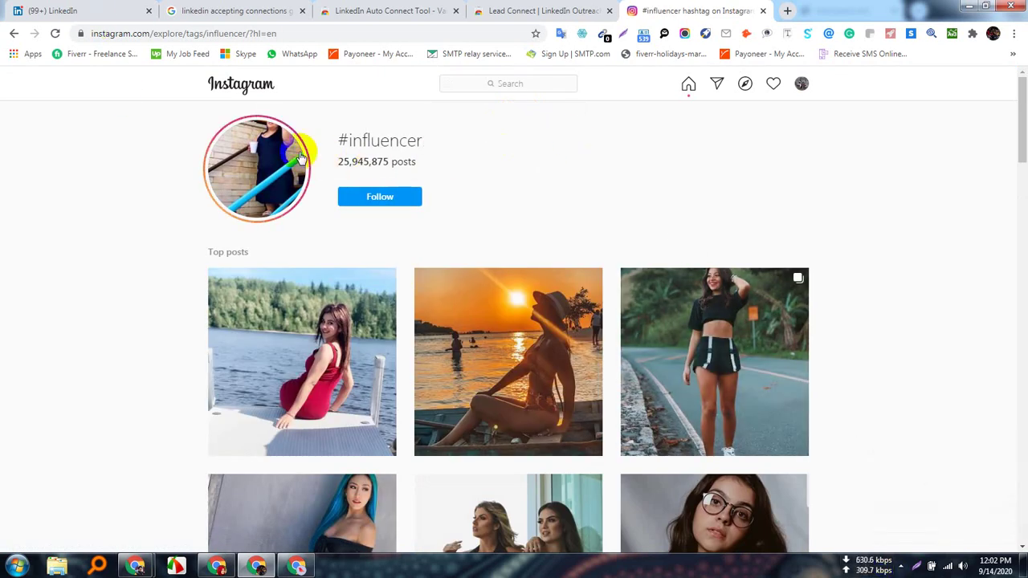
pyautogui.scroll(-7, 459, 271)
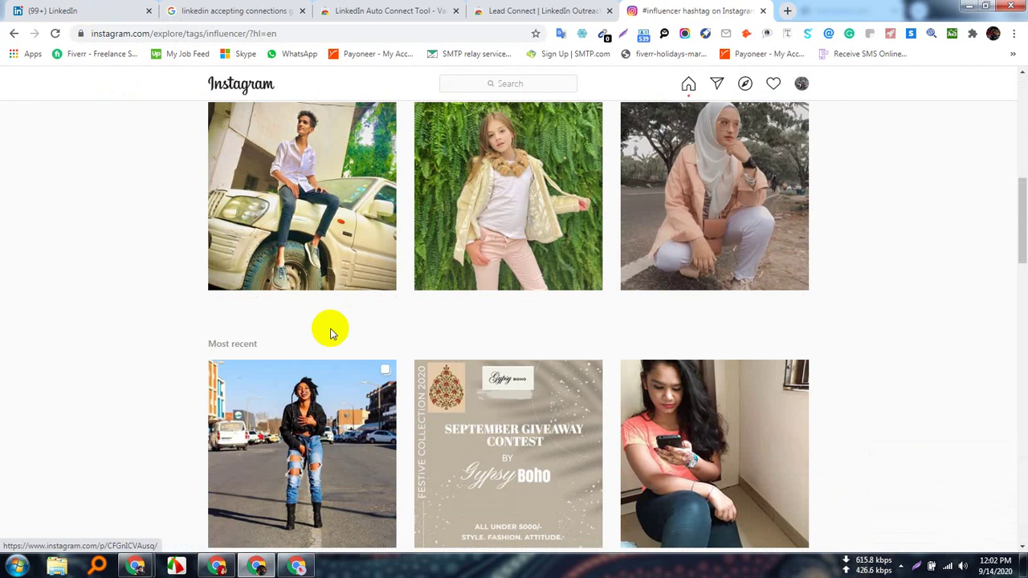
pyautogui.scroll(4, 338, 317)
pyautogui.scroll(-1, 353, 289)
pyautogui.scroll(5, 361, 269)
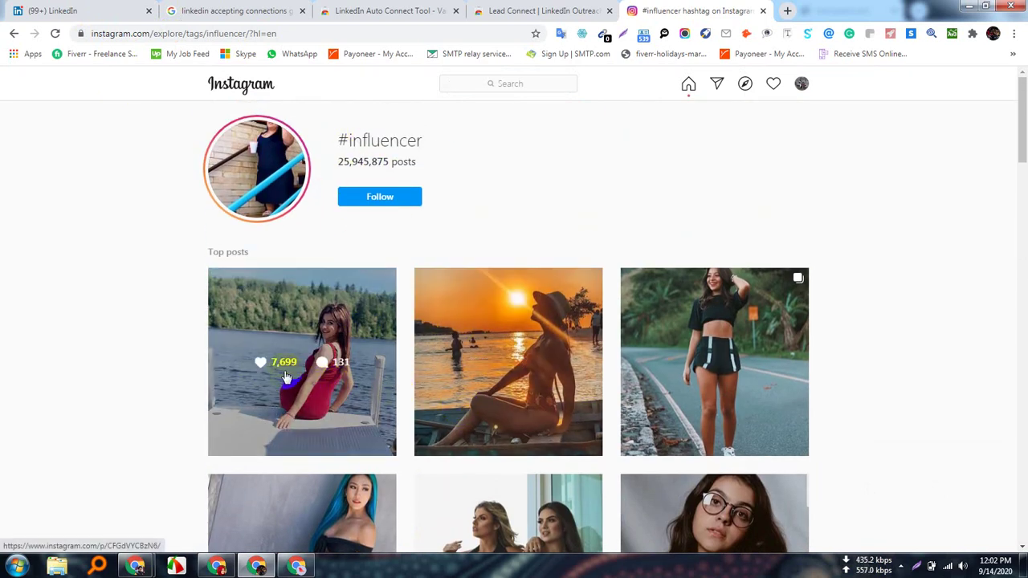
# Open the #influencer top post of the crouching woman with blue hair and read through its comments
pyautogui.click(271, 404)
pyautogui.scroll(-4, 321, 363)
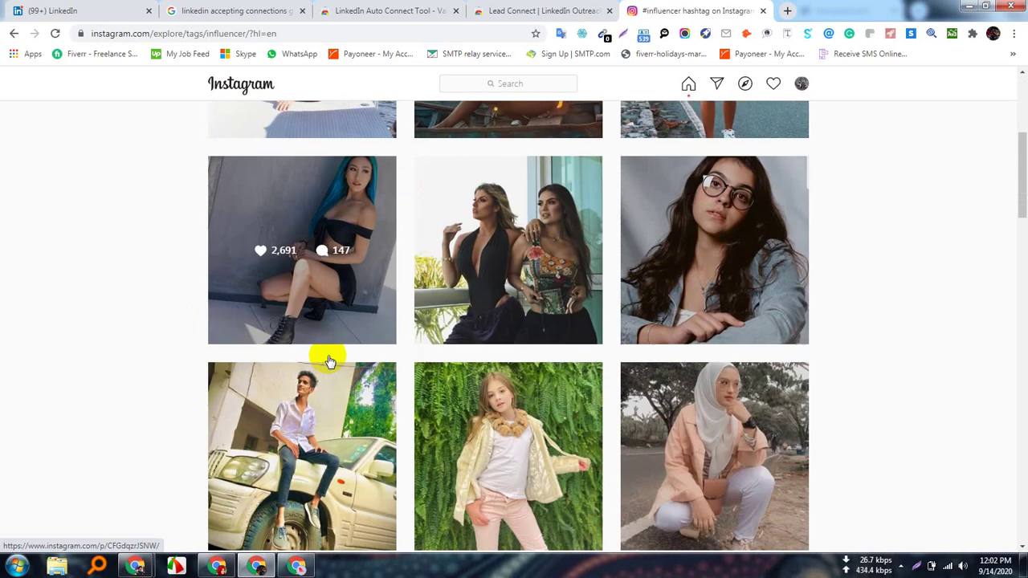
pyautogui.scroll(-5, 327, 353)
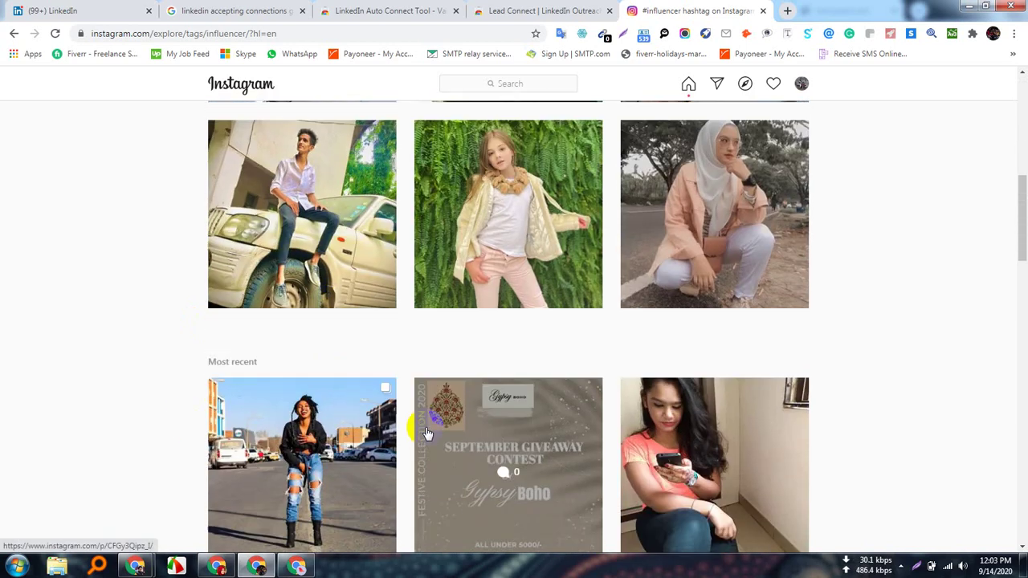
pyautogui.scroll(-5, 353, 410)
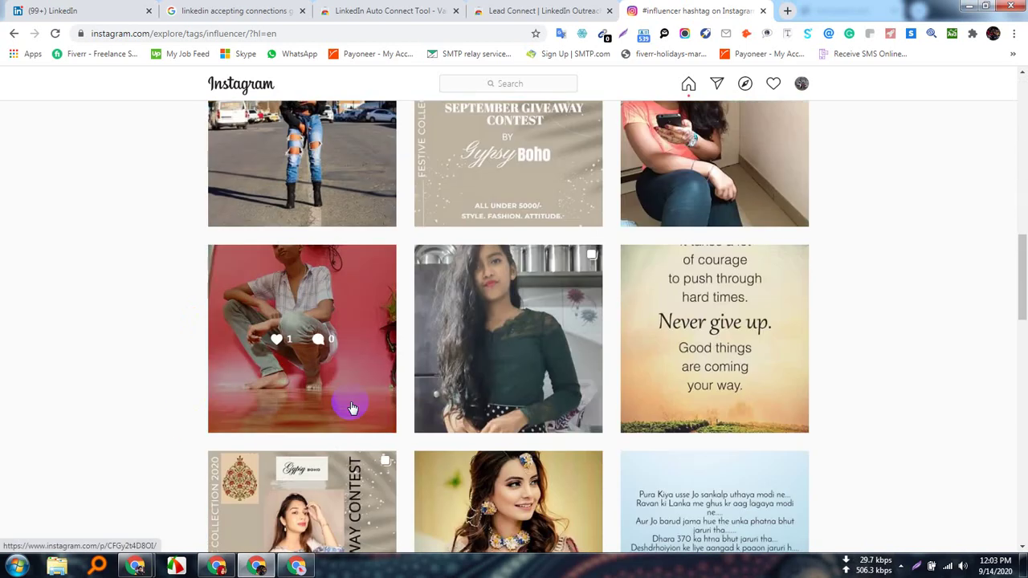
pyautogui.scroll(10, 510, 386)
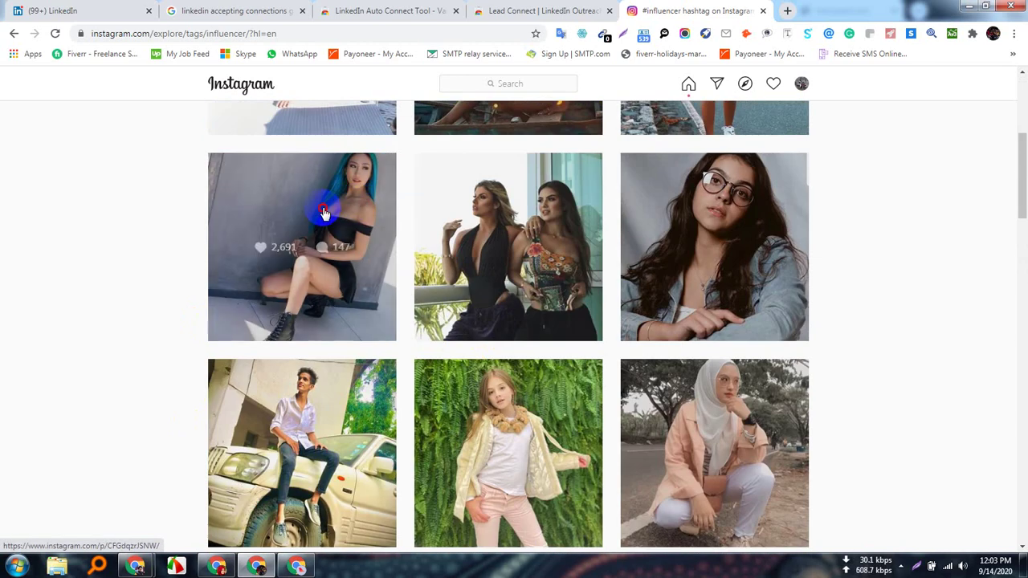
pyautogui.click(324, 212)
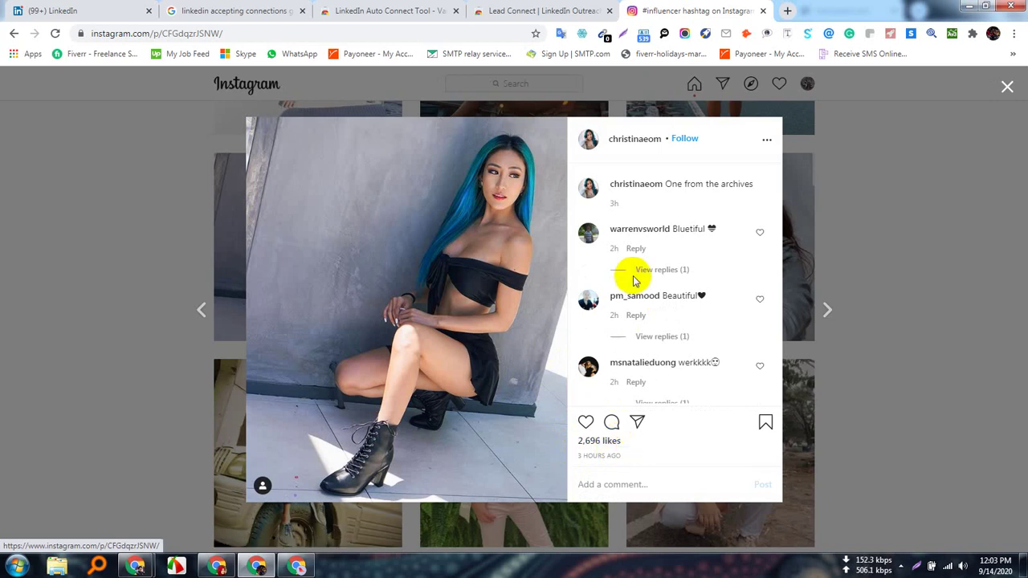
pyautogui.scroll(-5, 626, 277)
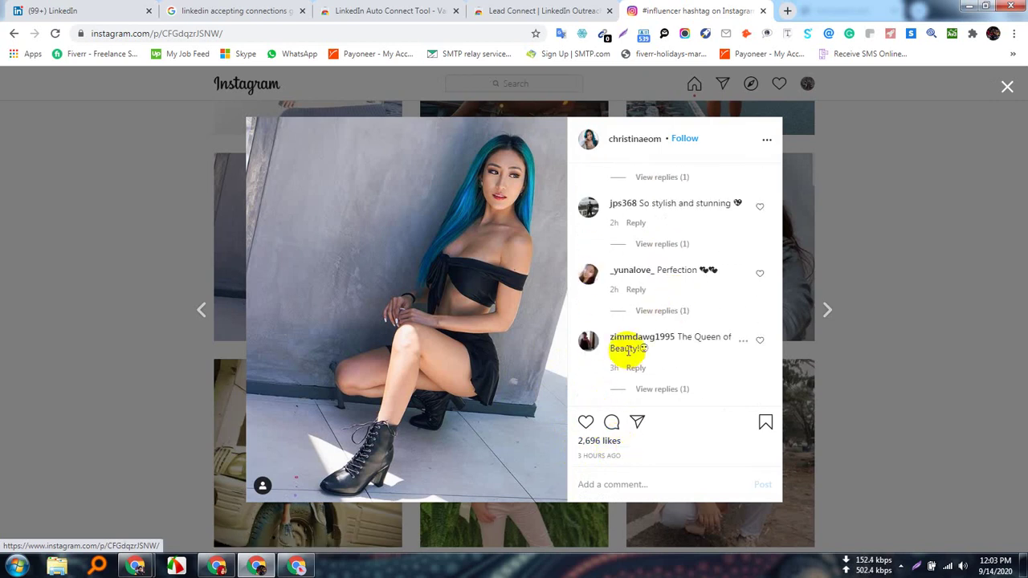
# Look through the list of accounts that liked the post, then close the list
pyautogui.click(608, 443)
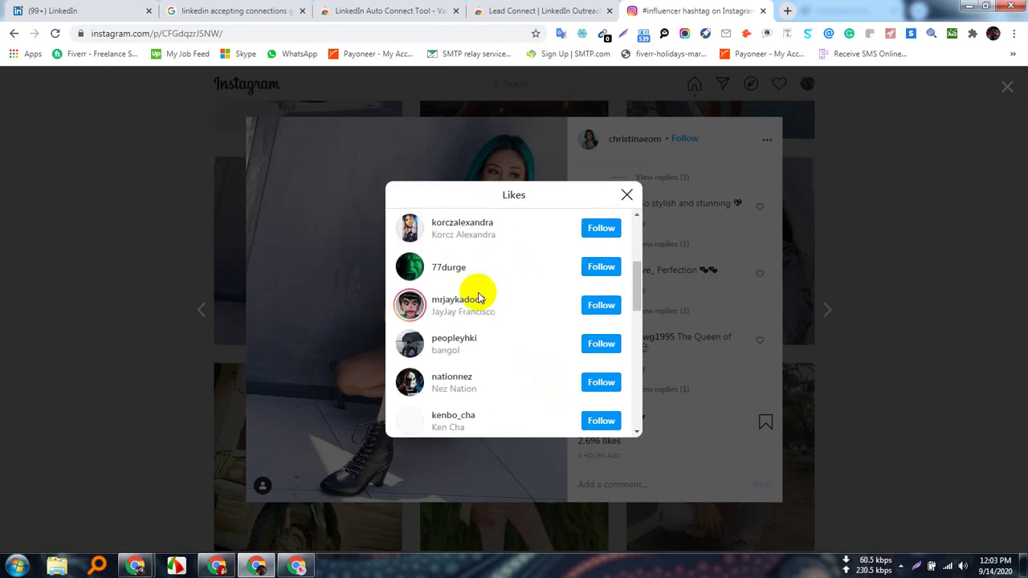
pyautogui.scroll(-3, 507, 331)
pyautogui.scroll(-10, 508, 331)
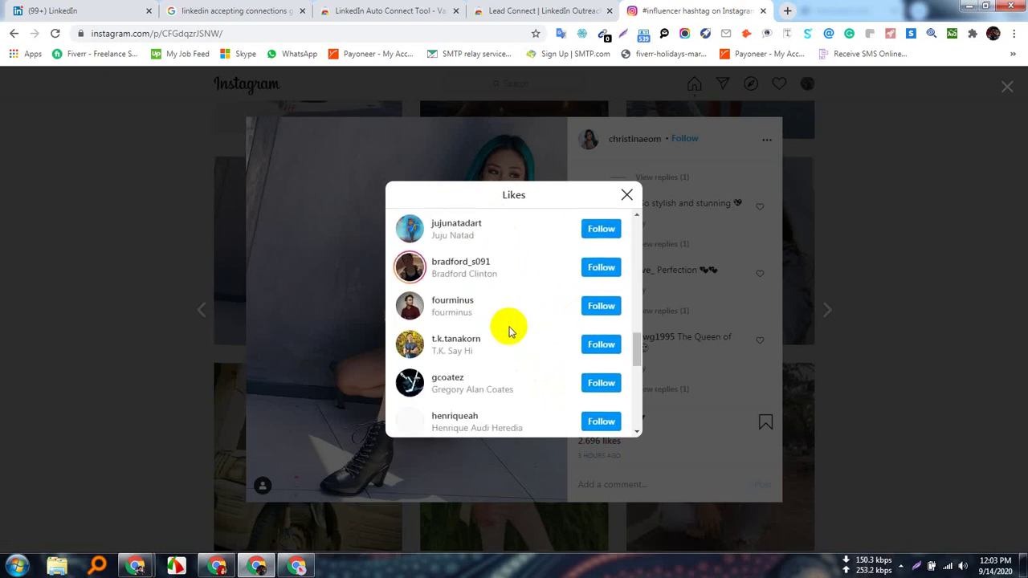
pyautogui.scroll(-10, 511, 331)
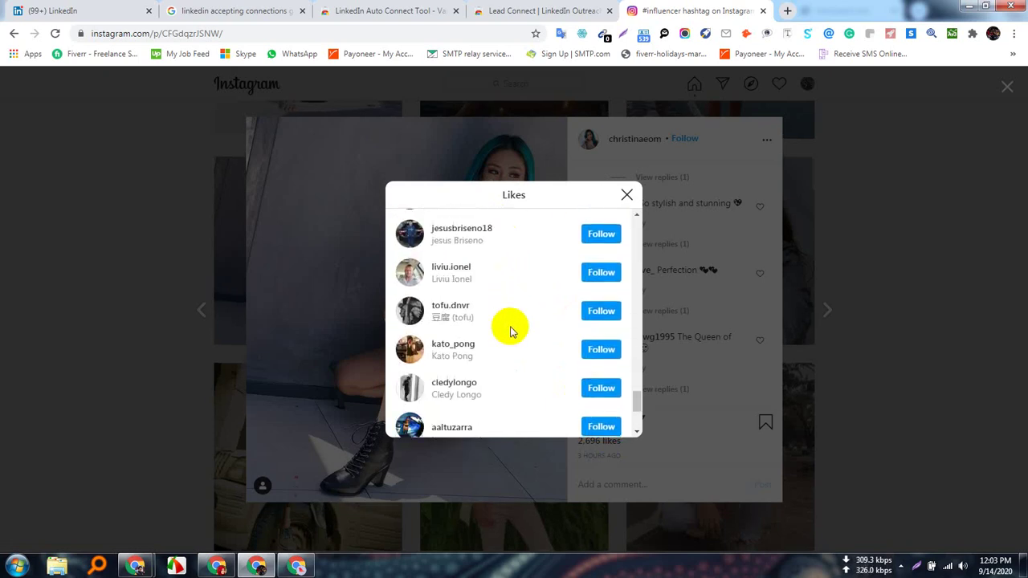
pyautogui.scroll(5, 551, 273)
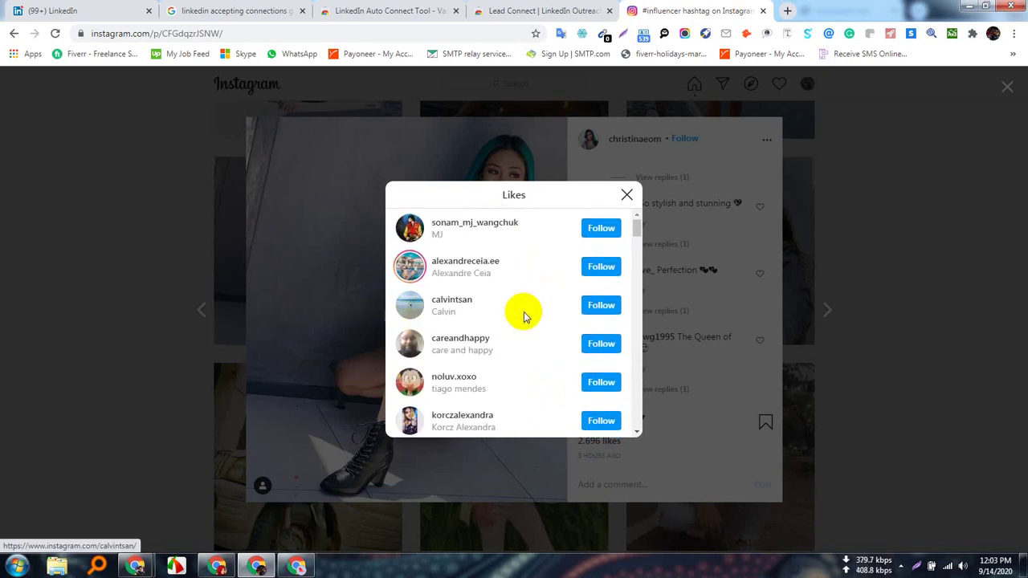
pyautogui.click(627, 194)
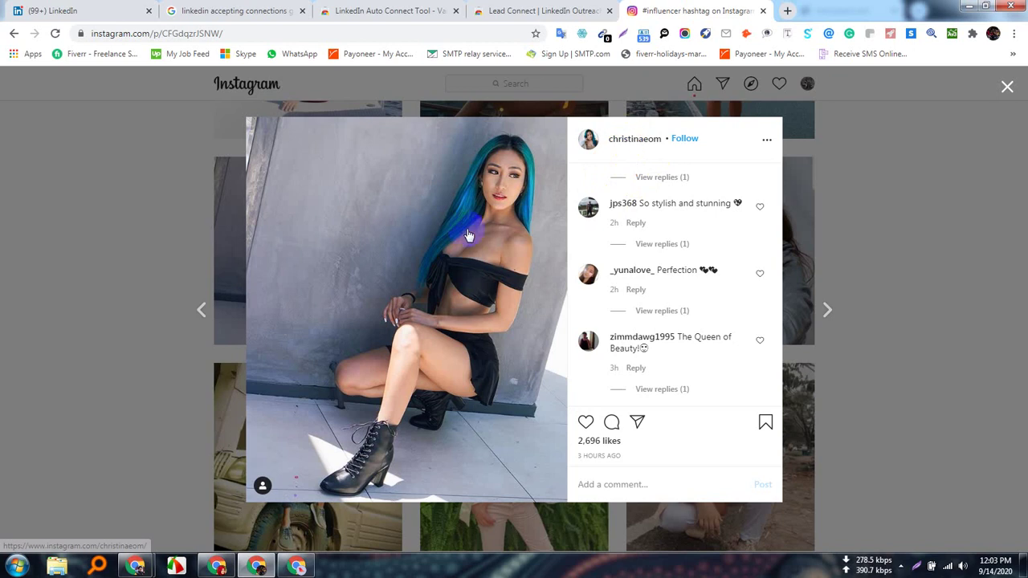
# Open the post author's Instagram profile and examine the bio, contact details, link and posts
pyautogui.click(635, 140)
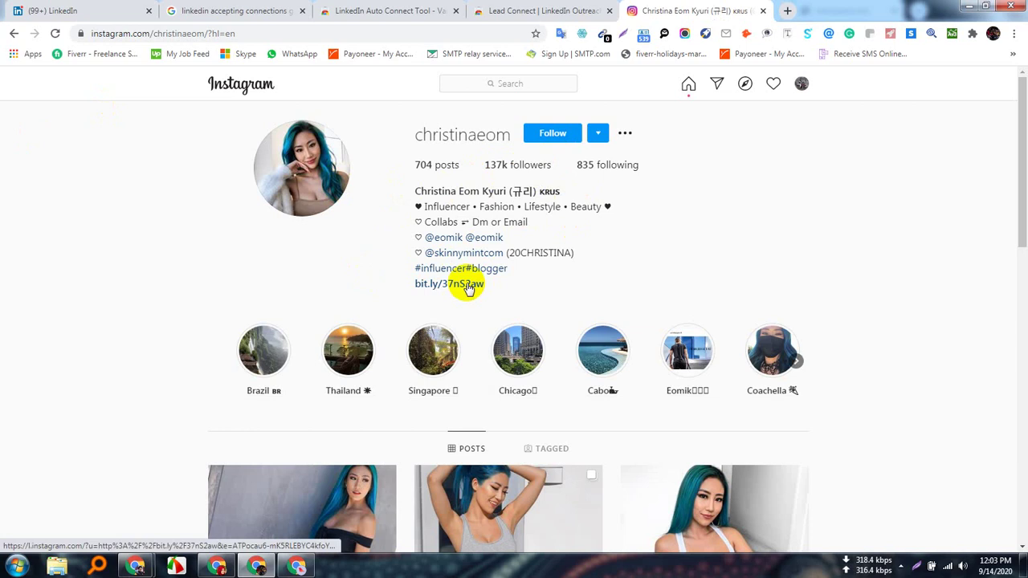
pyautogui.scroll(-3, 584, 289)
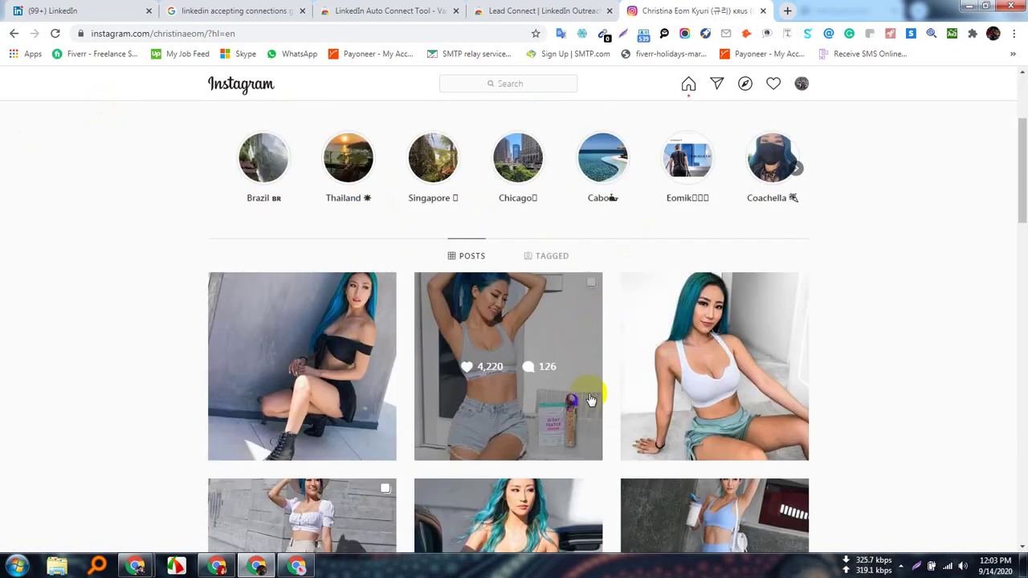
pyautogui.scroll(3, 590, 398)
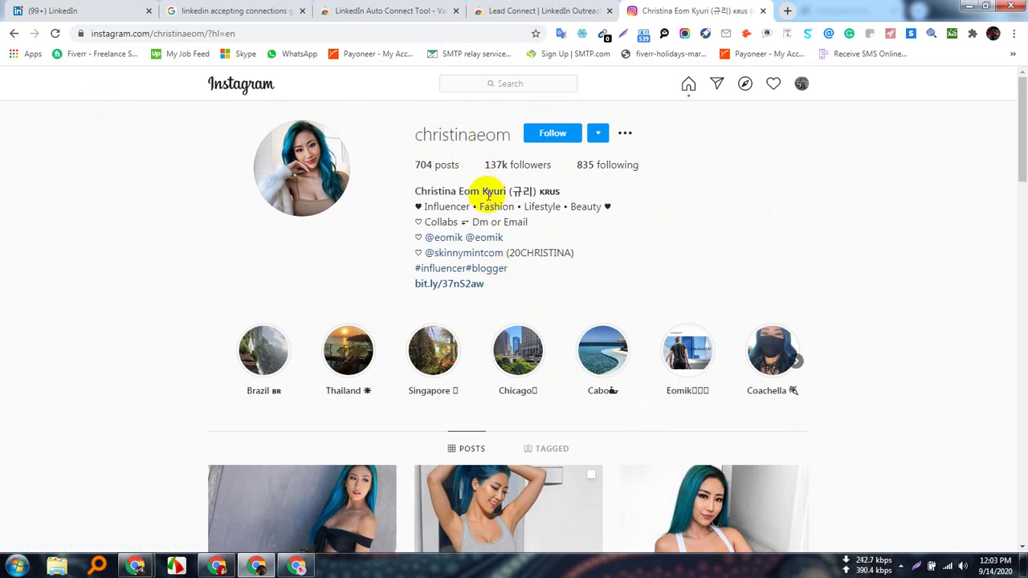
pyautogui.scroll(-3, 623, 321)
pyautogui.scroll(3, 618, 385)
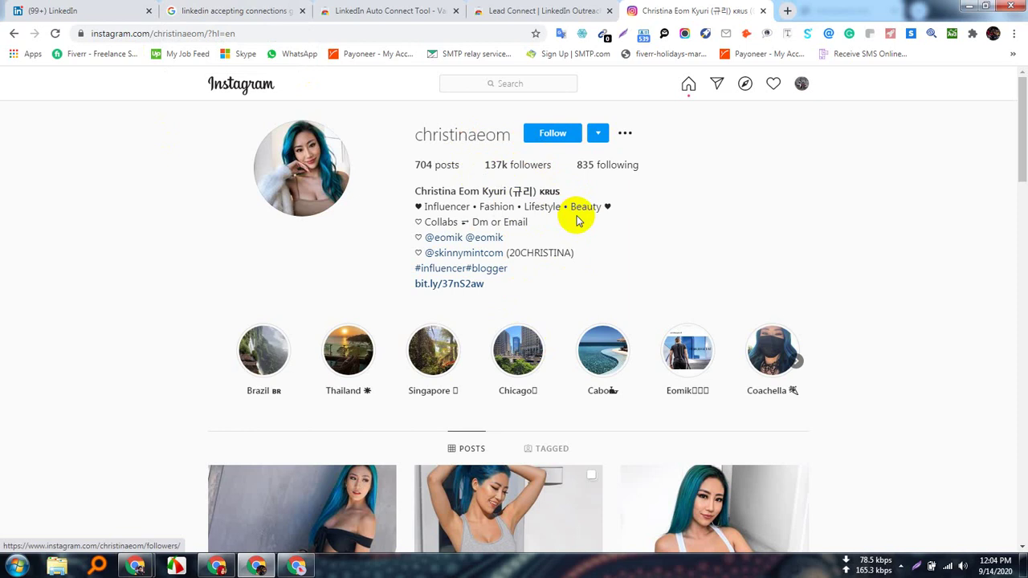
pyautogui.scroll(-2, 585, 227)
pyautogui.scroll(2, 586, 233)
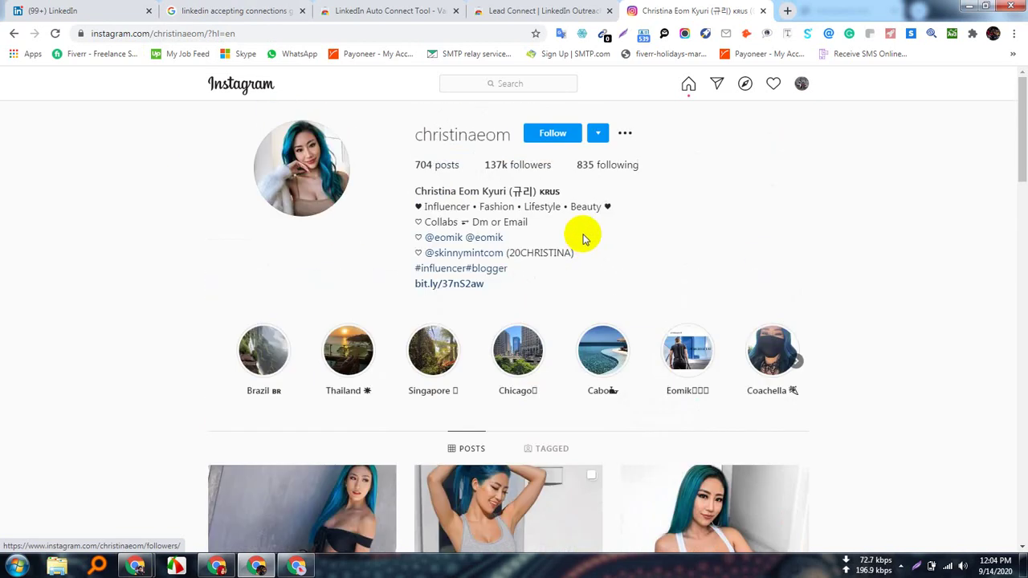
# Search Instagram for #indian_gamer and open that hashtag's page
pyautogui.click(518, 83)
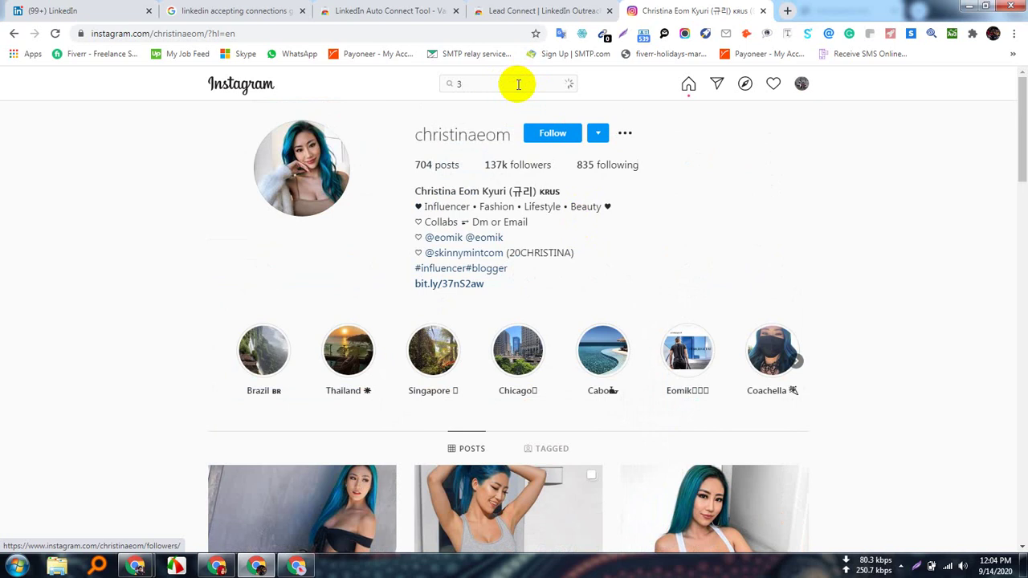
pyautogui.press('BackSpace')
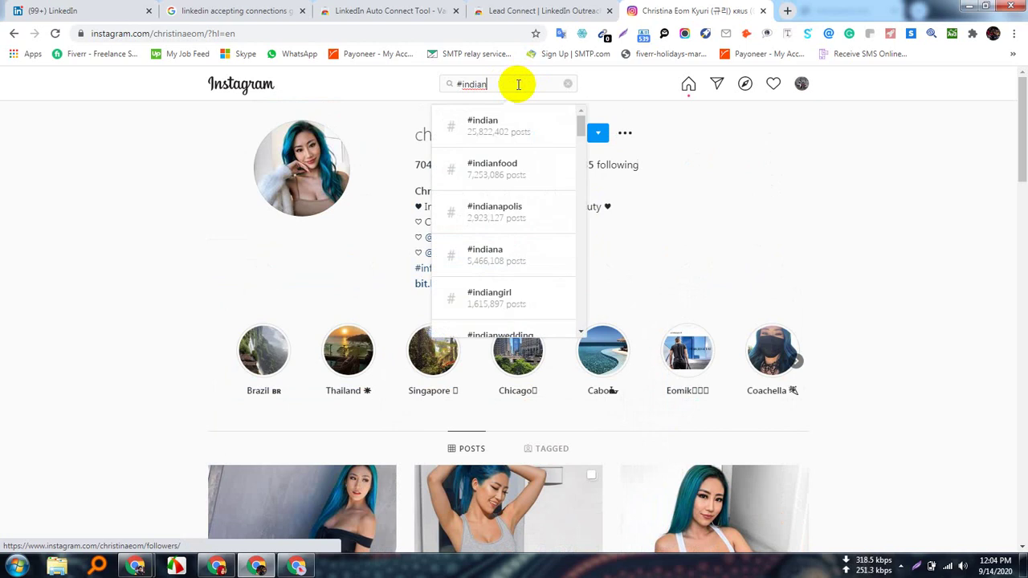
pyautogui.write('gamer')
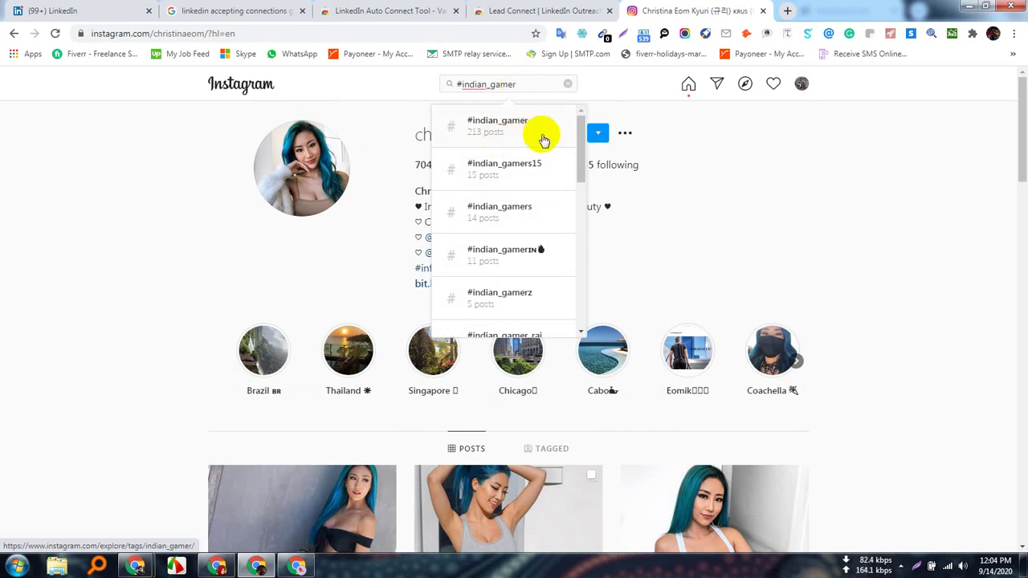
pyautogui.click(501, 141)
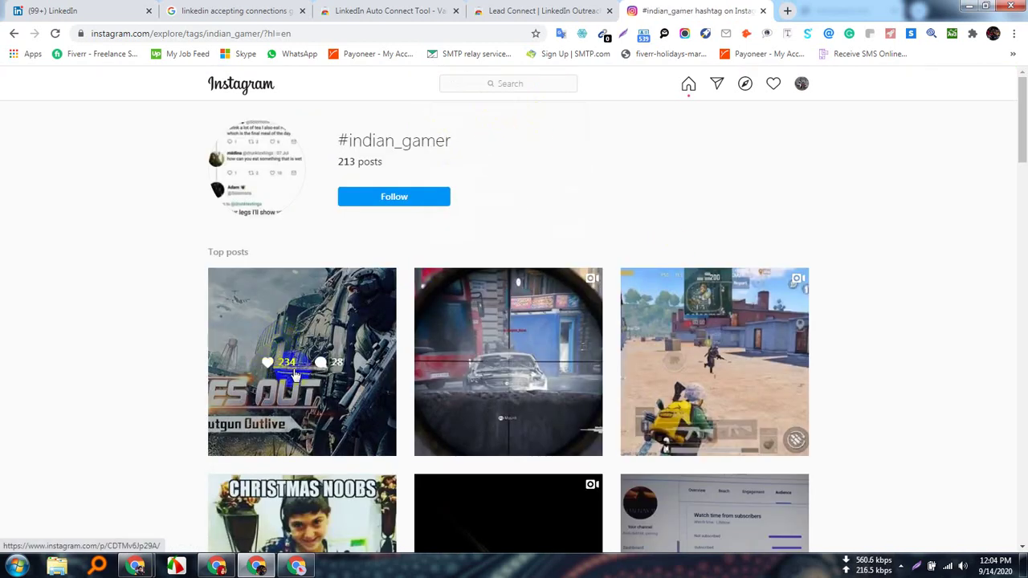
# Look through the top and most recent posts on the #indian_gamer hashtag page
pyautogui.scroll(-2, 277, 365)
pyautogui.scroll(1, 346, 317)
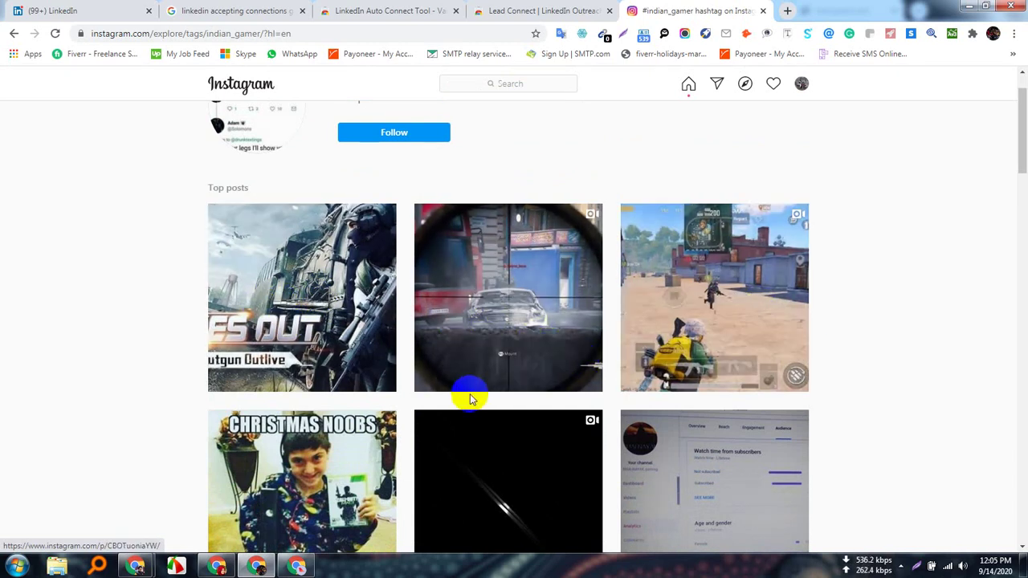
pyautogui.scroll(-2, 470, 397)
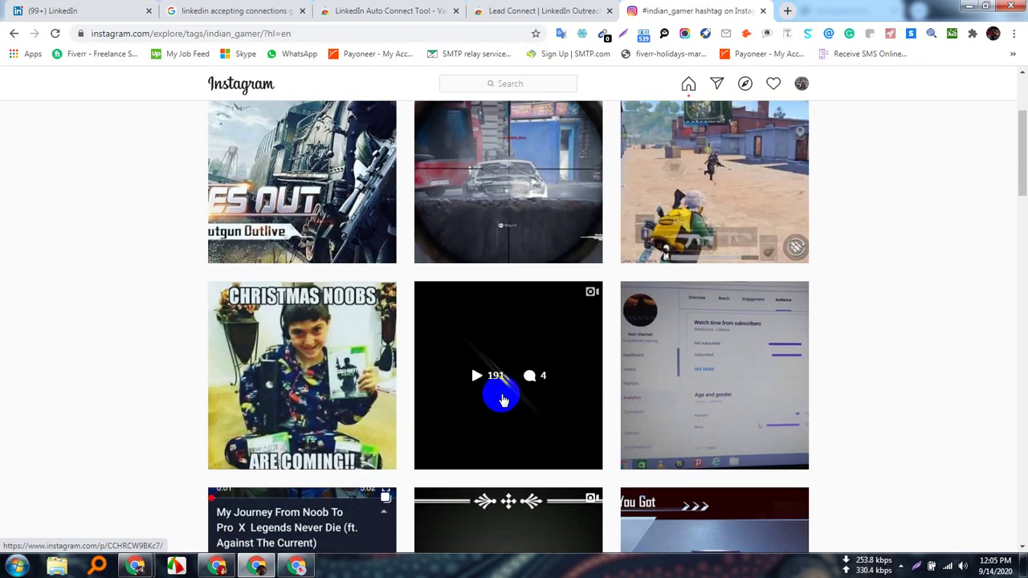
pyautogui.scroll(-3, 474, 410)
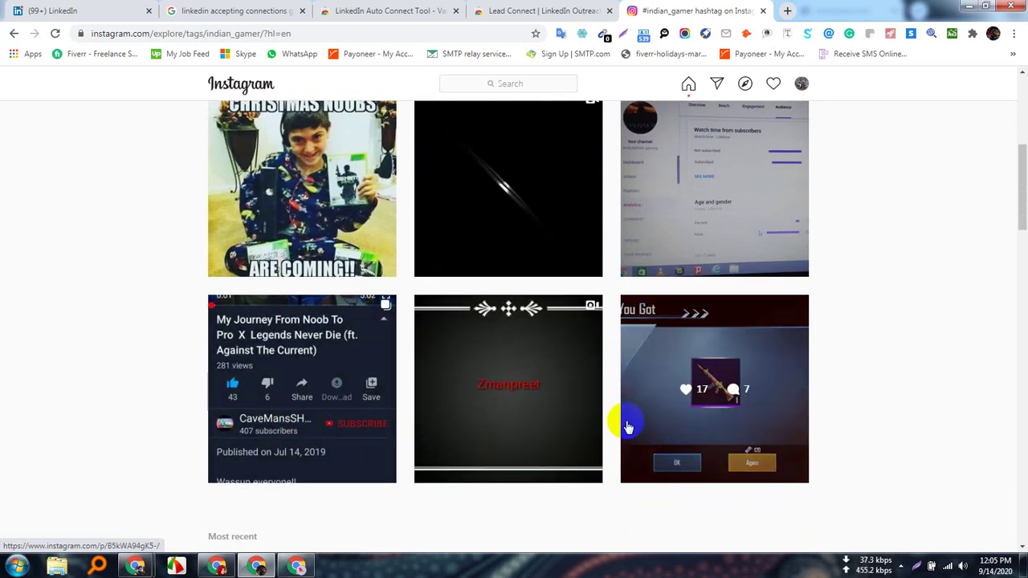
pyautogui.scroll(-2, 623, 421)
pyautogui.scroll(-3, 277, 441)
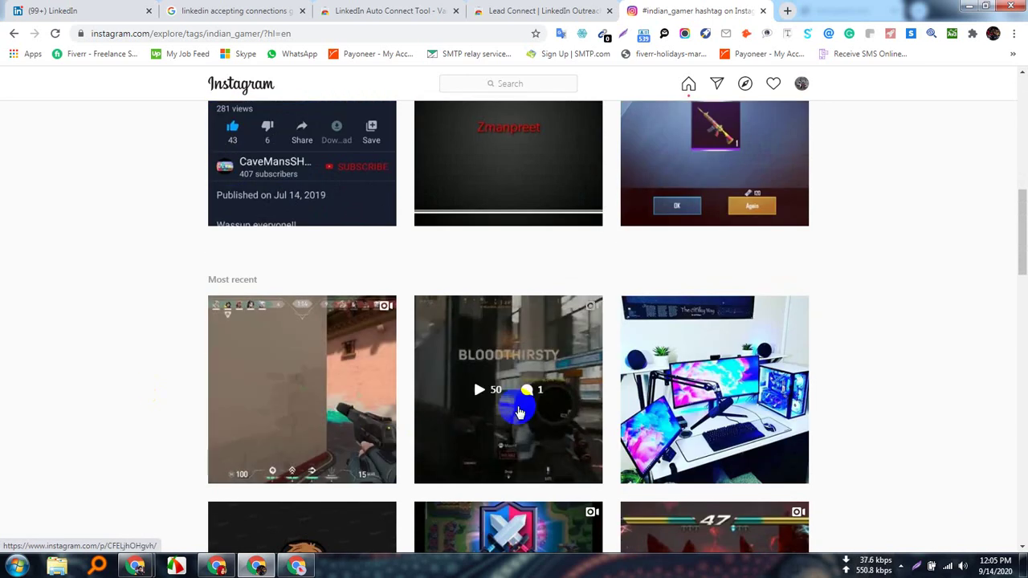
pyautogui.scroll(4, 659, 398)
pyautogui.scroll(4, 643, 398)
pyautogui.scroll(-3, 570, 414)
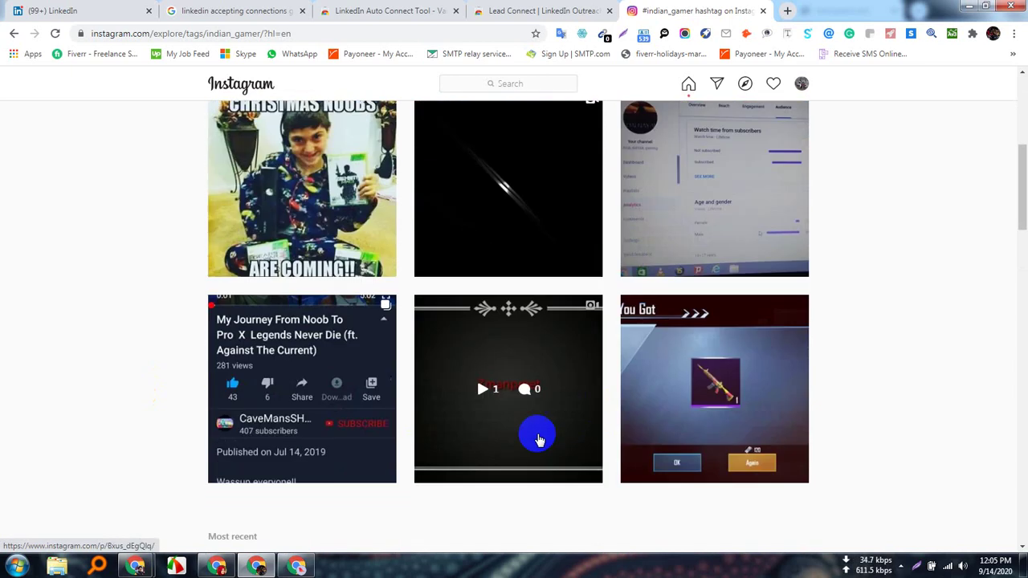
pyautogui.scroll(6, 493, 211)
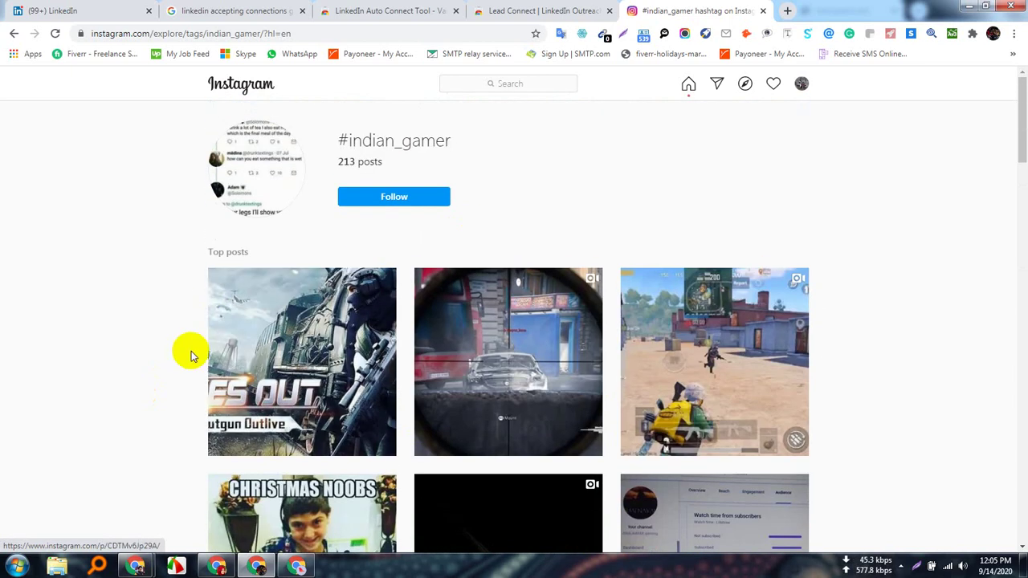
# Look through the accounts that liked the Knives Out top post, then open the post author's Instagram profile
pyautogui.click(296, 381)
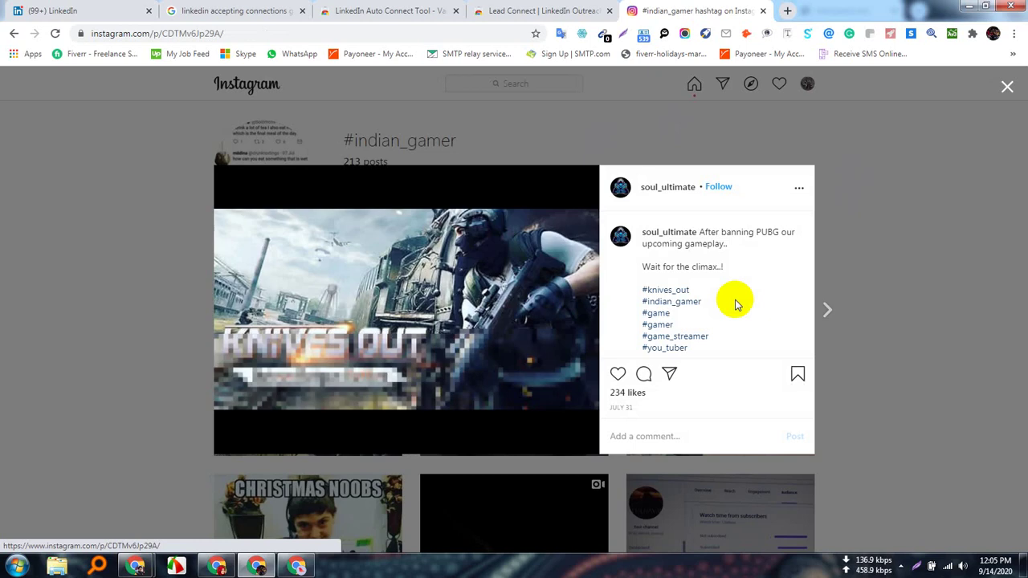
pyautogui.click(634, 394)
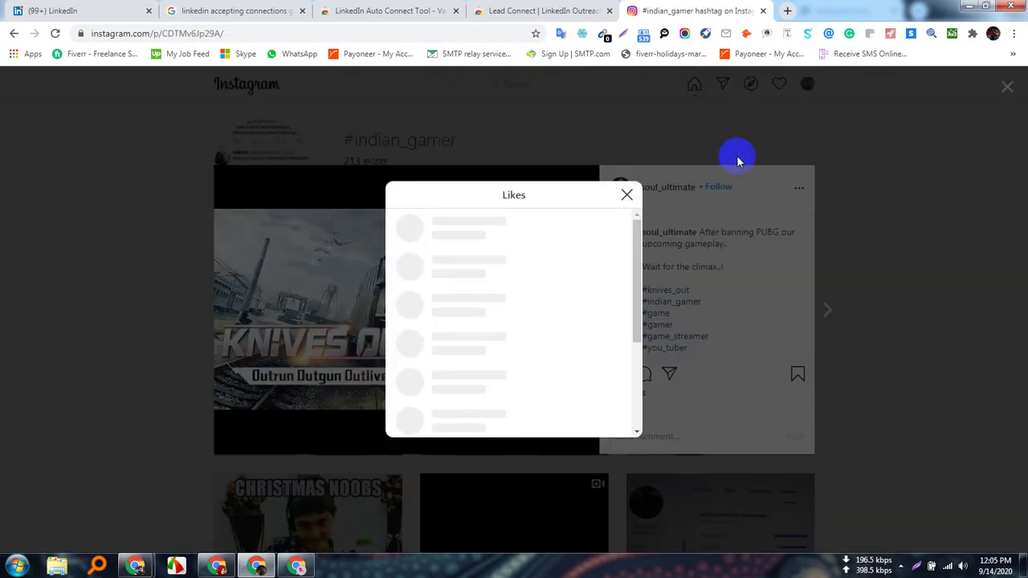
pyautogui.scroll(-3, 539, 321)
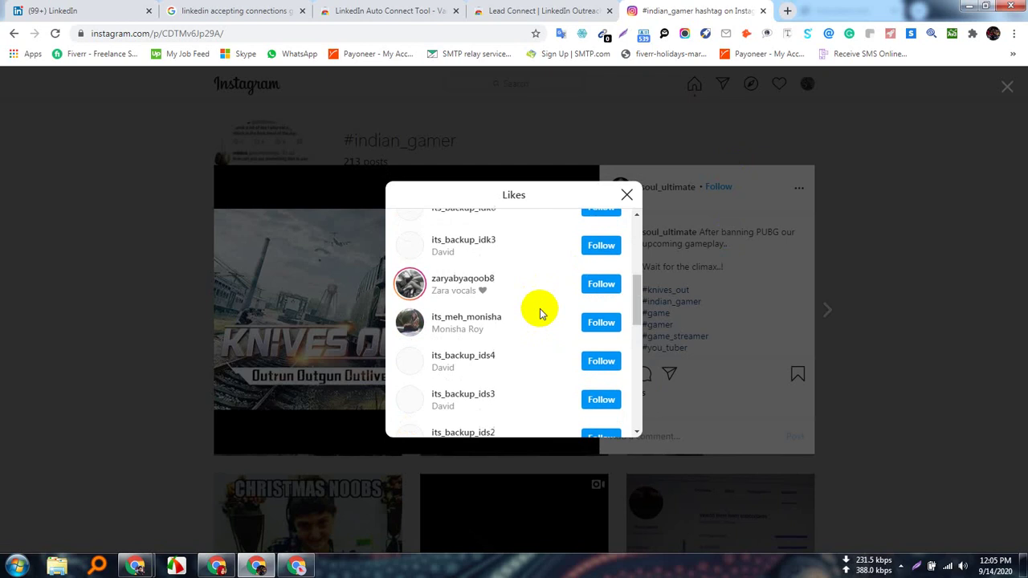
pyautogui.scroll(-5, 538, 308)
pyautogui.scroll(10, 542, 287)
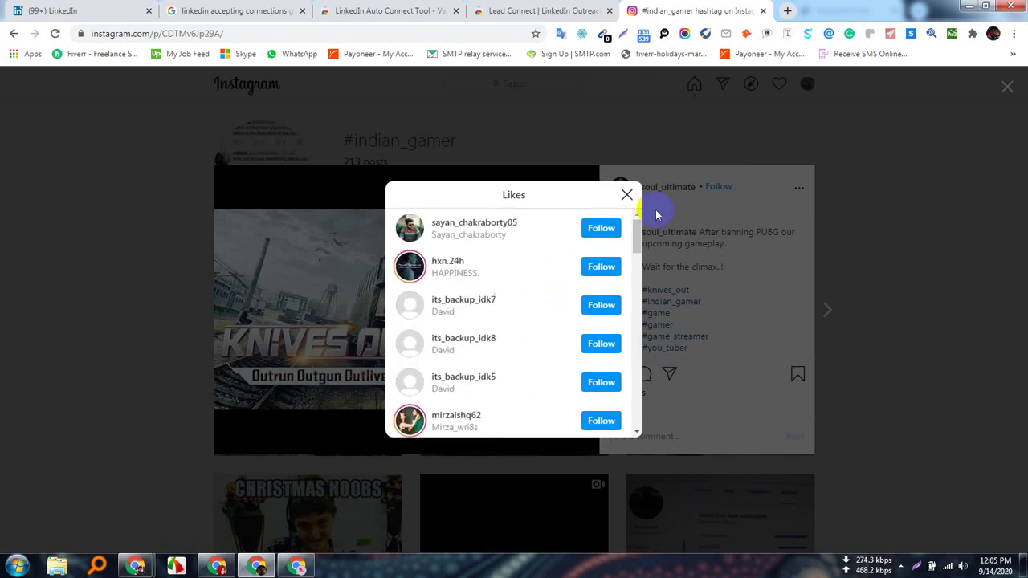
pyautogui.click(627, 195)
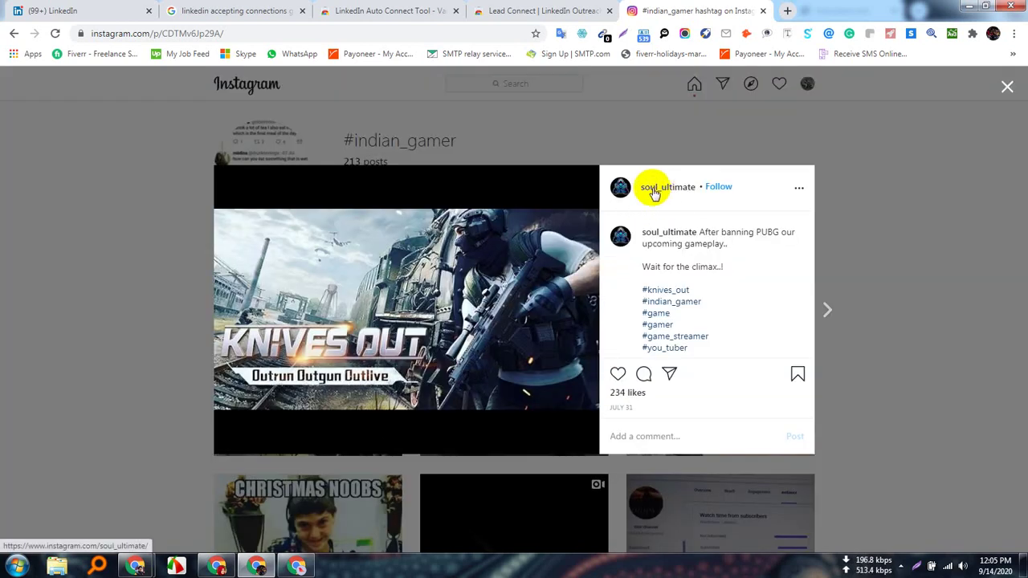
pyautogui.click(662, 192)
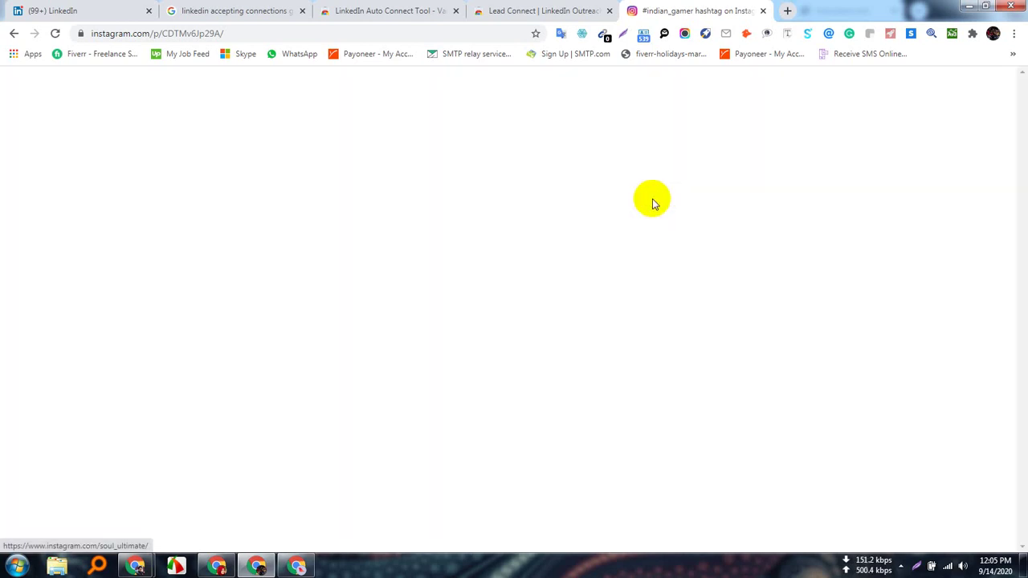
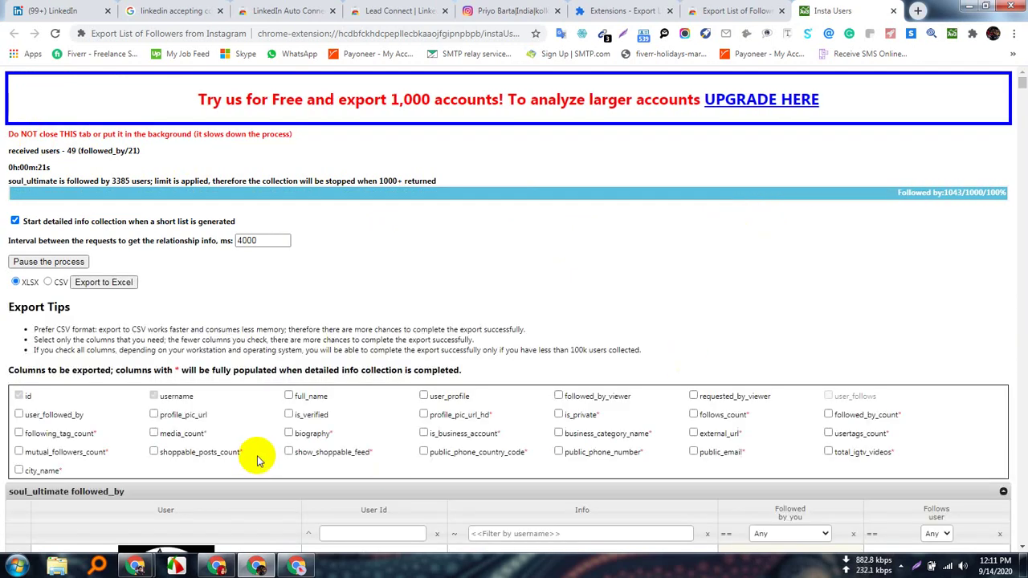
# Look over the collected followers and export the list in XLSX format
pyautogui.scroll(-2, 261, 452)
pyautogui.scroll(-3, 261, 453)
pyautogui.scroll(5, 261, 450)
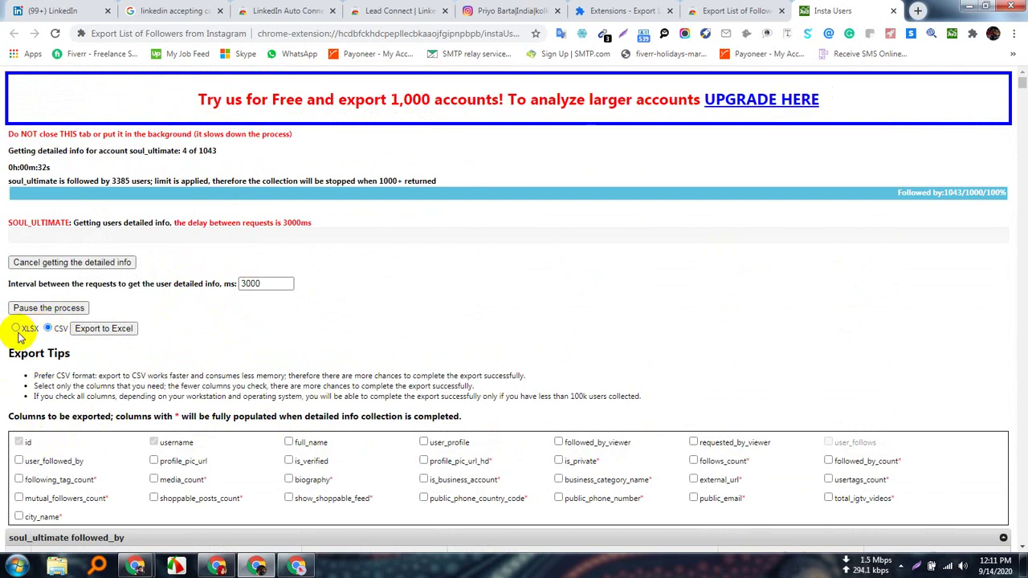
pyautogui.click(111, 336)
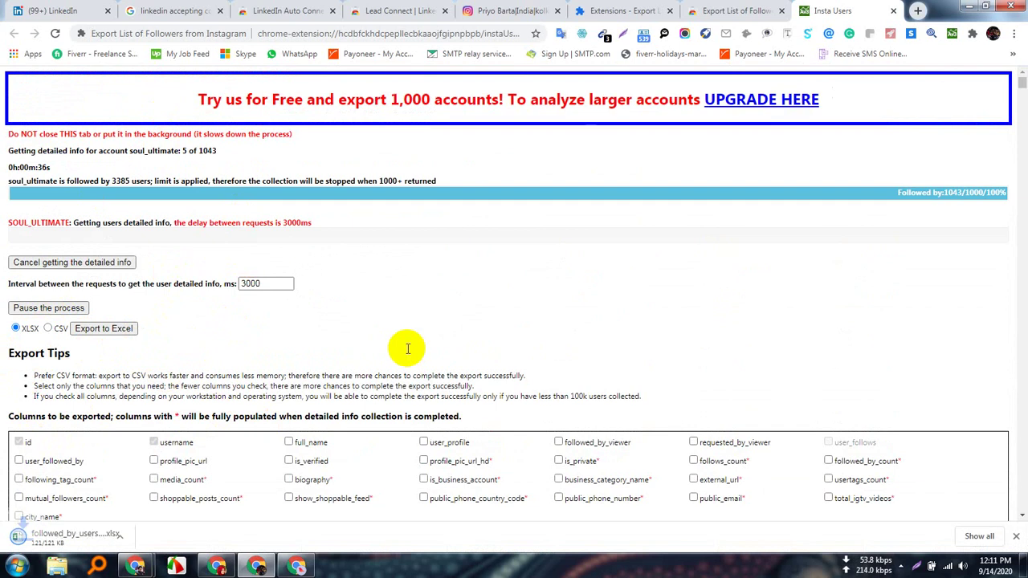
# Show the exported followers file in the Downloads folder and maximize the folder window
pyautogui.click(133, 537)
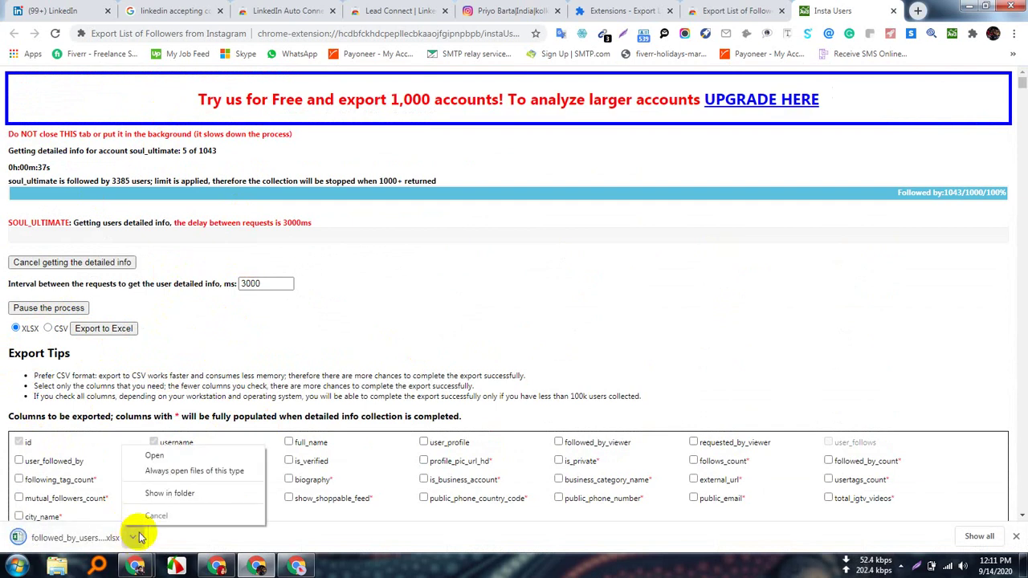
pyautogui.click(163, 489)
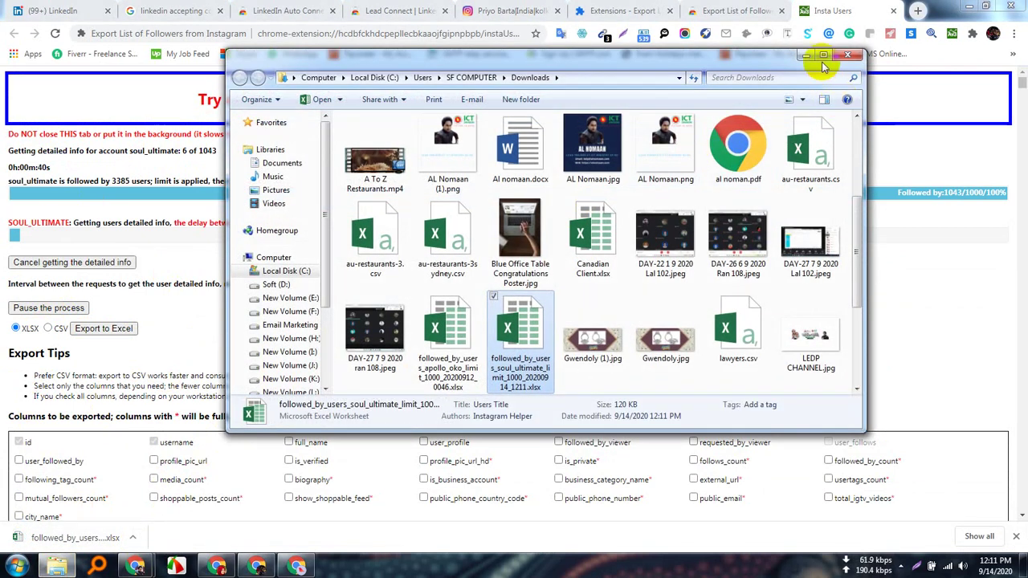
pyautogui.click(824, 55)
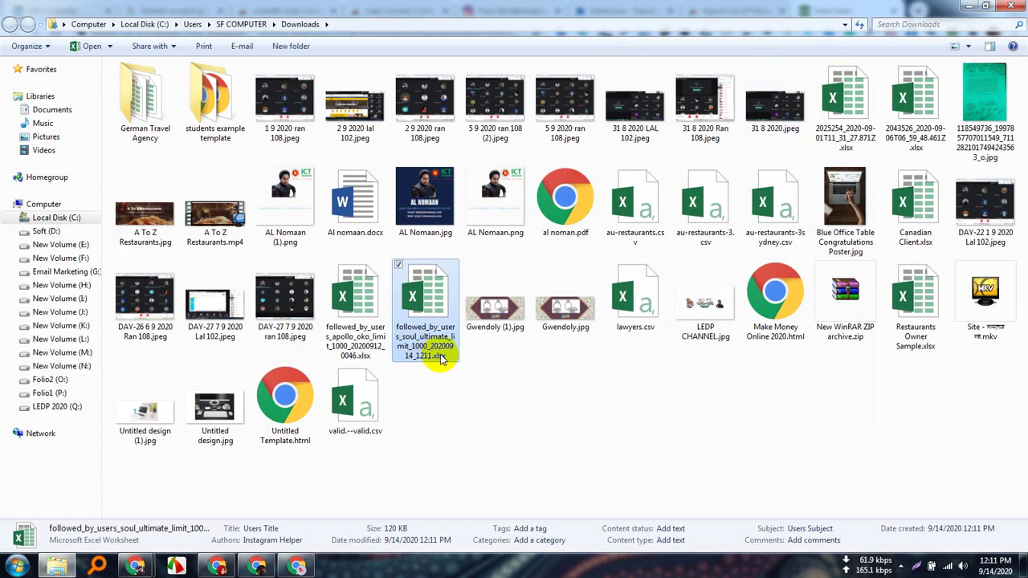
# Open the exported followers workbook in Excel, dismiss the Office activation wizard and maximize the workbook window
pyautogui.click(426, 304)
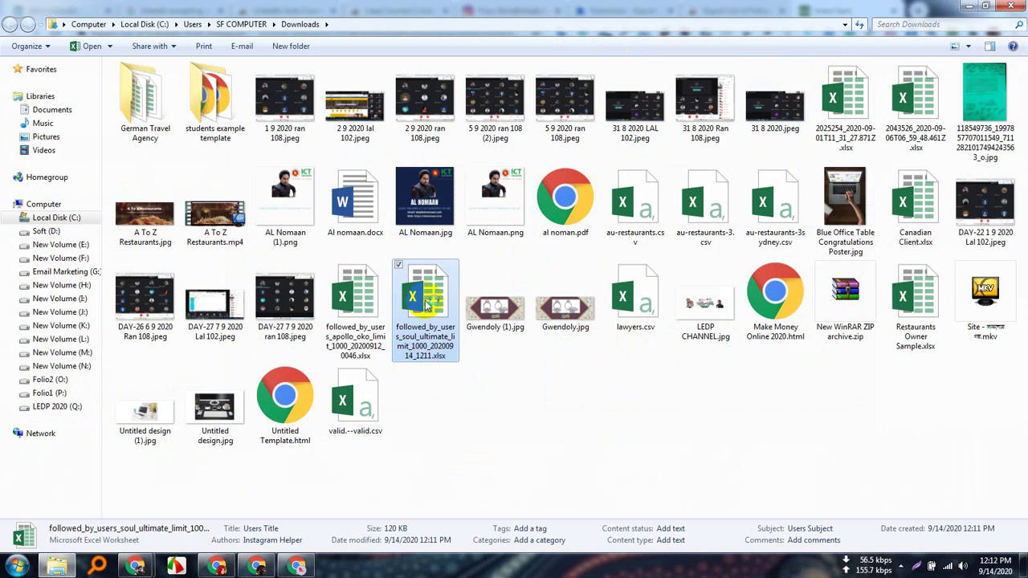
pyautogui.doubleClick(426, 303)
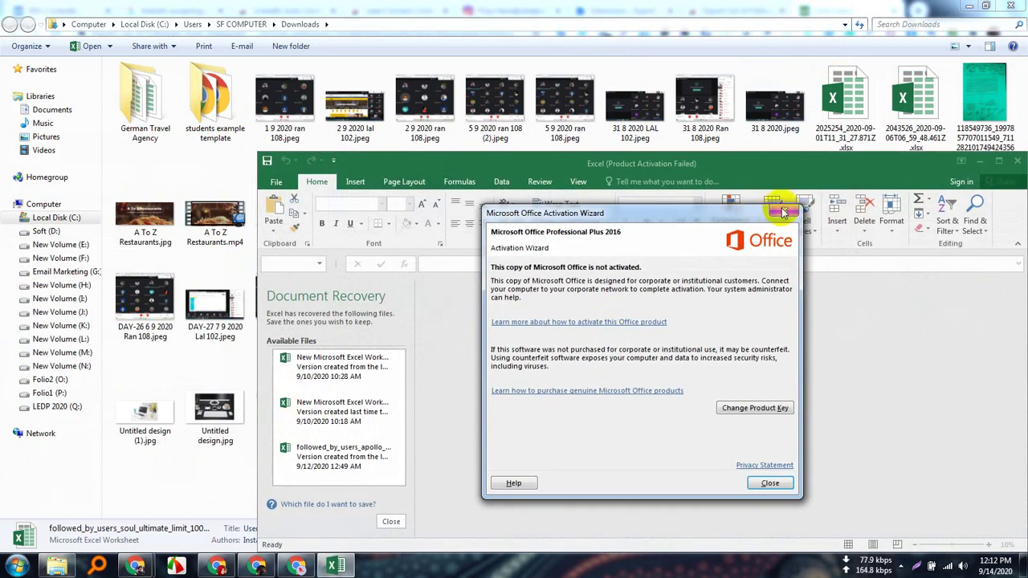
pyautogui.click(785, 211)
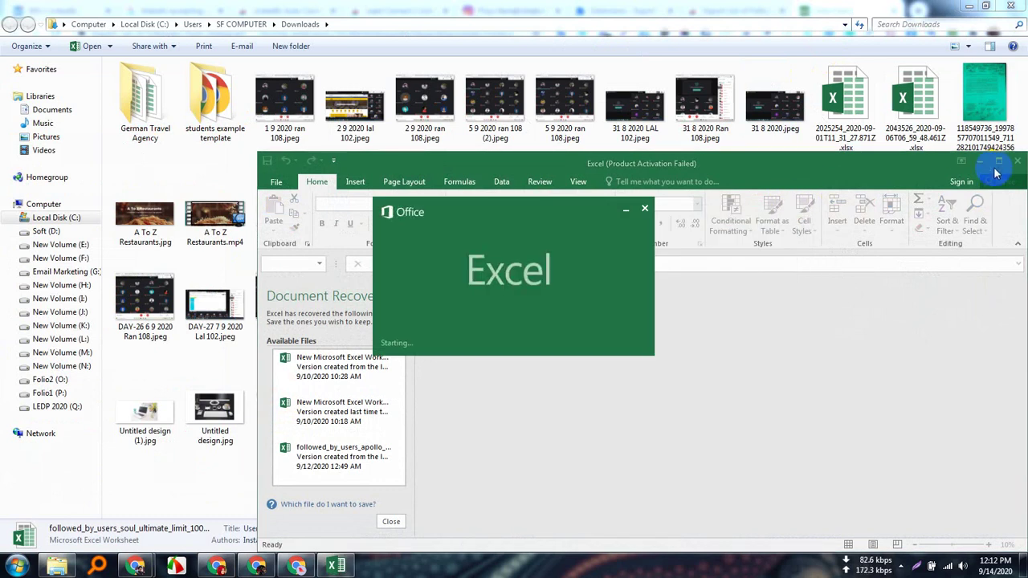
pyautogui.click(775, 204)
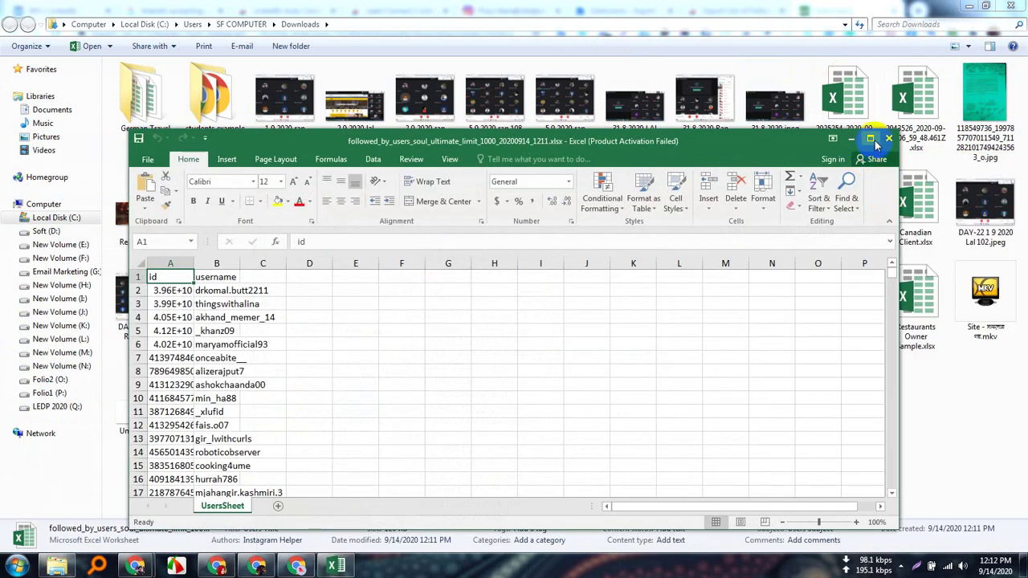
pyautogui.click(871, 139)
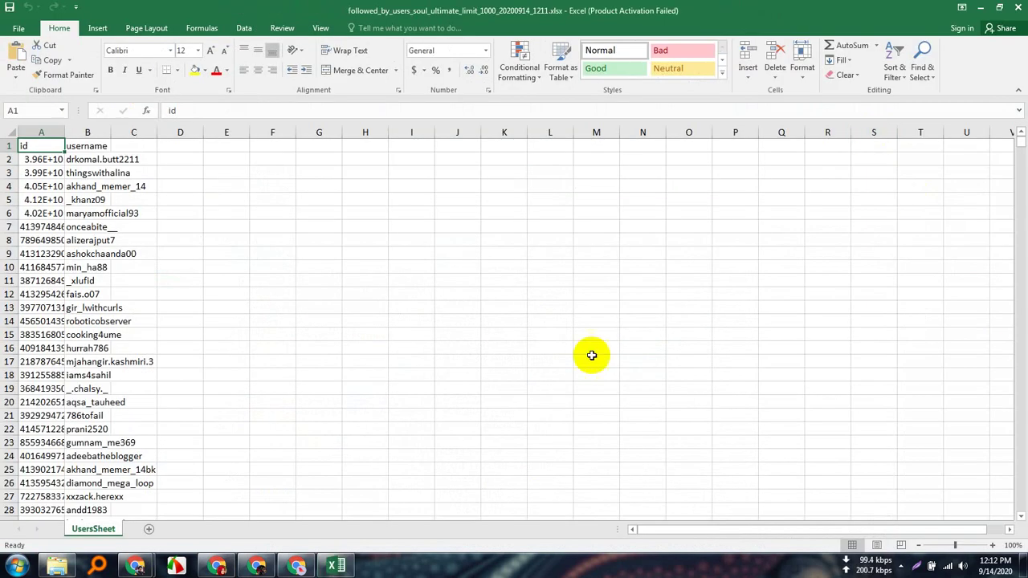
# Autofit the id and username columns and center the text in the username column
pyautogui.click(51, 130)
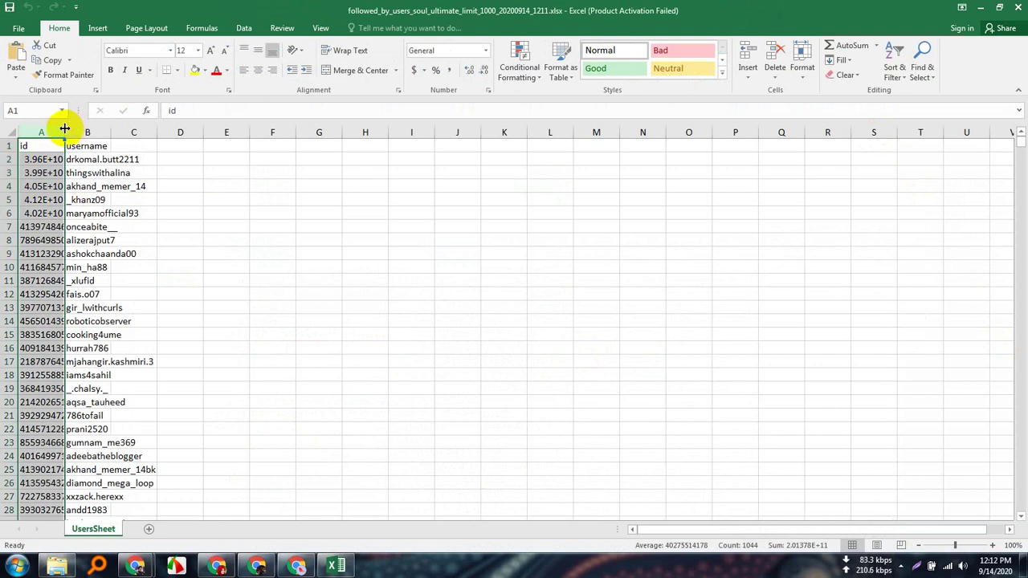
pyautogui.doubleClick(64, 132)
pyautogui.click(104, 132)
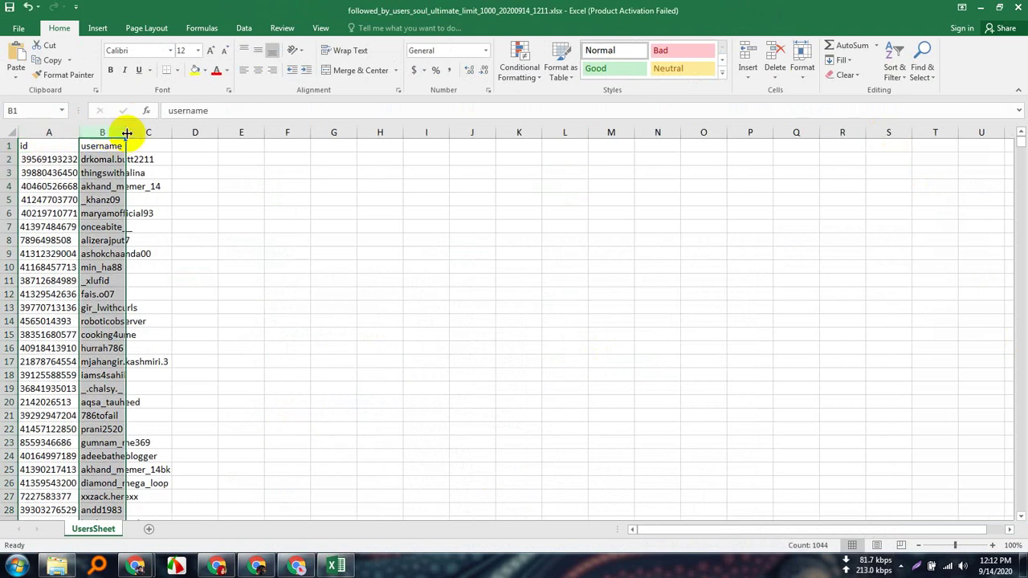
pyautogui.doubleClick(127, 132)
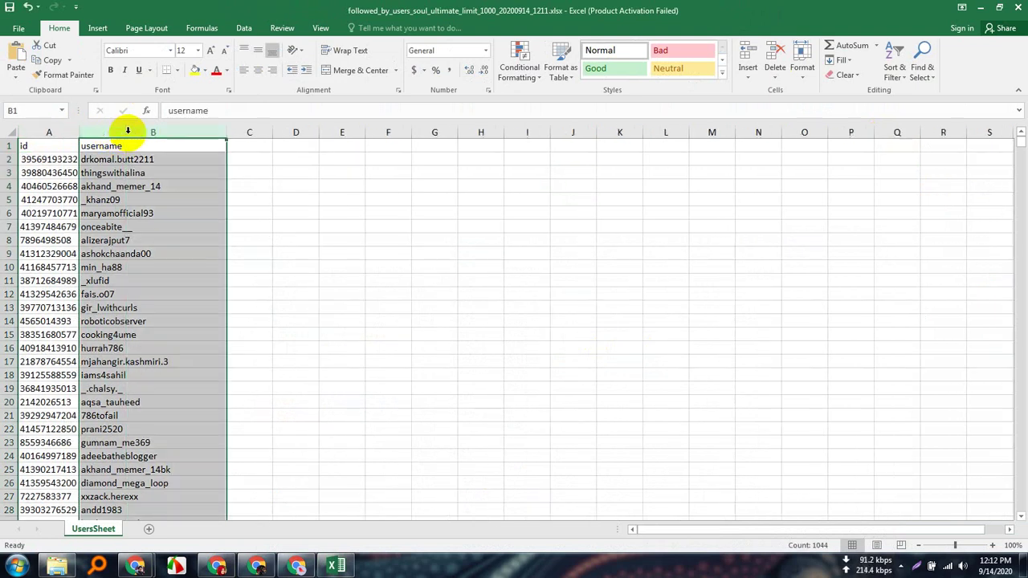
pyautogui.click(255, 72)
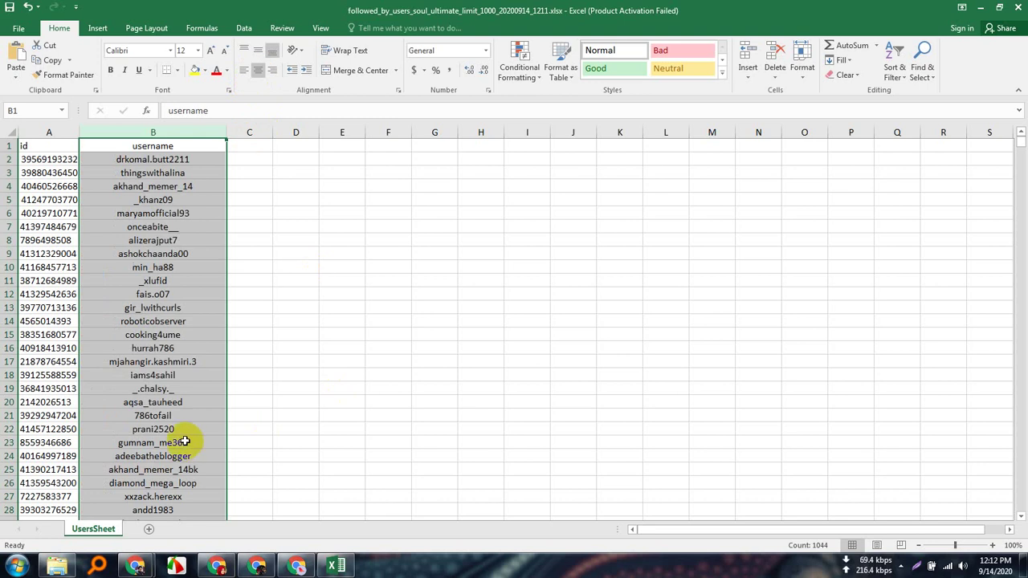
# Examine the exported usernames down to the last row, return to the first row and select B2:B18
pyautogui.scroll(-7, 189, 438)
pyautogui.scroll(-5, 185, 439)
pyautogui.scroll(12, 189, 434)
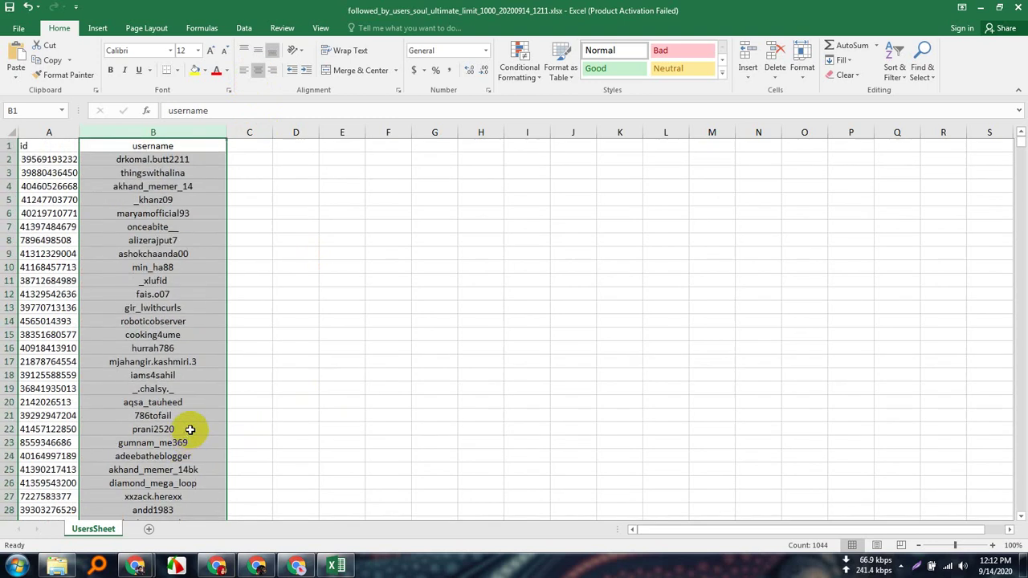
pyautogui.scroll(-18, 192, 428)
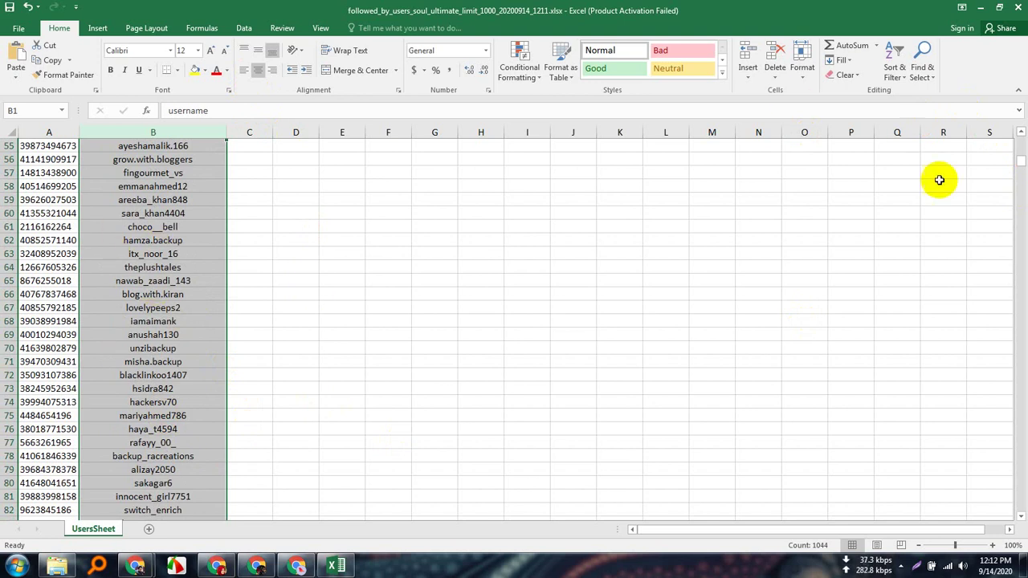
pyautogui.moveTo(1020, 166); pyautogui.dragTo(1021, 511)
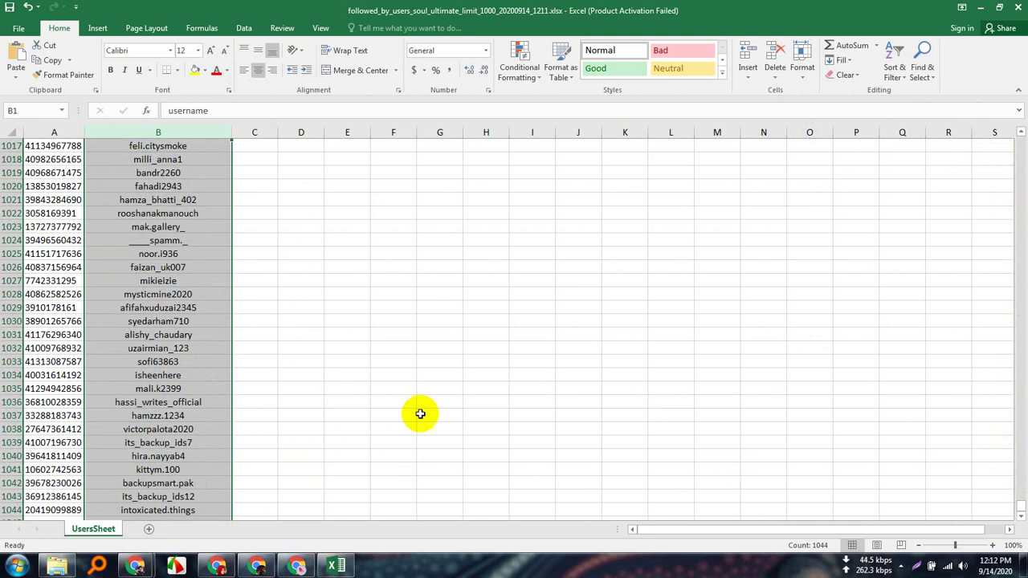
pyautogui.scroll(-5, 216, 408)
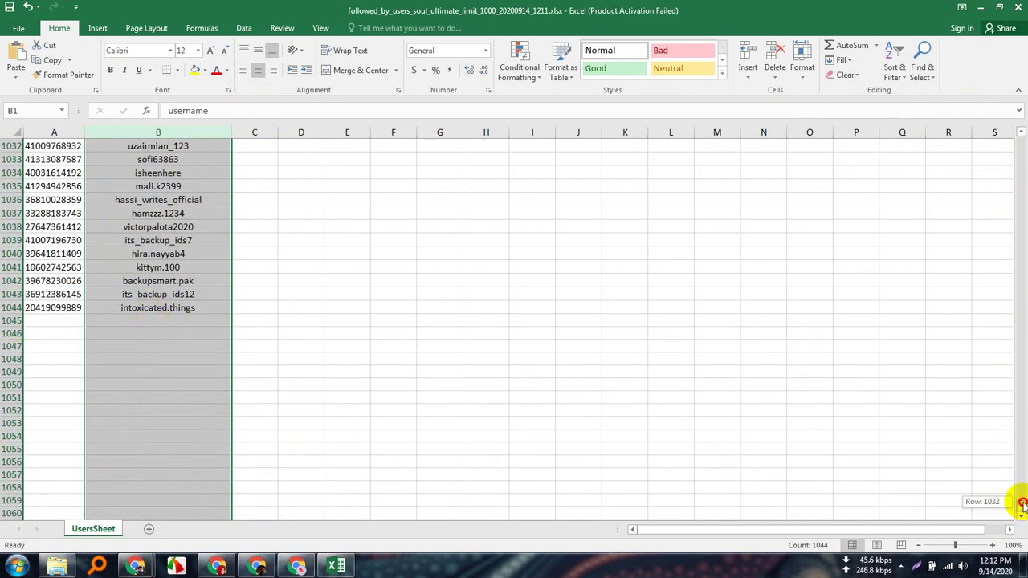
pyautogui.moveTo(1021, 505); pyautogui.dragTo(1020, 136)
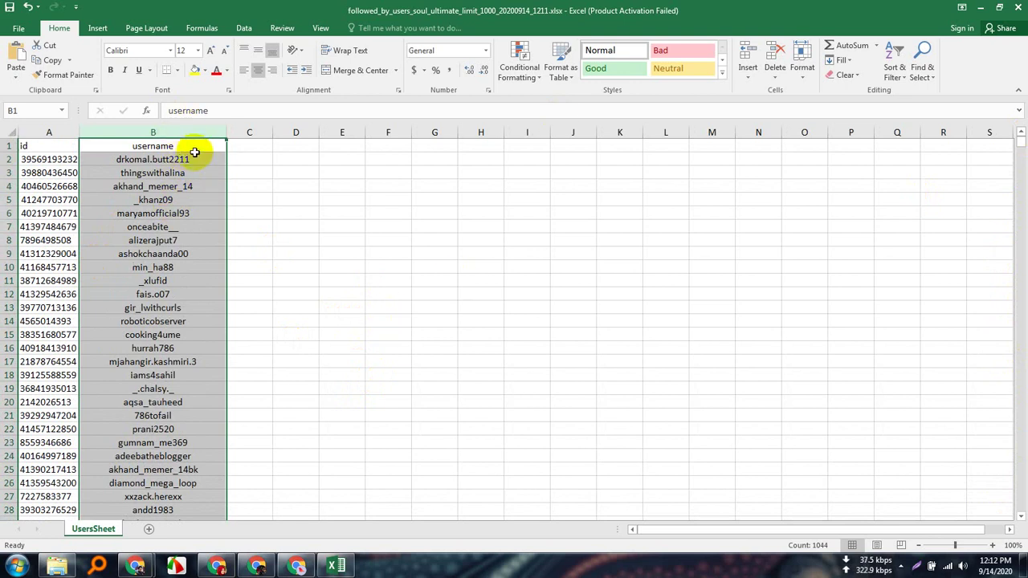
pyautogui.moveTo(191, 159); pyautogui.dragTo(198, 380)
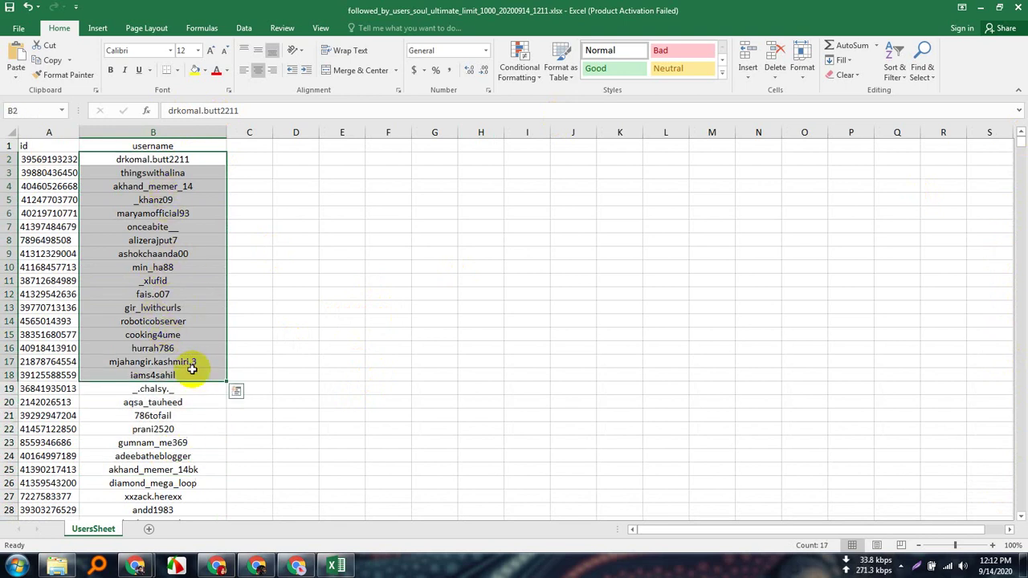
# Switch from Excel to the Chrome window running the Google Meet call and bring up its empty new tab
pyautogui.click(297, 567)
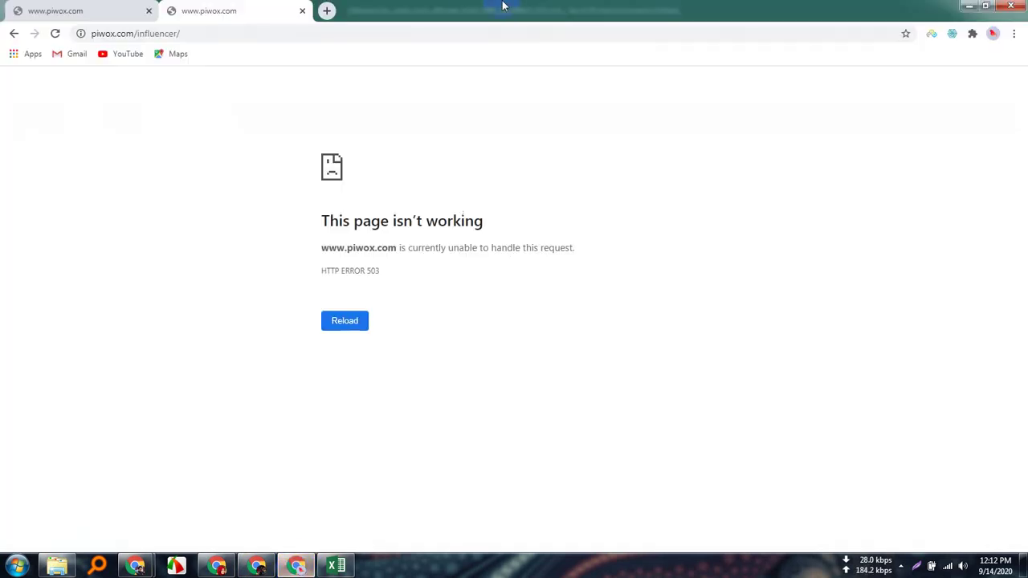
pyautogui.moveTo(138, 567)
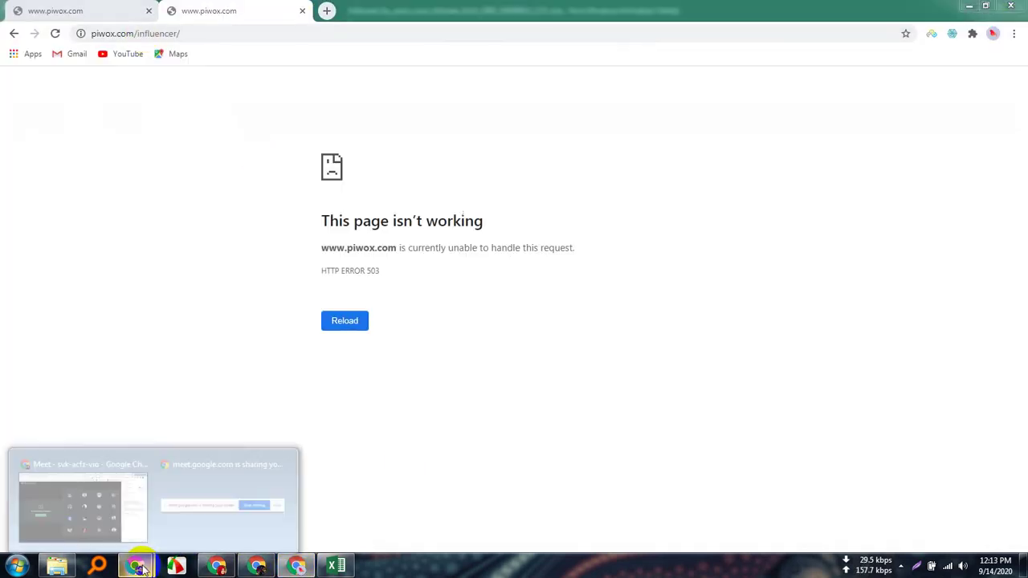
pyautogui.click(103, 5)
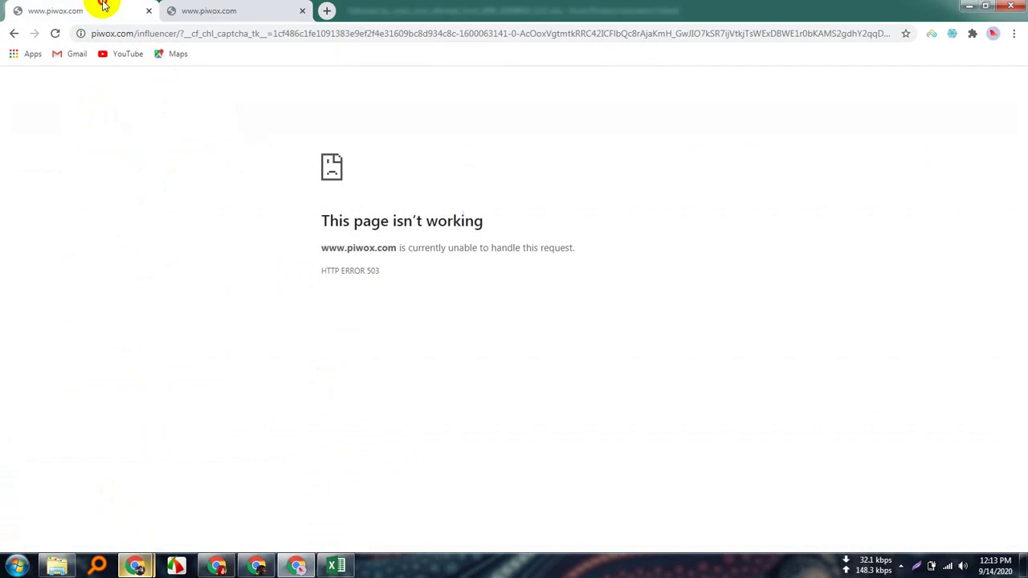
pyautogui.moveTo(137, 567)
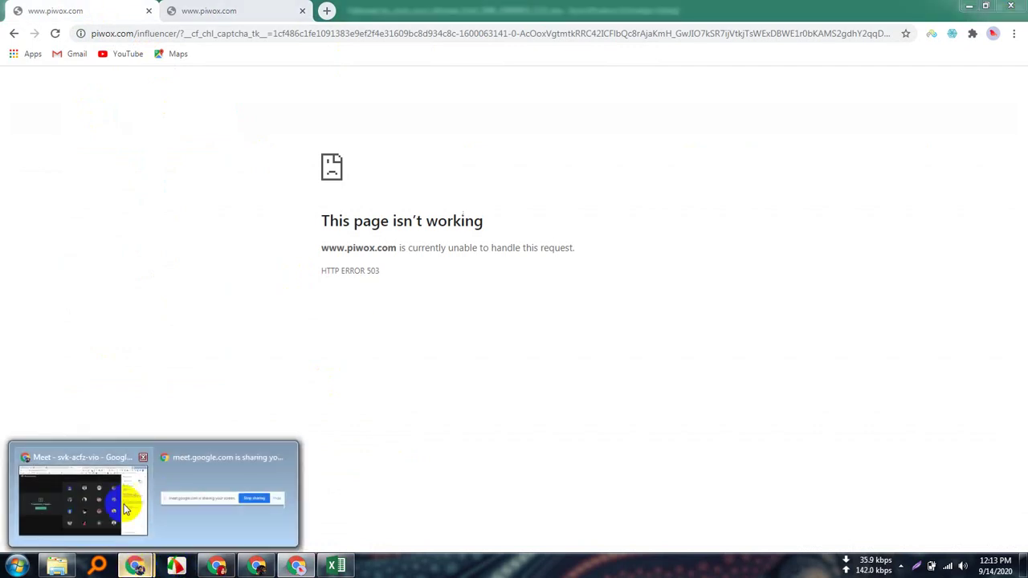
pyautogui.click(126, 508)
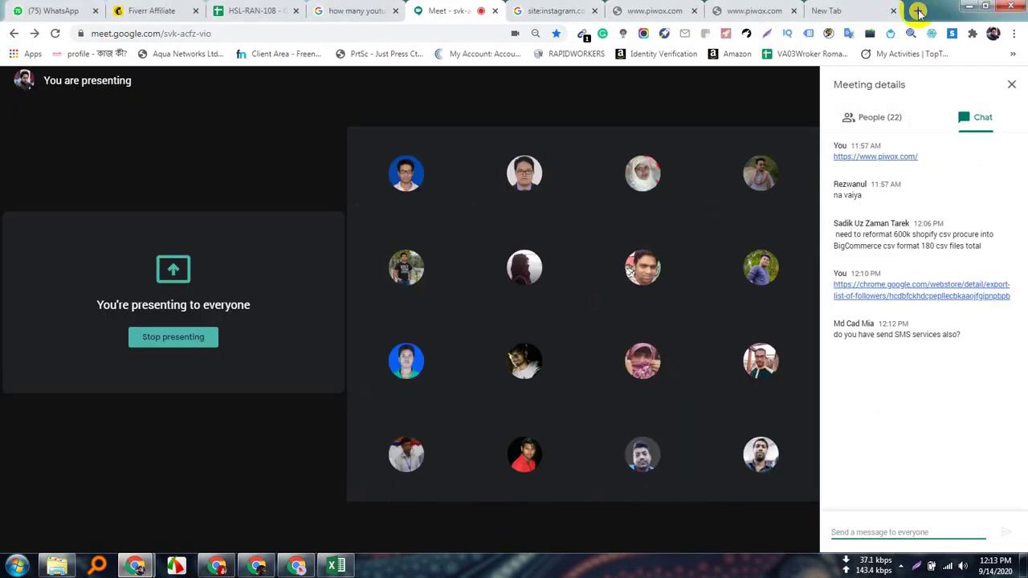
pyautogui.click(857, 9)
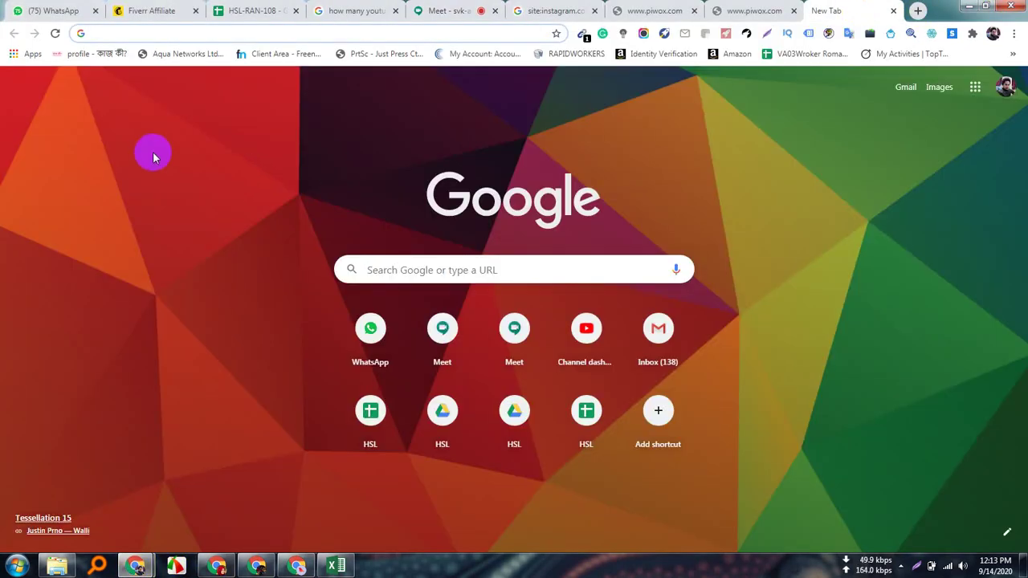
# Search Google for "instagram data extractor pro" and open the dr-farfar.com result for Instagram Data Extractor Pro v3.0
pyautogui.write('inst')
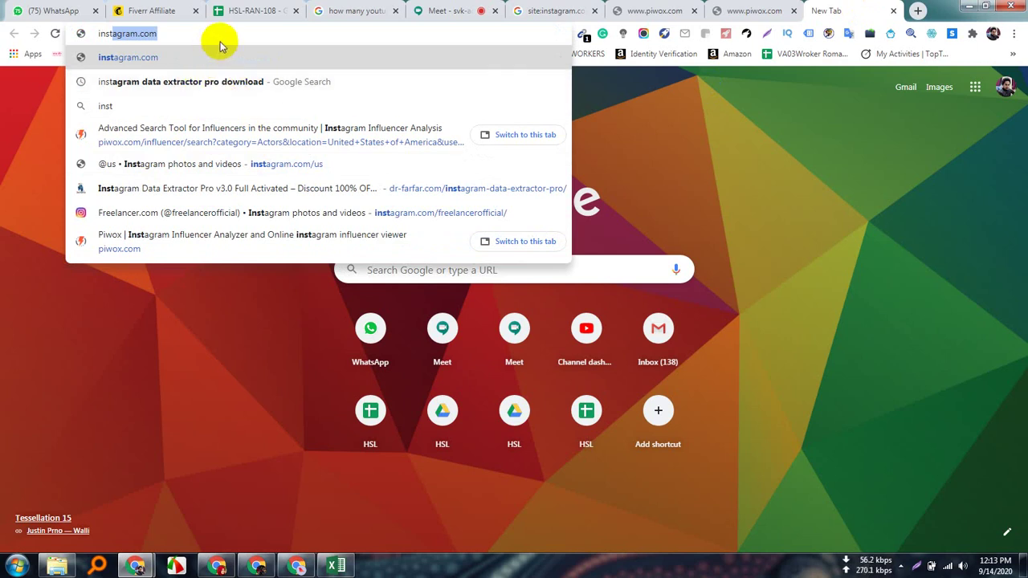
pyautogui.write('gram')
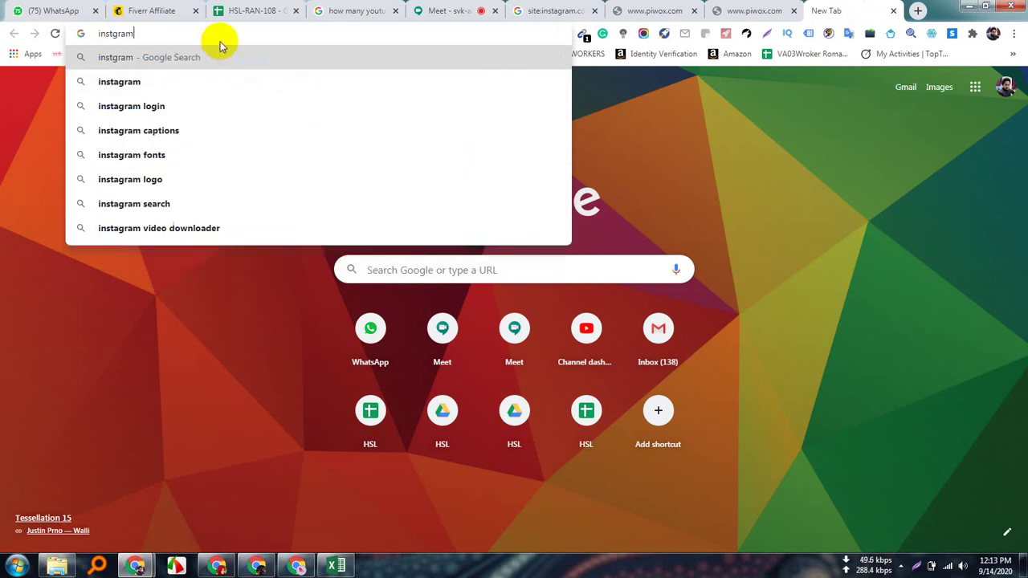
pyautogui.write(' data')
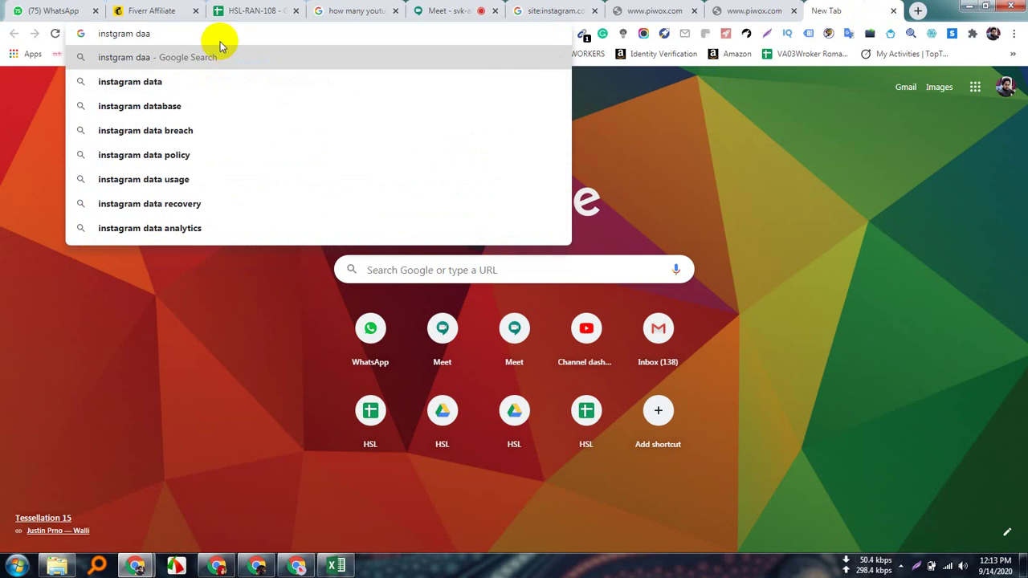
pyautogui.press('BackSpace')
pyautogui.write('ta')
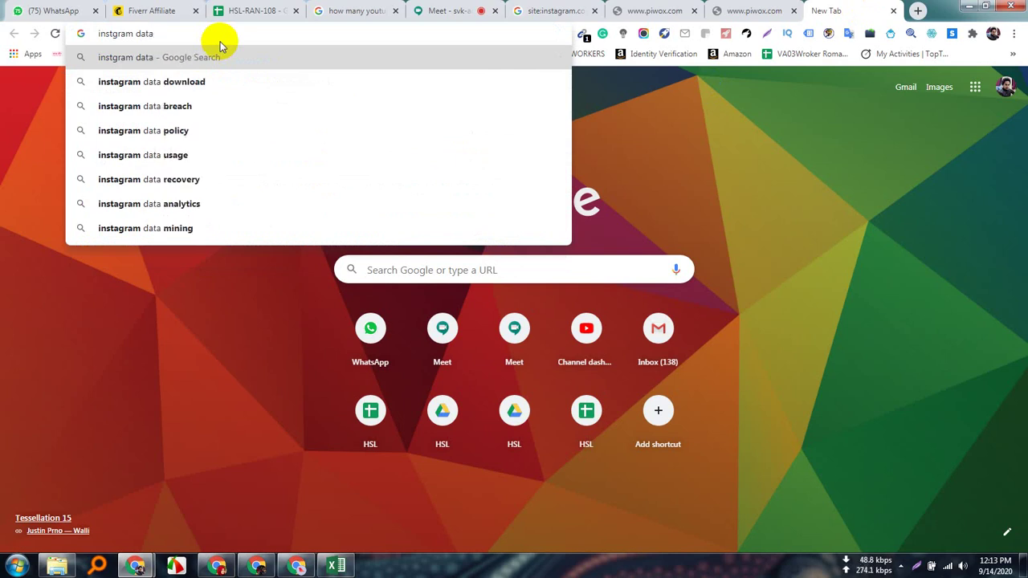
pyautogui.write(' extractor')
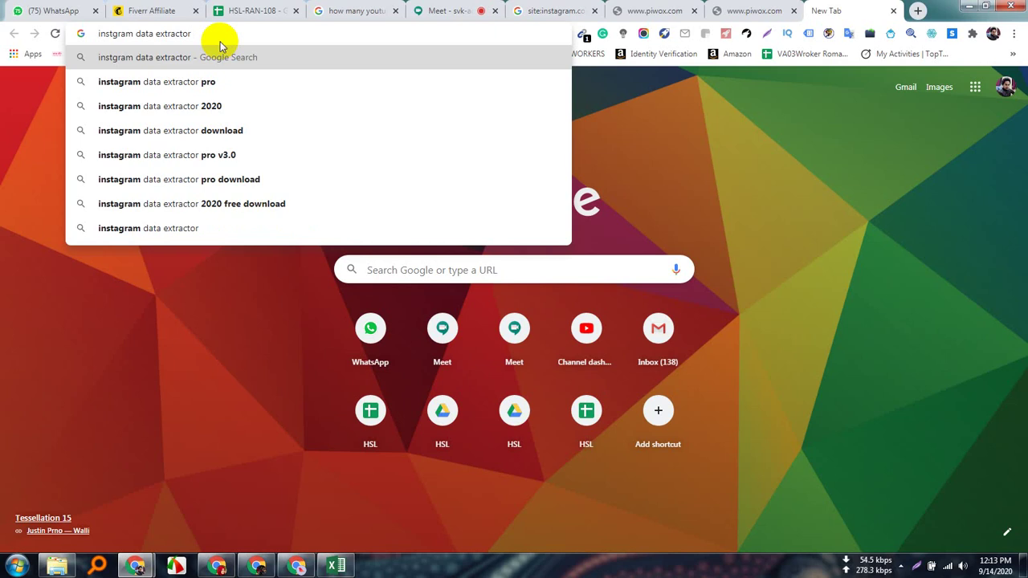
pyautogui.write(' pro')
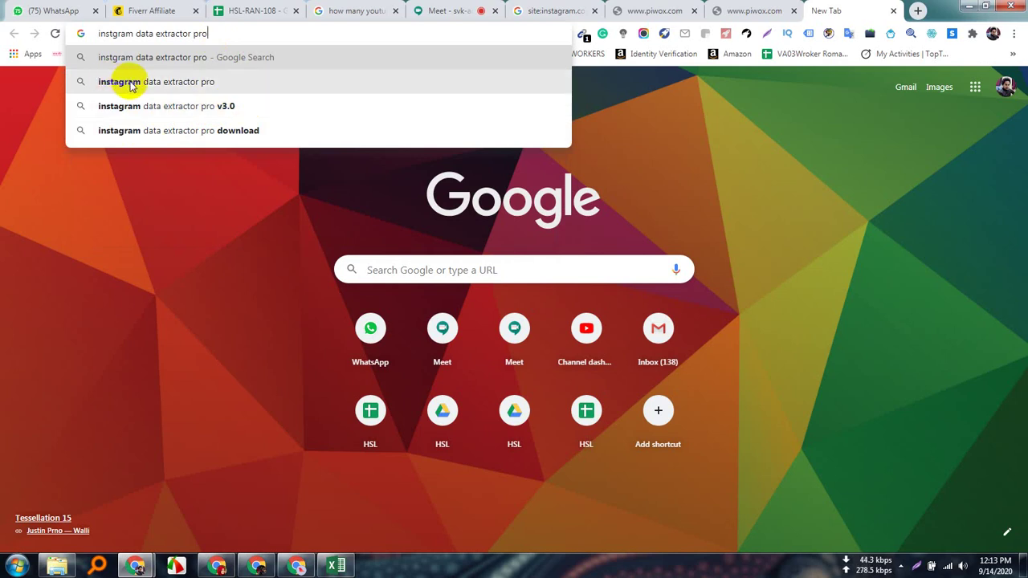
pyautogui.click(205, 82)
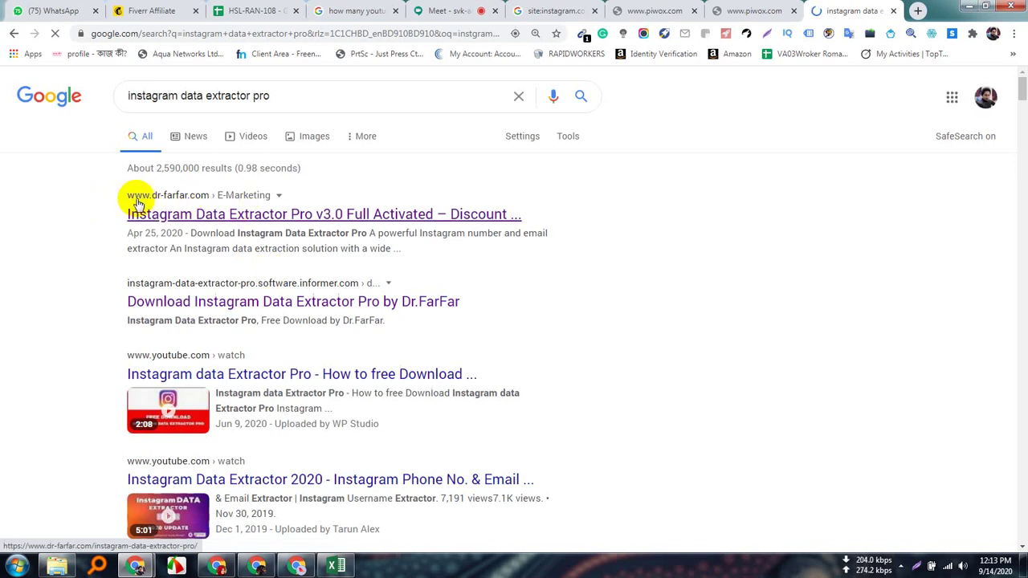
pyautogui.click(205, 216)
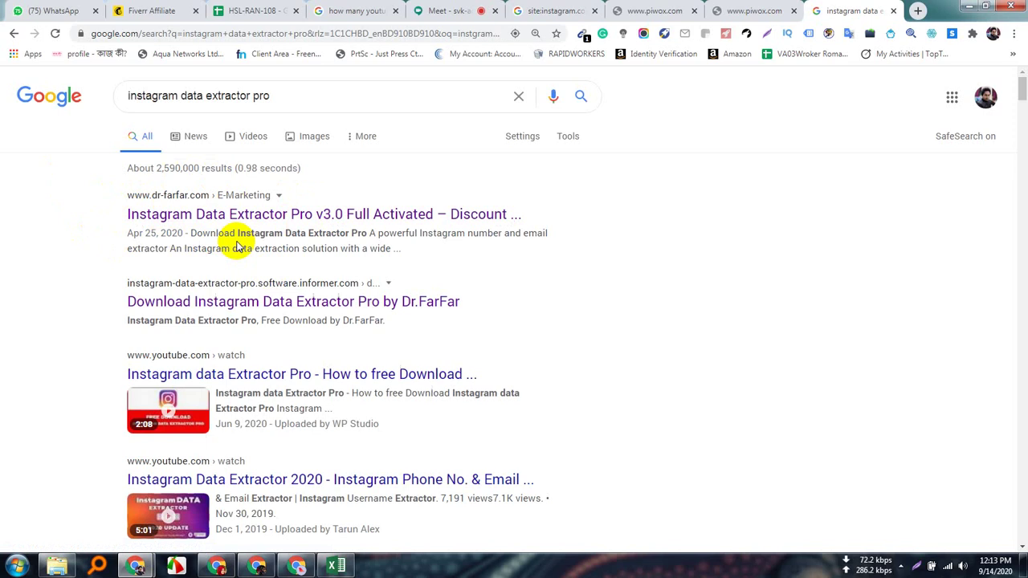
pyautogui.click(254, 221)
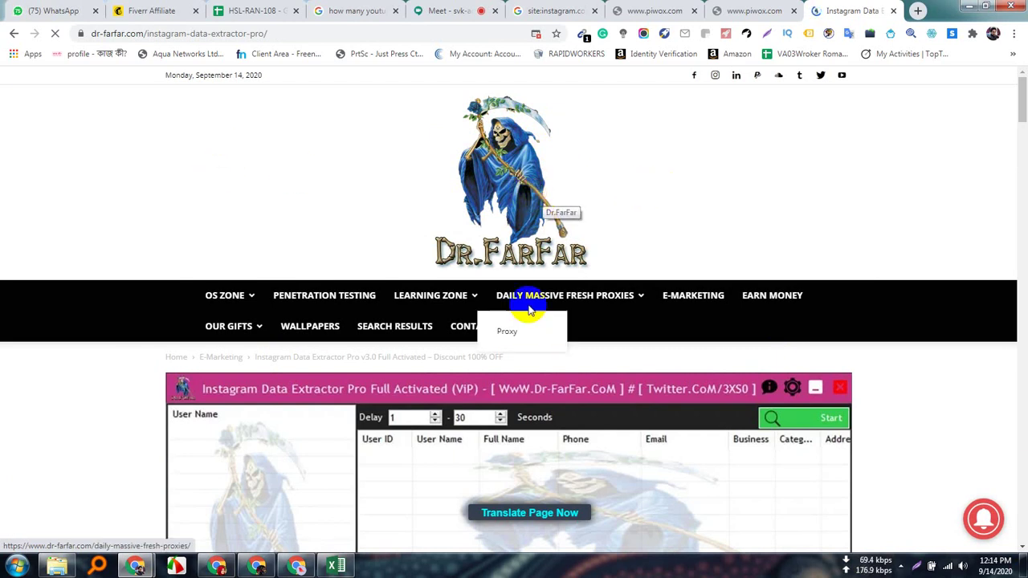
# Examine the Instagram Data Extractor Pro page, including its interface preview, feature list, file details and the alternative download links
pyautogui.scroll(-5, 571, 321)
pyautogui.scroll(-3, 568, 306)
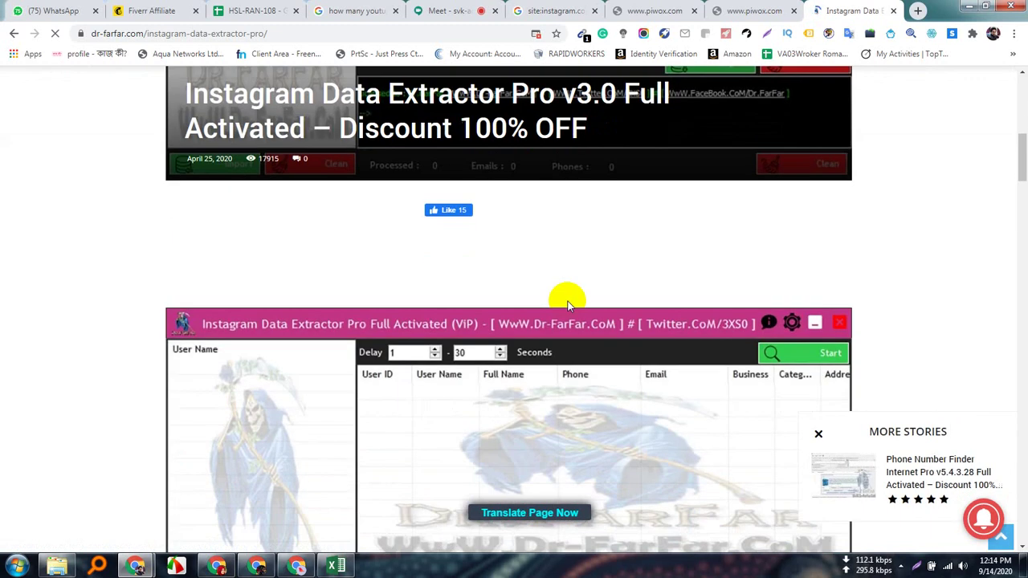
pyautogui.scroll(8, 567, 305)
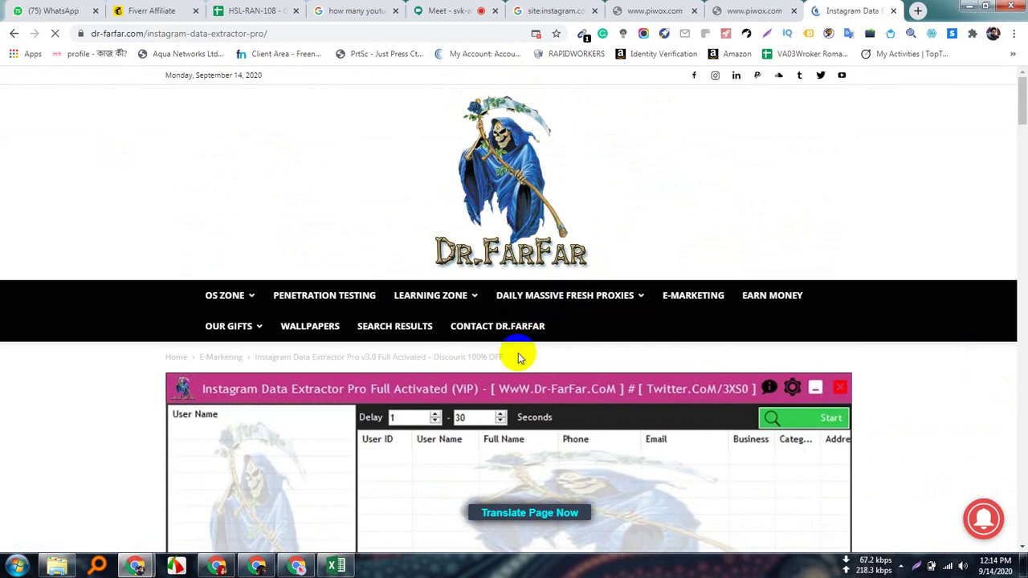
pyautogui.scroll(-10, 518, 358)
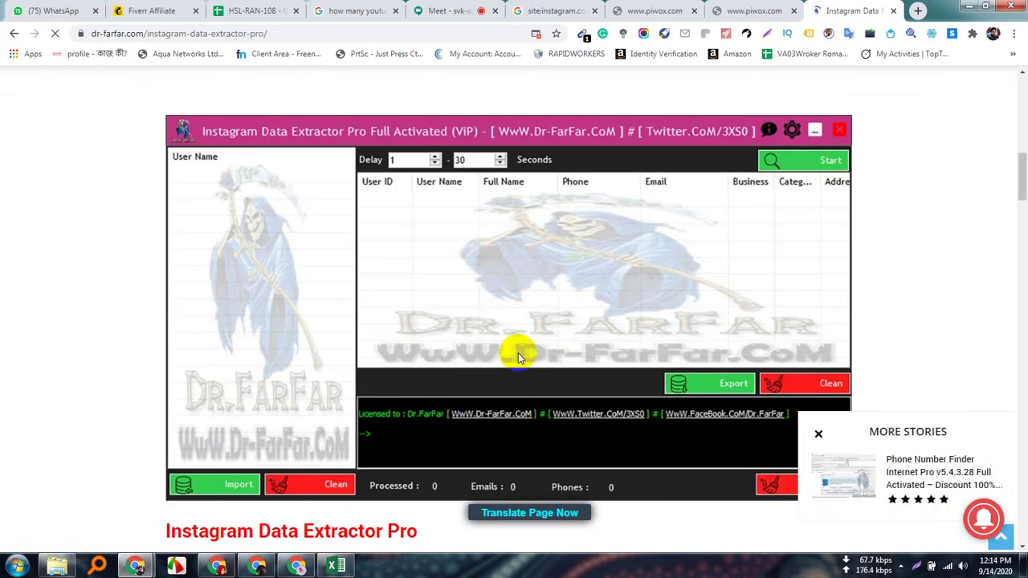
pyautogui.scroll(-7, 518, 353)
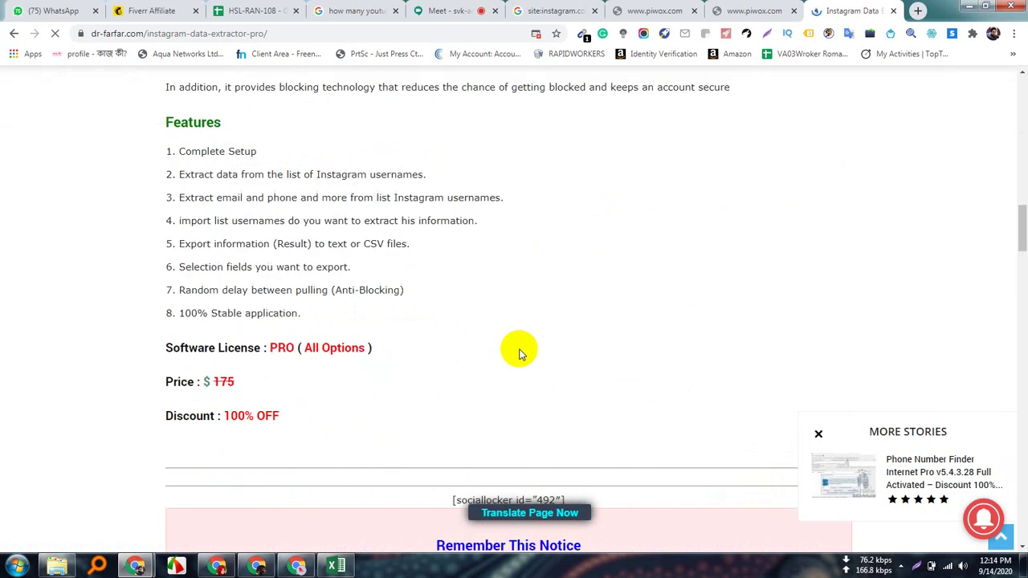
pyautogui.scroll(-6, 518, 352)
pyautogui.scroll(2, 518, 352)
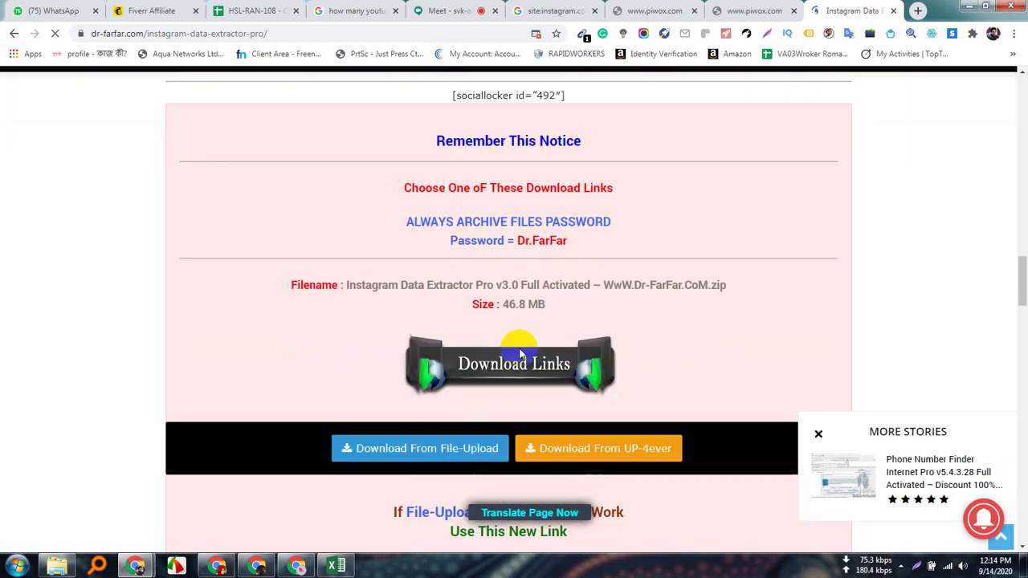
pyautogui.scroll(-2, 518, 353)
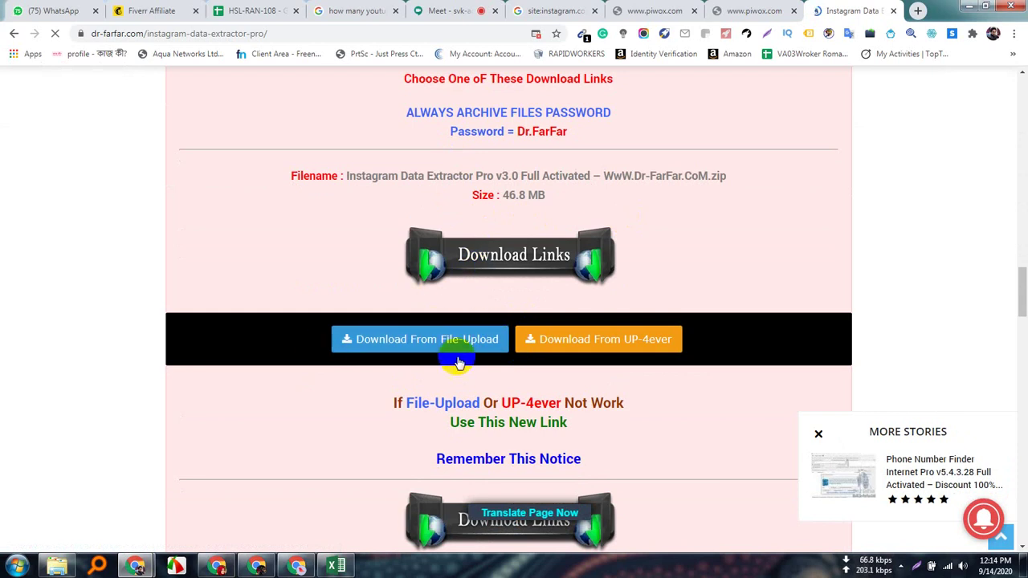
pyautogui.click(575, 341)
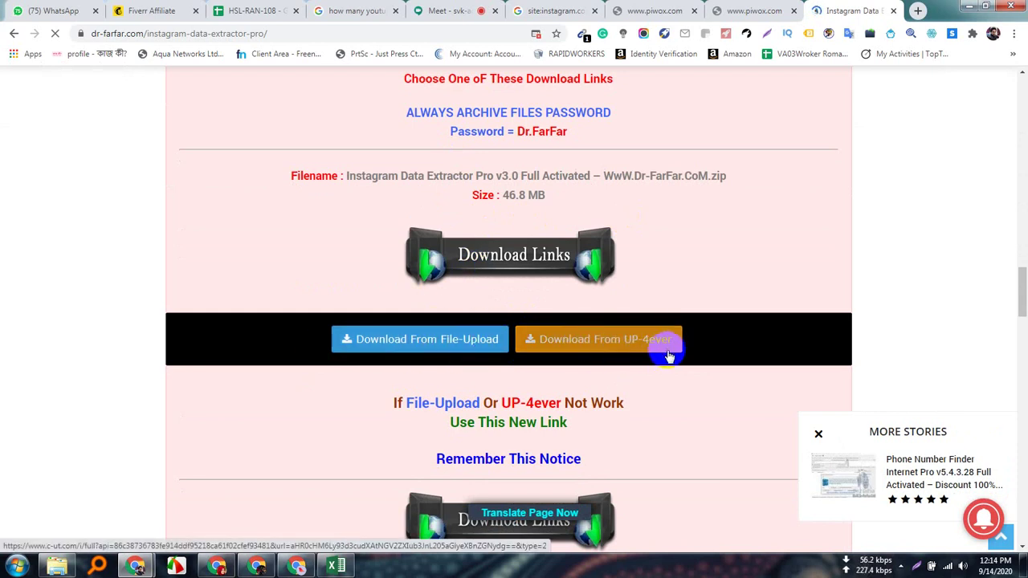
pyautogui.scroll(-2, 531, 393)
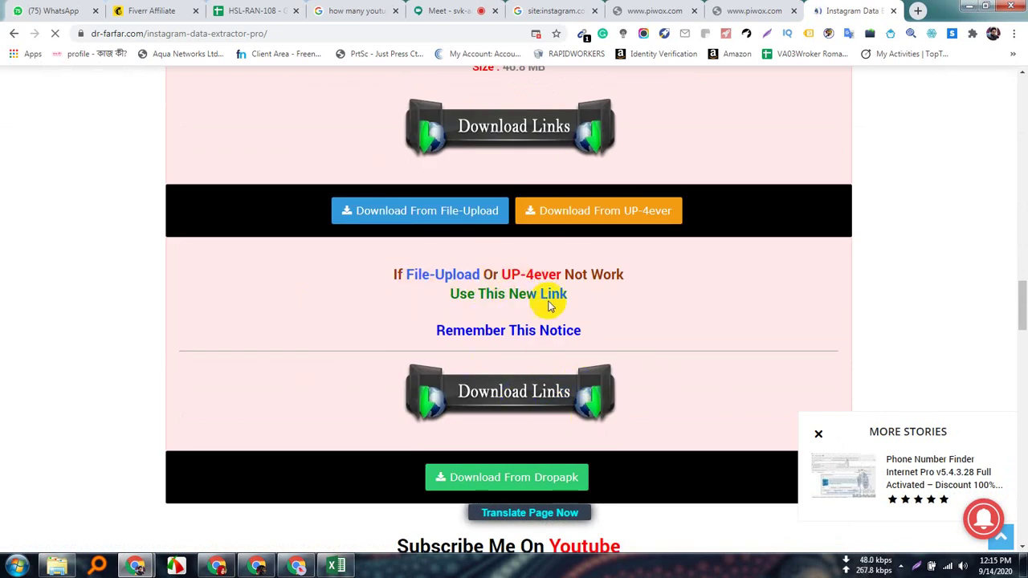
pyautogui.scroll(-2, 507, 452)
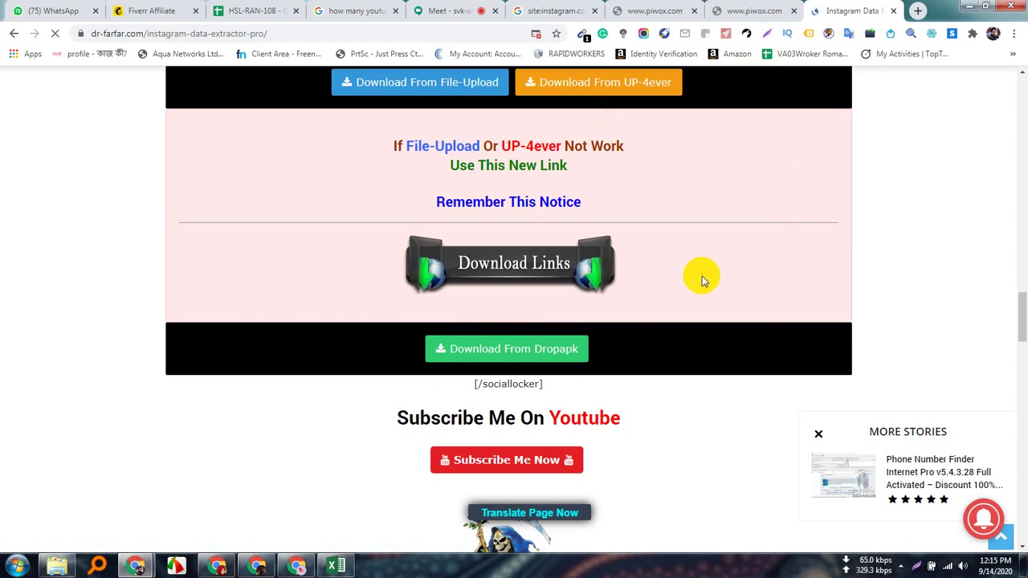
pyautogui.scroll(-3, 700, 278)
pyautogui.scroll(5, 700, 278)
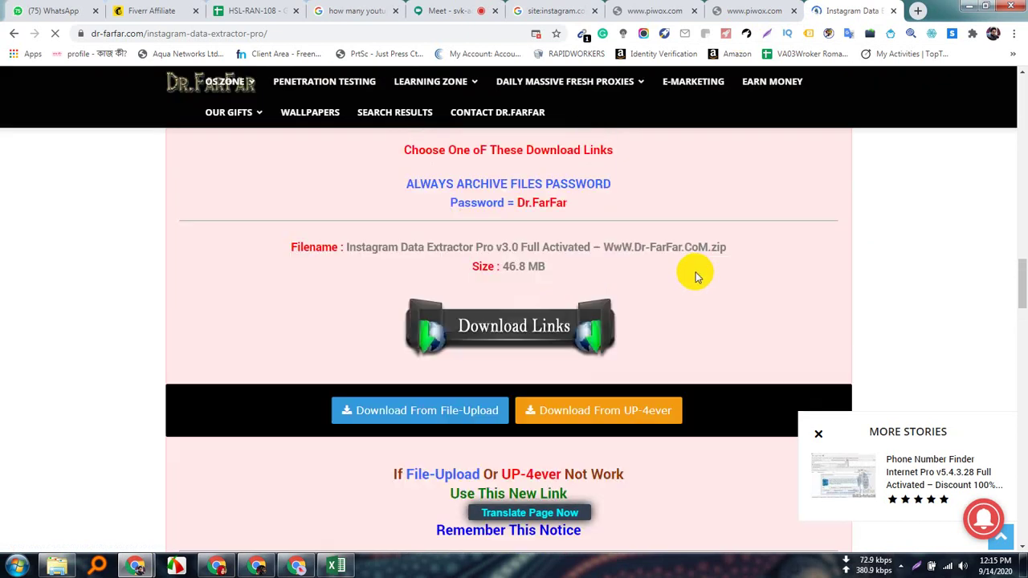
# Copy the Instagram Data Extractor Pro page address and send it to the HSL-RAN-108 group in WhatsApp
pyautogui.click(176, 32)
pyautogui.rightClick(177, 33)
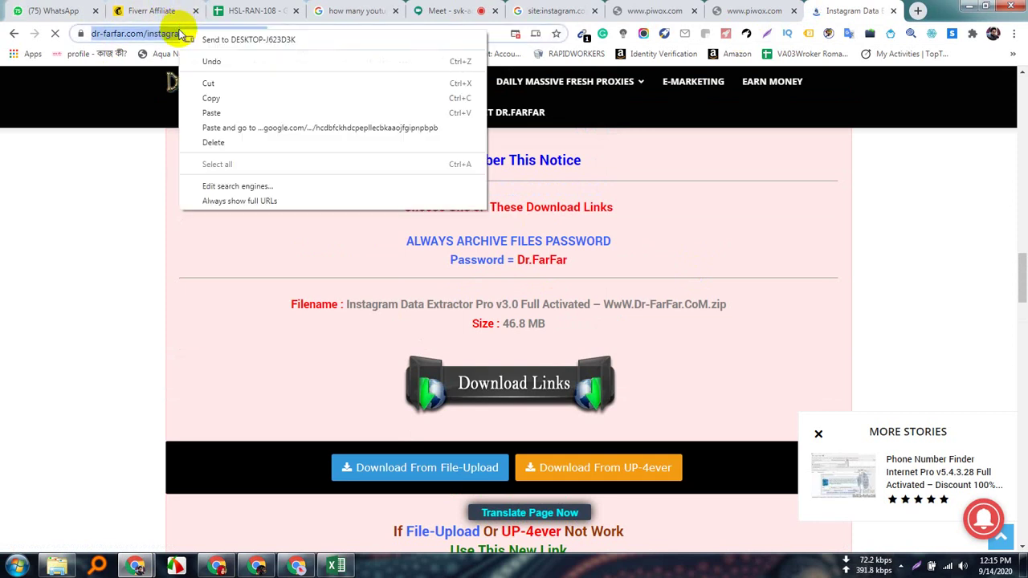
pyautogui.click(213, 98)
pyautogui.click(46, 10)
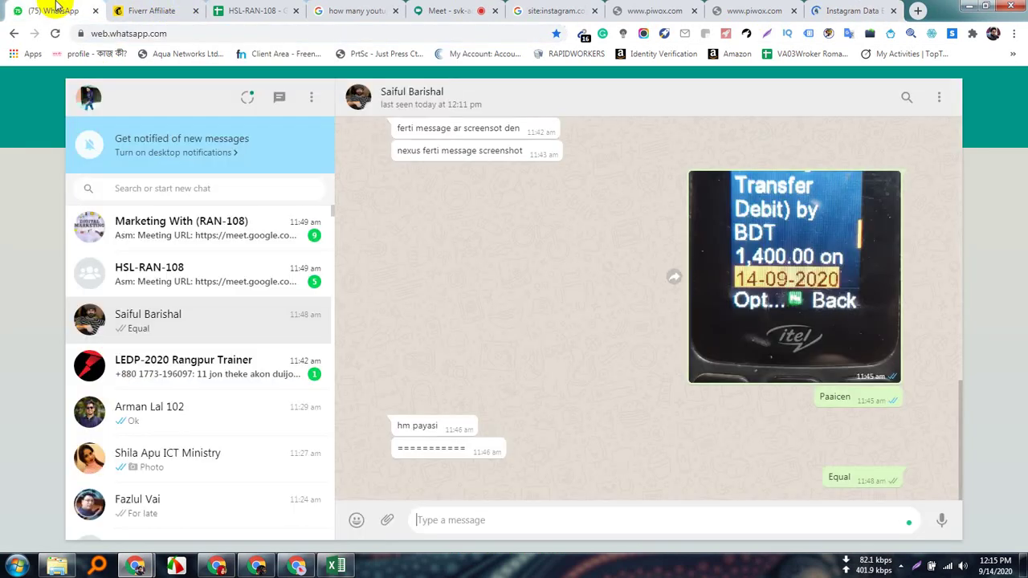
pyautogui.click(193, 275)
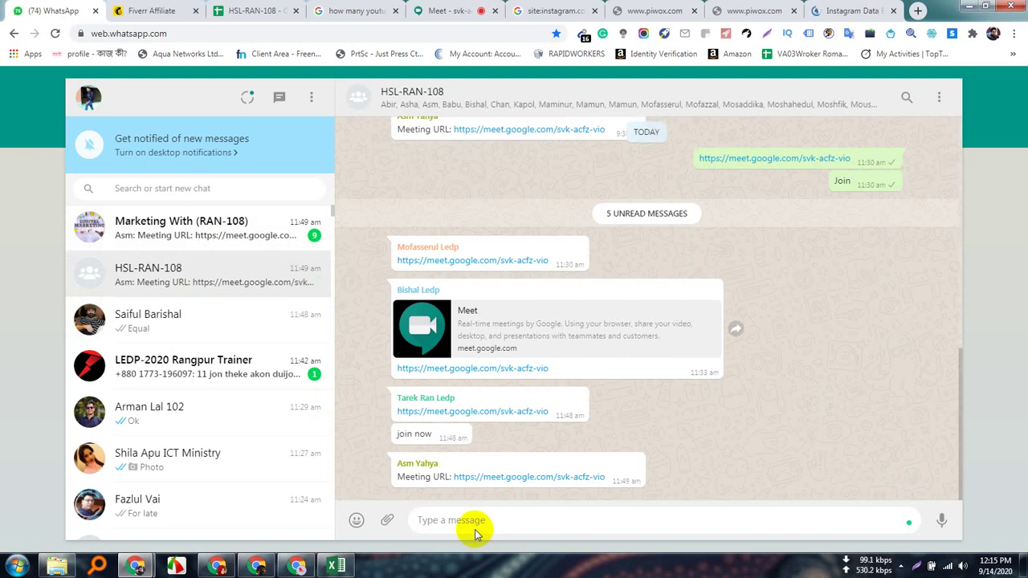
pyautogui.hotkey('ctrl', 'v')
pyautogui.press('Return')
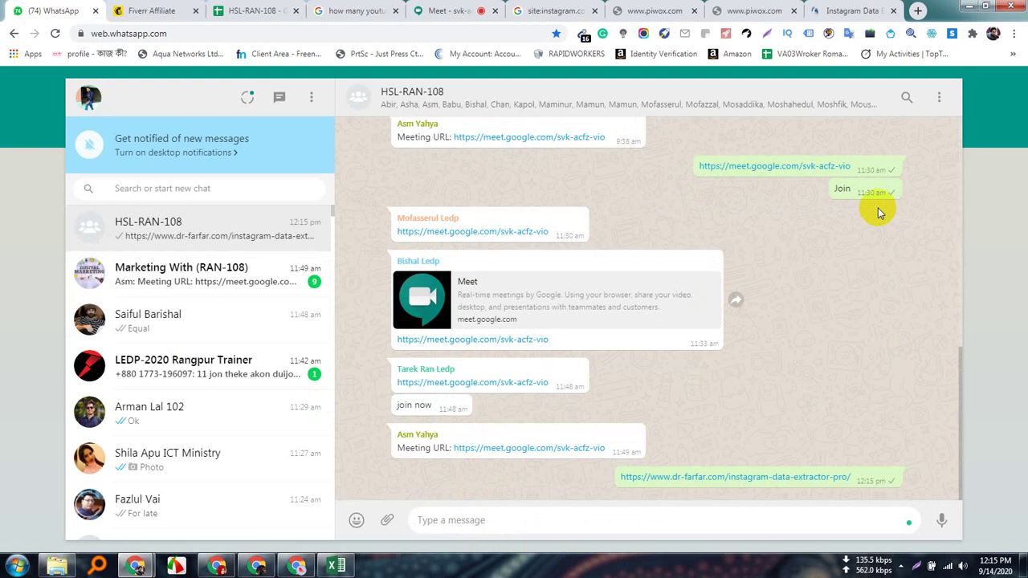
# Return to the Instagram Data Extractor Pro page, dismiss the More Stories popup and review the Dropapk download option and page heading
pyautogui.click(842, 8)
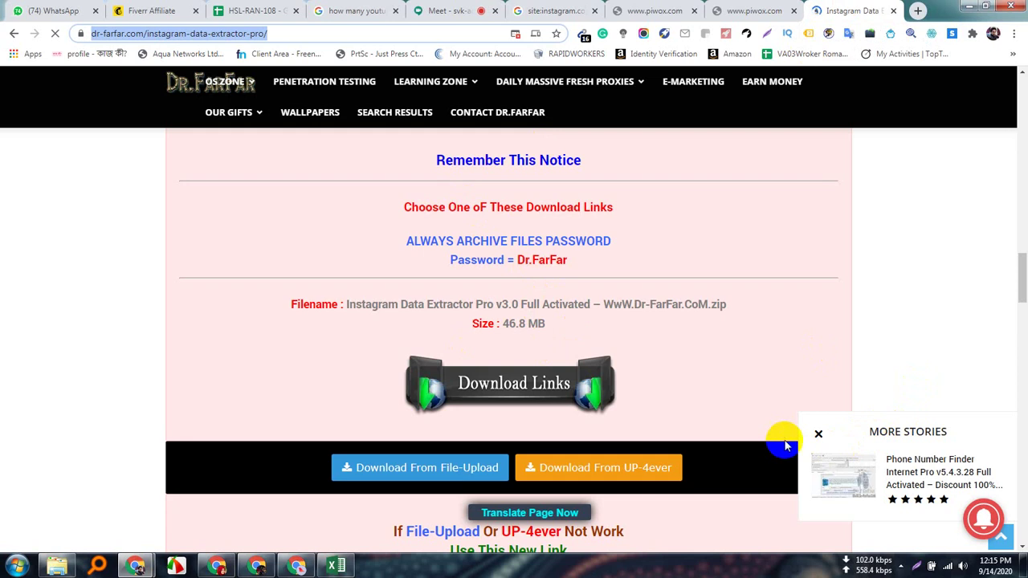
pyautogui.click(819, 435)
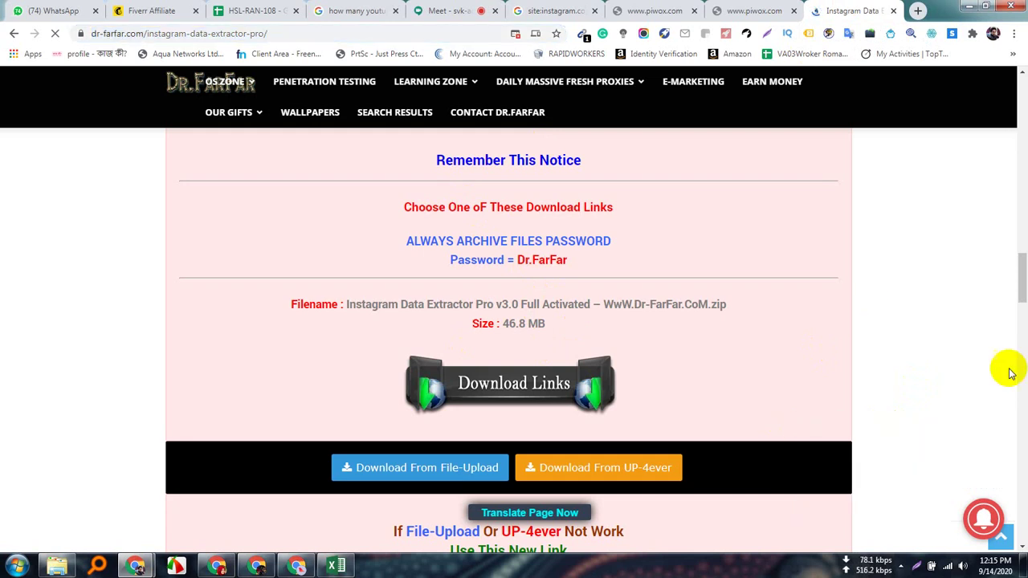
pyautogui.scroll(-3, 696, 428)
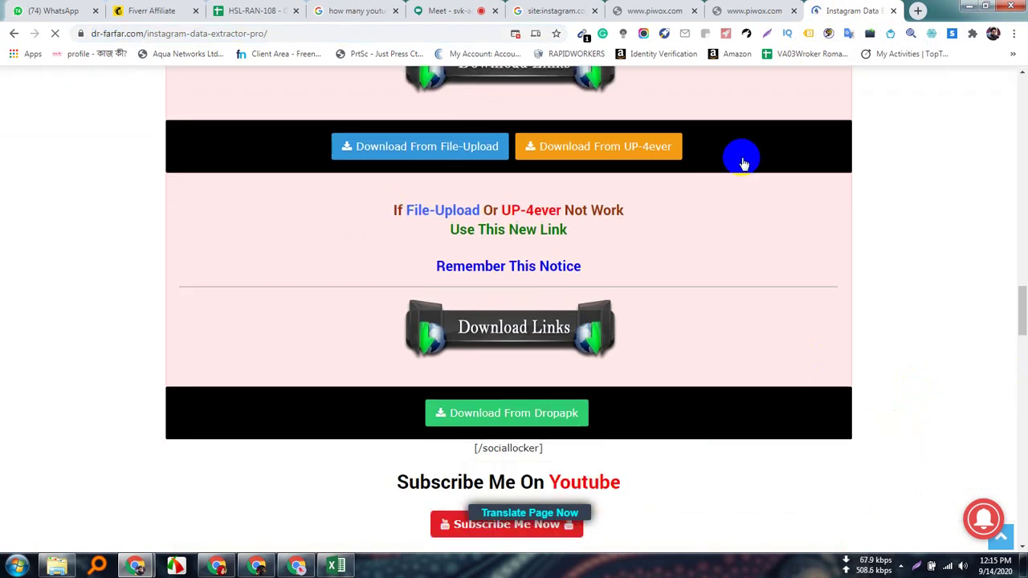
pyautogui.click(532, 426)
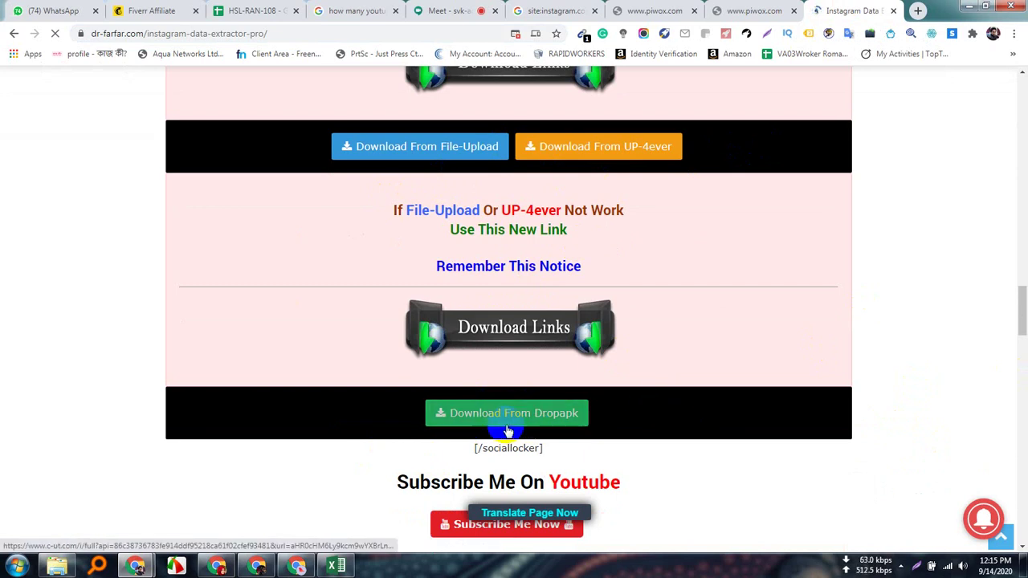
pyautogui.scroll(5, 744, 404)
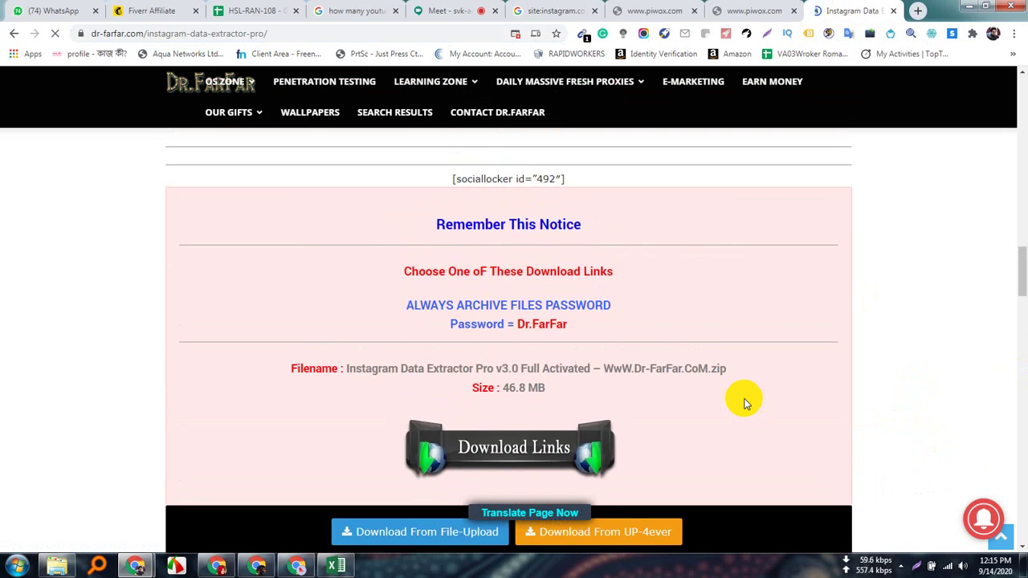
pyautogui.scroll(15, 743, 404)
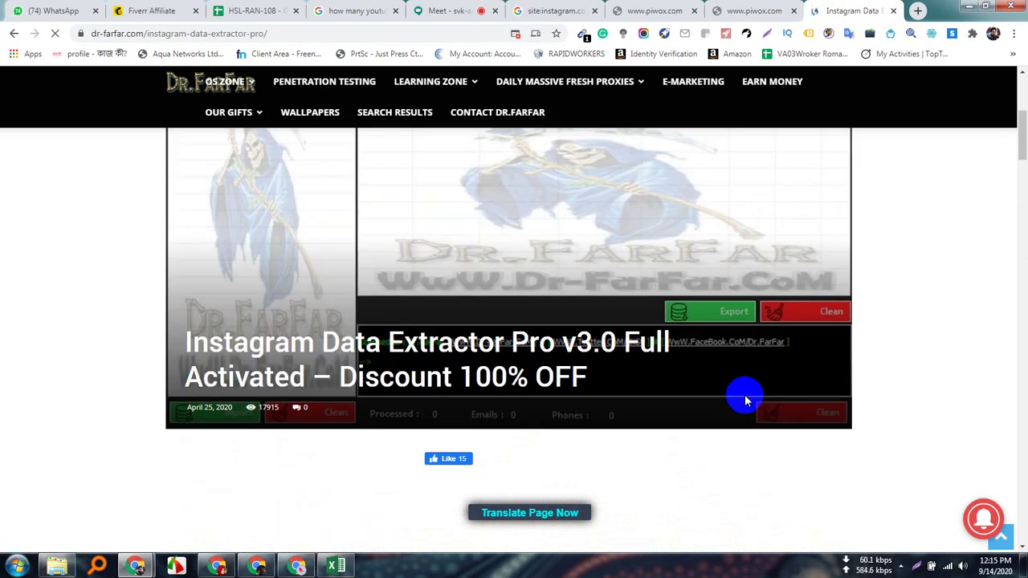
pyautogui.scroll(5, 745, 400)
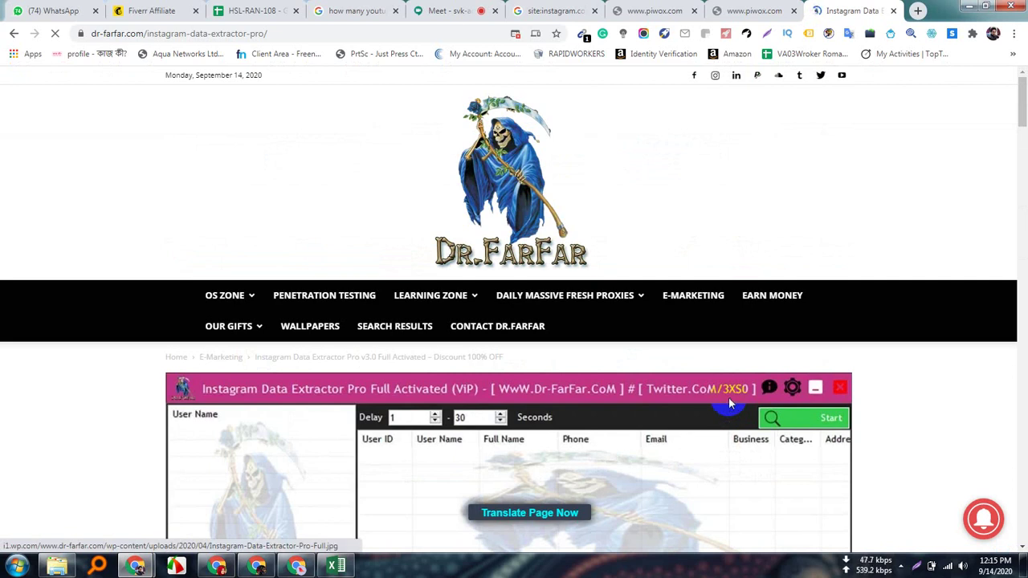
pyautogui.click(61, 10)
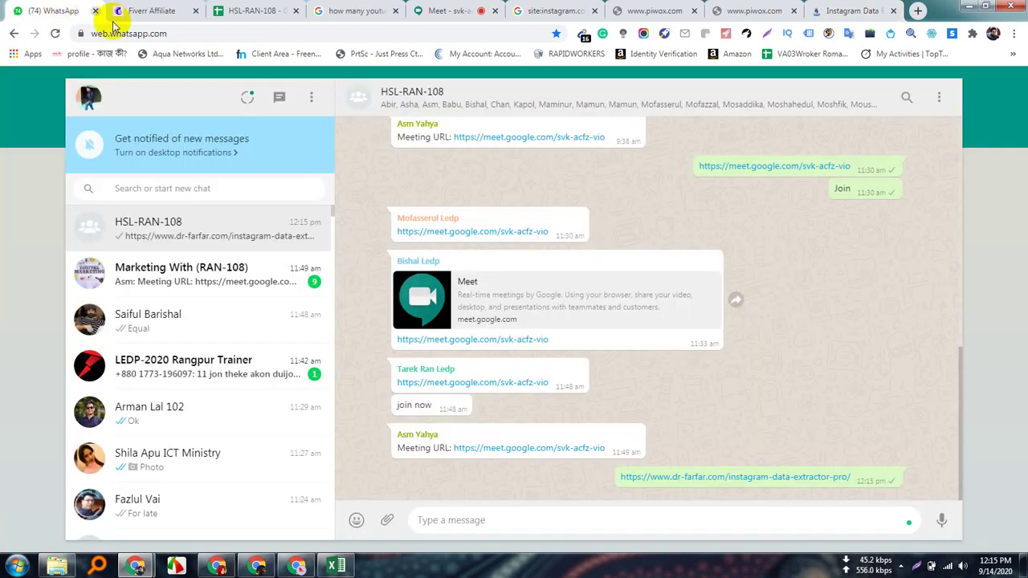
pyautogui.click(151, 10)
pyautogui.click(256, 11)
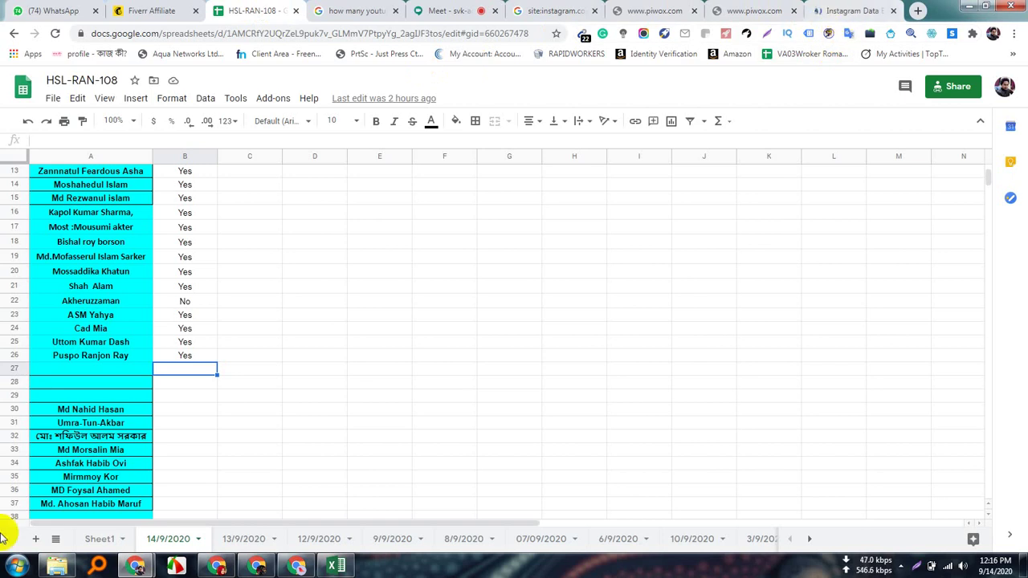
pyautogui.click(849, 10)
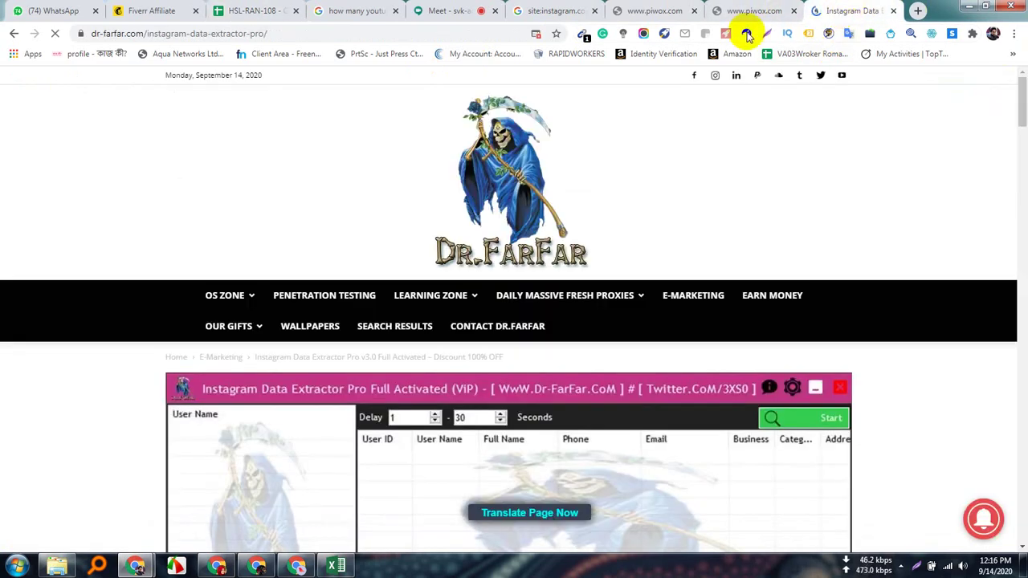
pyautogui.click(744, 11)
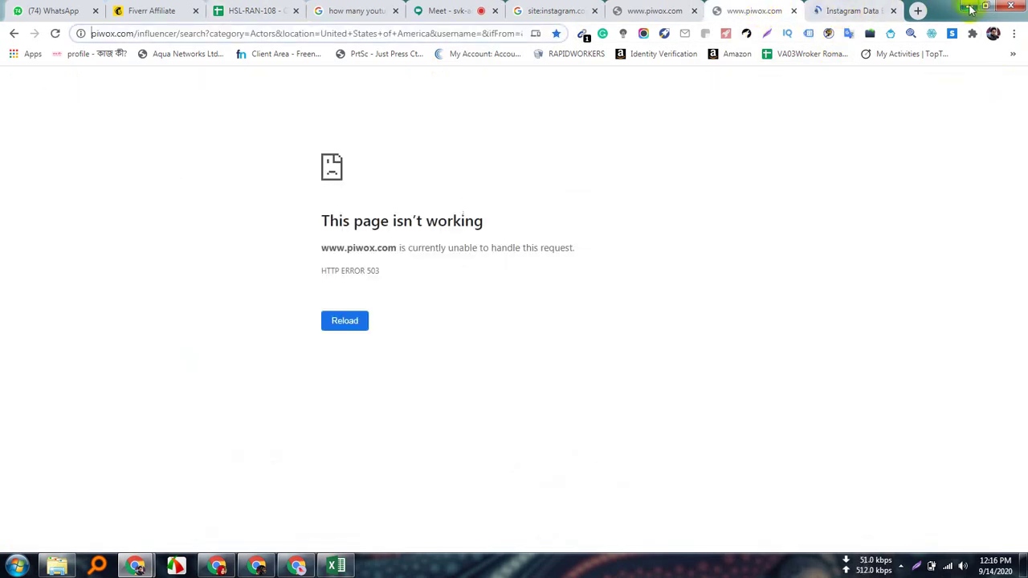
# Minimize the open windows to reach the desktop, then launch Instagram Data Extractor Pro and dismiss its startup notification
pyautogui.click(969, 8)
pyautogui.click(966, 8)
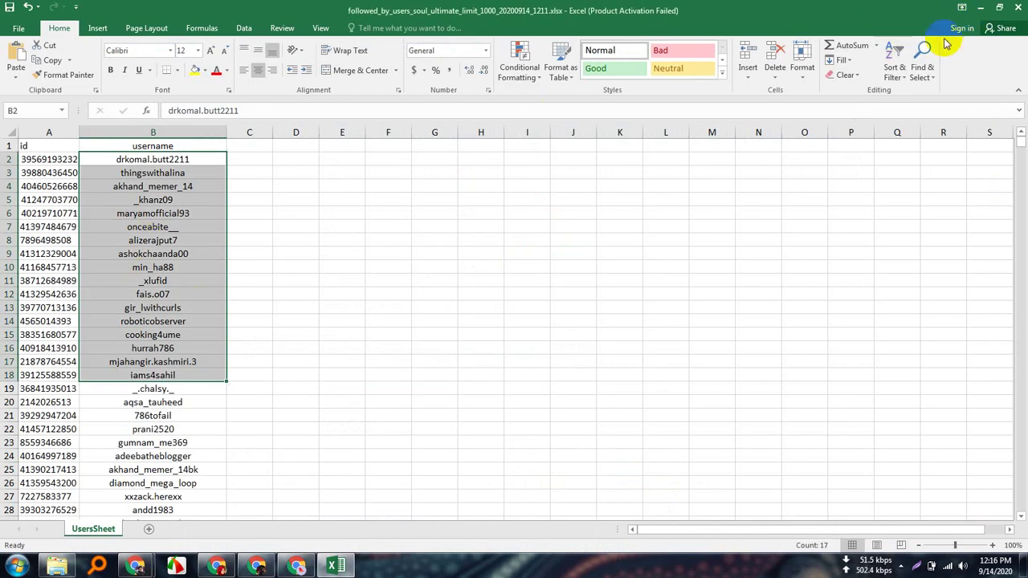
pyautogui.click(981, 12)
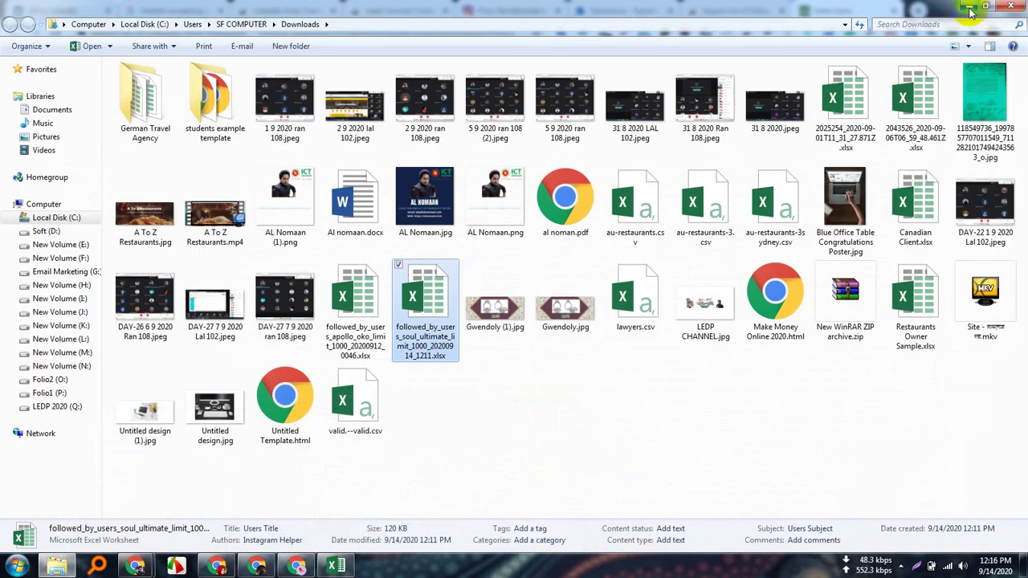
pyautogui.click(971, 12)
pyautogui.click(971, 10)
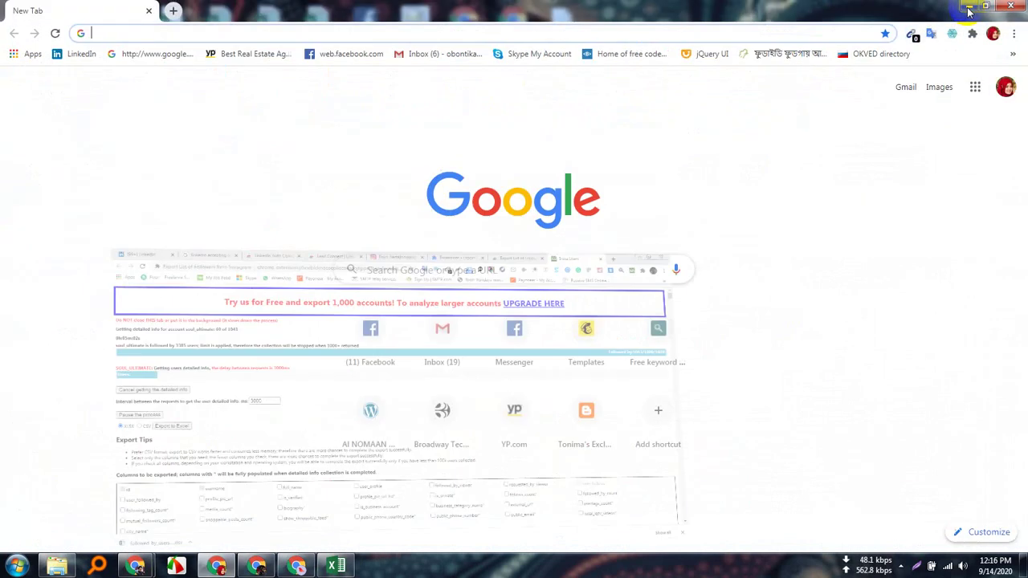
pyautogui.click(970, 10)
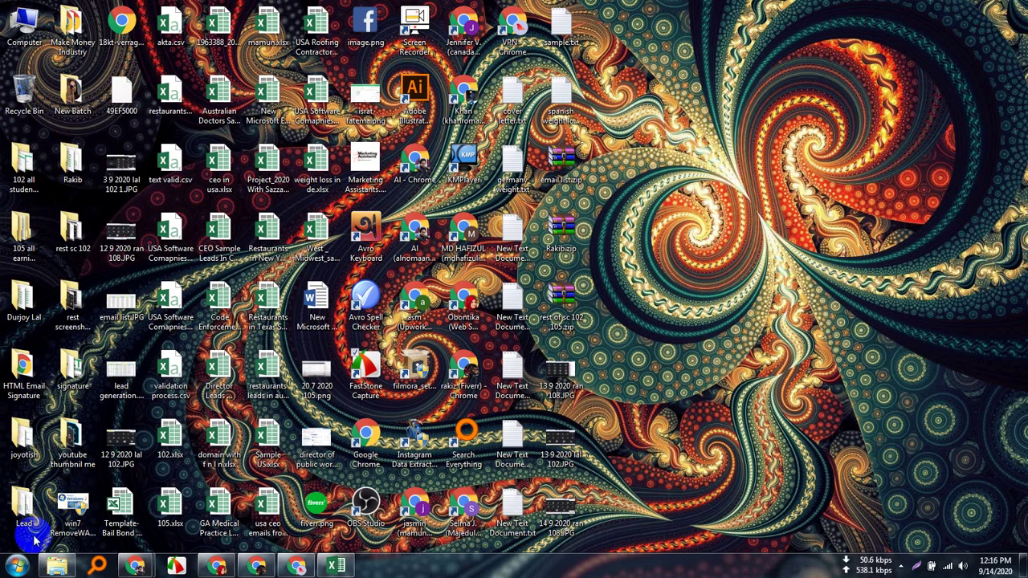
pyautogui.doubleClick(418, 433)
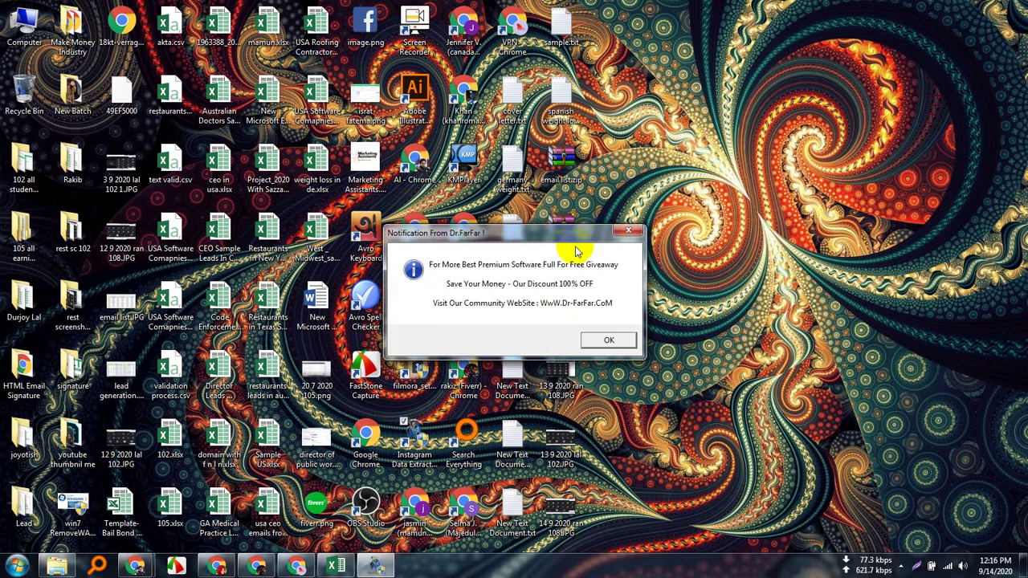
pyautogui.click(605, 338)
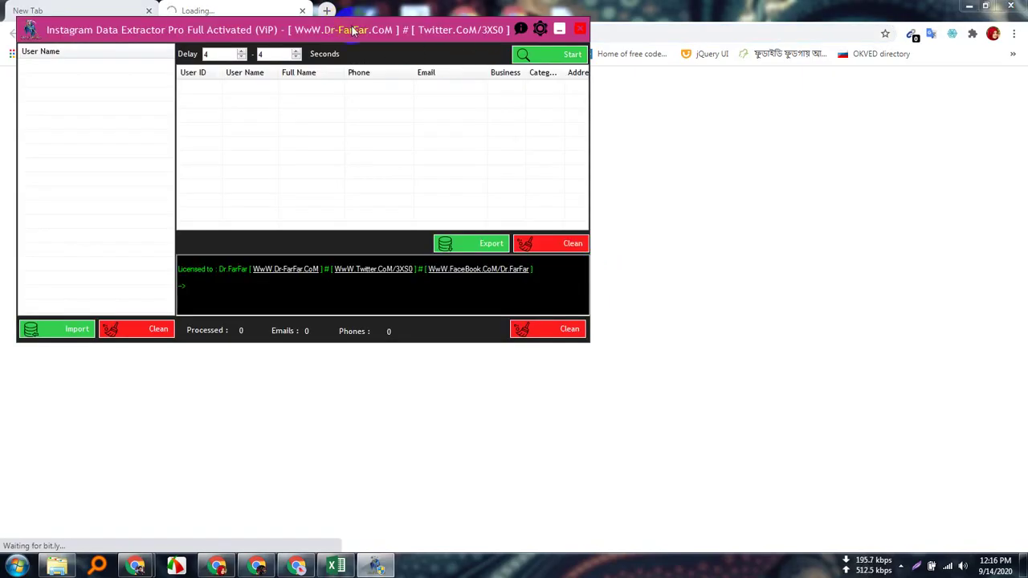
# Close the Dr.FarFar website tab opened at startup and place the Instagram Data Extractor Pro window in front, near the middle of the screen
pyautogui.moveTo(352, 30); pyautogui.dragTo(575, 129)
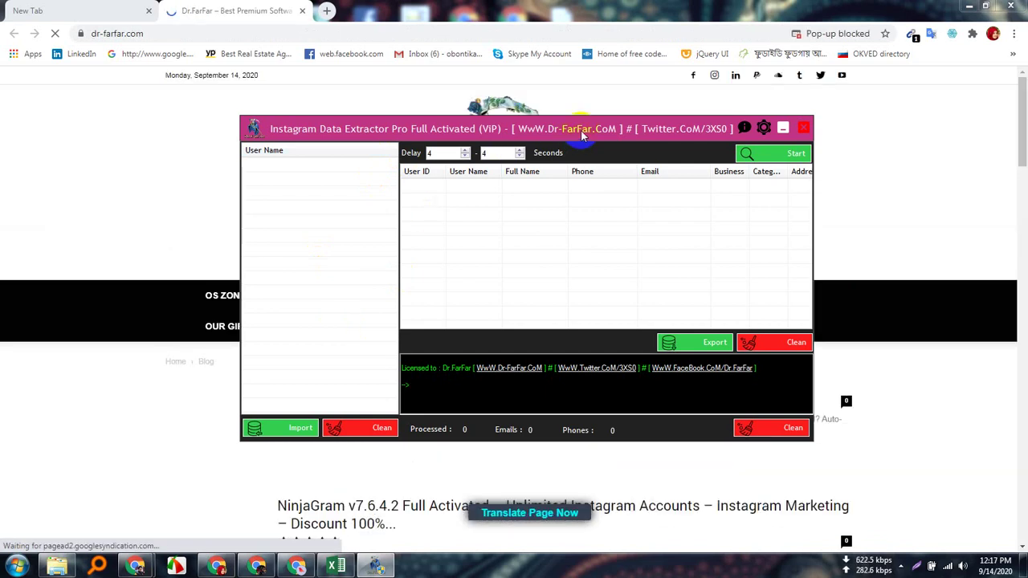
pyautogui.moveTo(584, 130); pyautogui.dragTo(585, 183)
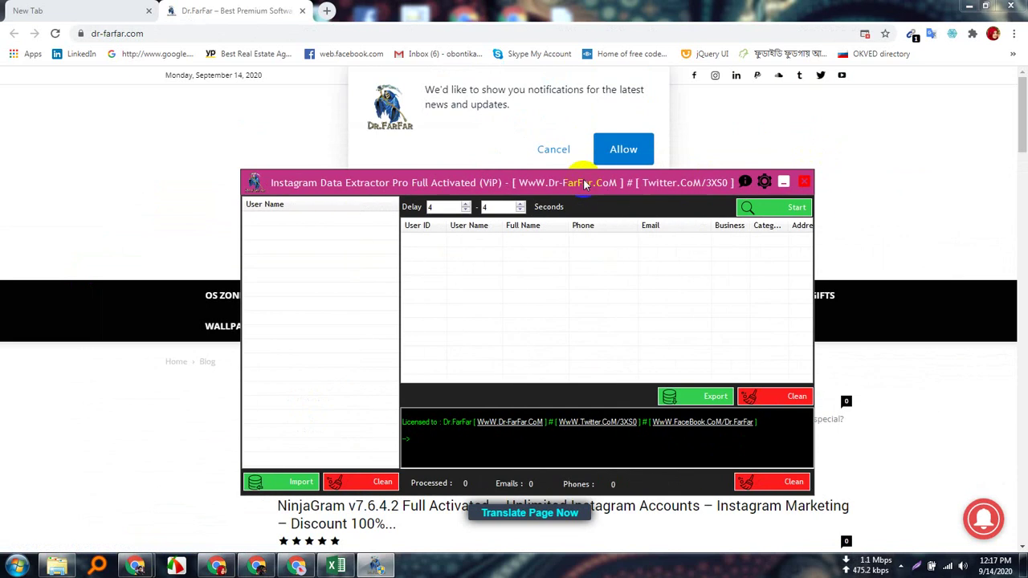
pyautogui.click(303, 11)
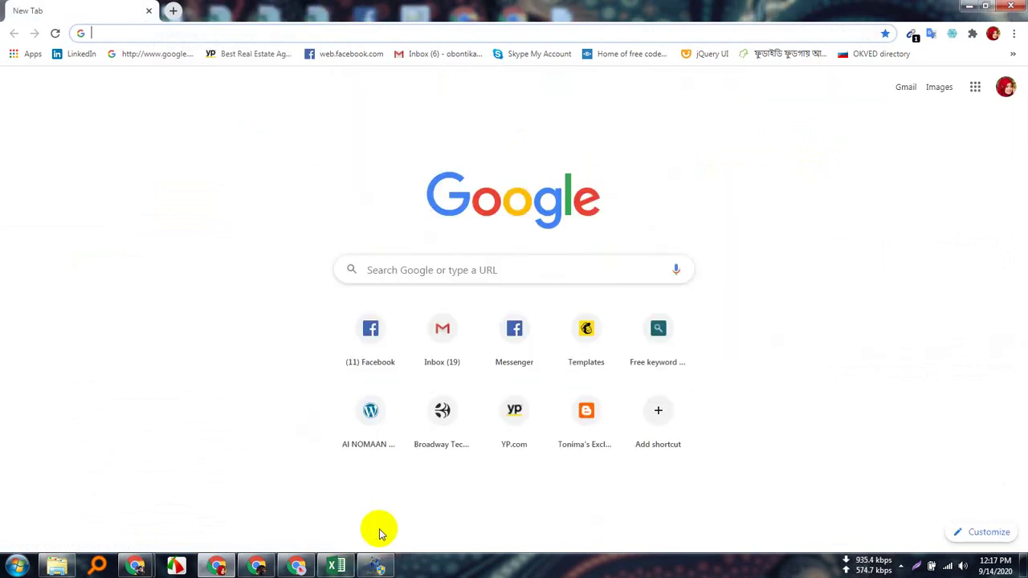
pyautogui.click(377, 562)
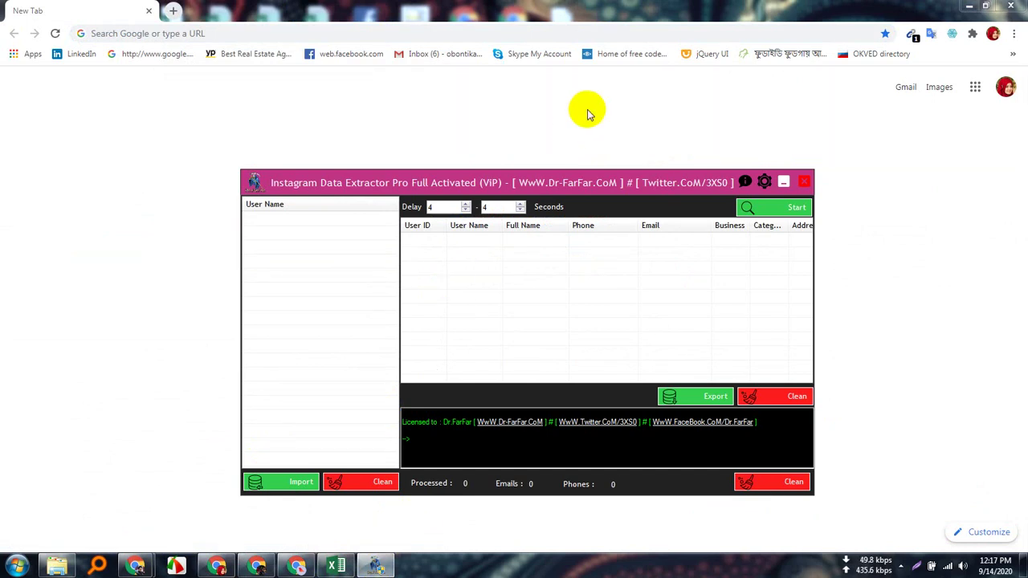
pyautogui.moveTo(596, 186); pyautogui.dragTo(605, 135)
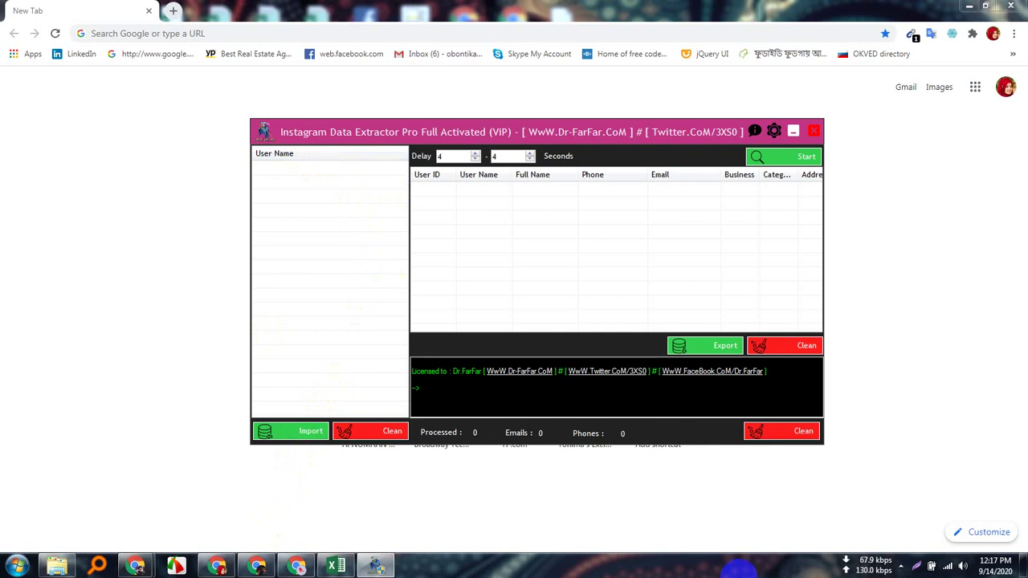
# Look at the exported follower spreadsheet in Excel and the progress page of the Instagram follower export in Chrome
pyautogui.click(898, 567)
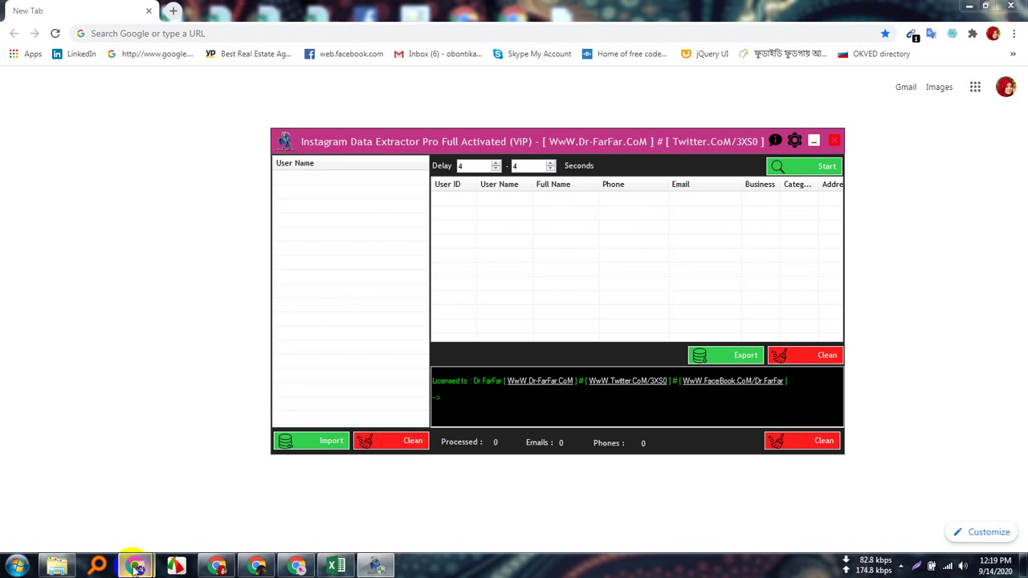
pyautogui.moveTo(140, 567)
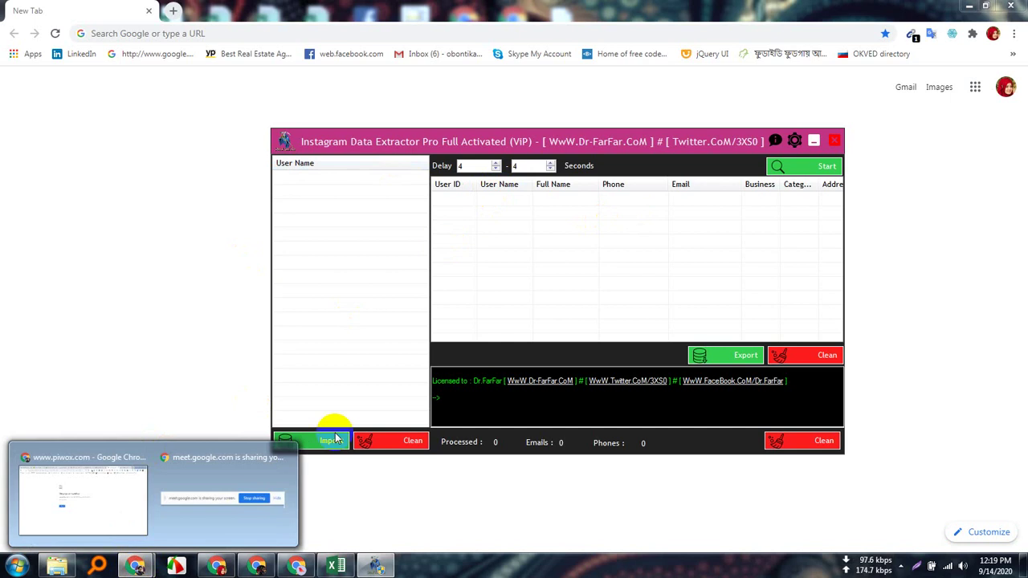
pyautogui.click(336, 567)
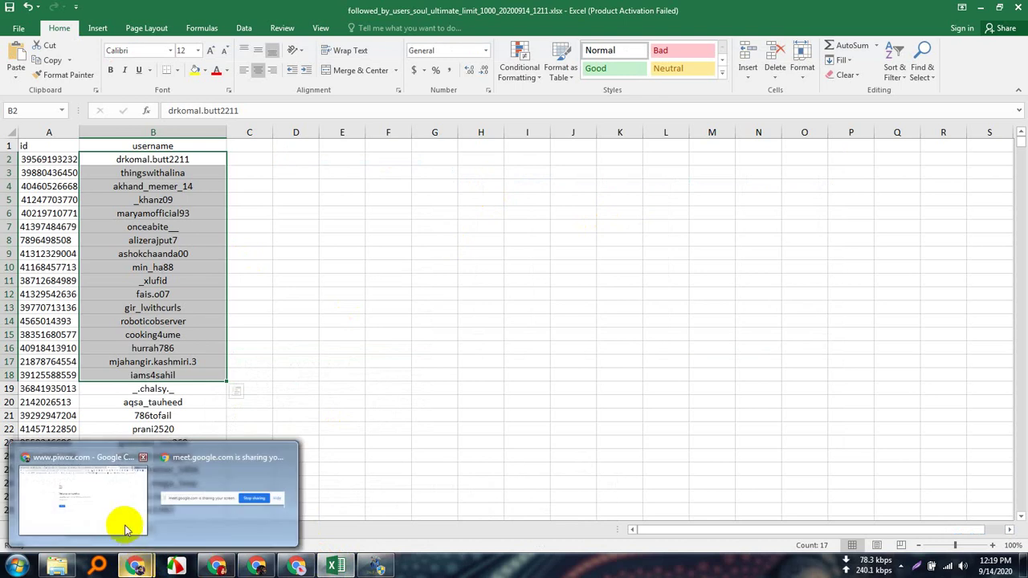
pyautogui.click(136, 566)
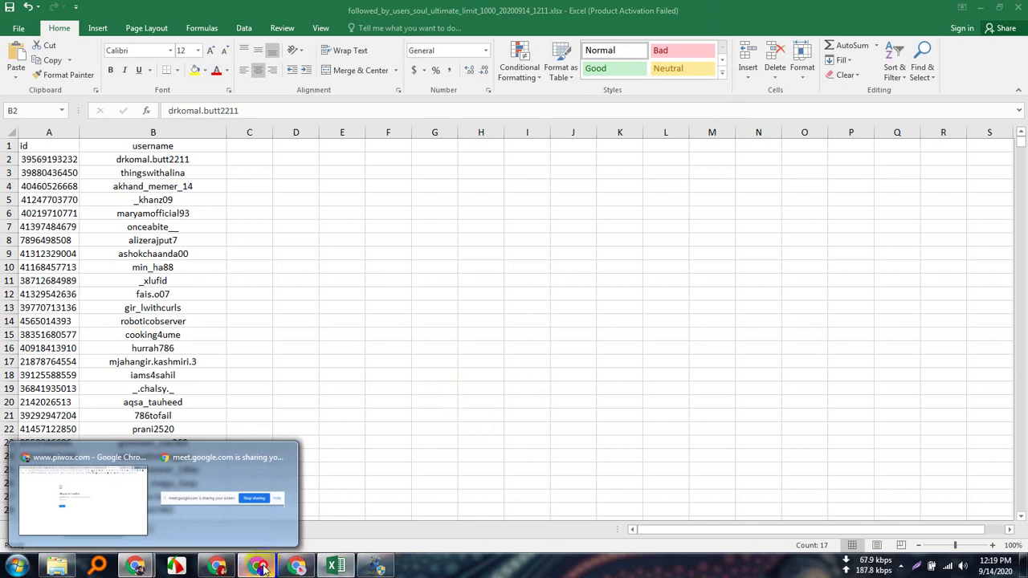
pyautogui.click(257, 567)
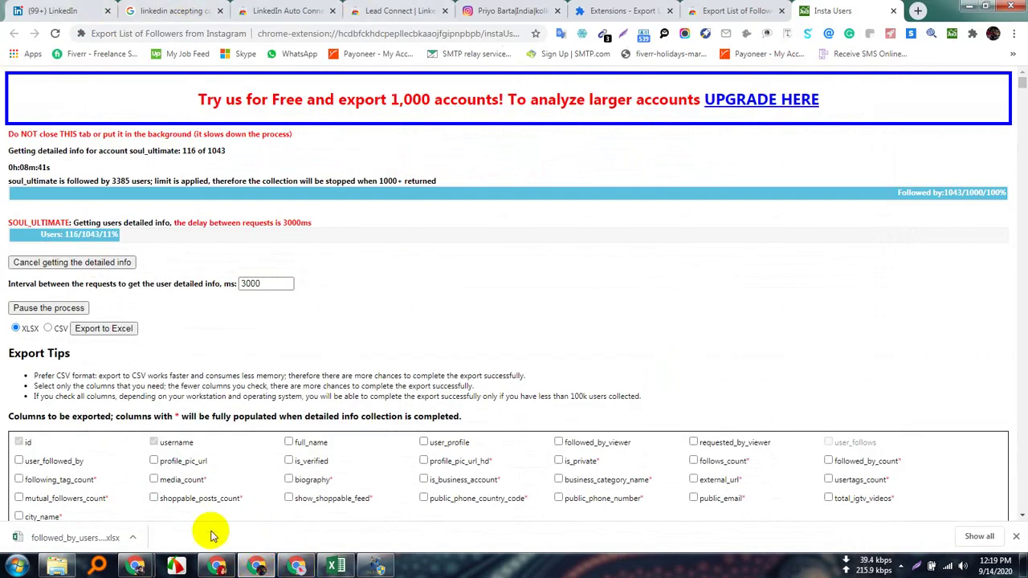
# Switch to the other Chrome window and bring up the HSL-RAN-108 group chat in WhatsApp Web
pyautogui.click(138, 567)
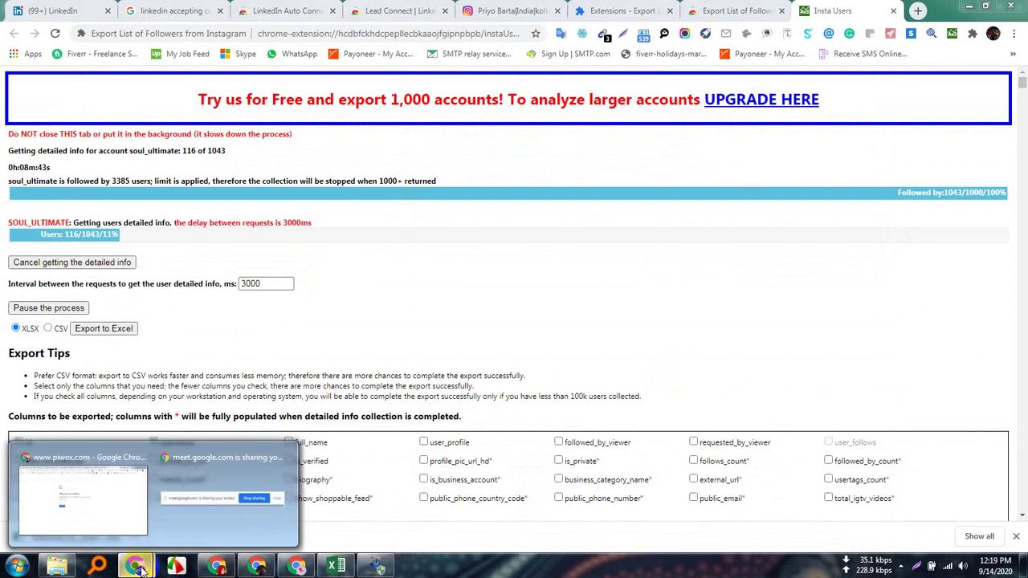
pyautogui.click(113, 488)
pyautogui.click(69, 9)
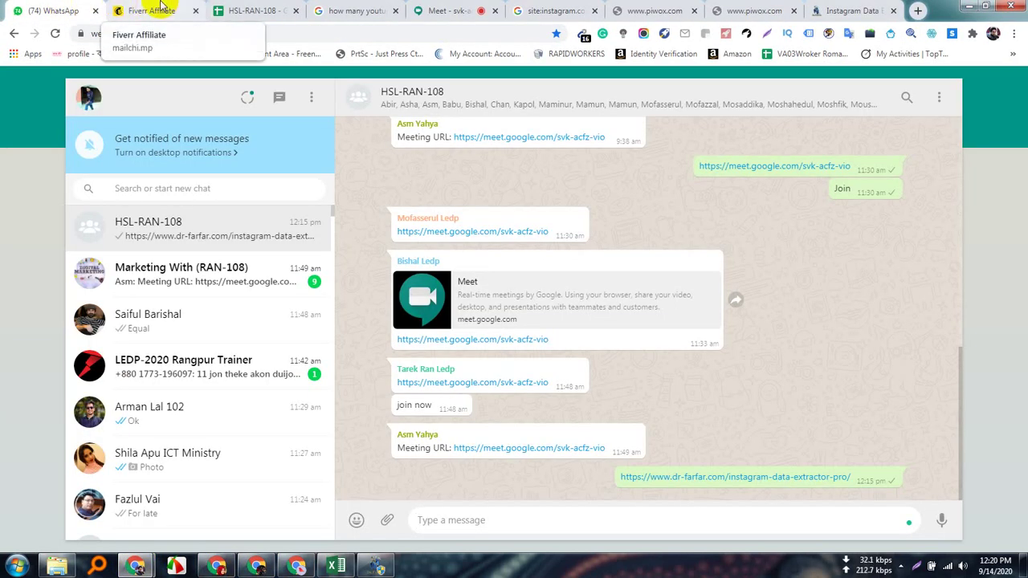
pyautogui.click(154, 8)
pyautogui.click(57, 10)
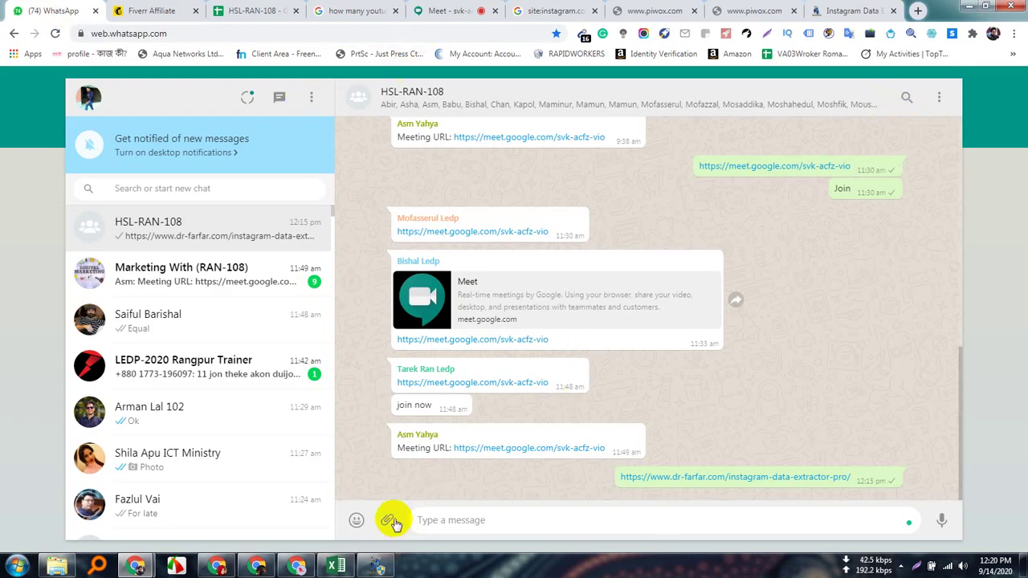
# Send the Instagram Data Extractor Pro v3.0 zip from the "instagram extractor" folder on drive N: to the HSL-RAN-108 group as a document
pyautogui.click(390, 521)
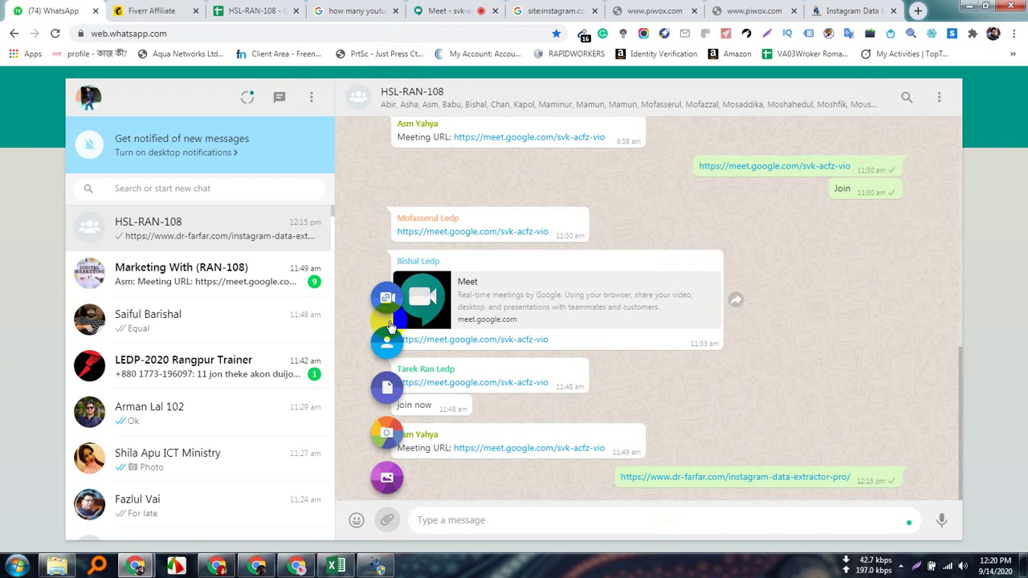
pyautogui.click(387, 388)
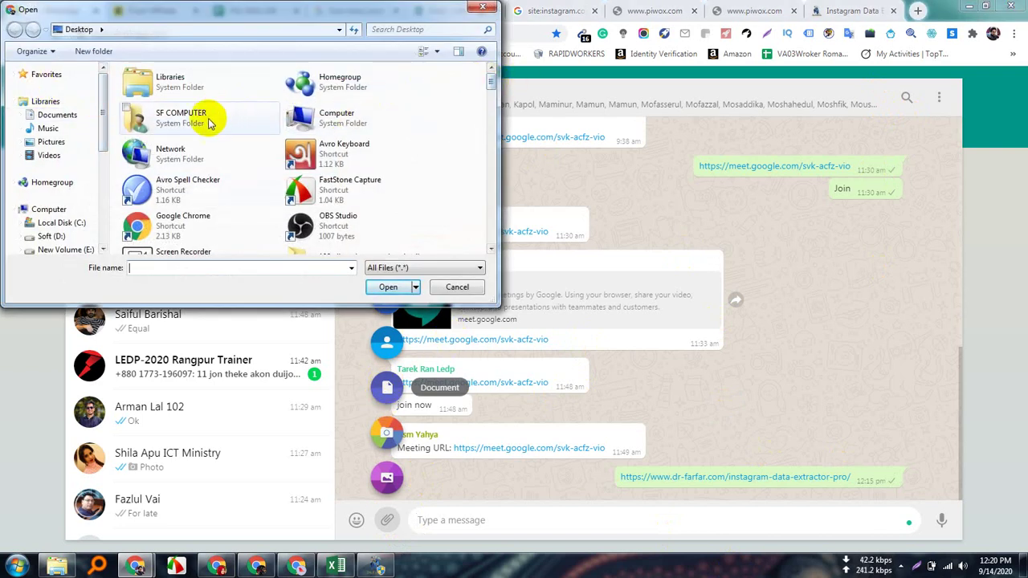
pyautogui.moveTo(106, 136); pyautogui.dragTo(102, 233)
pyautogui.click(79, 163)
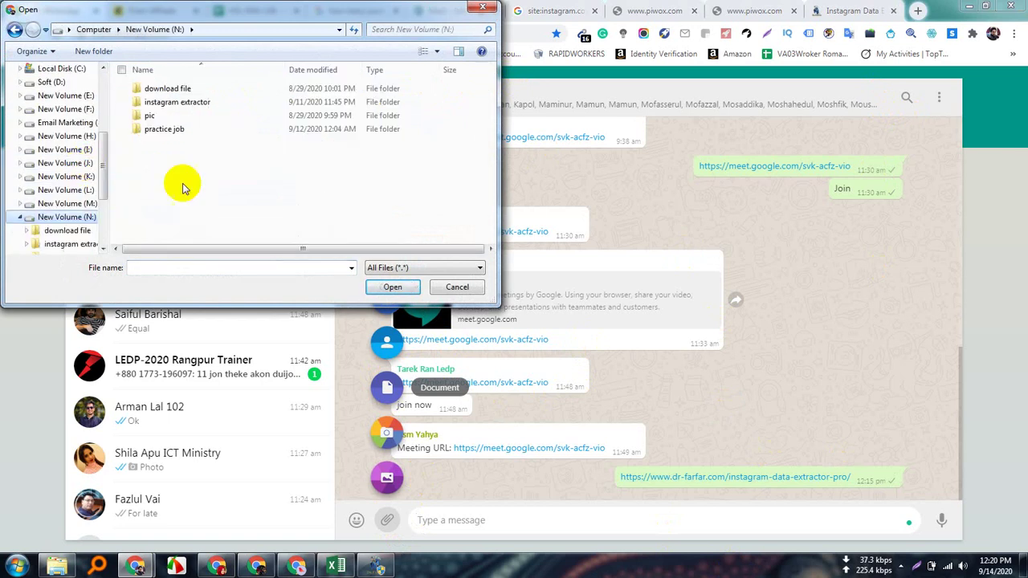
pyautogui.doubleClick(194, 102)
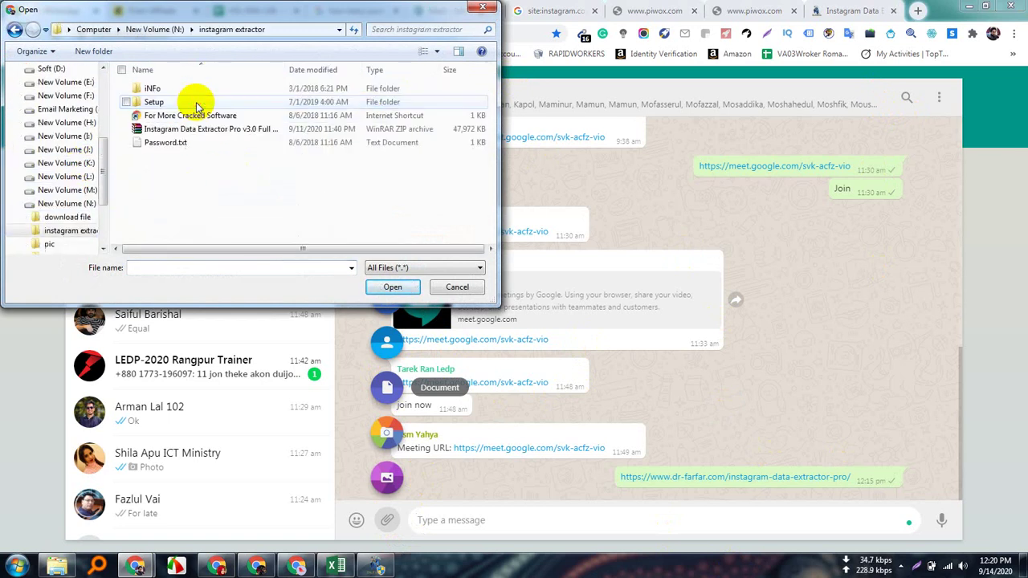
pyautogui.doubleClick(240, 131)
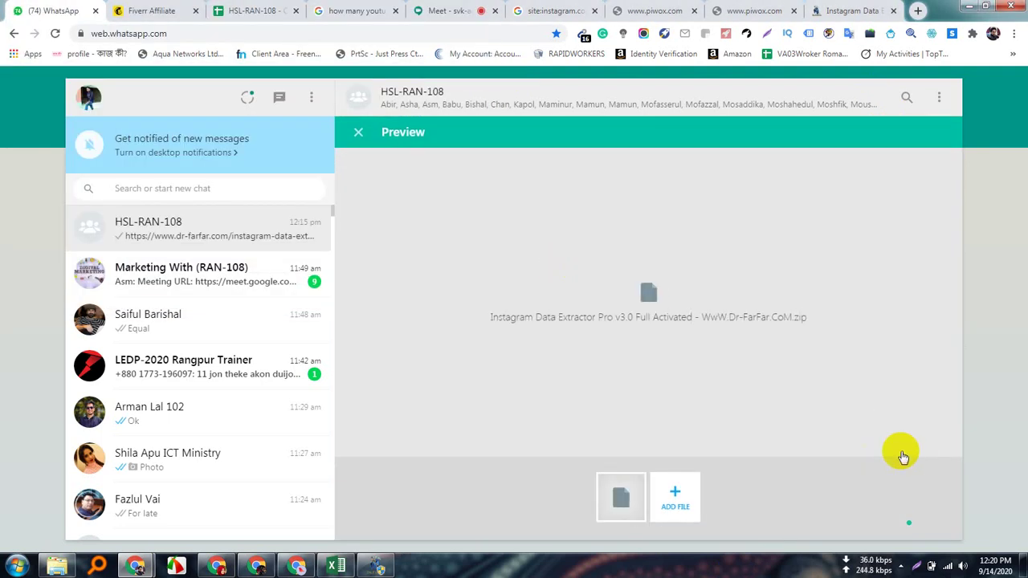
pyautogui.click(917, 458)
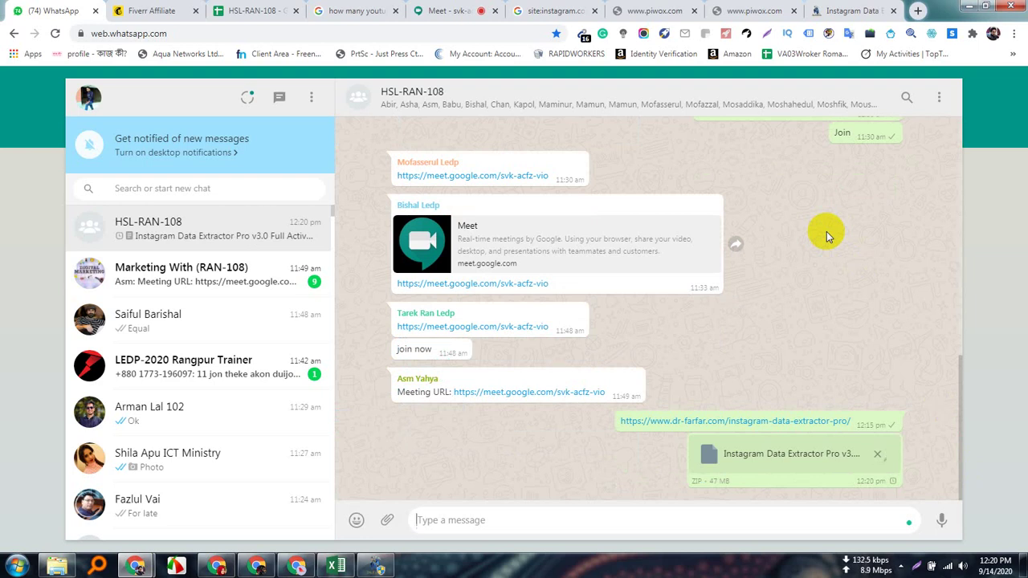
pyautogui.scroll(3, 856, 285)
pyautogui.scroll(-3, 844, 312)
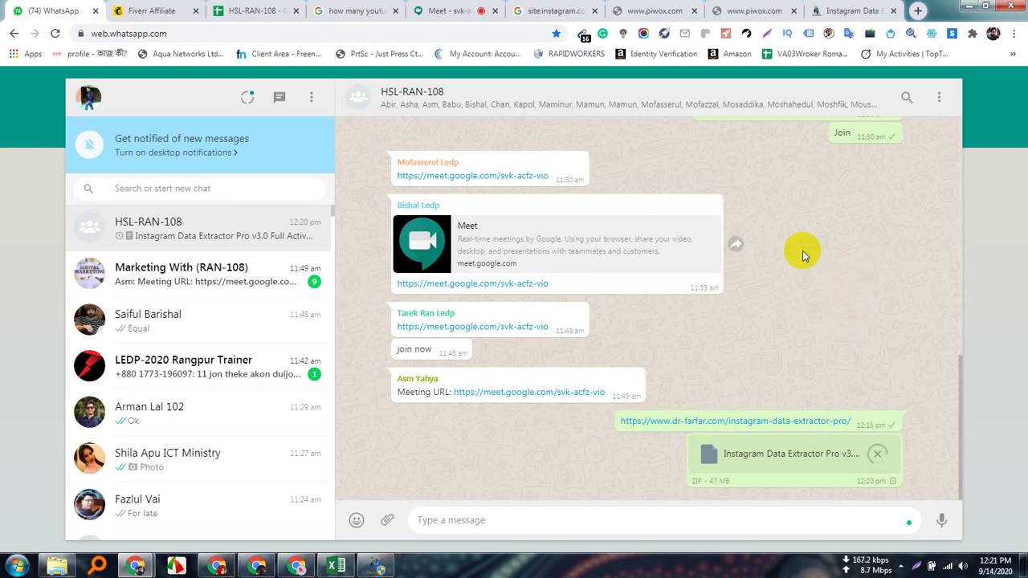
# Open a new browser tab and enter "s m s" in the address bar without running the search
pyautogui.click(917, 11)
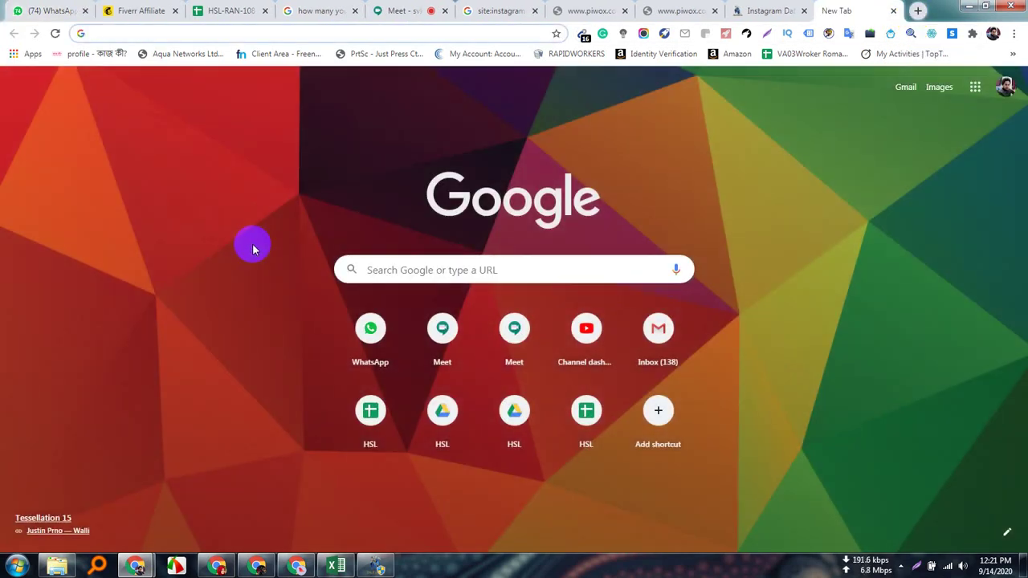
pyautogui.write('sms')
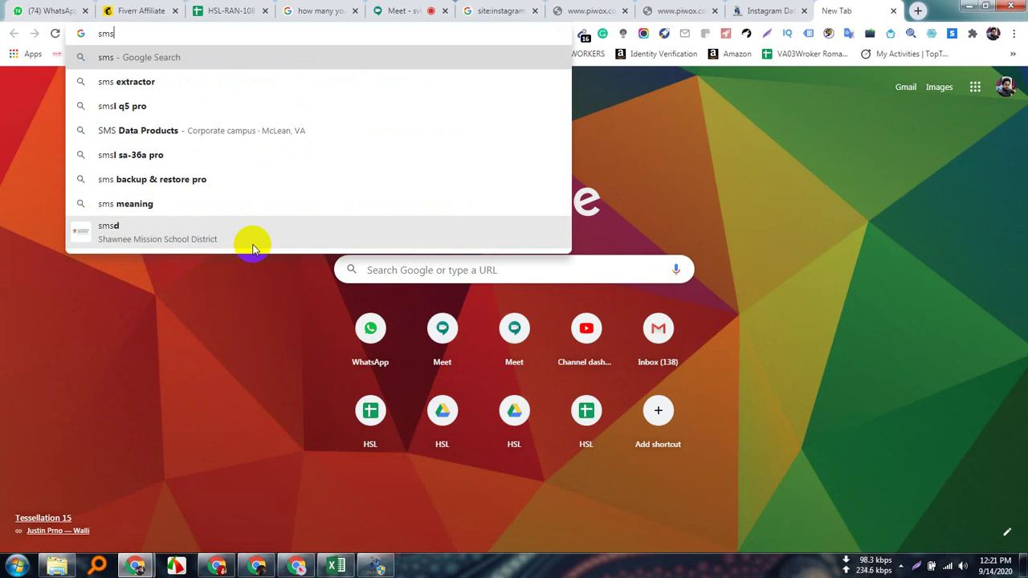
pyautogui.press('BackSpace')
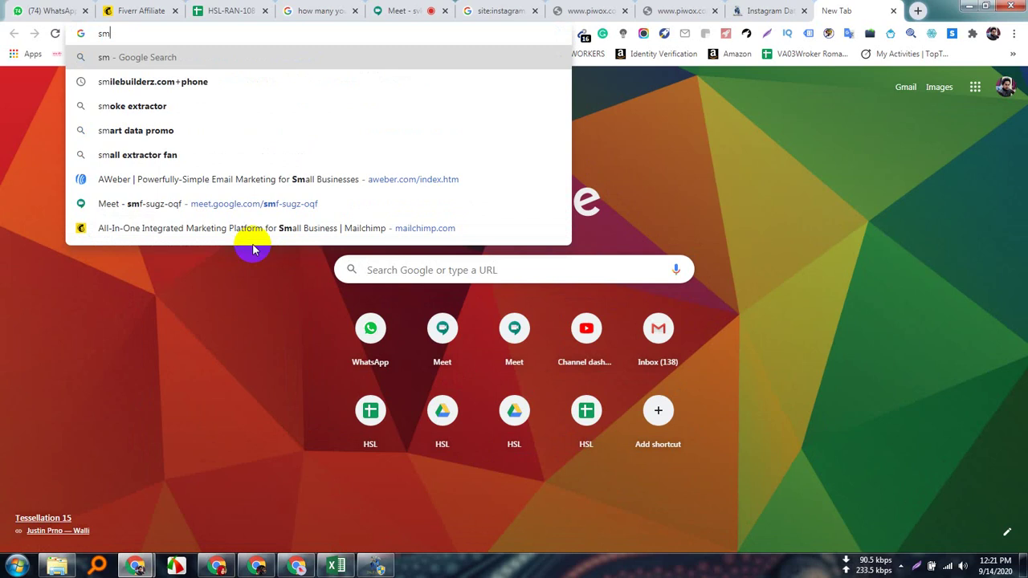
pyautogui.press('BackSpace')
pyautogui.press('BackSpace')
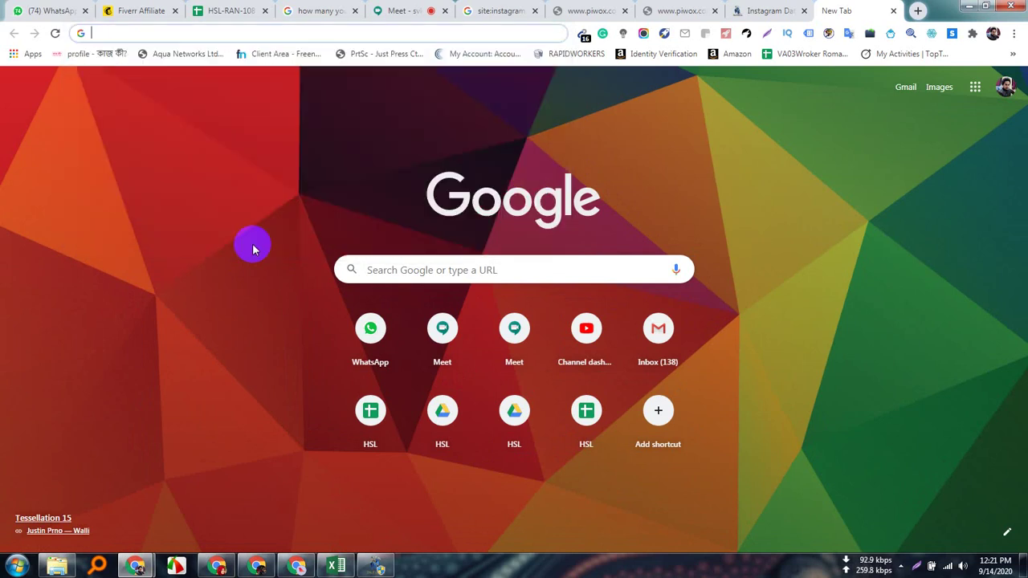
pyautogui.write('s m s')
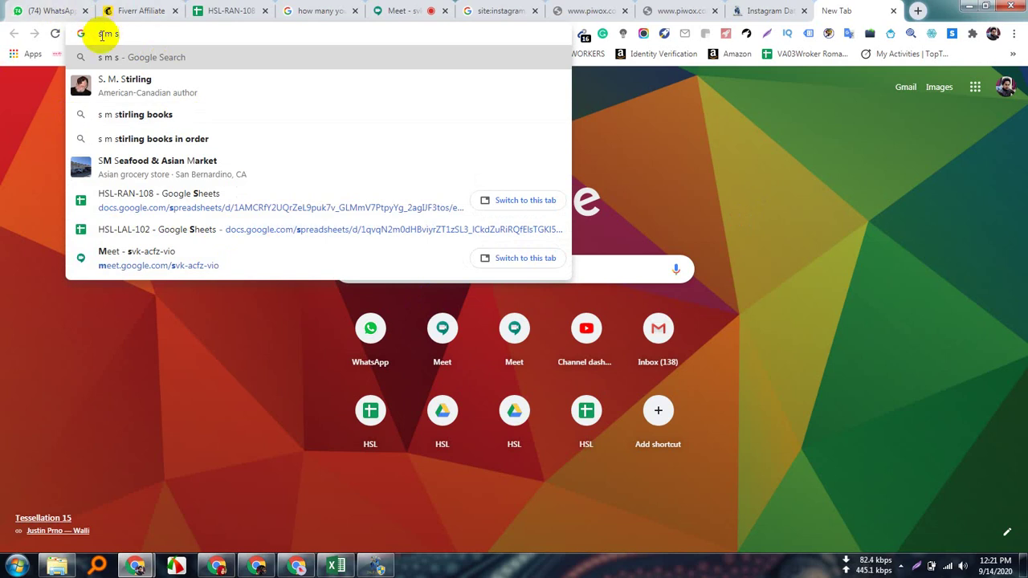
# Return to the HSL-RAN-108 chat in WhatsApp Web and check the upload of the zip file
pyautogui.click(755, 11)
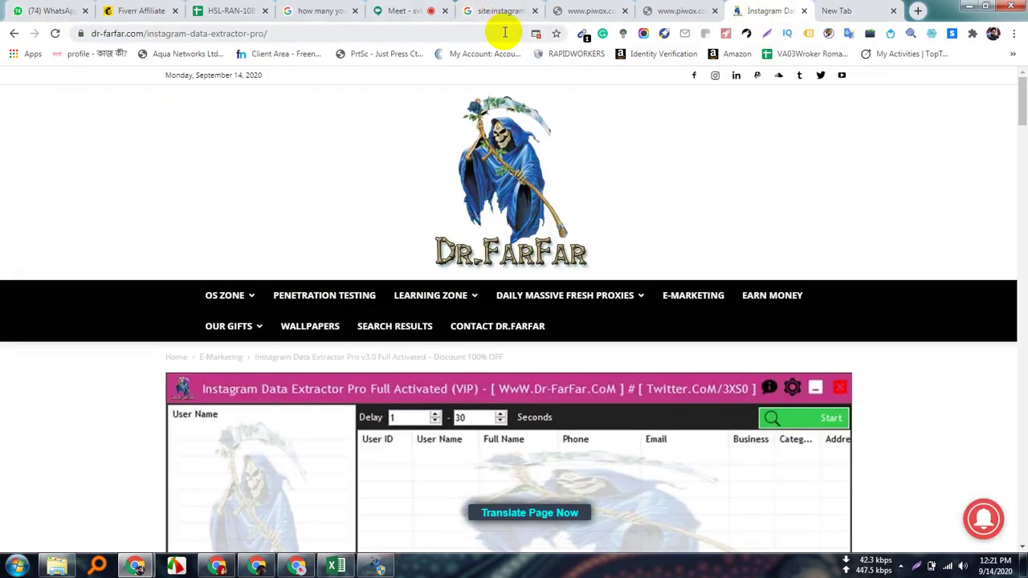
pyautogui.click(62, 13)
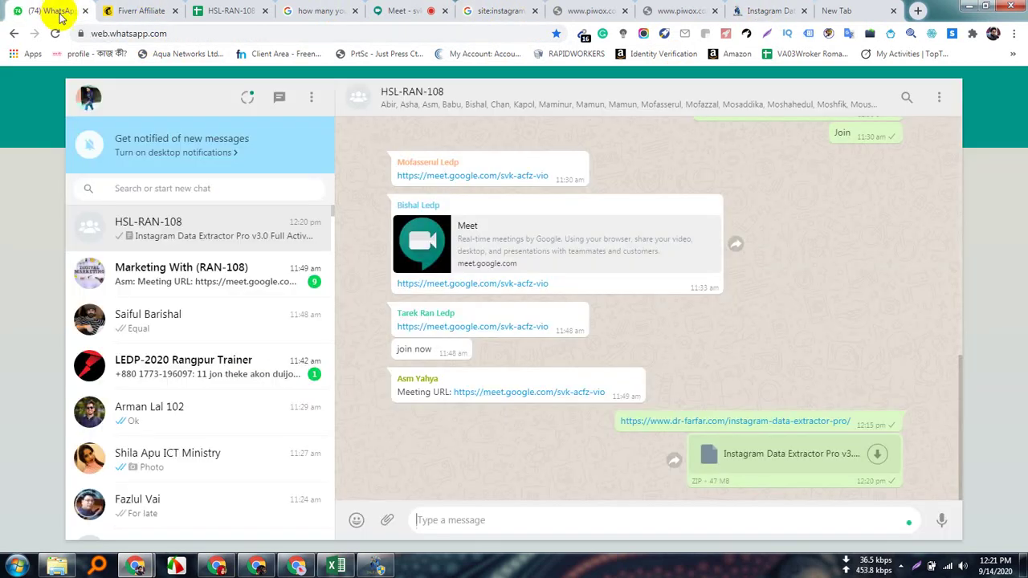
pyautogui.scroll(3, 711, 447)
pyautogui.scroll(-3, 709, 449)
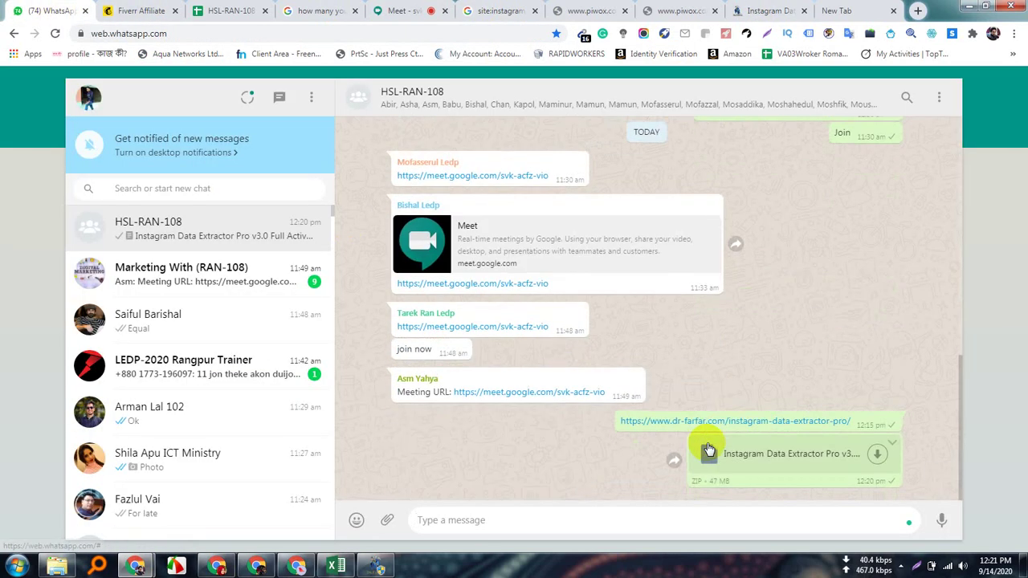
pyautogui.scroll(3, 709, 447)
pyautogui.scroll(-3, 710, 447)
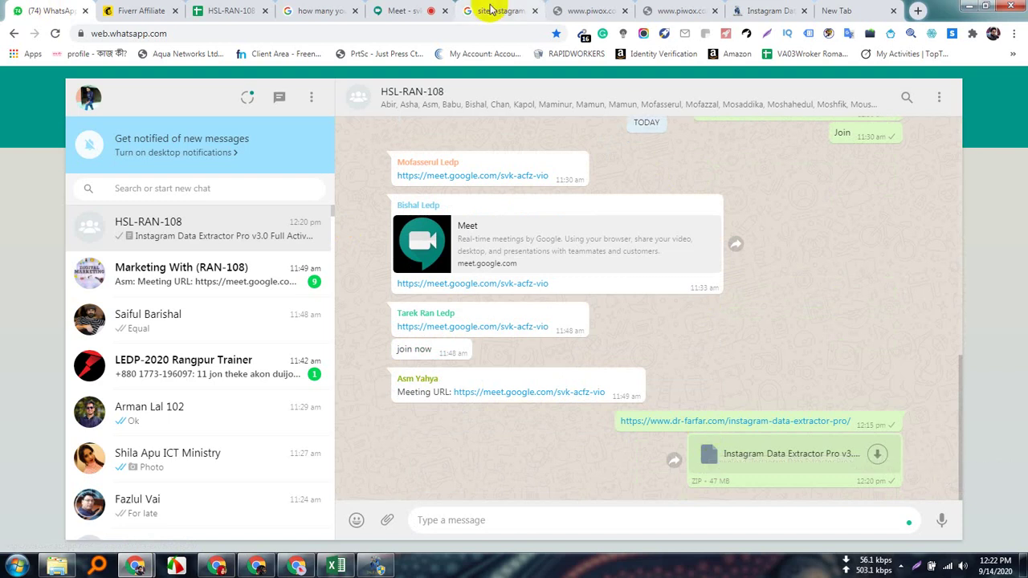
# Look over the Fiverr Affiliate page, the HSL-RAN-108 spreadsheet, the WhatsApp chat and the Google Meet chat
pyautogui.click(139, 8)
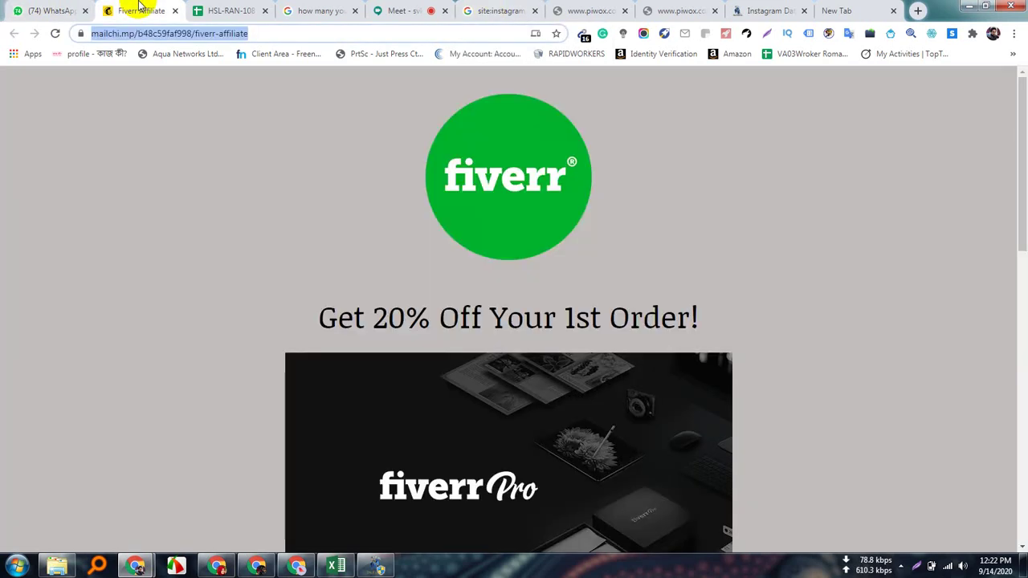
pyautogui.click(230, 9)
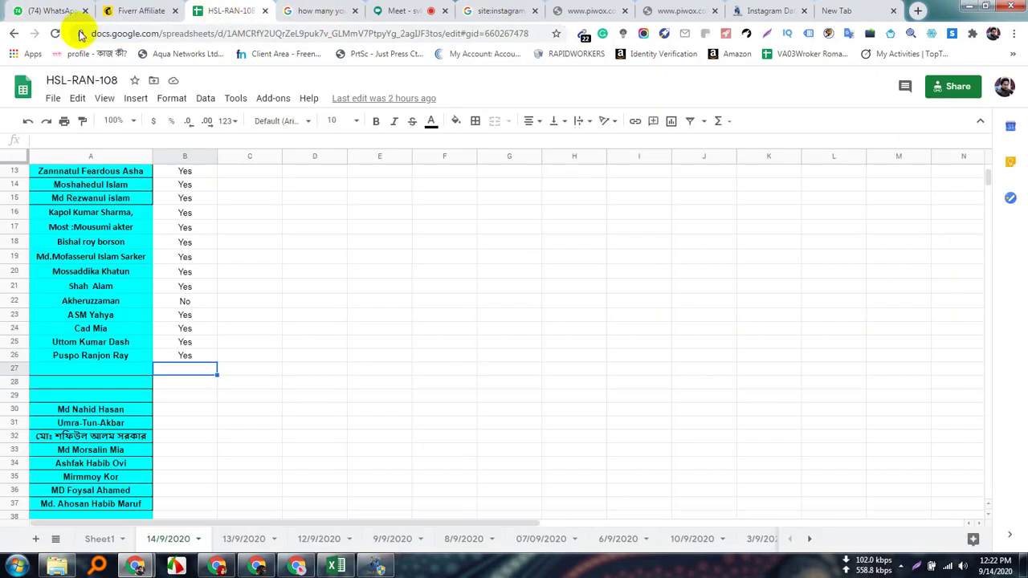
pyautogui.click(47, 10)
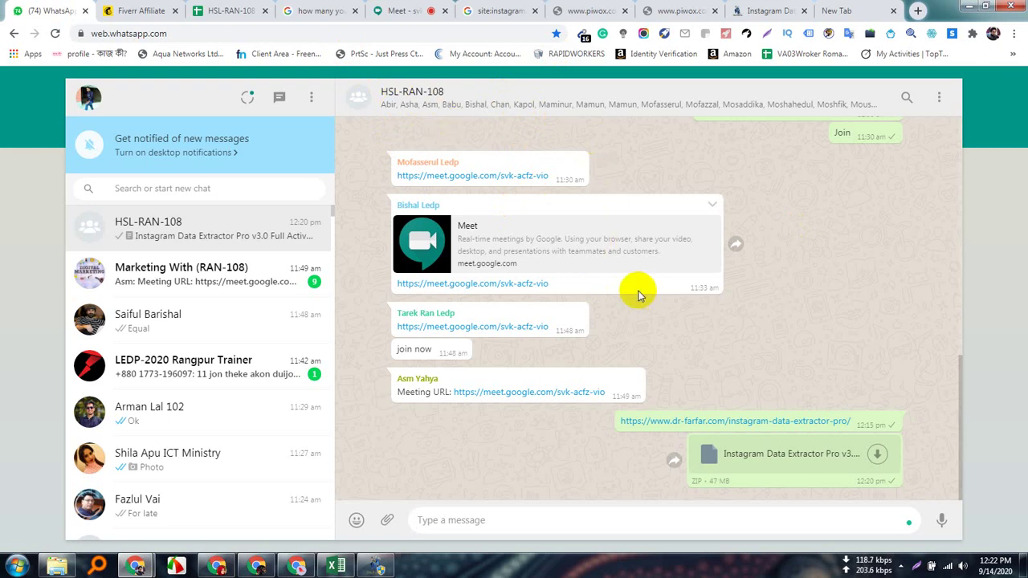
pyautogui.click(411, 10)
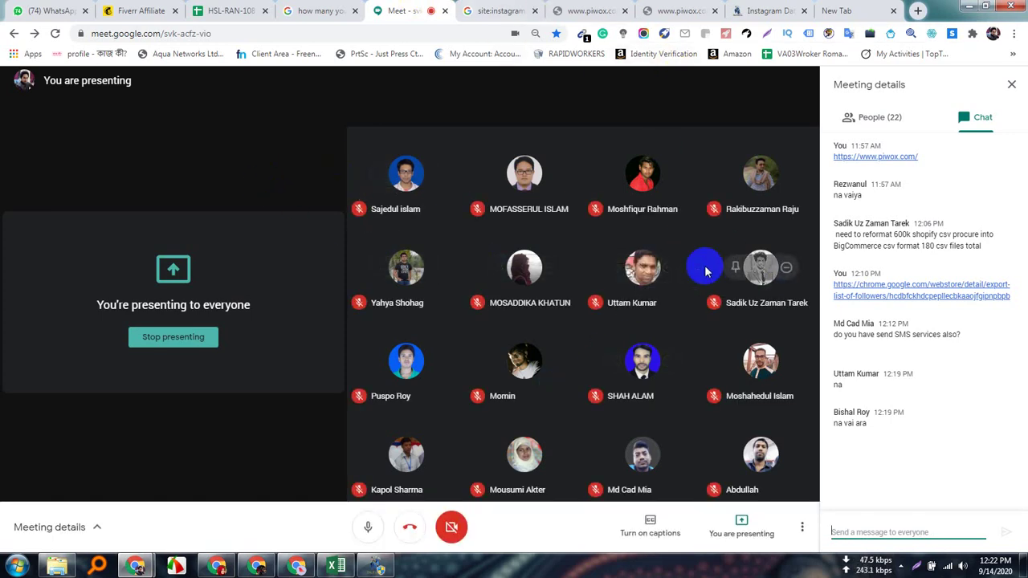
# Switch to Instagram Data Extractor Pro from its download page and minimize the Chrome windows behind it
pyautogui.click(759, 10)
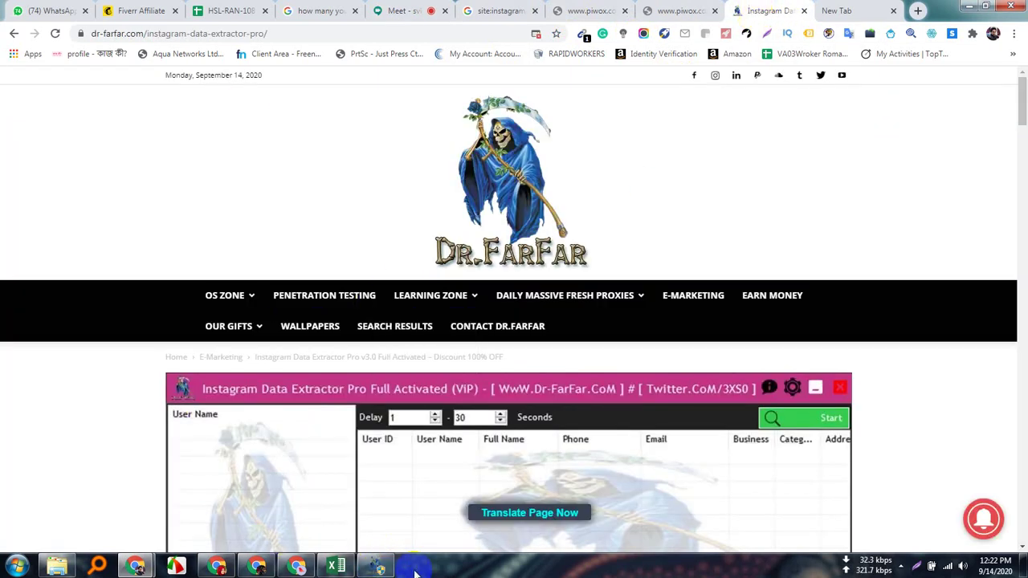
pyautogui.click(380, 567)
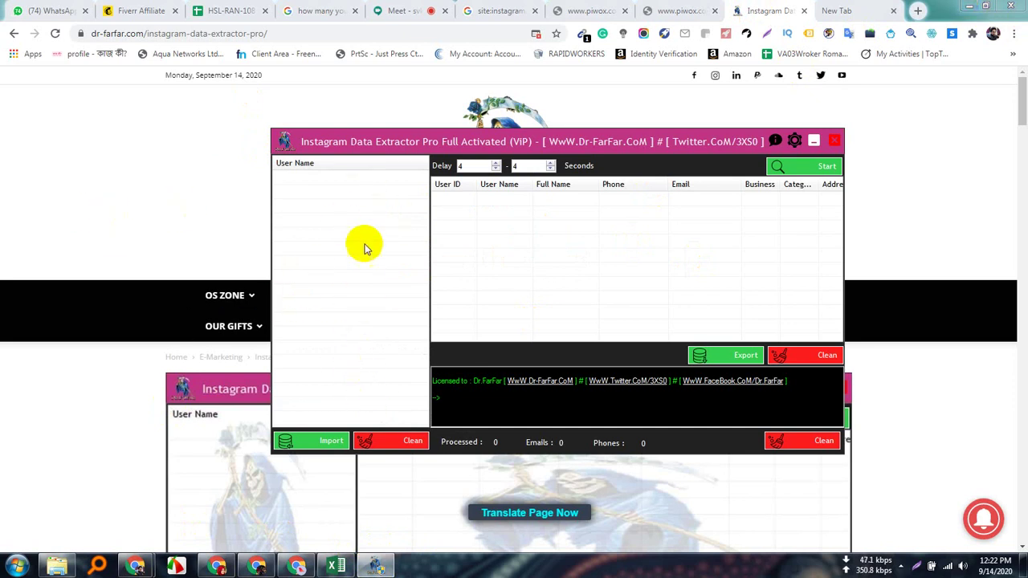
pyautogui.click(968, 8)
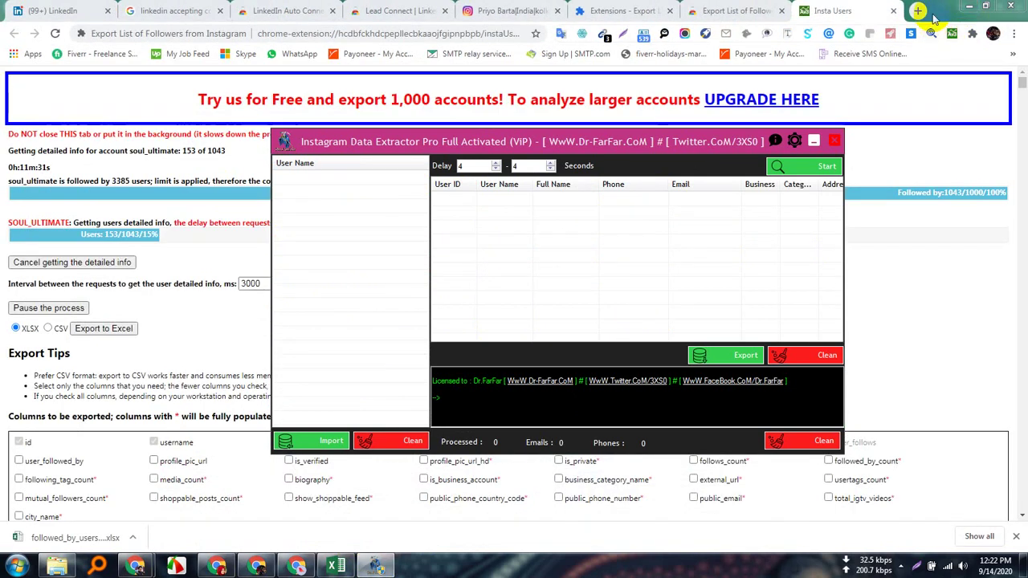
pyautogui.click(970, 10)
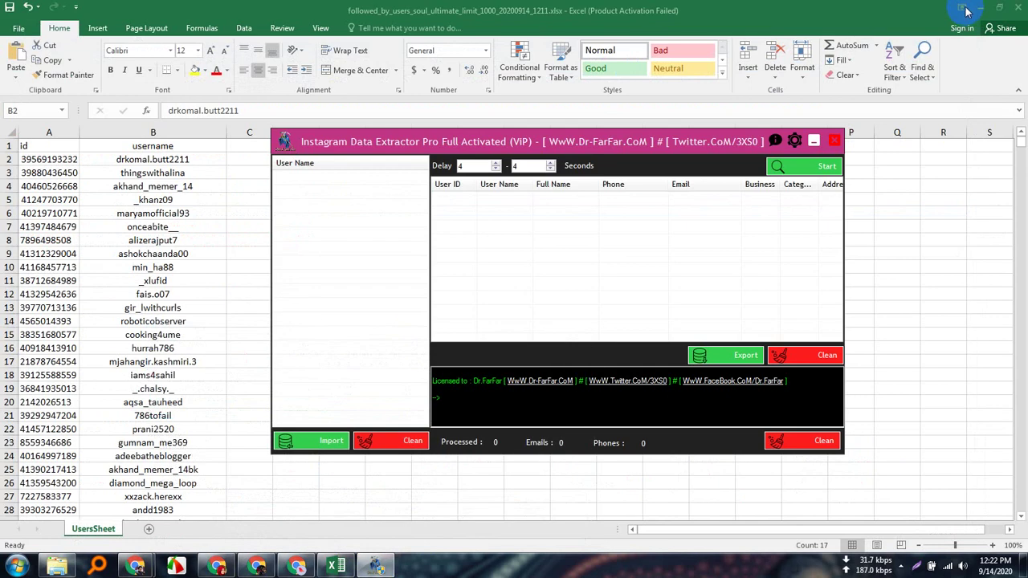
# Switch to the follower workbook in Excel and examine the username list in column B
pyautogui.click(336, 567)
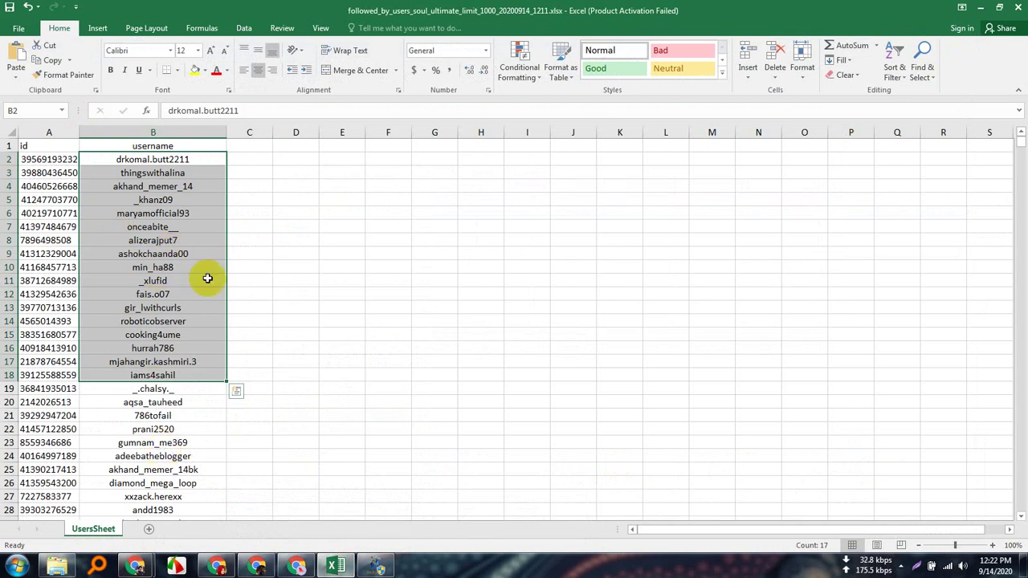
pyautogui.scroll(-4, 204, 459)
pyautogui.scroll(-4, 205, 467)
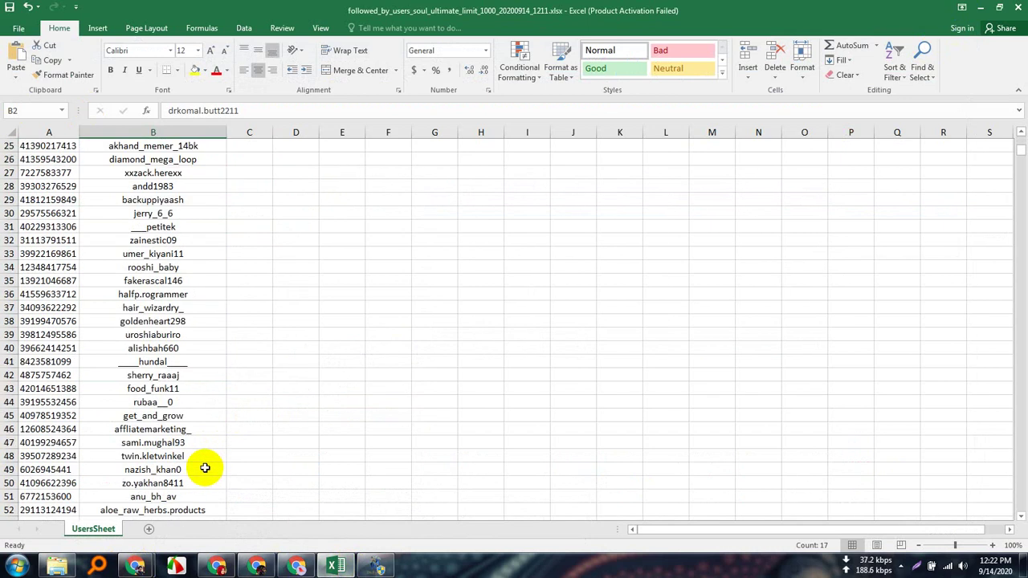
pyautogui.scroll(8, 205, 468)
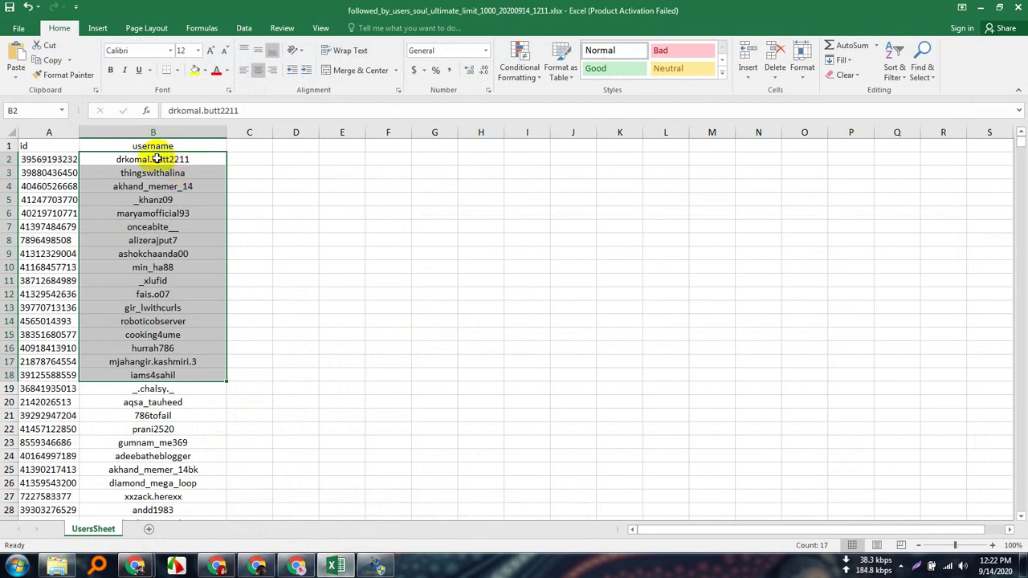
# Copy the usernames in cells B2 to B26 of the follower workbook
pyautogui.moveTo(156, 159); pyautogui.dragTo(184, 477)
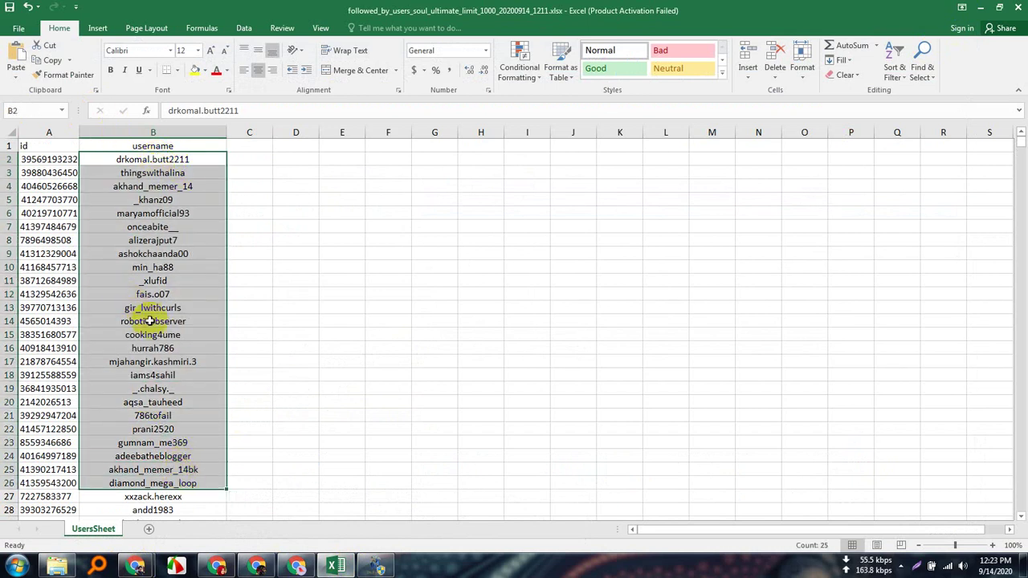
pyautogui.rightClick(150, 323)
pyautogui.click(201, 73)
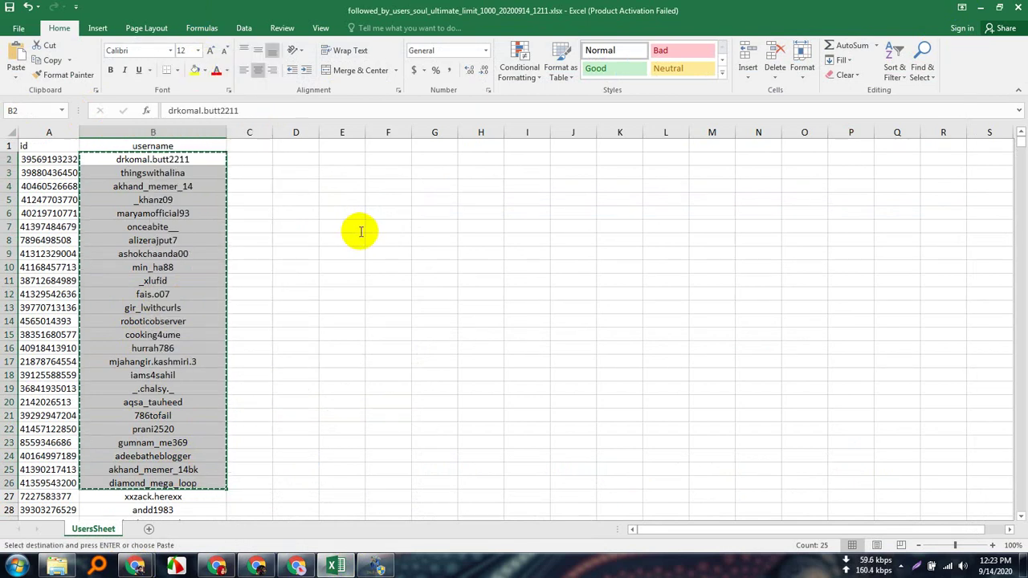
# Minimize Excel and Chrome and reposition the Instagram Data Extractor Pro window on the desktop
pyautogui.click(981, 8)
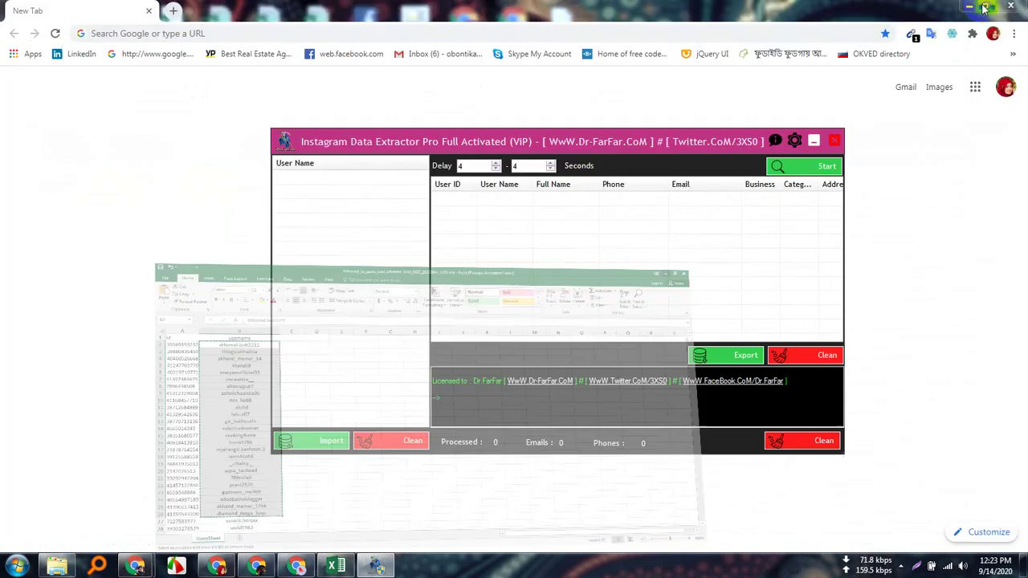
pyautogui.click(968, 8)
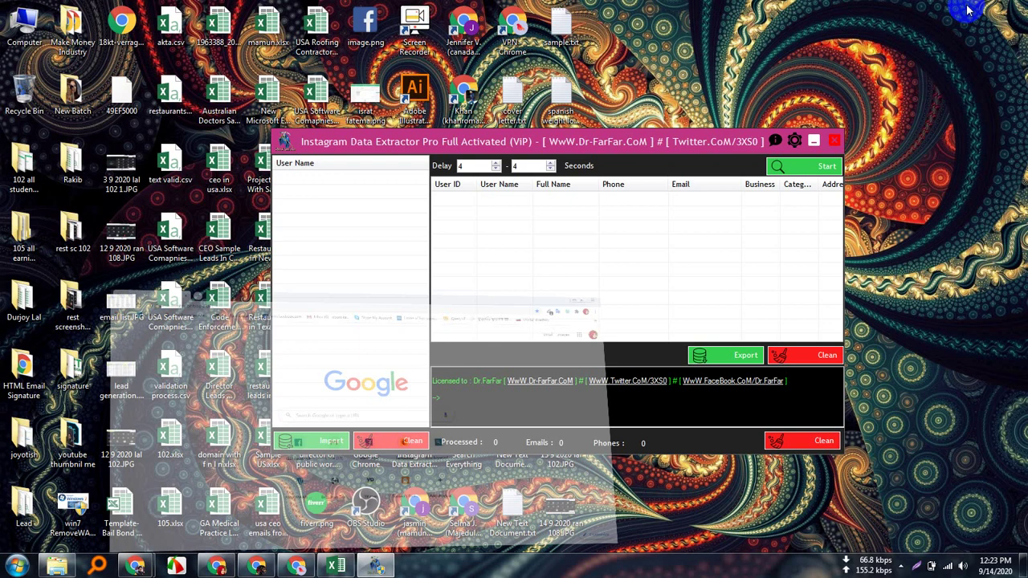
pyautogui.click(628, 162)
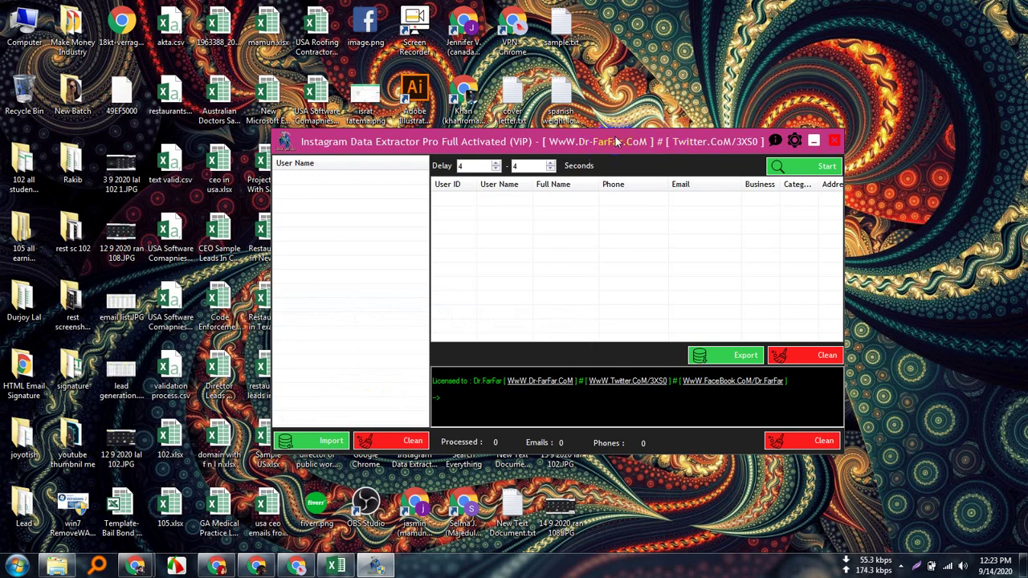
pyautogui.moveTo(617, 141); pyautogui.dragTo(350, 127)
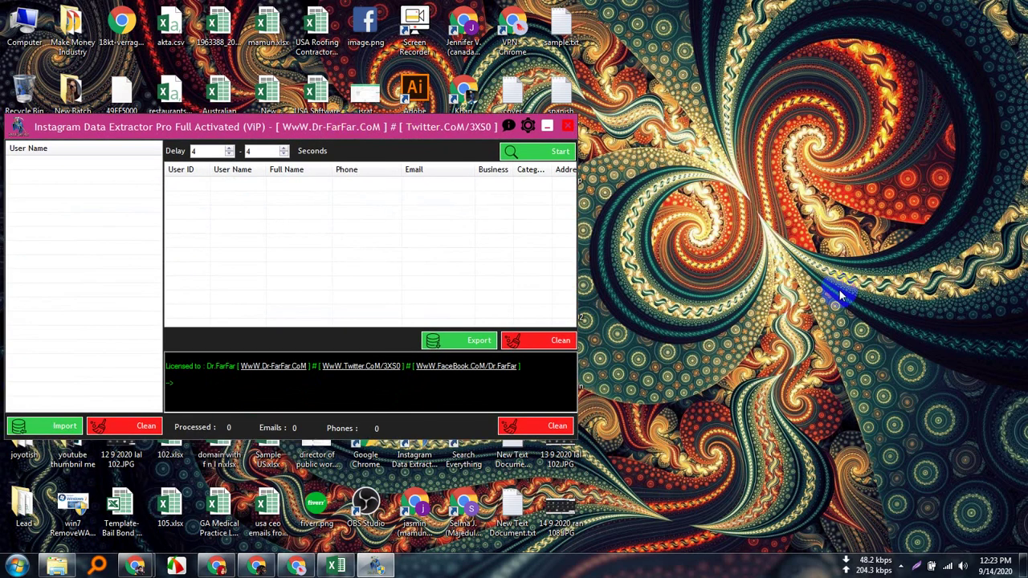
pyautogui.click(767, 201)
pyautogui.moveTo(433, 131); pyautogui.dragTo(643, 156)
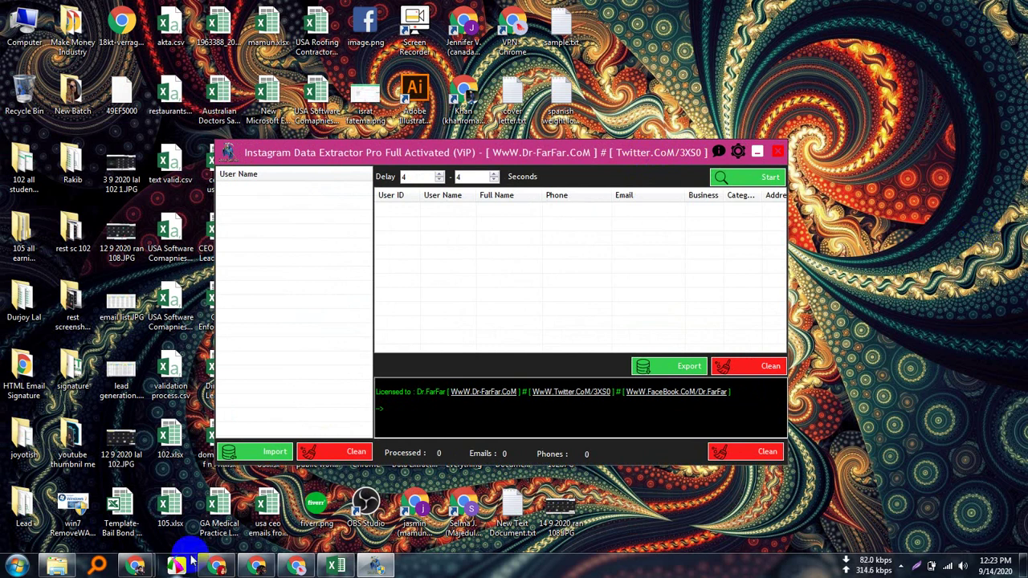
pyautogui.click(255, 294)
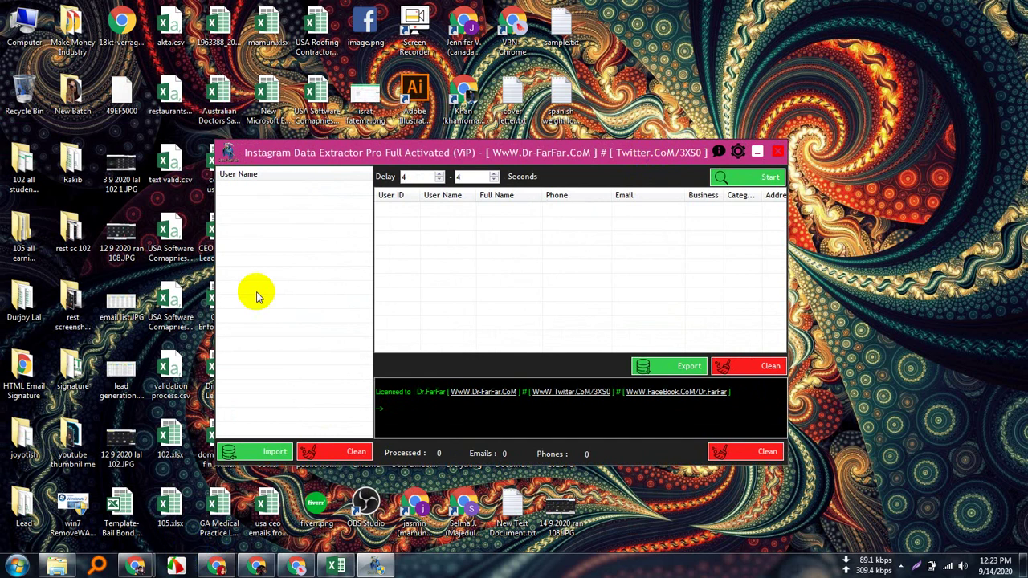
pyautogui.click(901, 566)
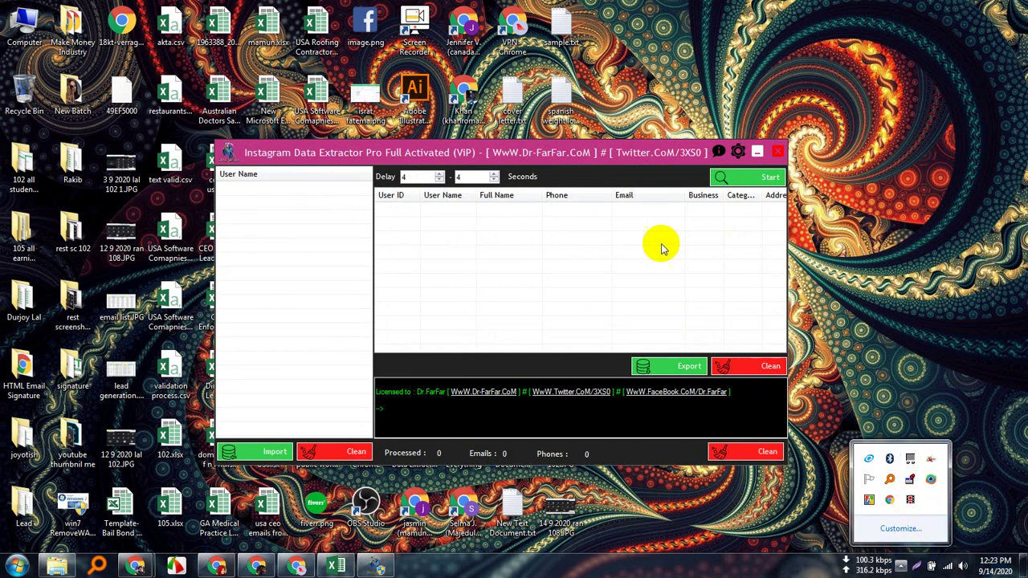
pyautogui.click(911, 500)
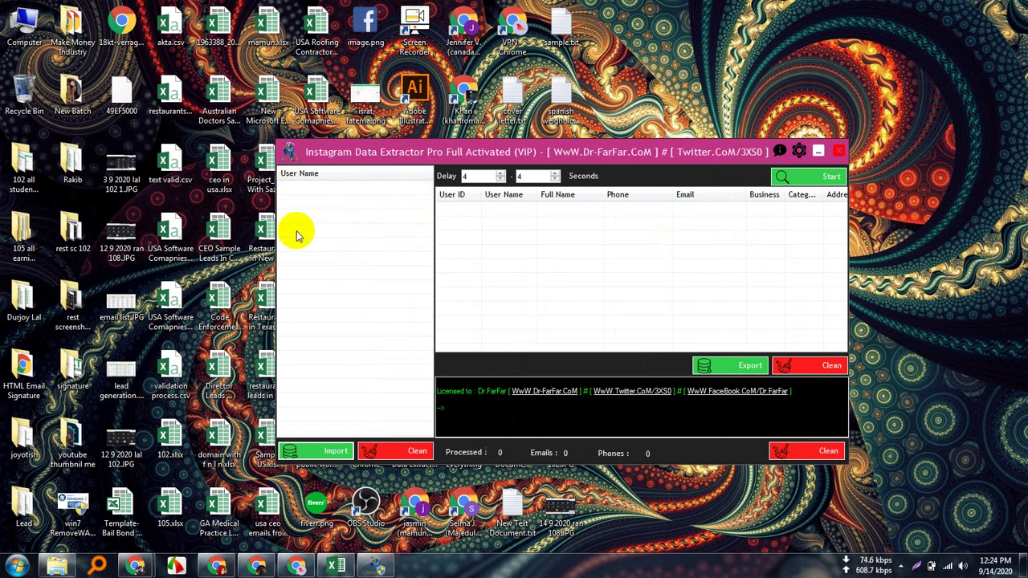
# Open New Text Document.txt from the practice job folder on New Volume (N:)
pyautogui.doubleClick(25, 24)
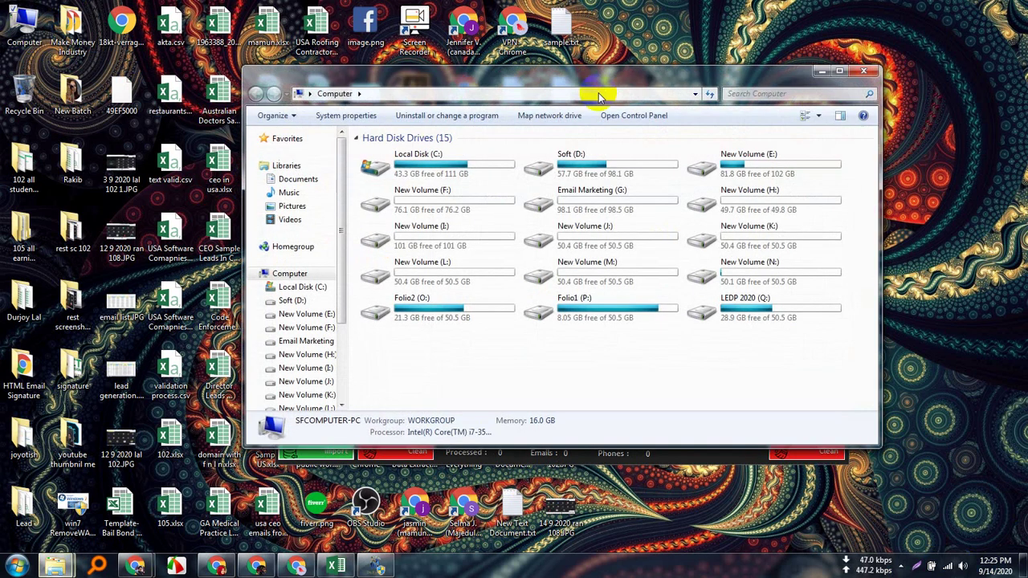
pyautogui.click(841, 72)
pyautogui.click(362, 174)
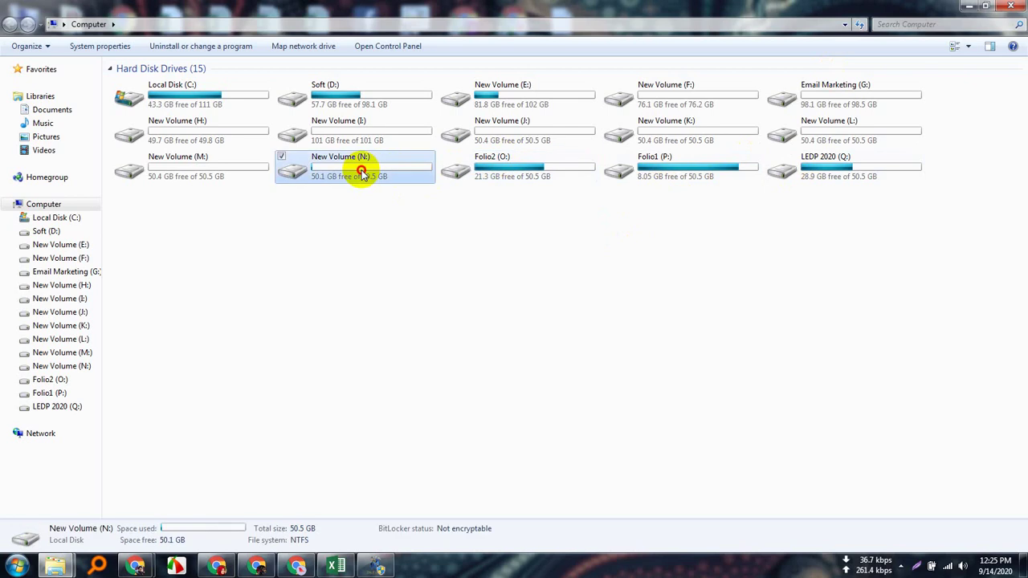
pyautogui.doubleClick(361, 174)
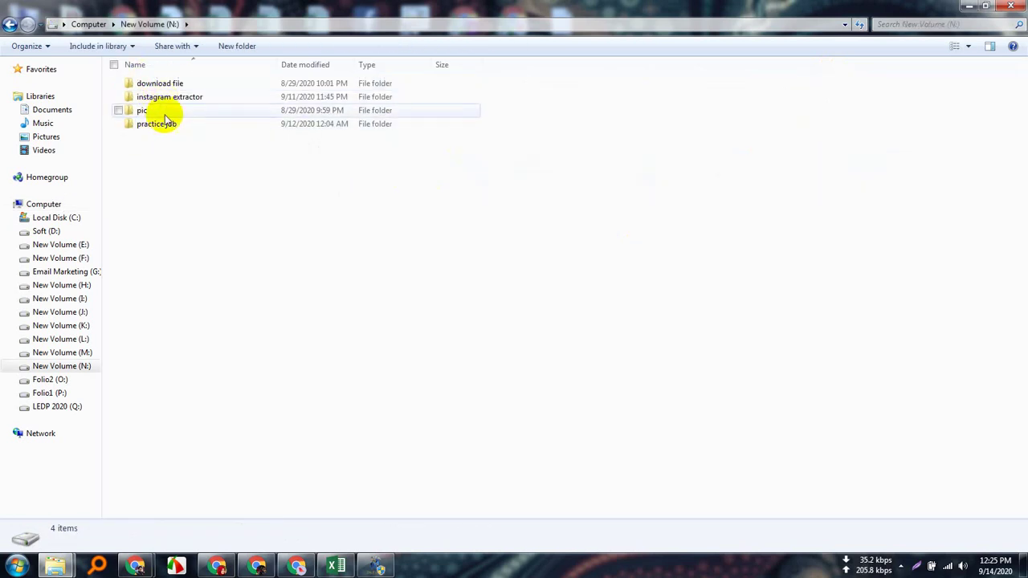
pyautogui.doubleClick(171, 123)
pyautogui.doubleClick(202, 96)
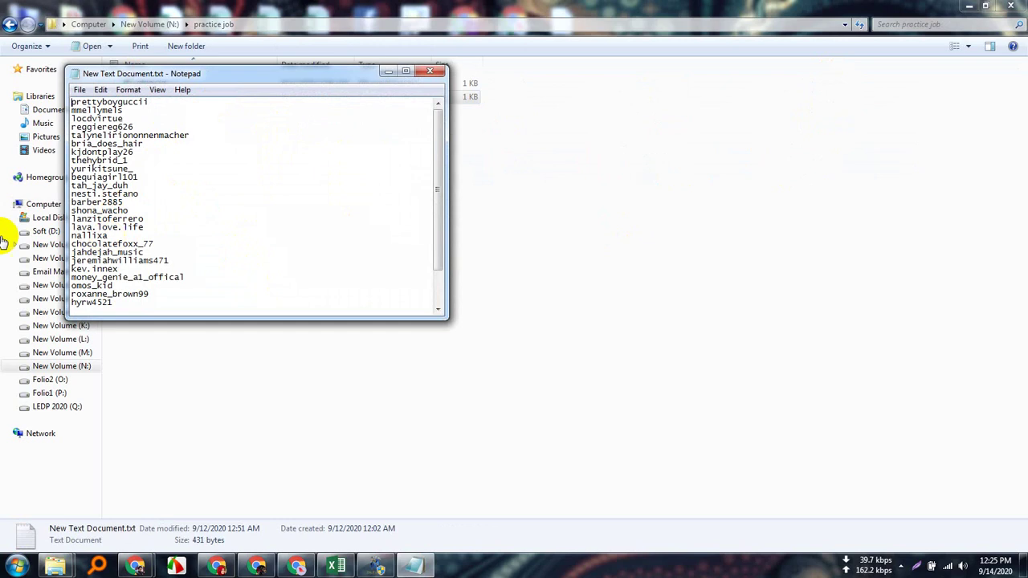
# Look through the one-per-line username list in the text file and return to the practice job folder
pyautogui.scroll(-2, 165, 229)
pyautogui.scroll(2, 171, 236)
pyautogui.scroll(-2, 177, 255)
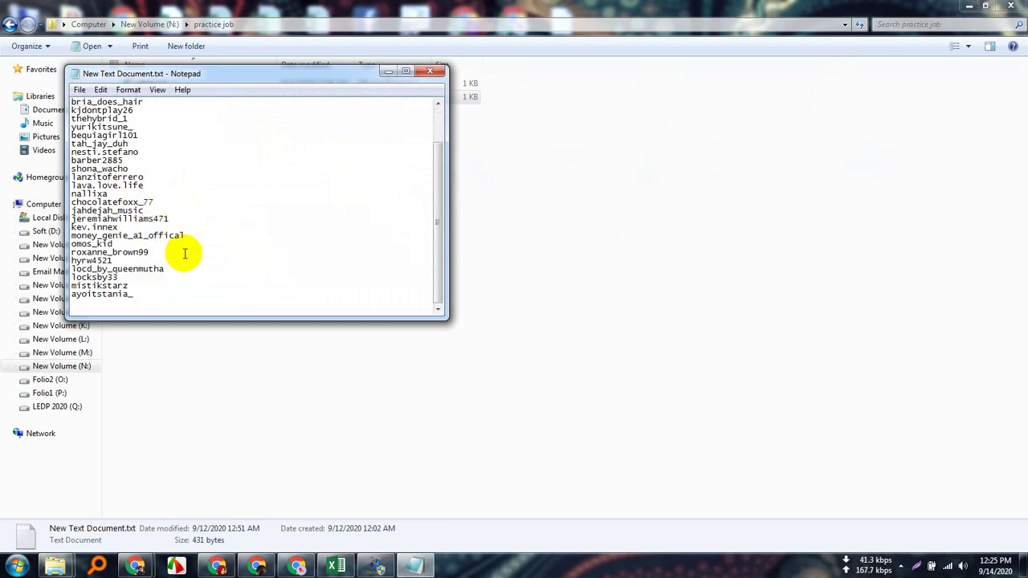
pyautogui.scroll(2, 185, 254)
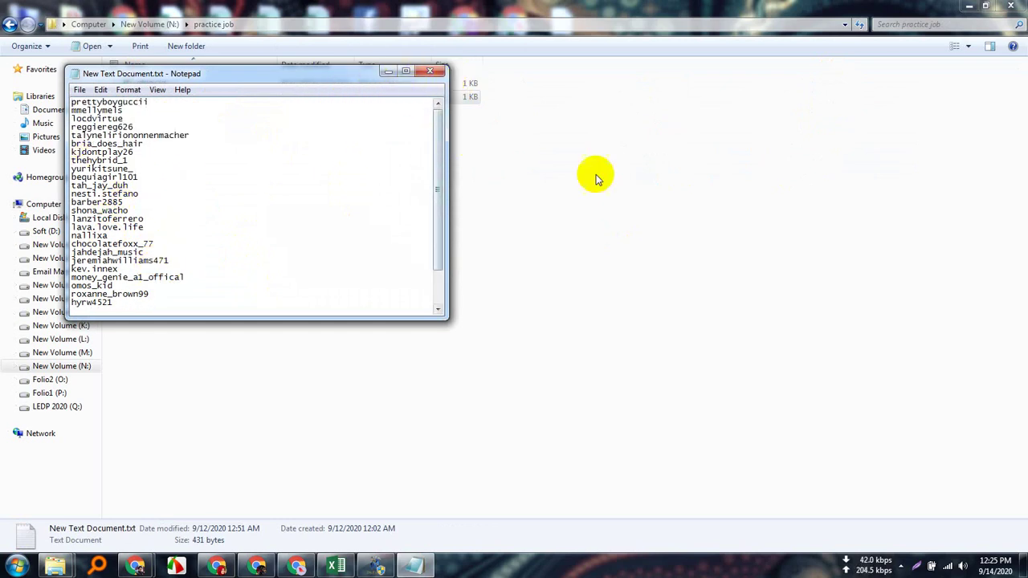
pyautogui.click(596, 178)
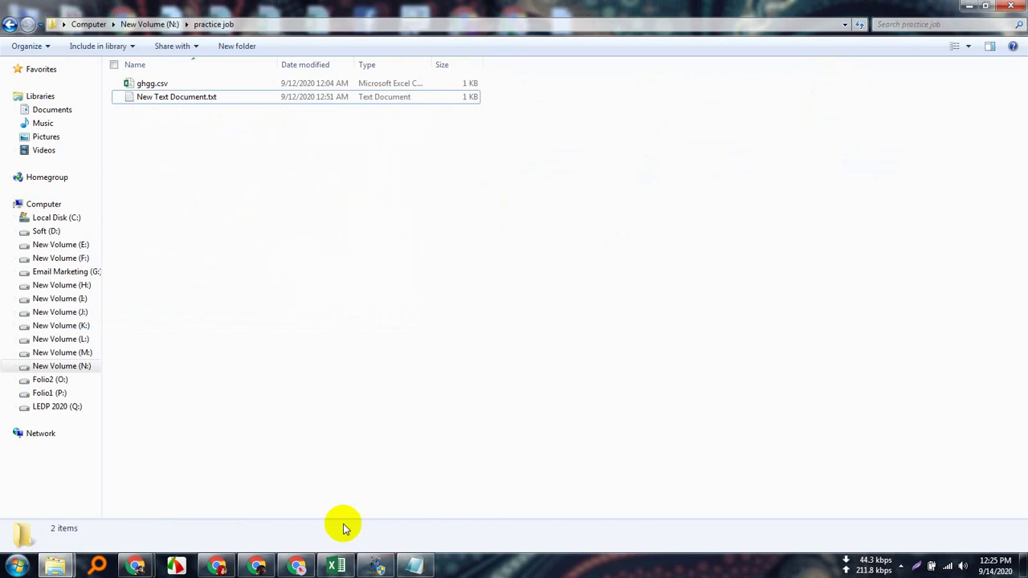
# Switch to Instagram Data Extractor Pro and import the usernames from New Text Document.txt in the practice job folder
pyautogui.click(375, 567)
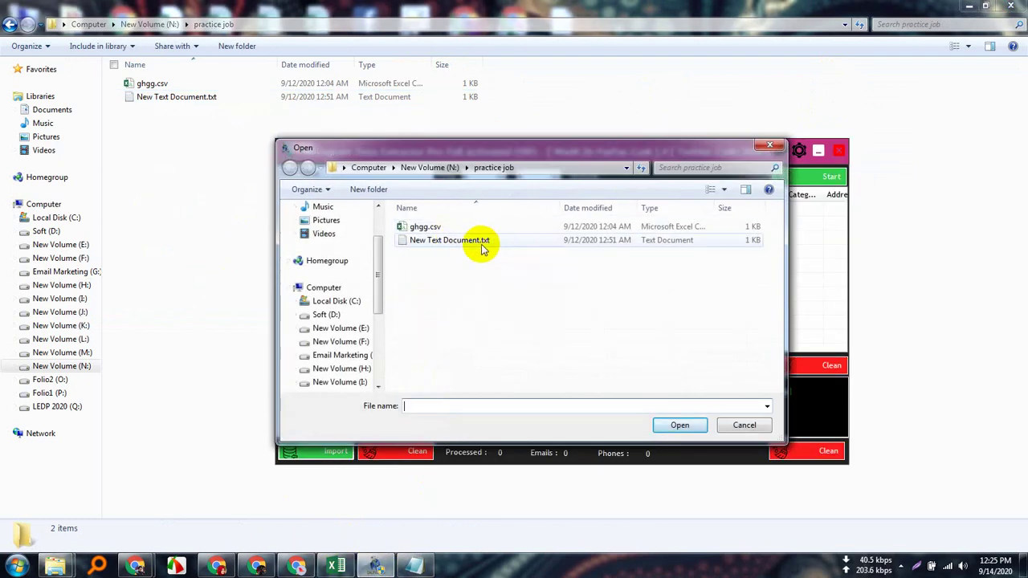
pyautogui.doubleClick(482, 245)
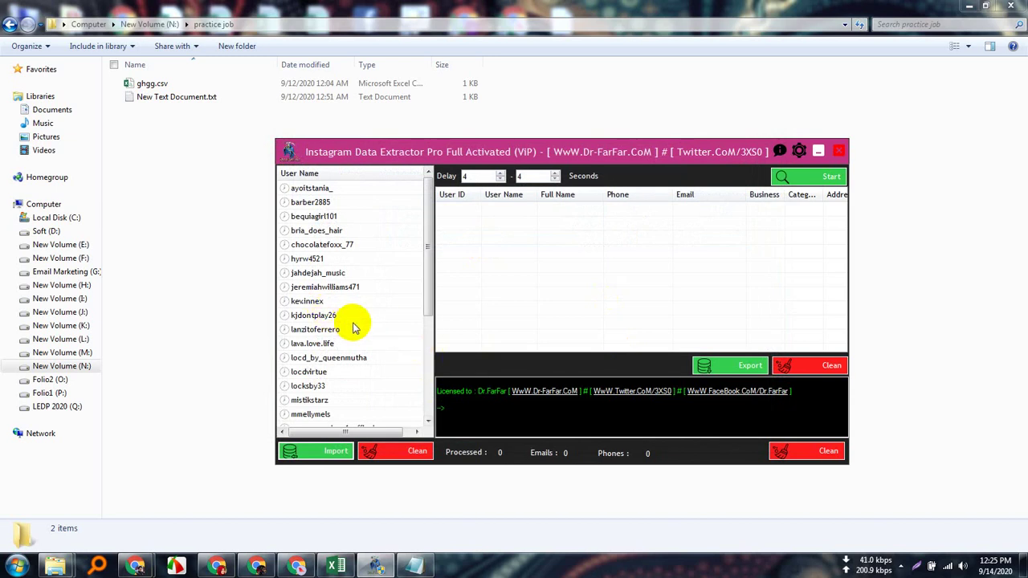
pyautogui.moveTo(428, 252); pyautogui.dragTo(441, 226)
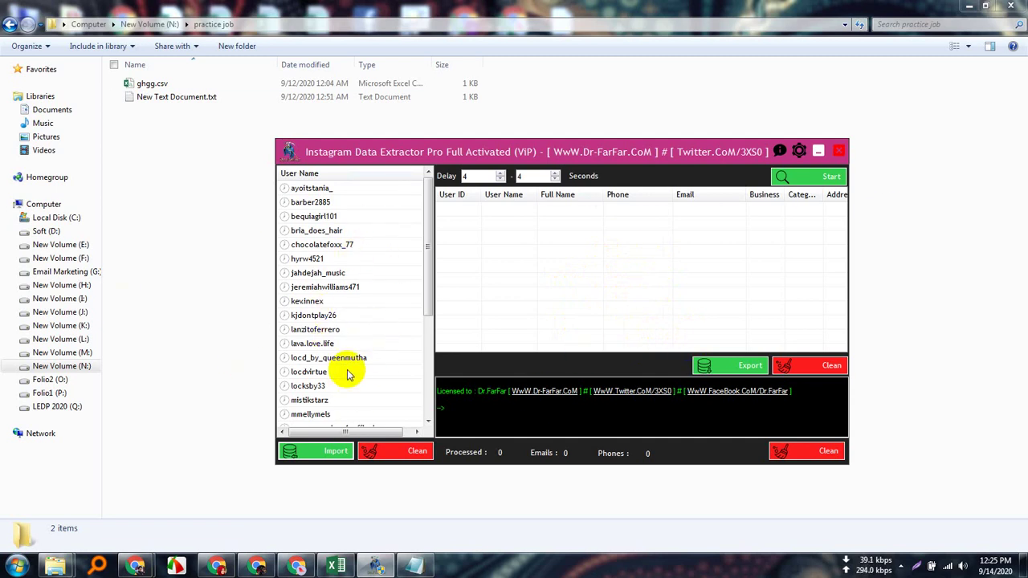
# Start extracting data for the imported usernames, close the dr-farfar.com tab that opens and return to the extractor
pyautogui.click(831, 178)
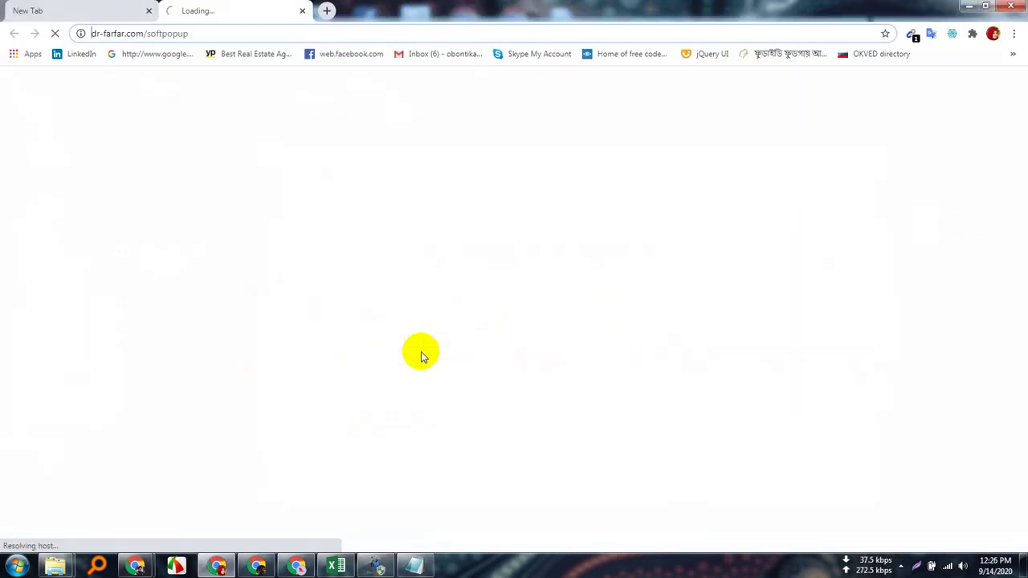
pyautogui.click(300, 11)
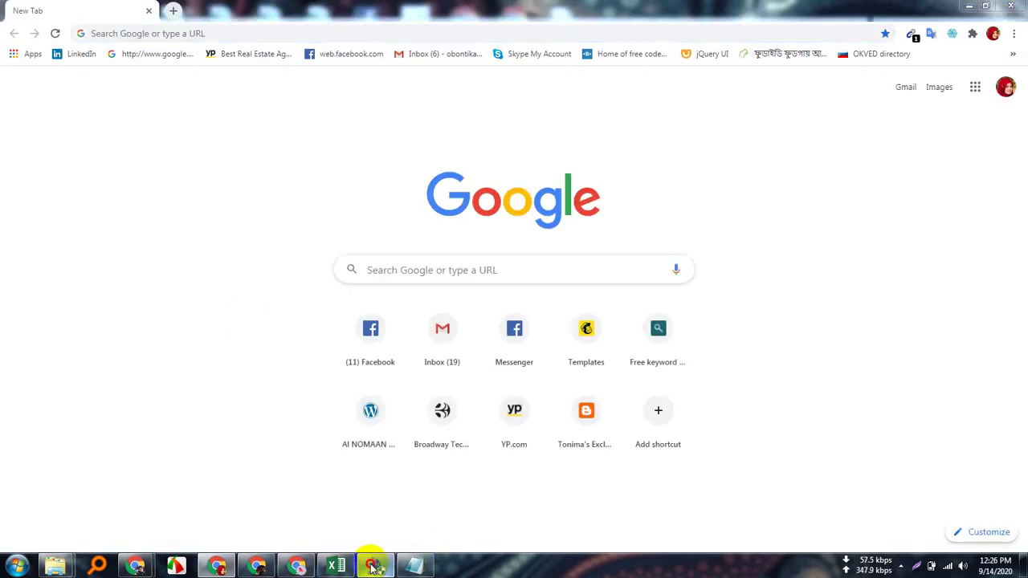
pyautogui.click(374, 566)
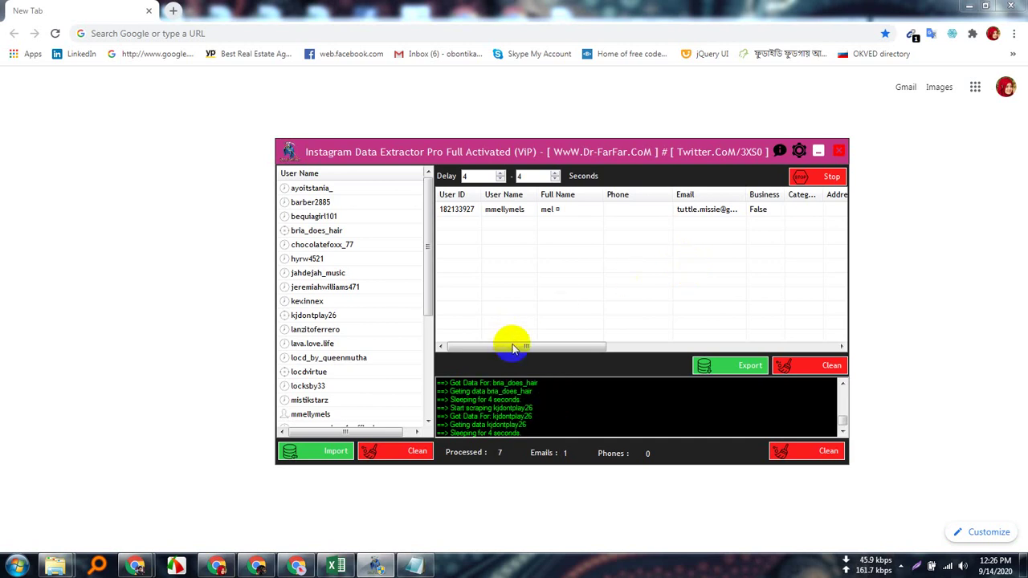
# Follow the extraction progress in the results table and down the username list
pyautogui.click(538, 347)
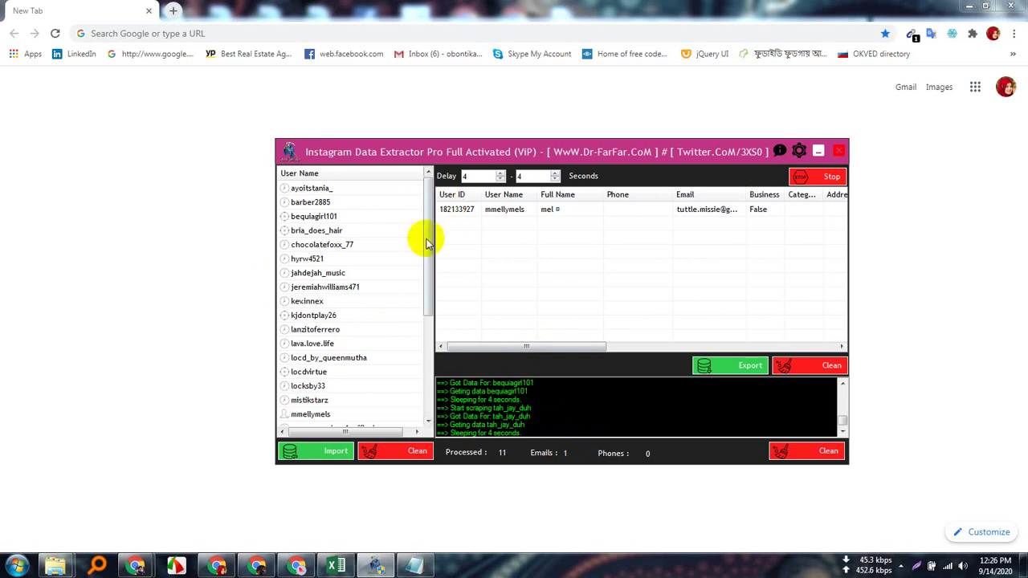
pyautogui.moveTo(426, 241); pyautogui.dragTo(428, 269)
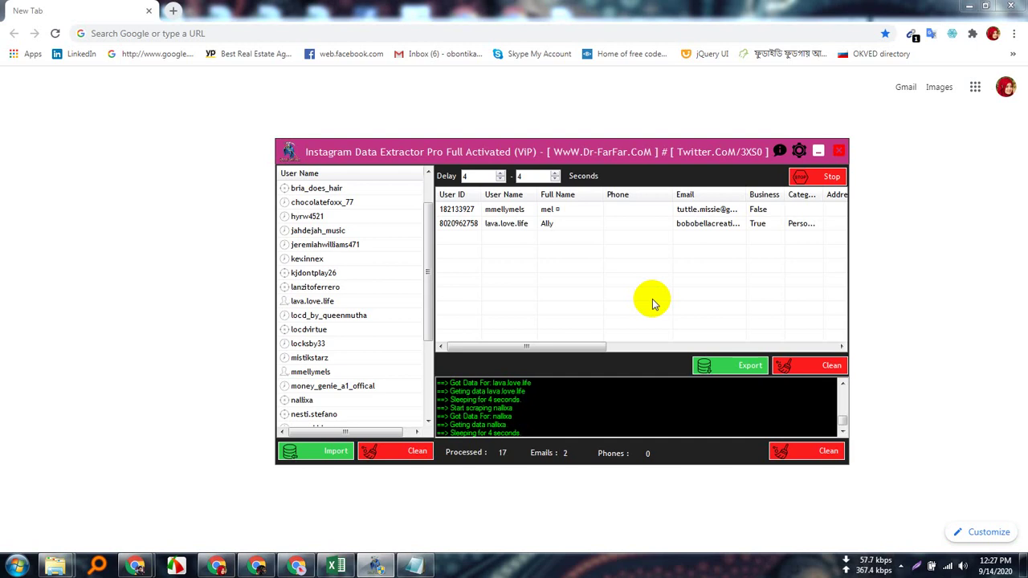
pyautogui.moveTo(426, 292); pyautogui.dragTo(429, 372)
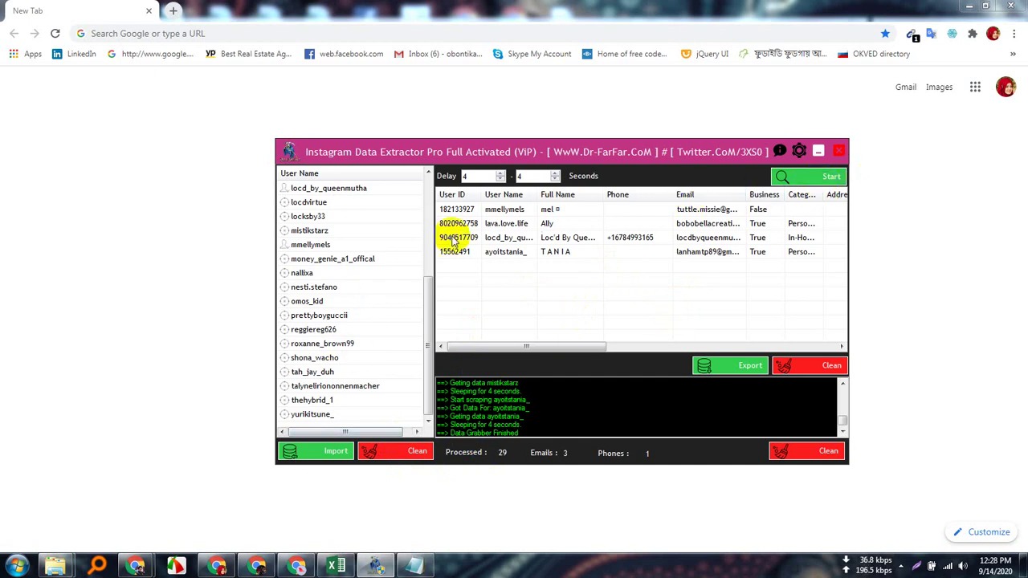
# Start the extraction again, return to the extractor from the browser and look through the username list
pyautogui.click(819, 180)
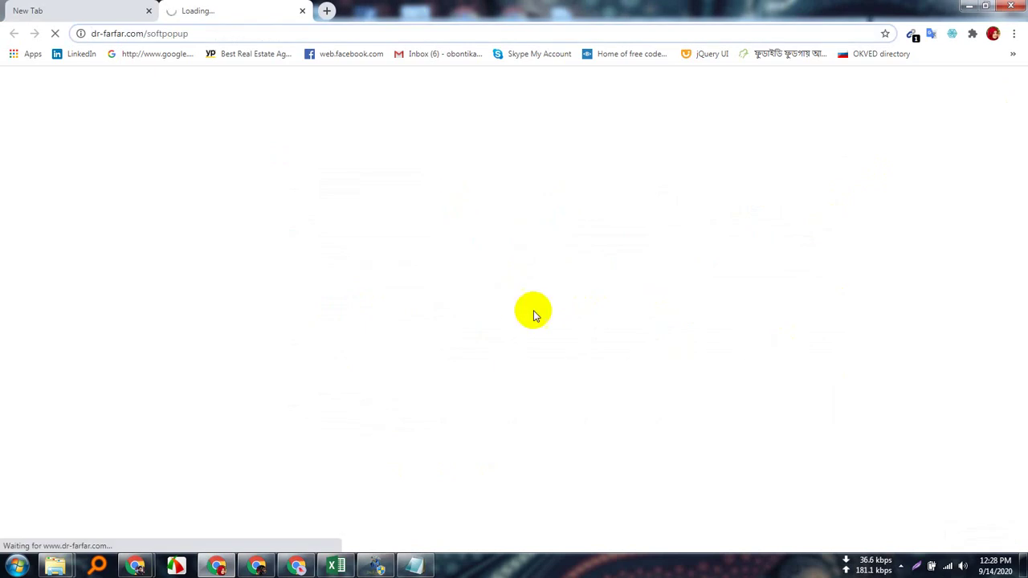
pyautogui.click(376, 567)
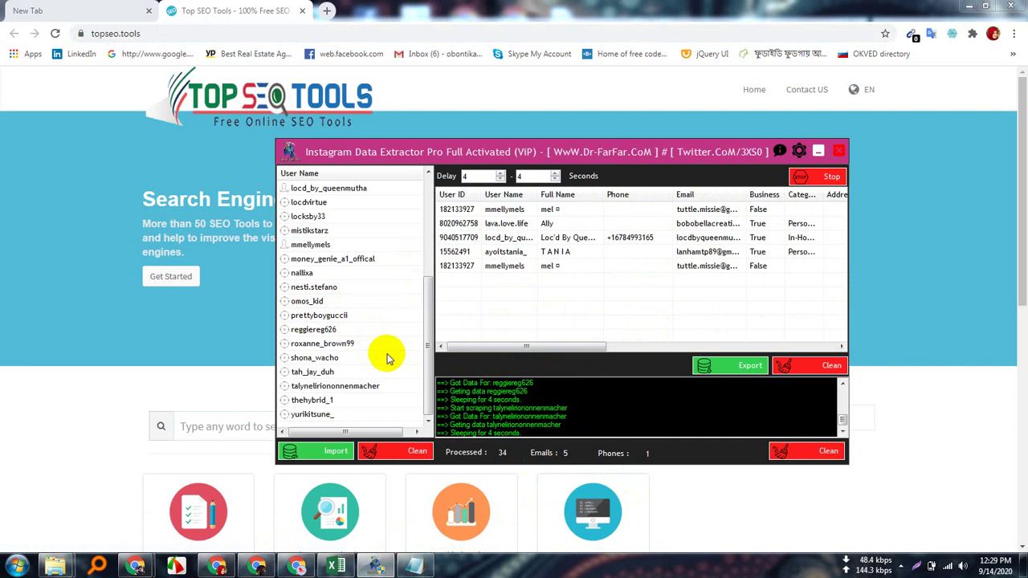
pyautogui.scroll(4, 429, 334)
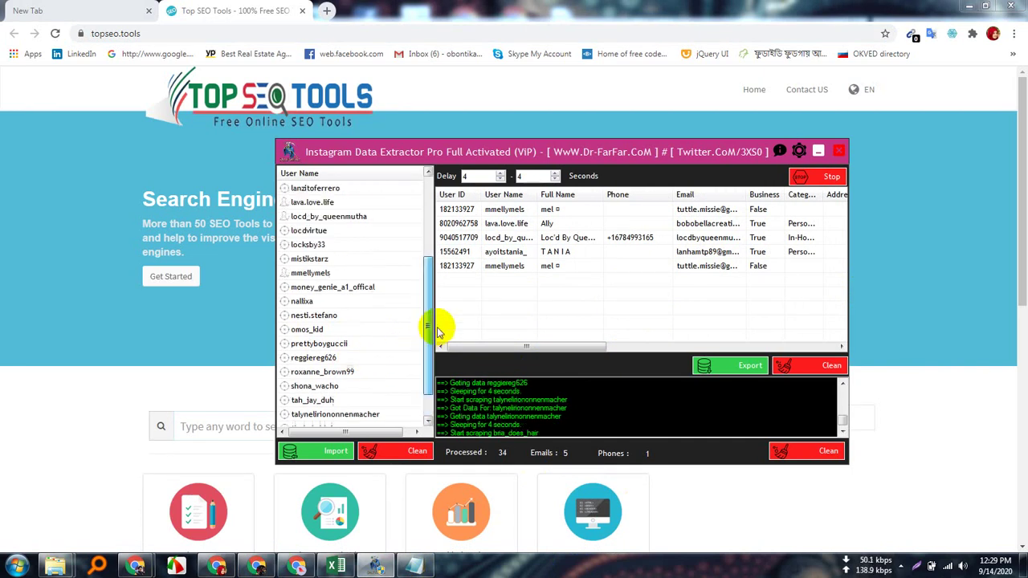
pyautogui.moveTo(427, 217); pyautogui.dragTo(427, 344)
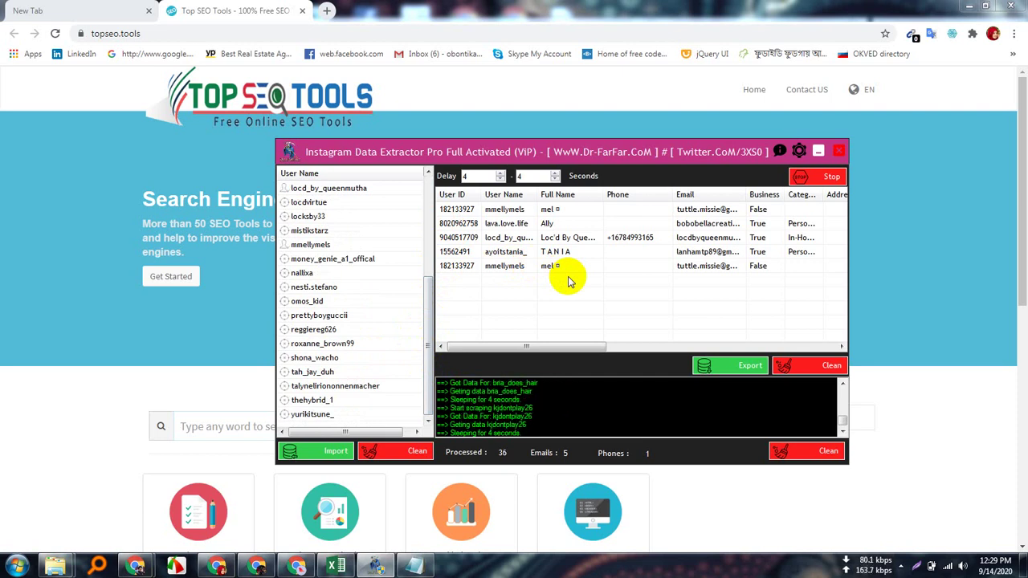
# Check the follower export progress on the Insta Users page in Chrome and return to the extractor
pyautogui.click(215, 567)
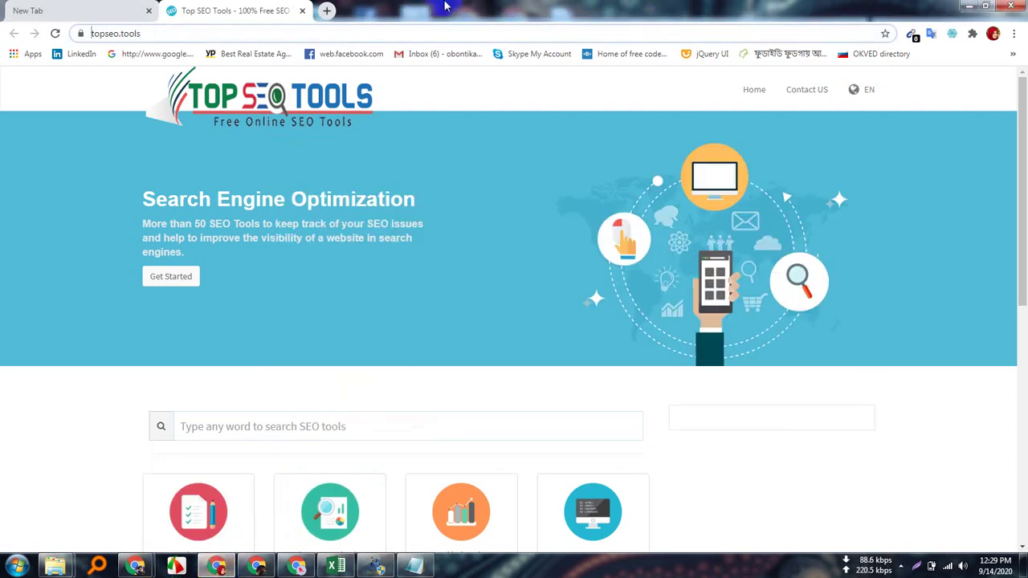
pyautogui.click(255, 566)
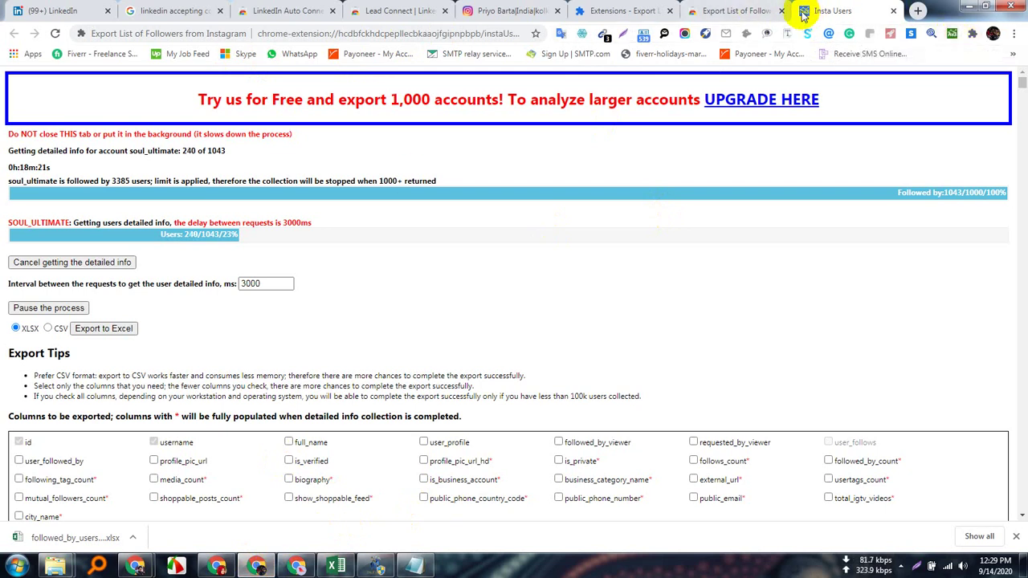
pyautogui.click(376, 566)
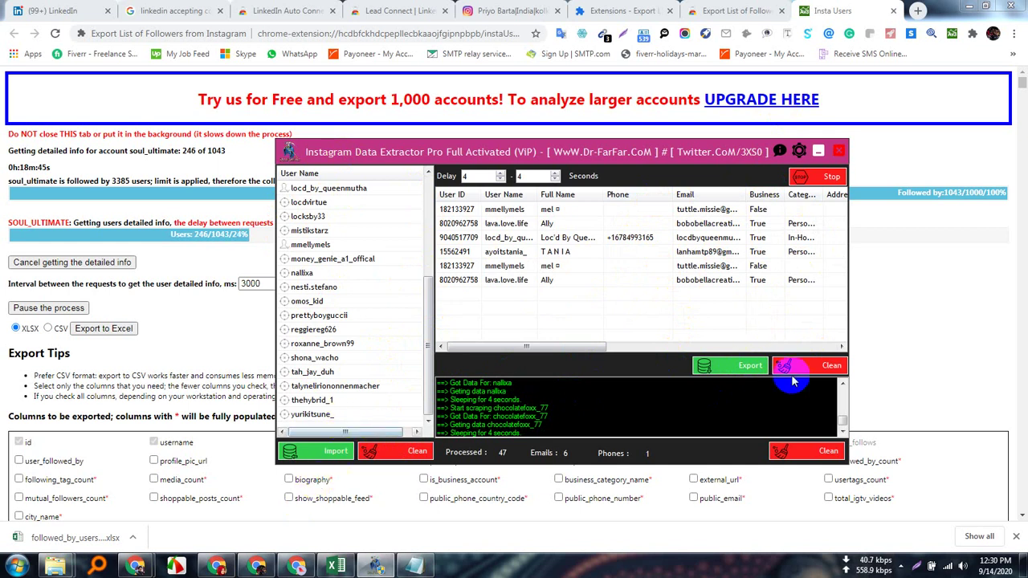
# Export the extracted results with all columns selected to a CSV file named rfgrgg in the practice job folder
pyautogui.click(712, 377)
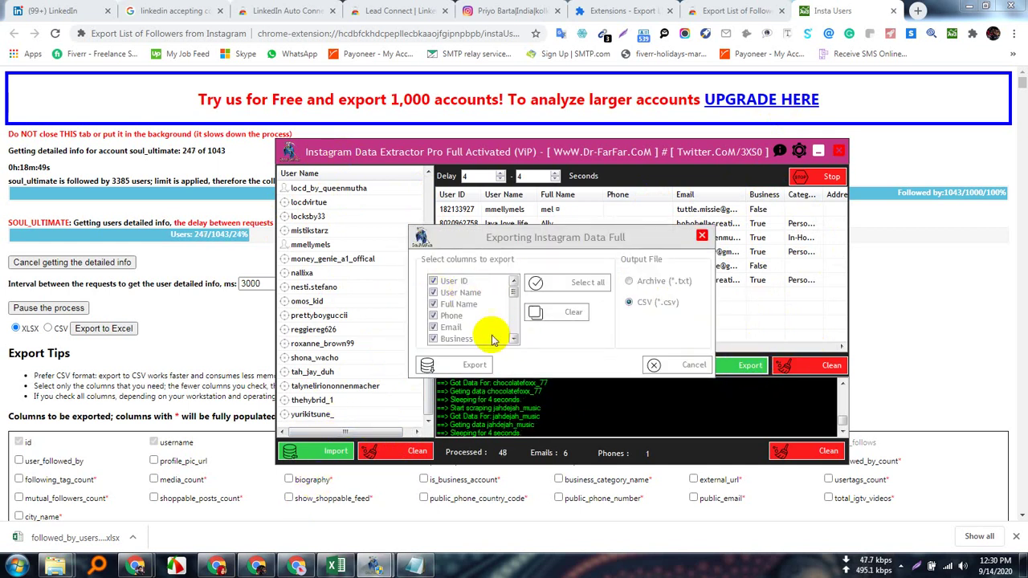
pyautogui.scroll(-3, 473, 313)
pyautogui.scroll(5, 477, 319)
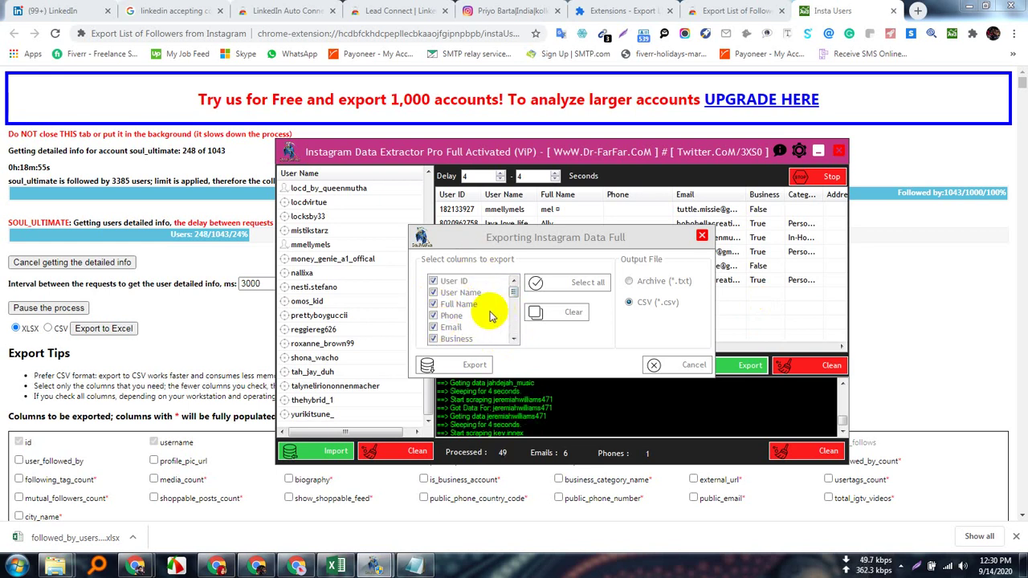
pyautogui.scroll(-1, 492, 316)
pyautogui.scroll(-5, 485, 313)
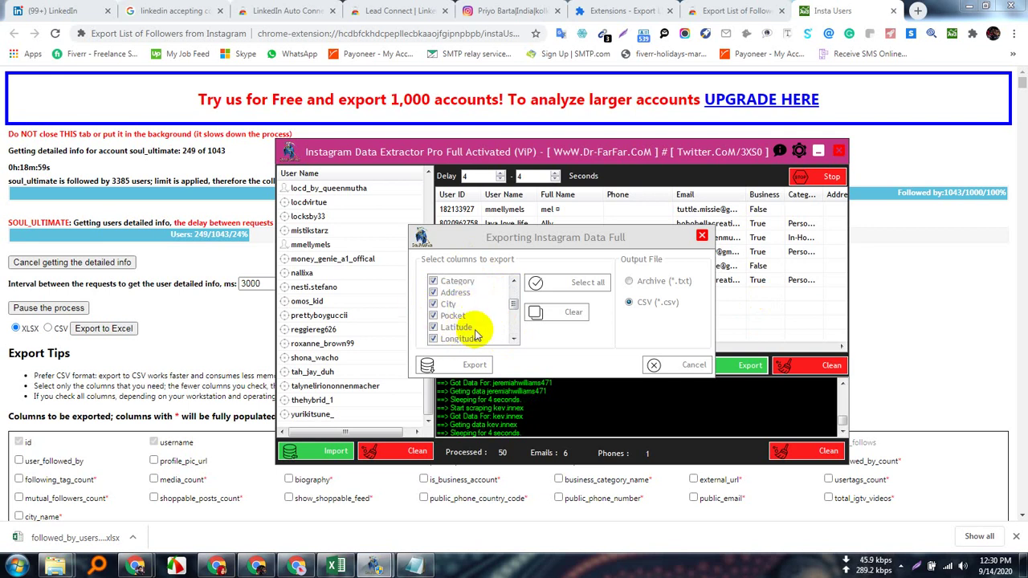
pyautogui.scroll(-3, 505, 321)
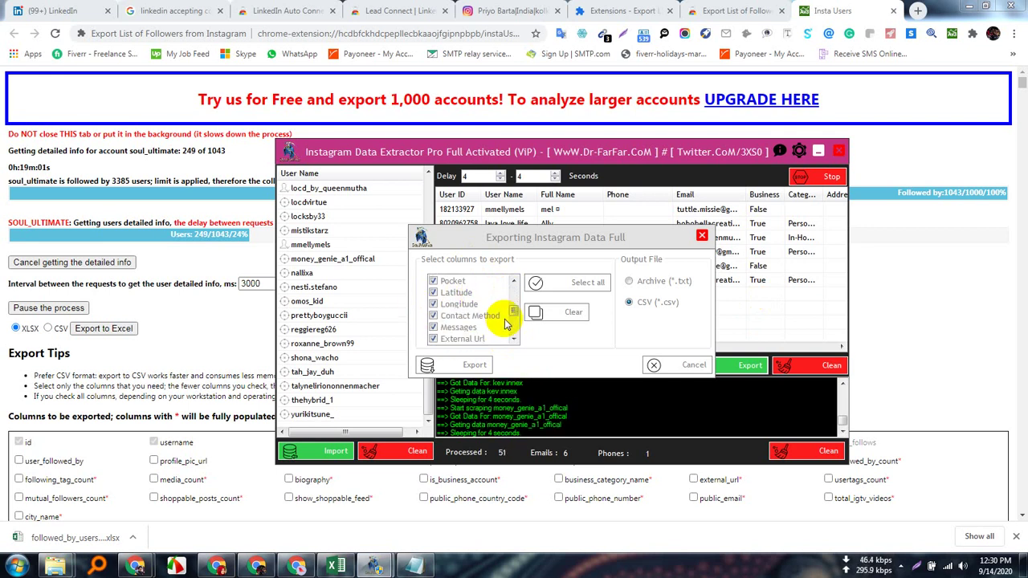
pyautogui.scroll(-3, 511, 314)
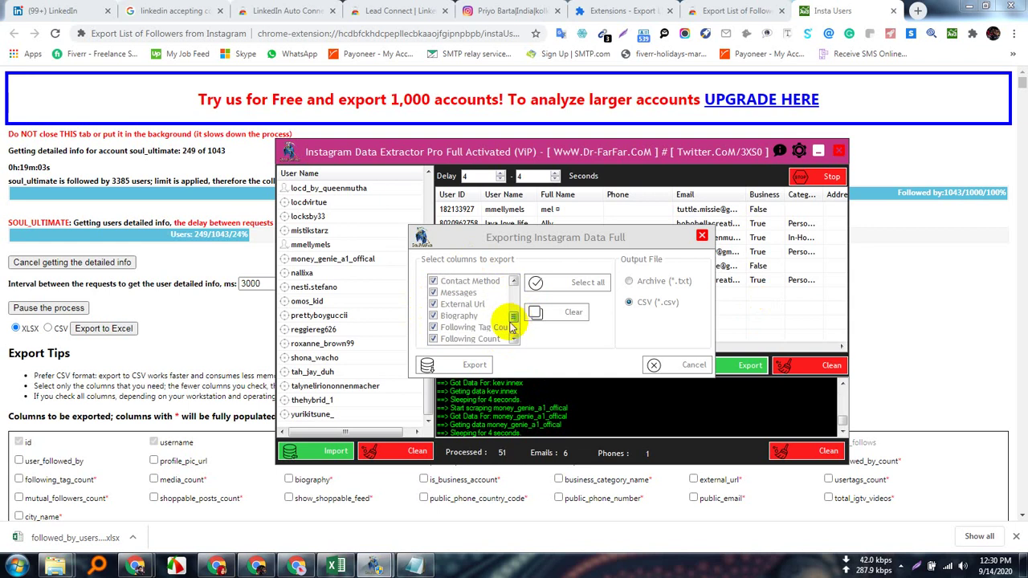
pyautogui.scroll(-5, 491, 342)
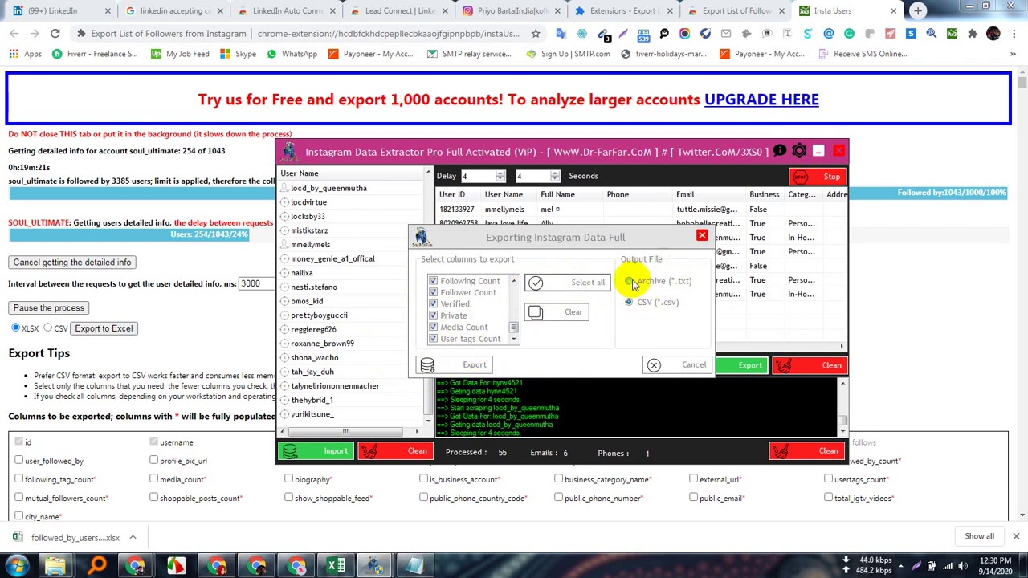
pyautogui.click(464, 366)
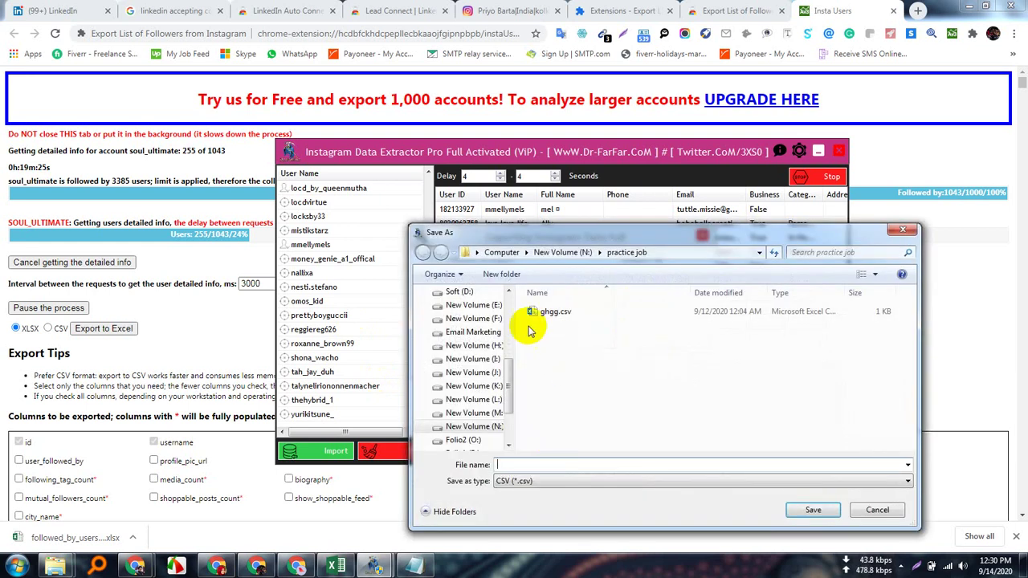
pyautogui.click(527, 463)
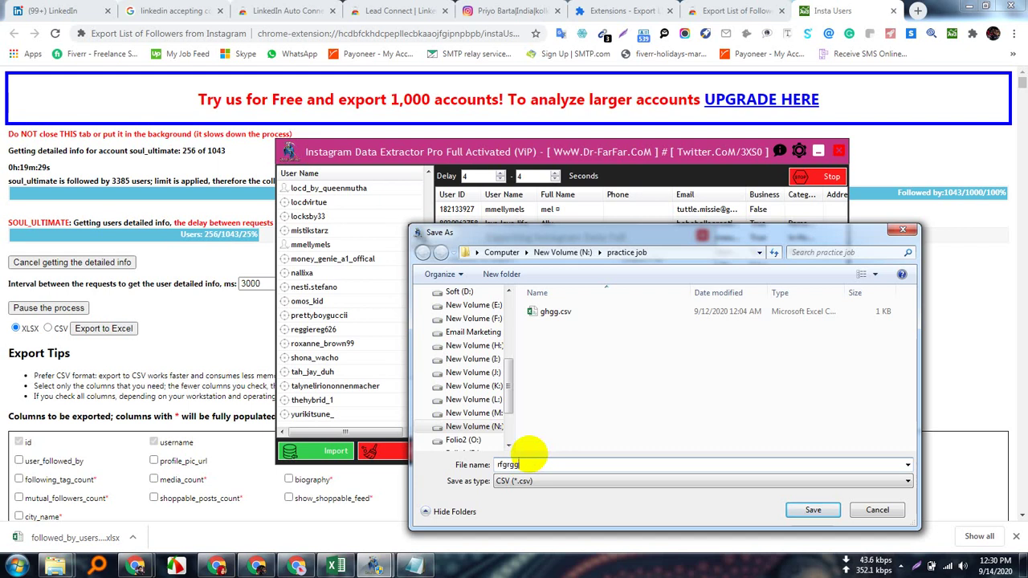
pyautogui.write('rfgrgg')
pyautogui.click(815, 510)
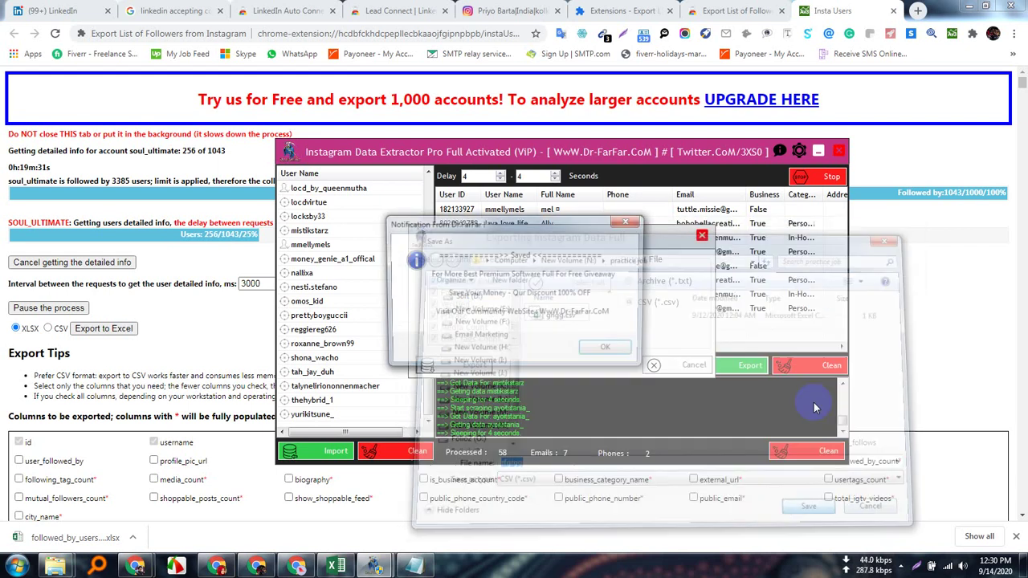
# Dismiss the save notification and the dr-farfar.com page it opens, and open rfgrgg.csv from the practice job folder in Excel
pyautogui.click(608, 344)
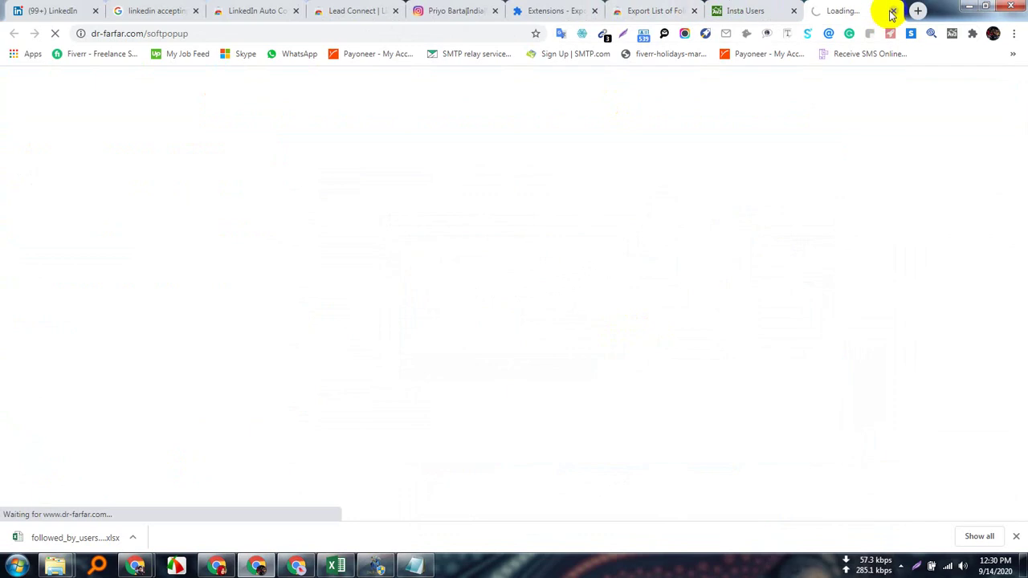
pyautogui.click(891, 14)
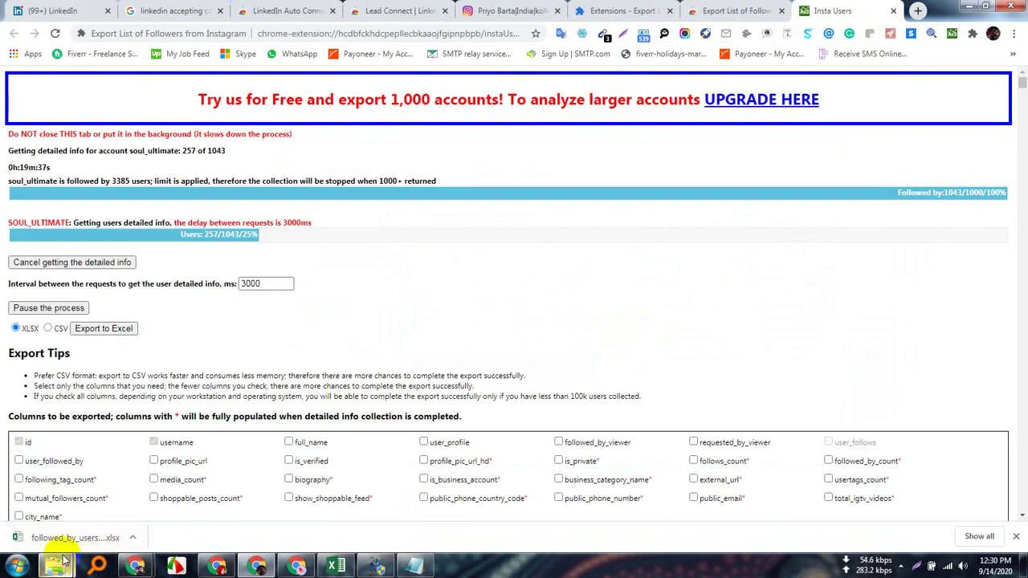
pyautogui.moveTo(63, 560)
pyautogui.click(230, 477)
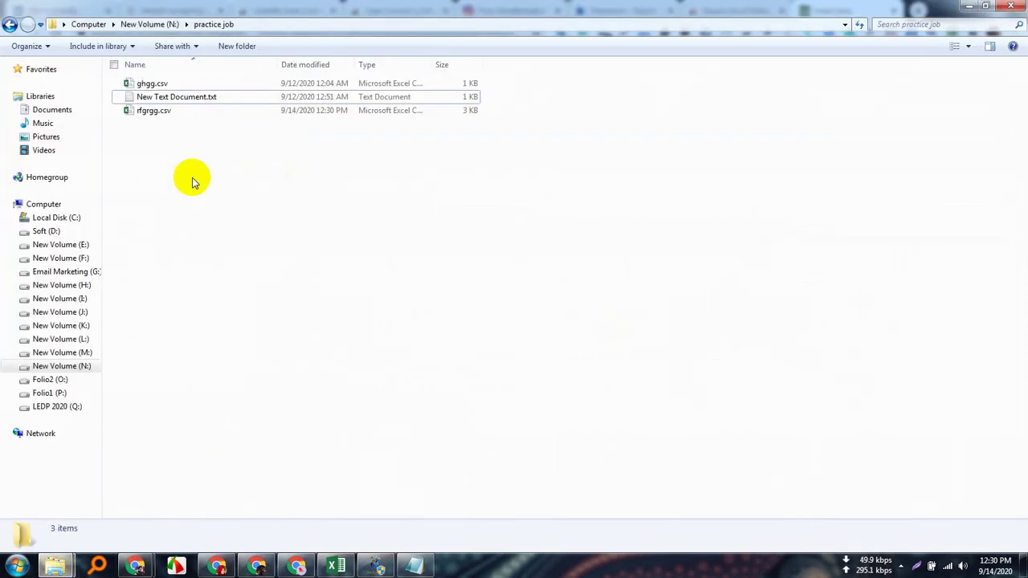
pyautogui.doubleClick(156, 112)
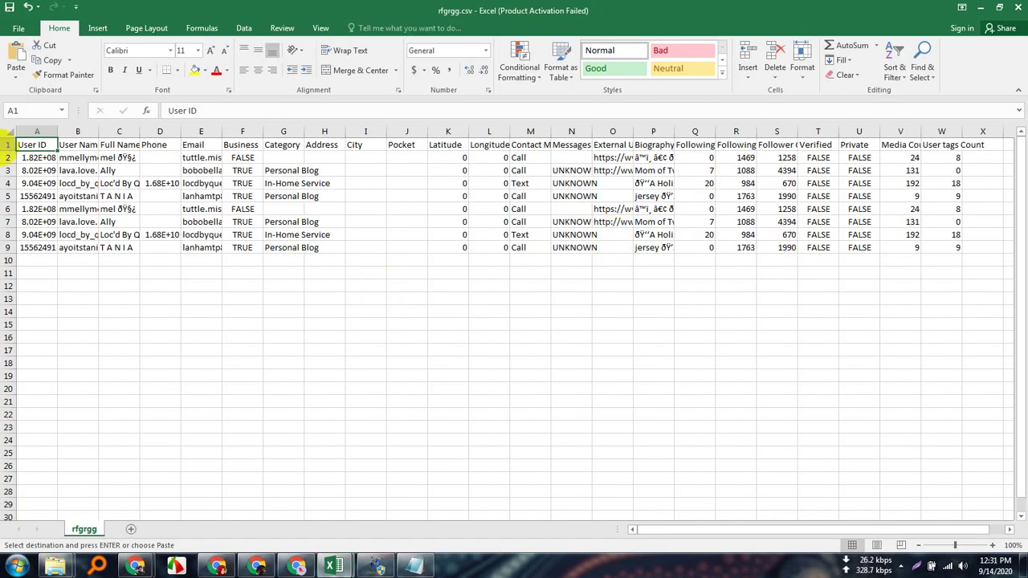
# Auto-fit the User ID, User Name and Full Name columns to their contents
pyautogui.click(38, 131)
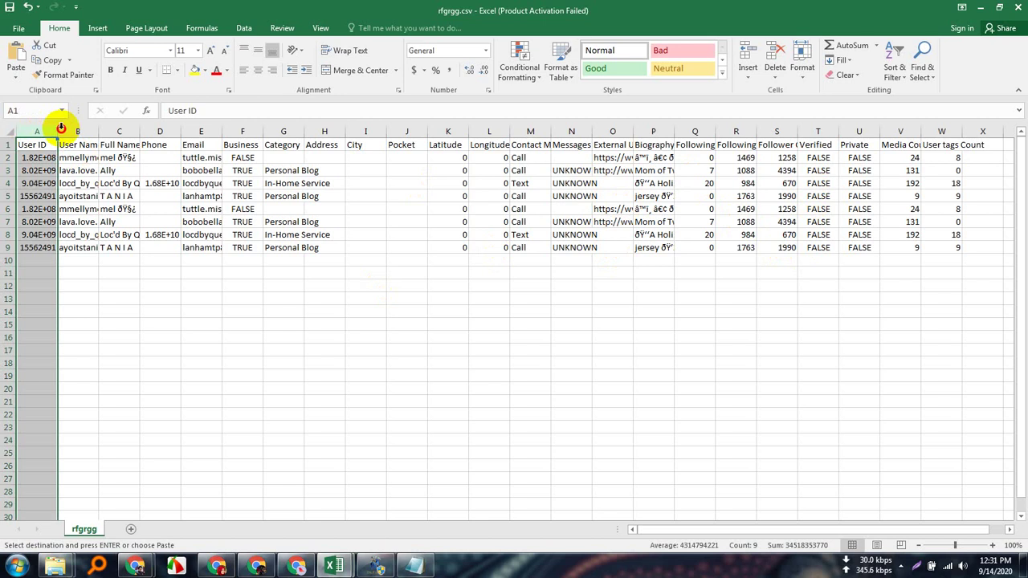
pyautogui.doubleClick(61, 128)
pyautogui.click(84, 131)
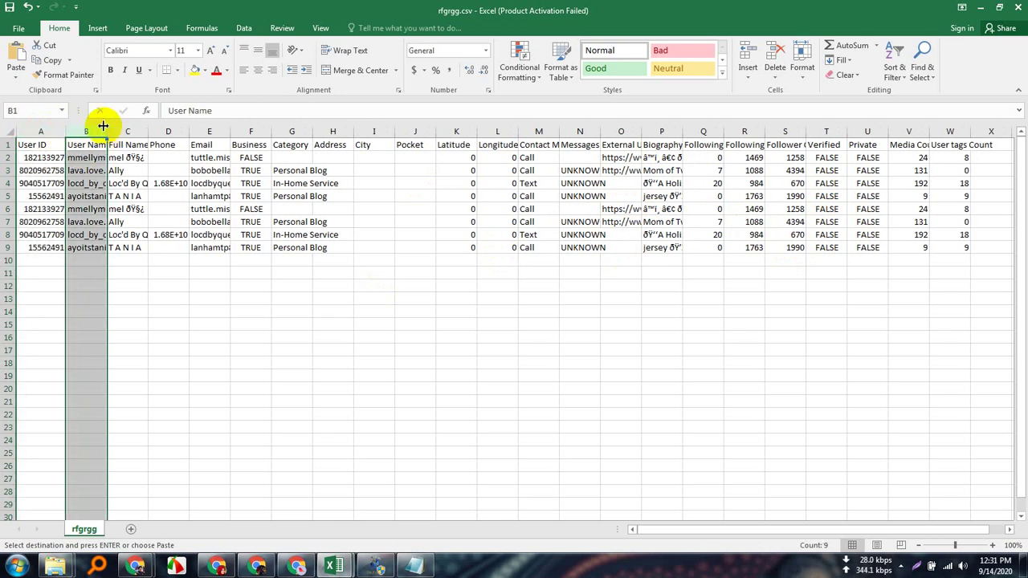
pyautogui.doubleClick(103, 127)
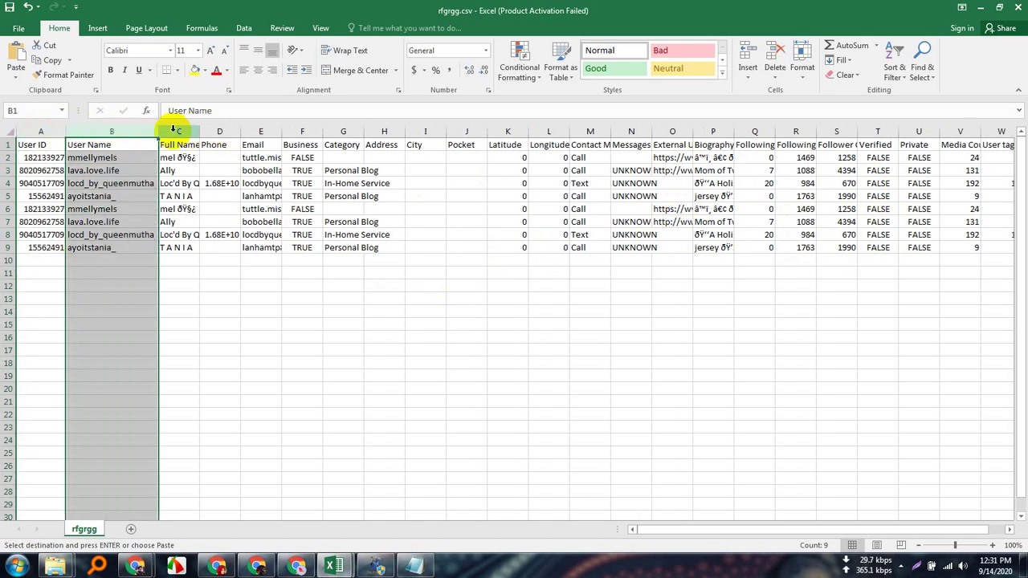
pyautogui.click(196, 130)
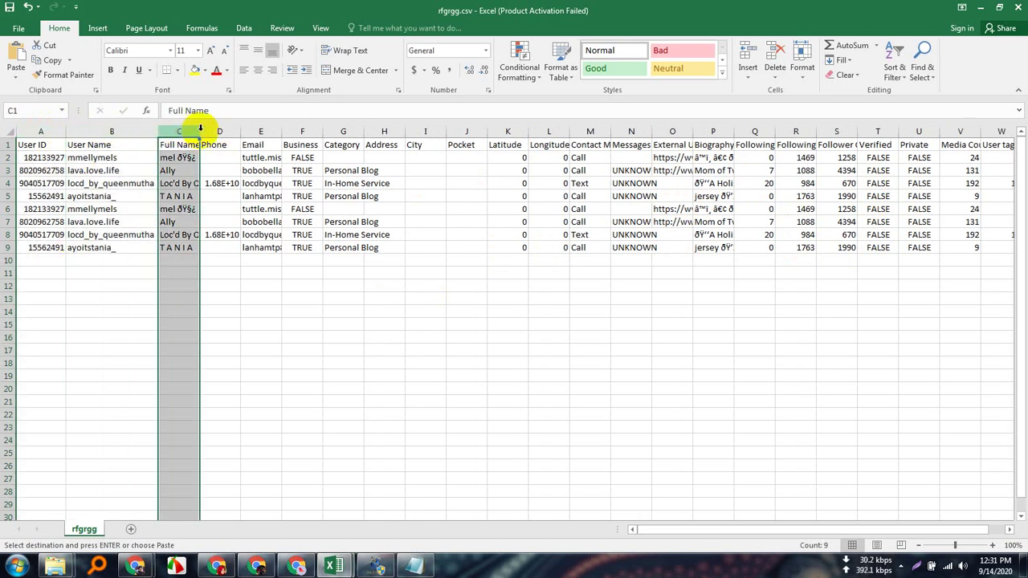
pyautogui.doubleClick(200, 129)
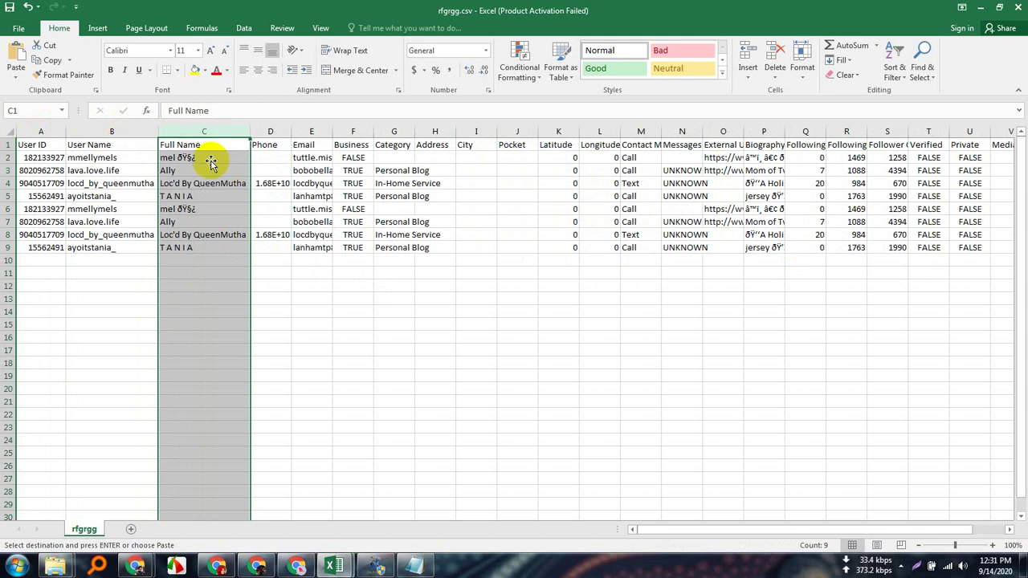
# Centre the contents of the Full Name and User Name columns
pyautogui.click(255, 71)
pyautogui.click(132, 131)
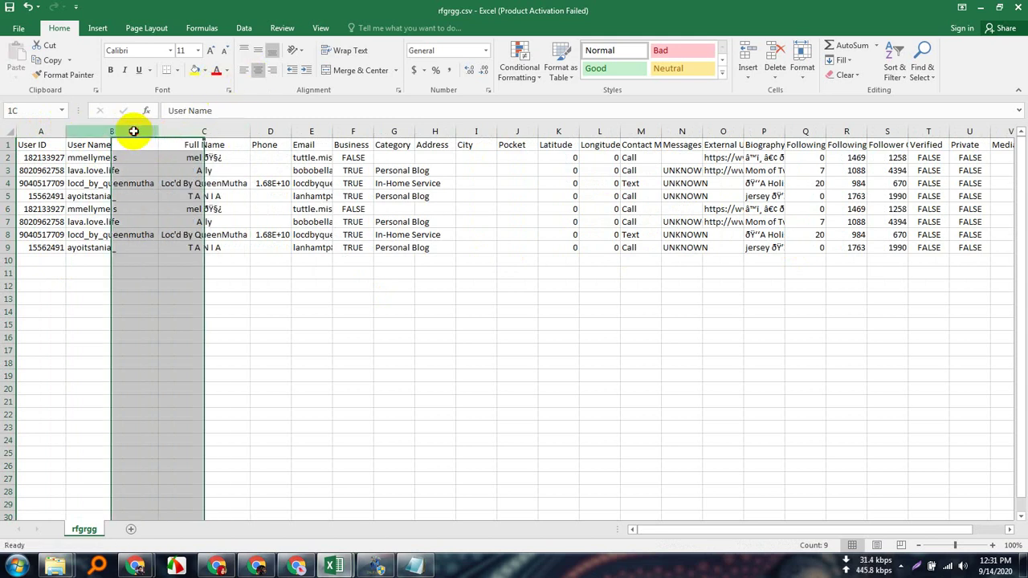
pyautogui.click(259, 72)
# Auto-fit the Phone, Email and Category columns to their contents
pyautogui.click(277, 131)
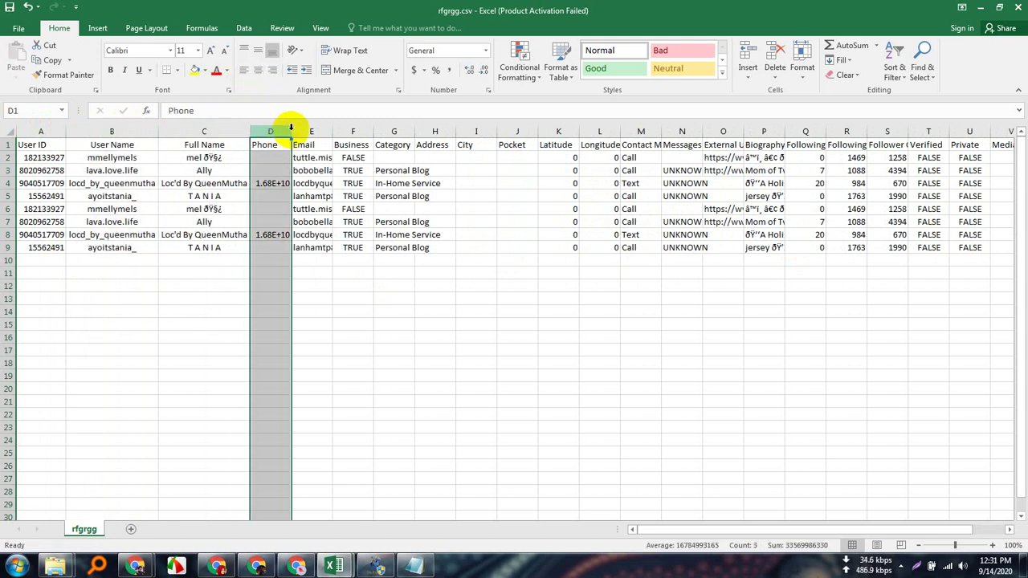
pyautogui.doubleClick(291, 129)
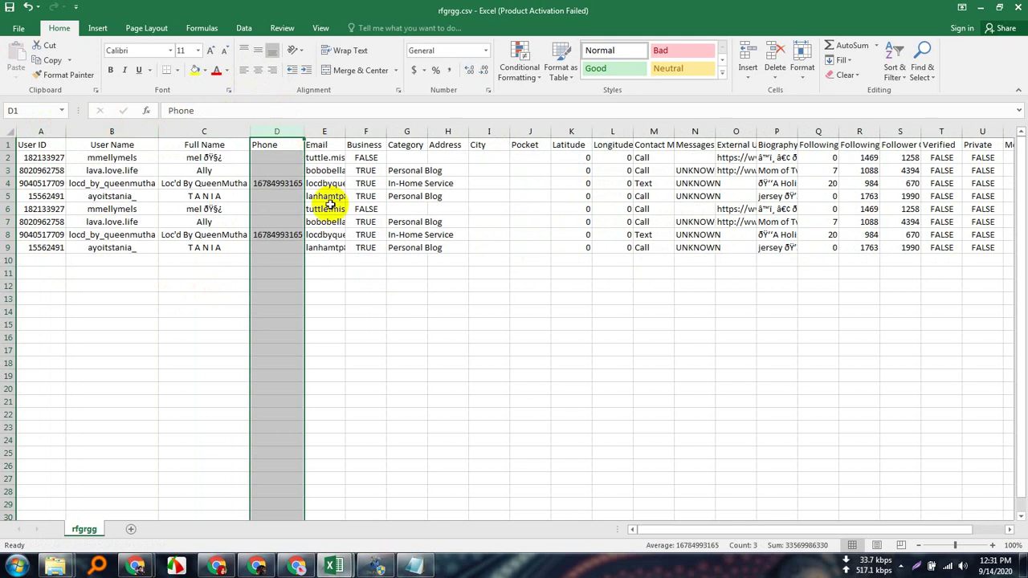
pyautogui.click(335, 128)
pyautogui.doubleClick(347, 132)
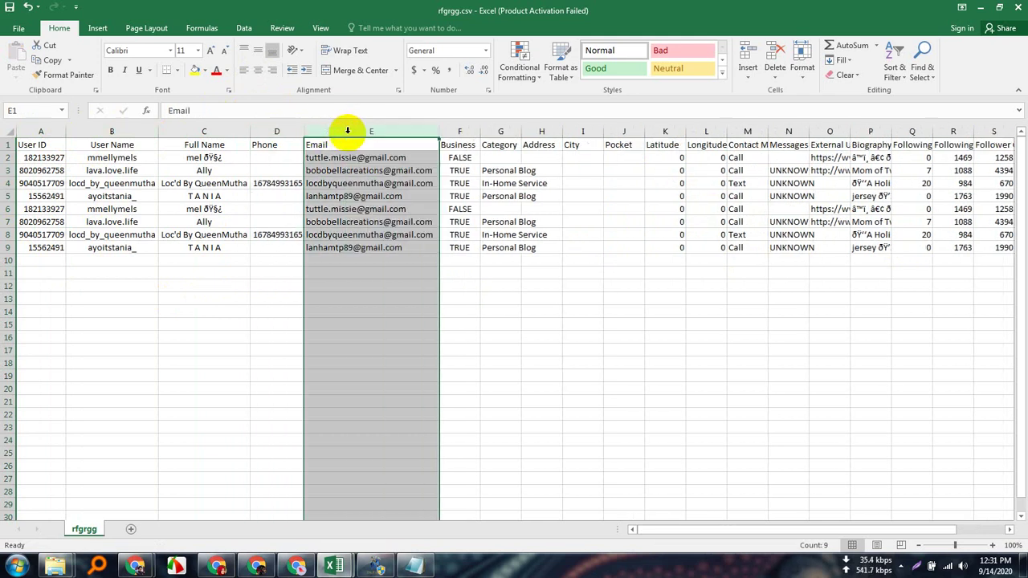
pyautogui.click(471, 128)
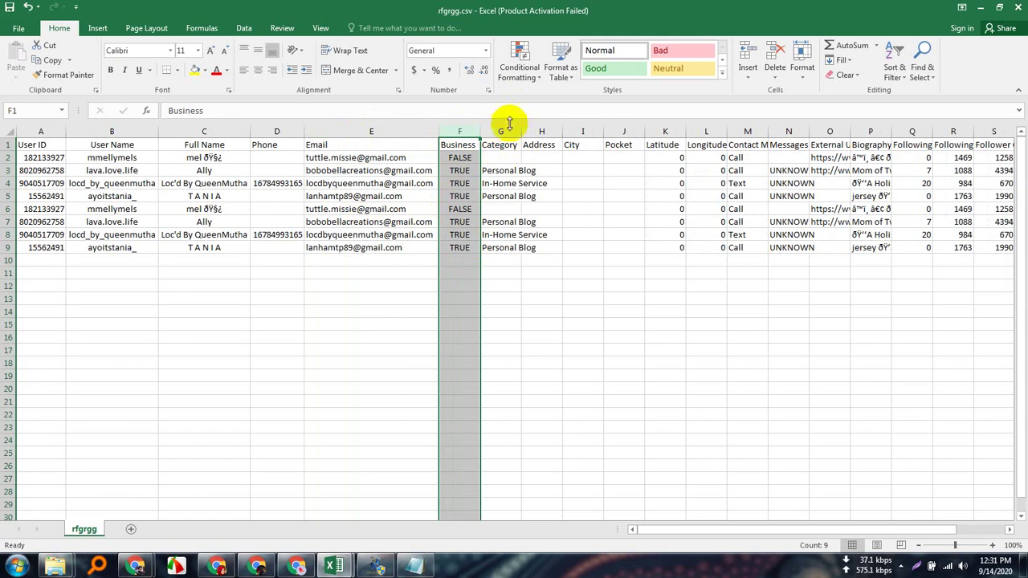
pyautogui.click(499, 131)
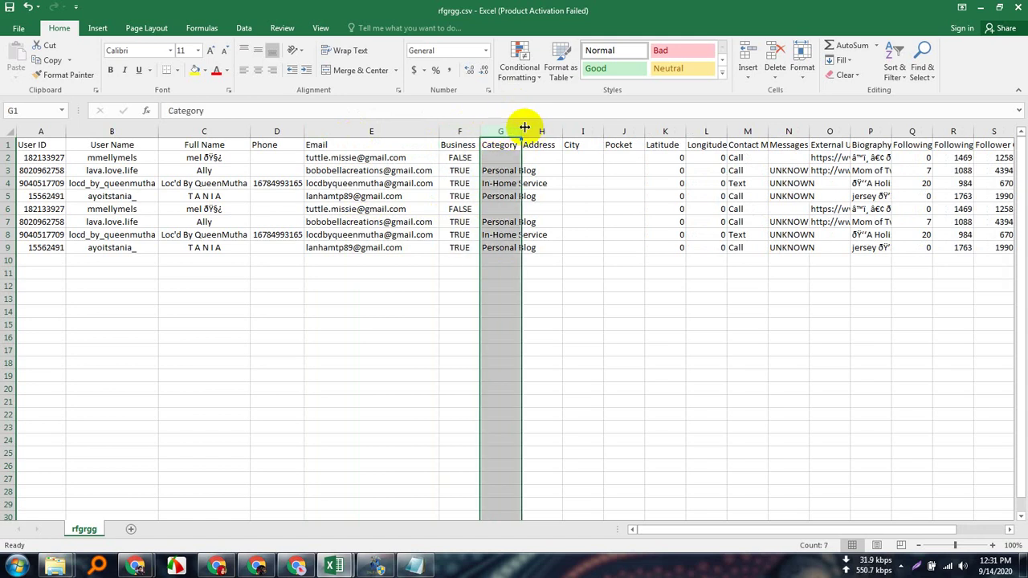
pyautogui.doubleClick(525, 128)
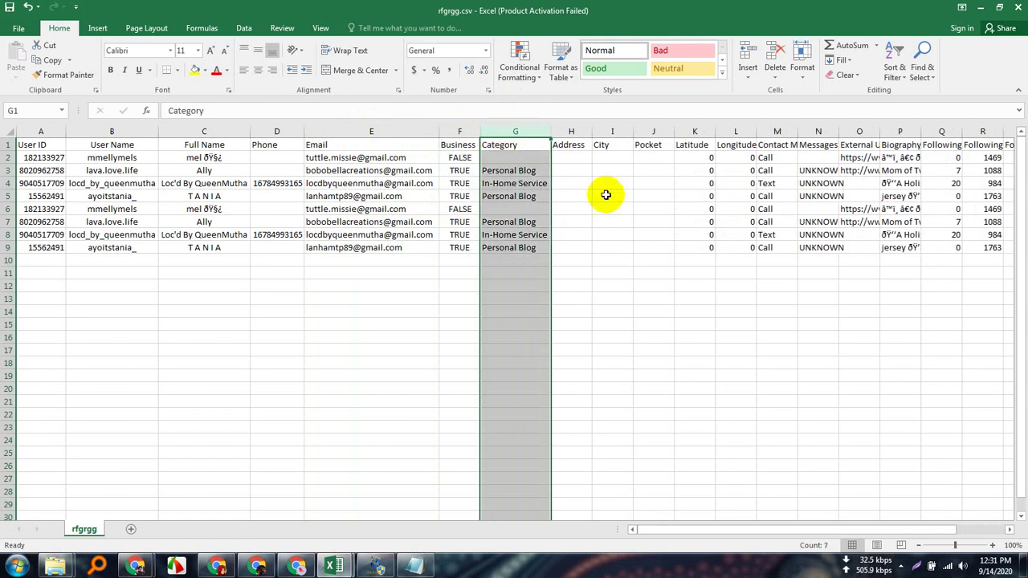
# Go through the headers from Address to Messages, and auto-fit and centre the External Url column
pyautogui.click(581, 144)
pyautogui.click(620, 149)
pyautogui.click(653, 147)
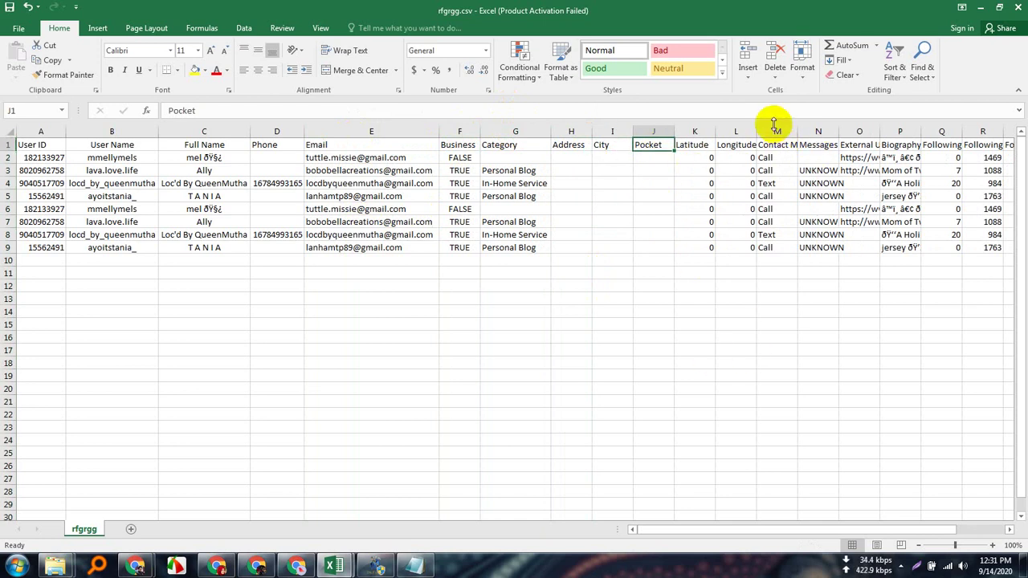
pyautogui.click(775, 129)
pyautogui.click(818, 130)
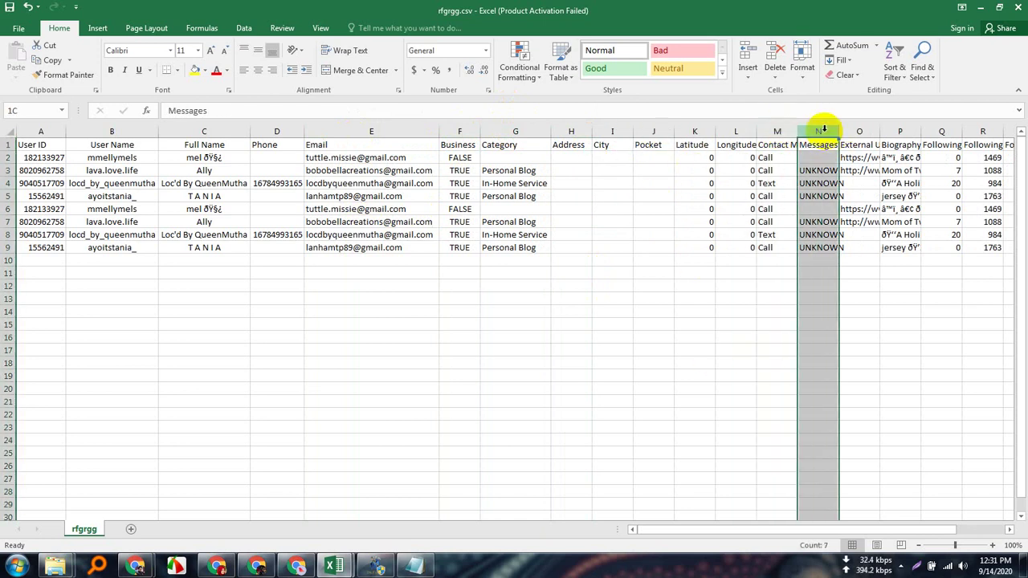
pyautogui.click(857, 131)
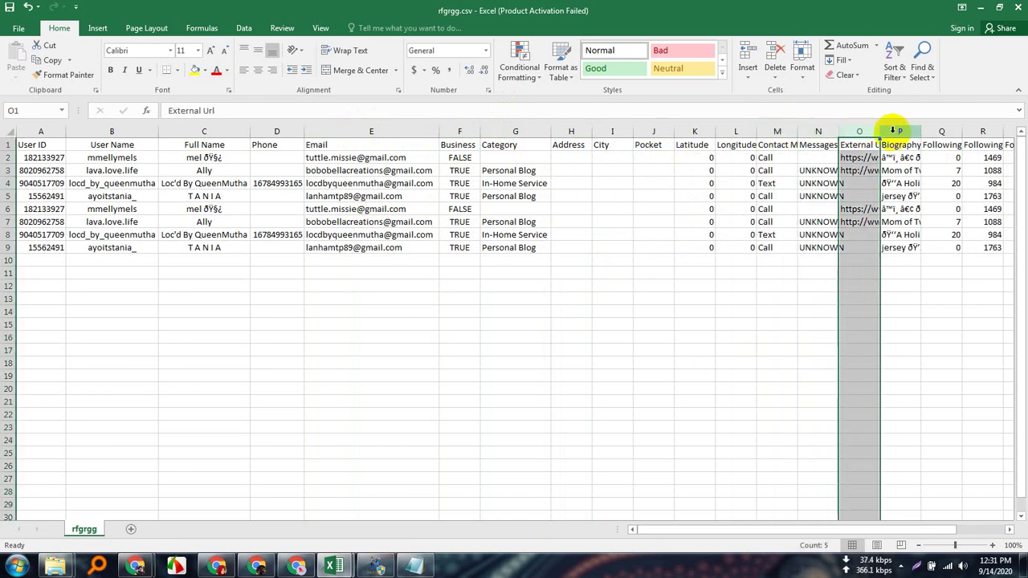
pyautogui.doubleClick(877, 131)
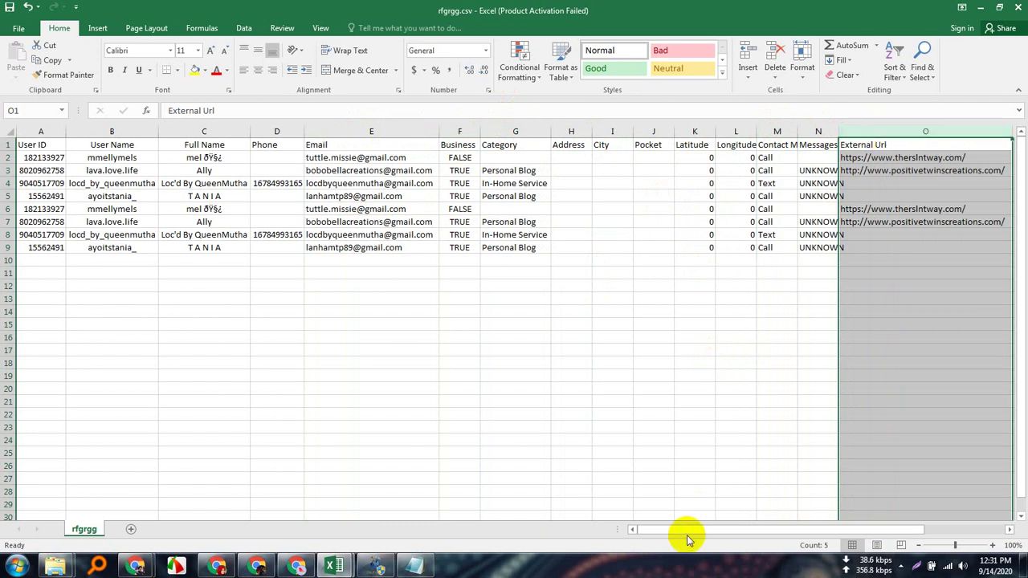
pyautogui.moveTo(685, 534); pyautogui.dragTo(784, 533)
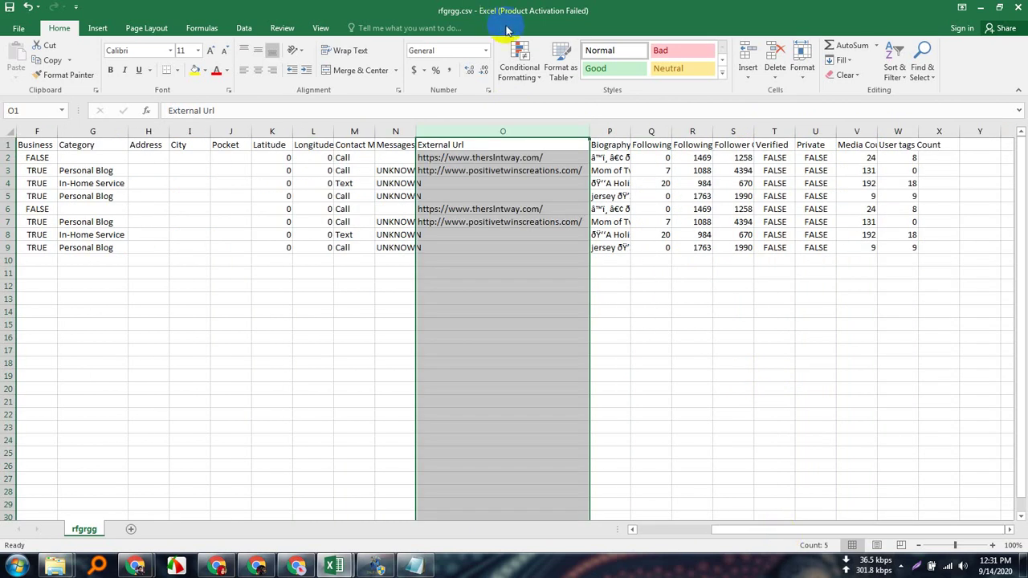
pyautogui.click(258, 69)
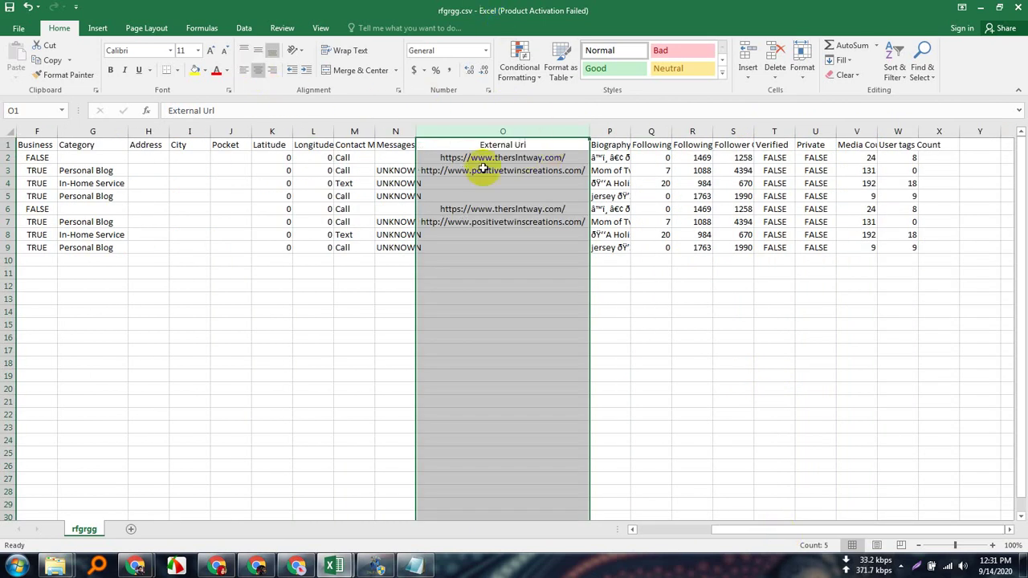
# Auto-fit the Biography column to view its full texts, and narrow it again so only the start of each biography shows
pyautogui.click(617, 128)
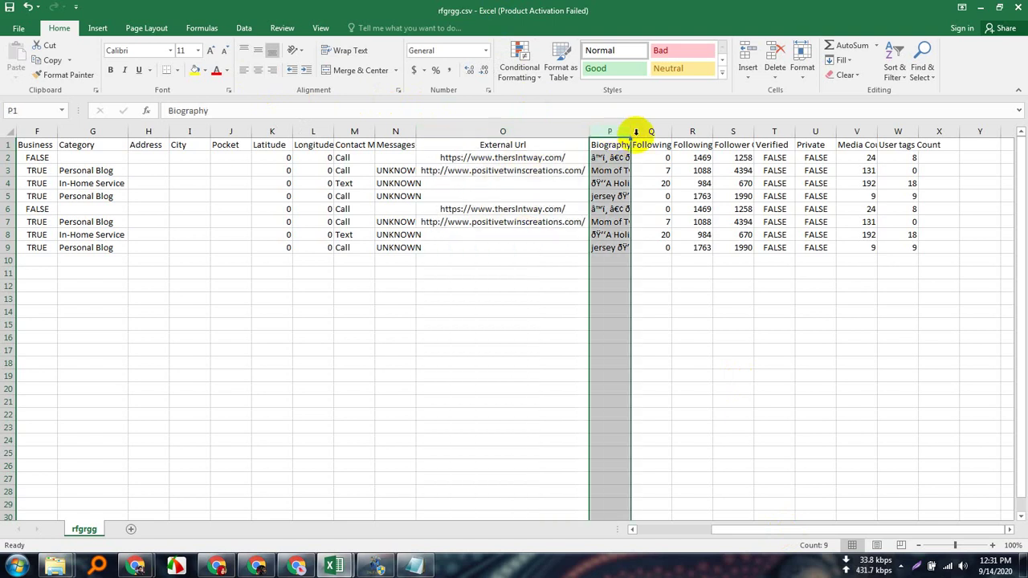
pyautogui.doubleClick(631, 129)
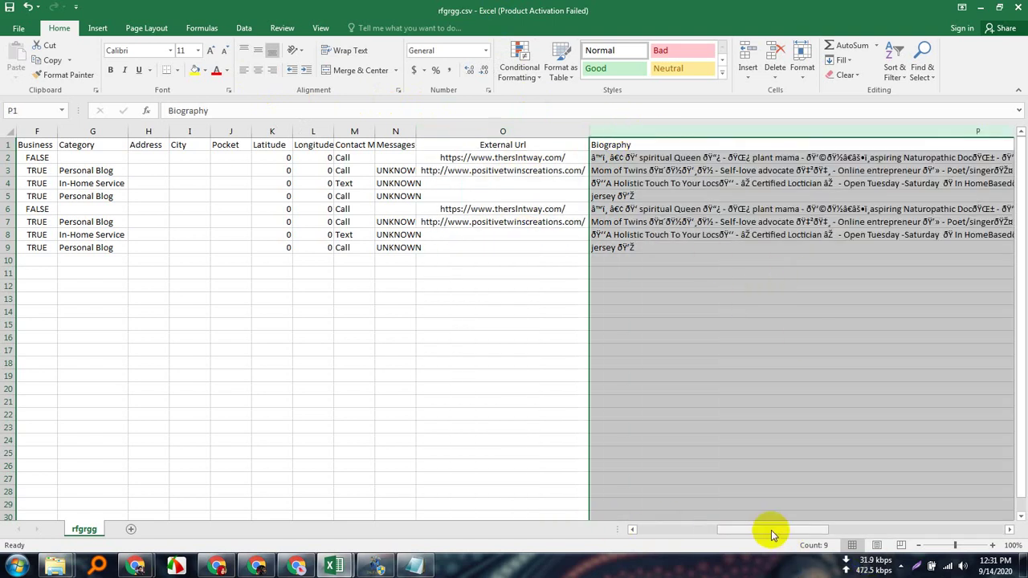
pyautogui.moveTo(771, 530); pyautogui.dragTo(912, 535)
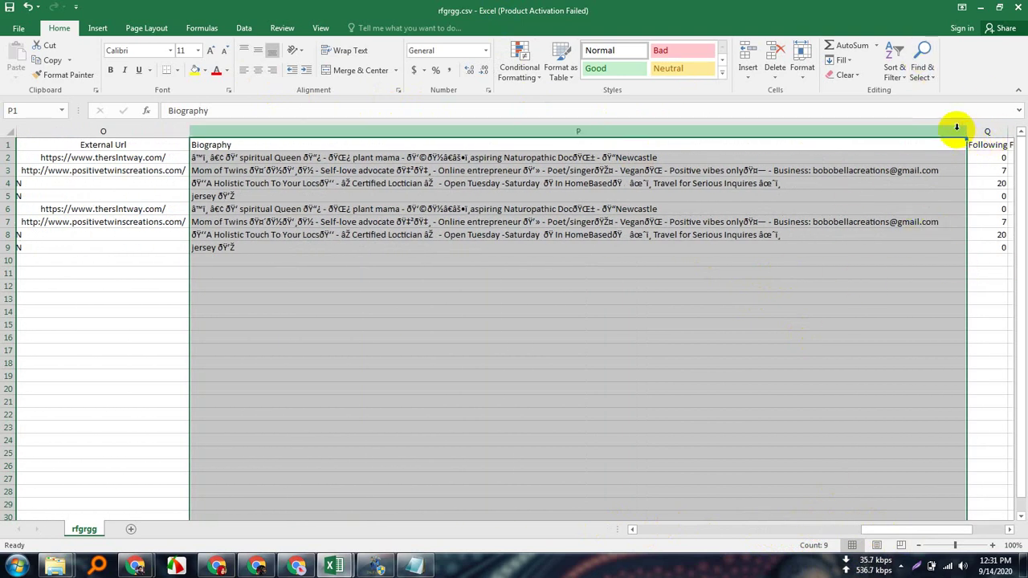
pyautogui.moveTo(956, 127); pyautogui.dragTo(305, 138)
# Auto-fit the Following Tag Count and Following Count columns and centre their contents
pyautogui.click(325, 133)
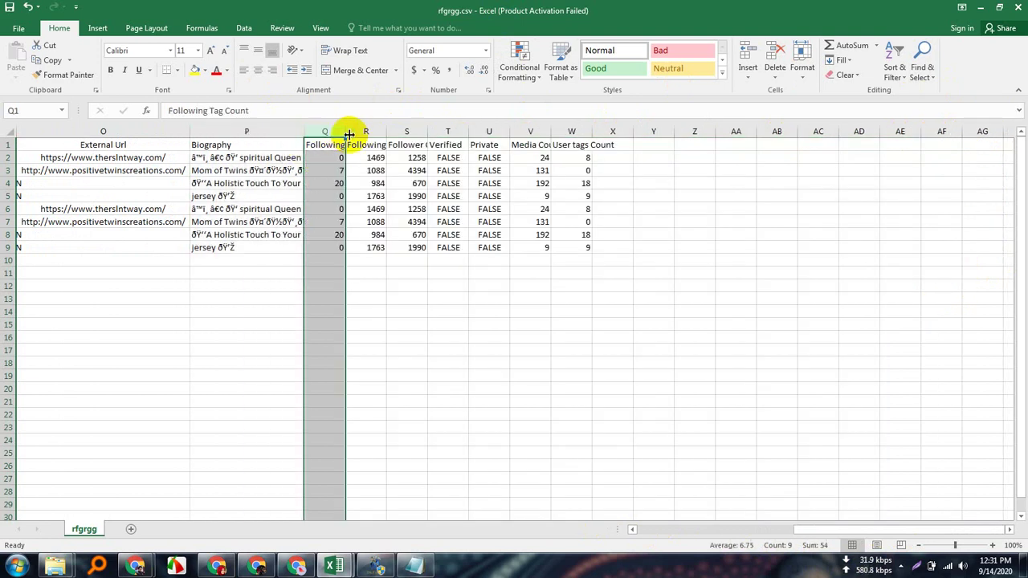
pyautogui.doubleClick(349, 135)
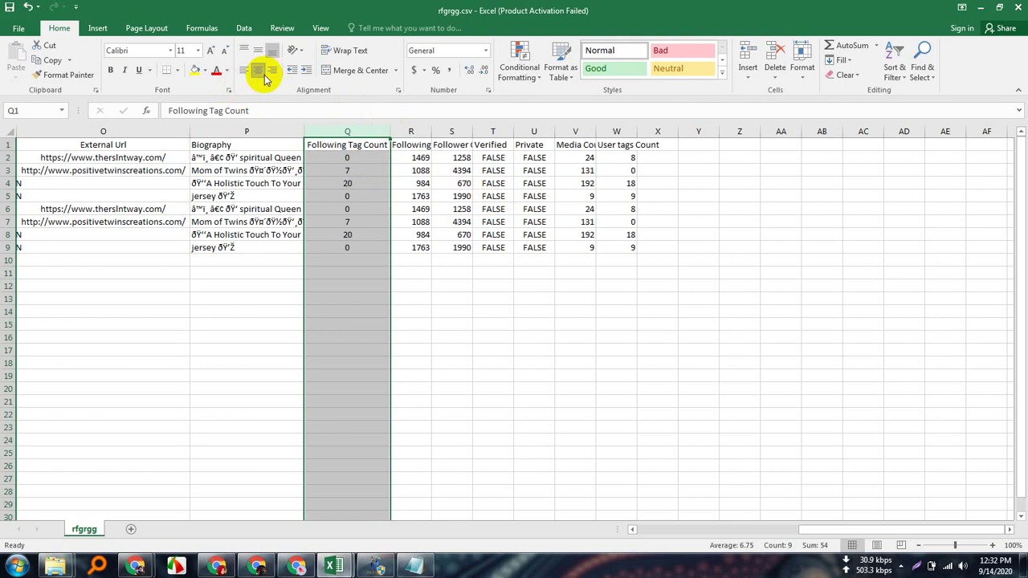
pyautogui.click(420, 128)
pyautogui.doubleClick(431, 131)
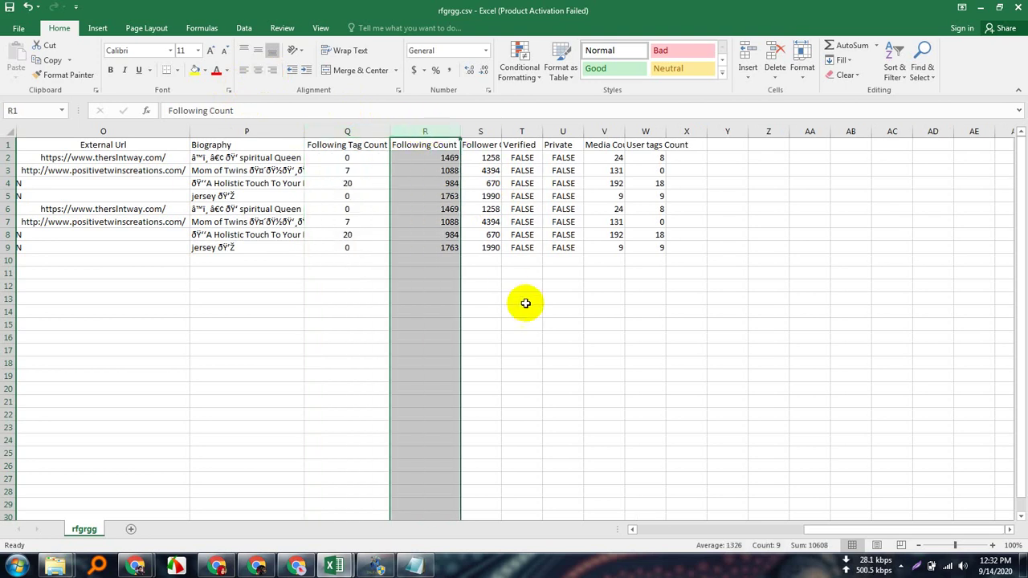
pyautogui.click(264, 74)
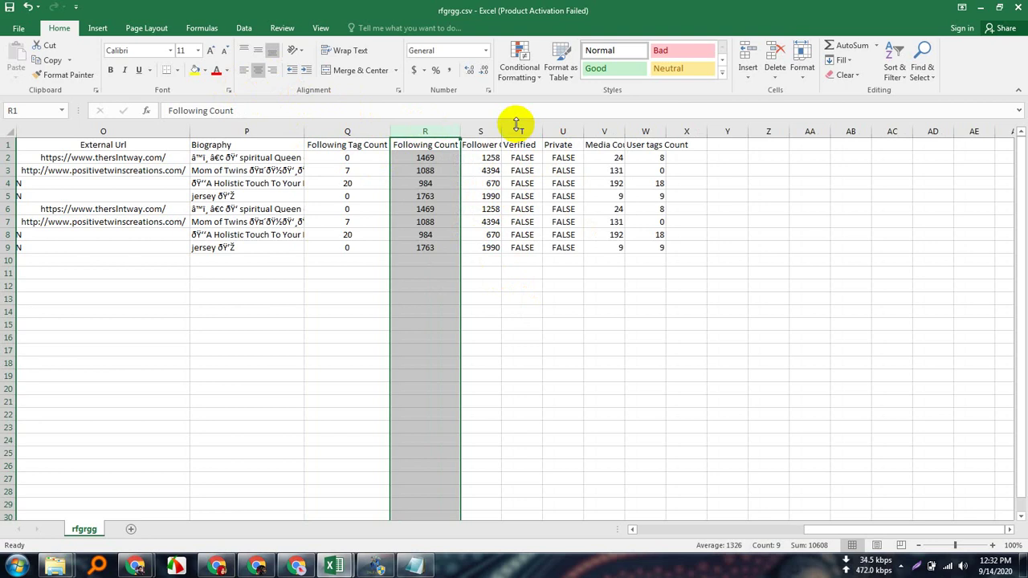
# Auto-fit the Follower Count column and centre its contents
pyautogui.click(482, 130)
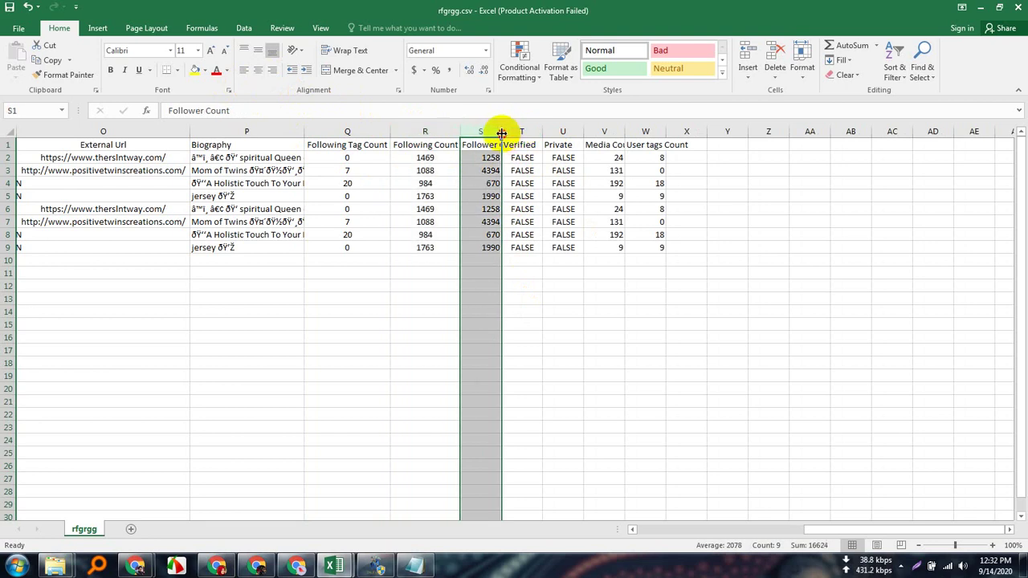
pyautogui.doubleClick(501, 132)
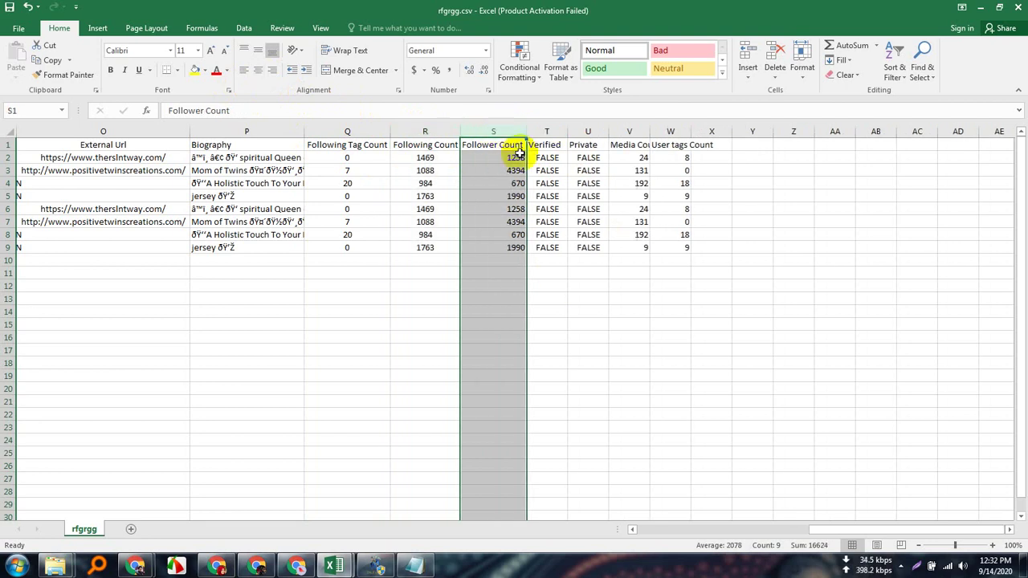
pyautogui.click(261, 70)
pyautogui.click(548, 130)
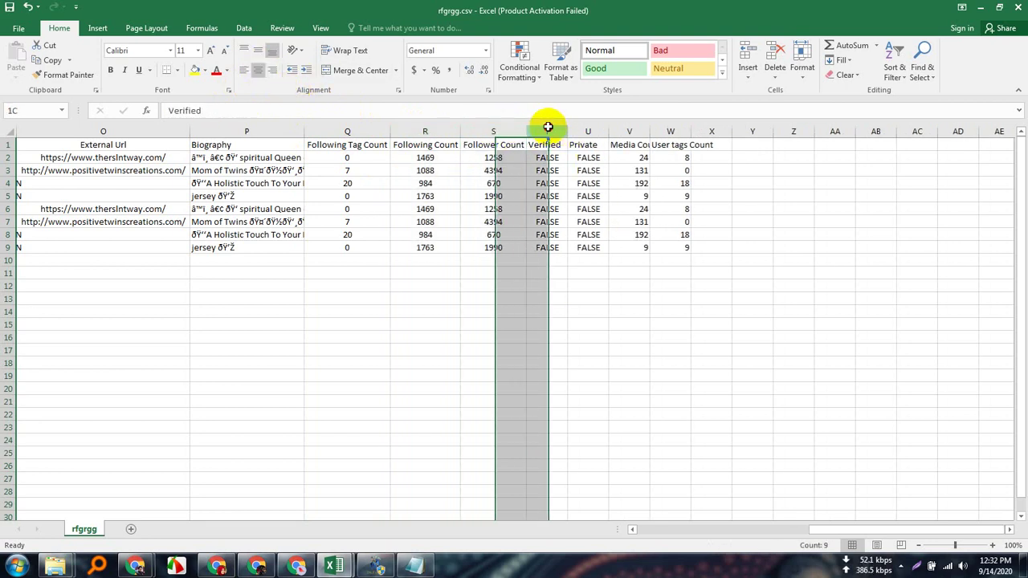
# Auto-fit the Media Count and User tags Count columns and centre their contents
pyautogui.click(630, 129)
pyautogui.doubleClick(649, 127)
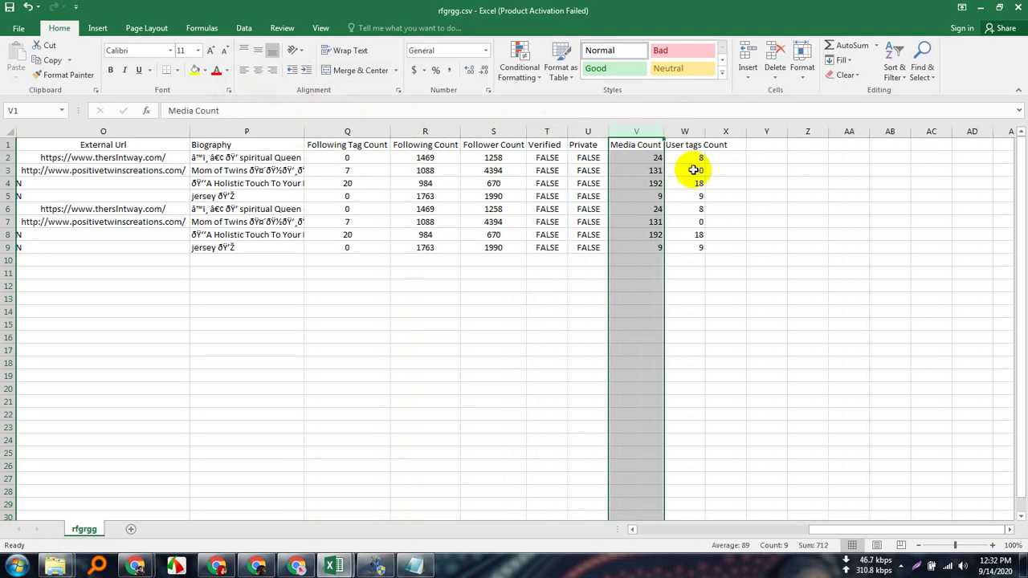
pyautogui.click(262, 74)
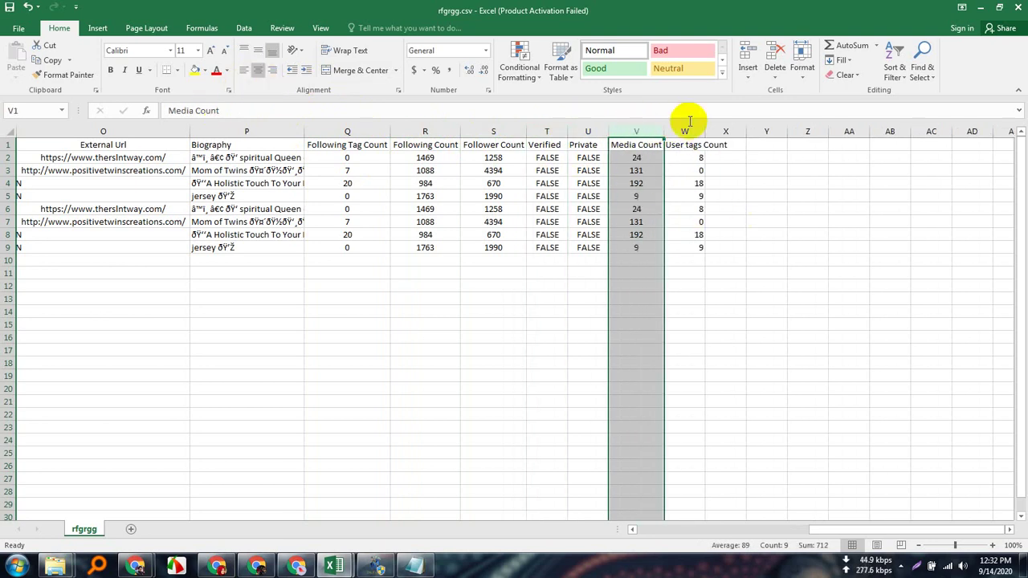
pyautogui.click(696, 129)
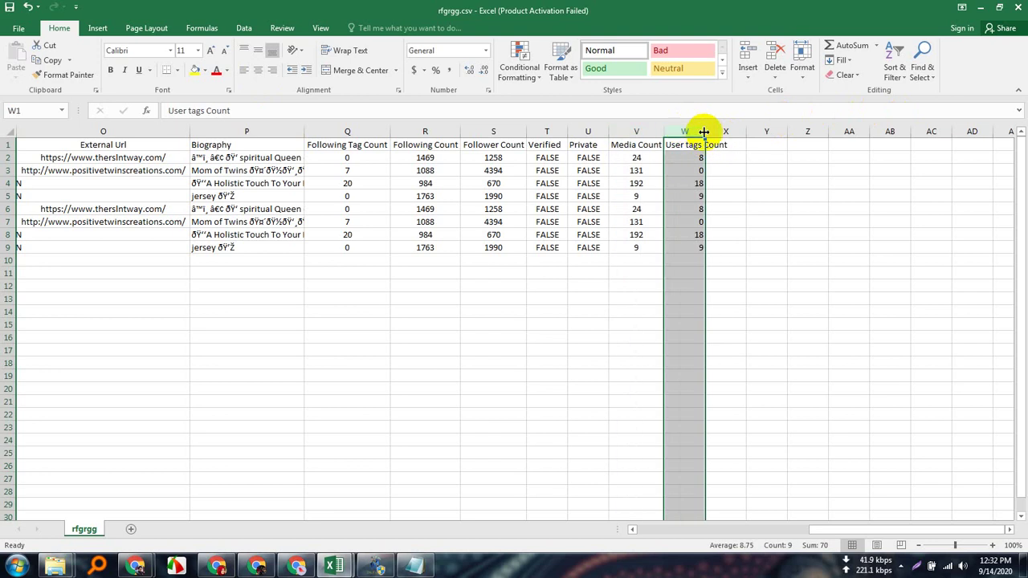
pyautogui.doubleClick(704, 131)
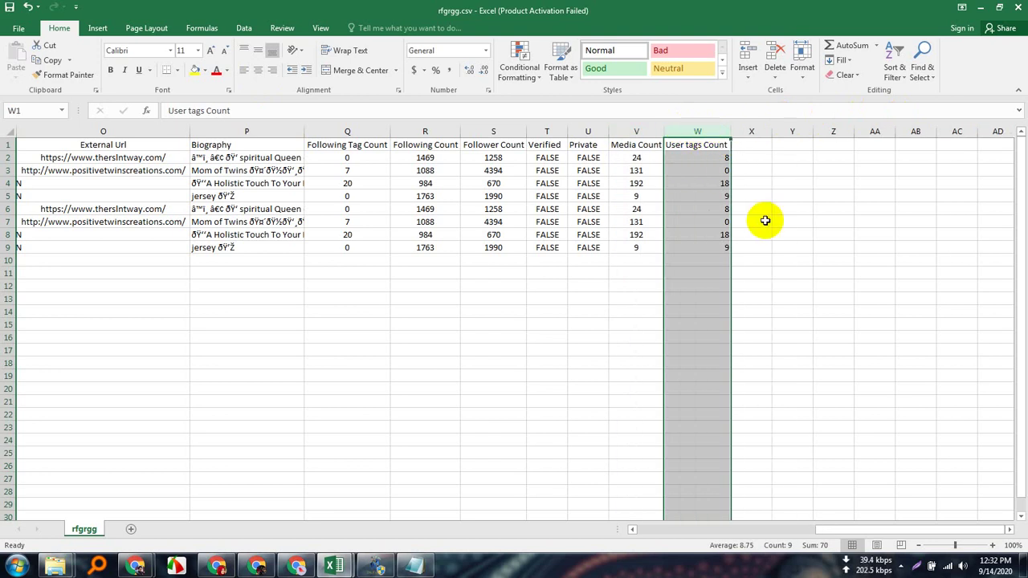
pyautogui.click(259, 77)
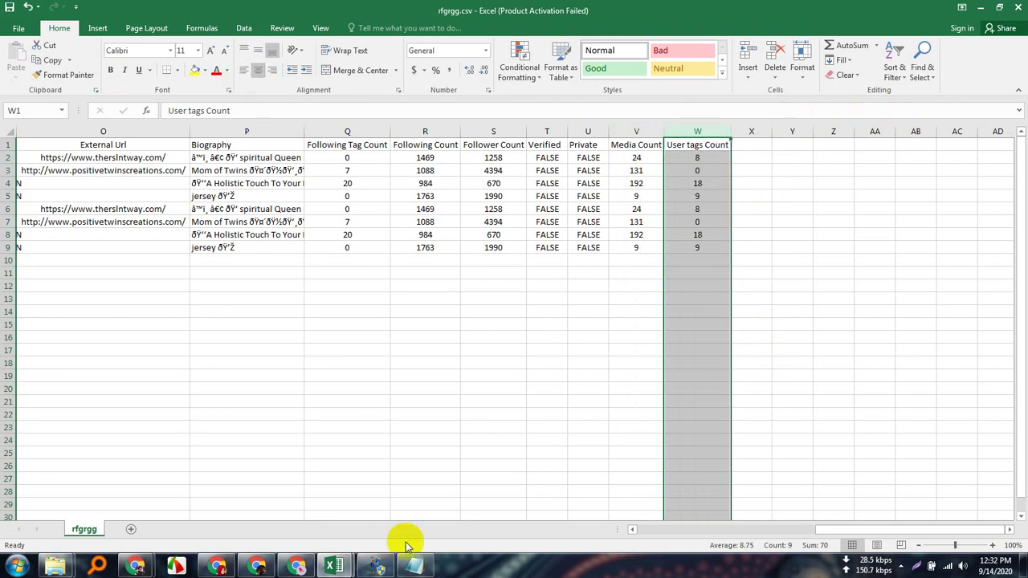
# Switch to the followed_by_users workbook and copy the usernames in cells B2 to B50
pyautogui.click(337, 567)
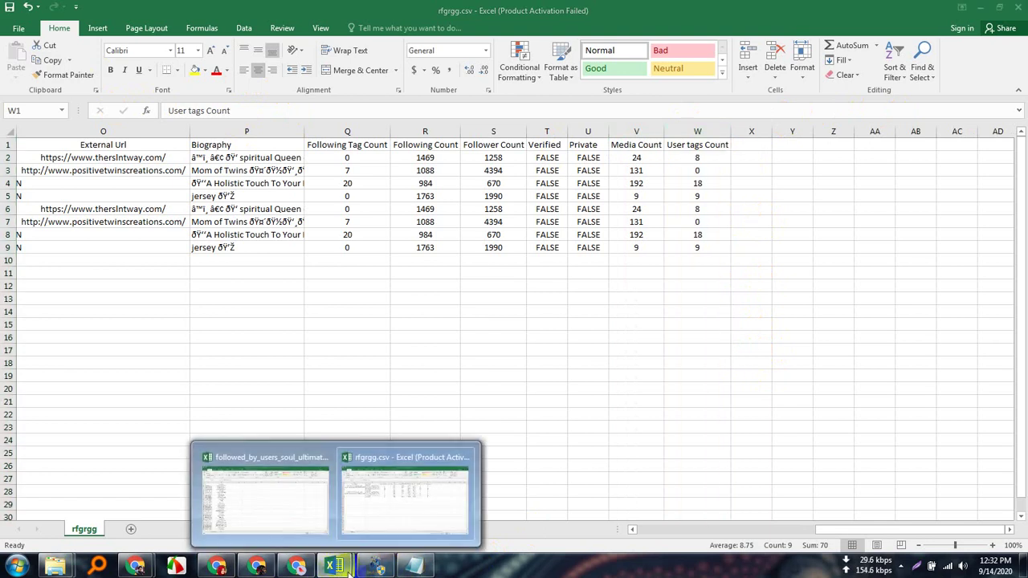
pyautogui.click(292, 508)
pyautogui.scroll(-4, 212, 266)
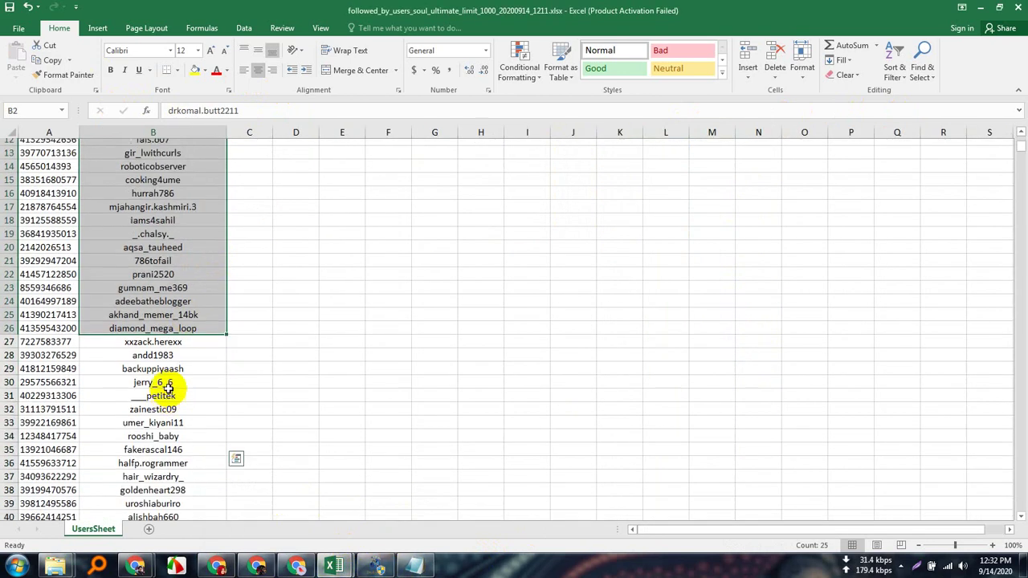
pyautogui.scroll(4, 167, 388)
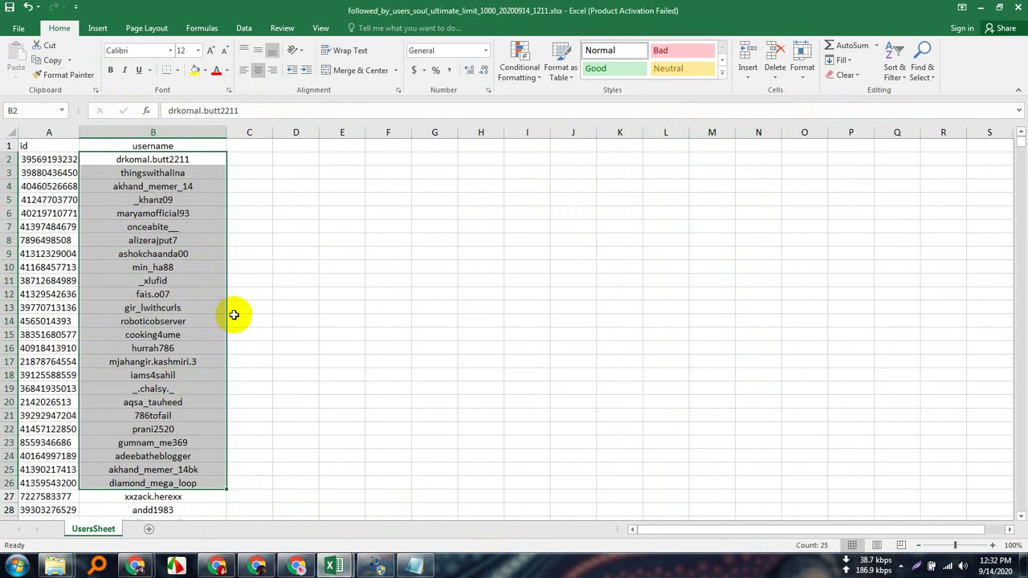
pyautogui.click(191, 160)
pyautogui.moveTo(192, 160); pyautogui.dragTo(195, 200)
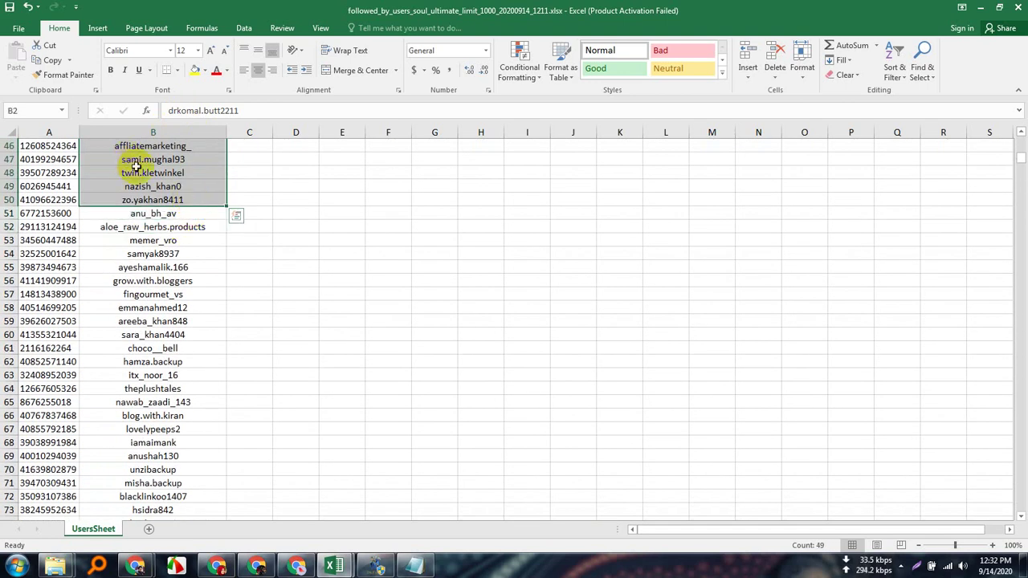
pyautogui.rightClick(138, 165)
pyautogui.click(172, 192)
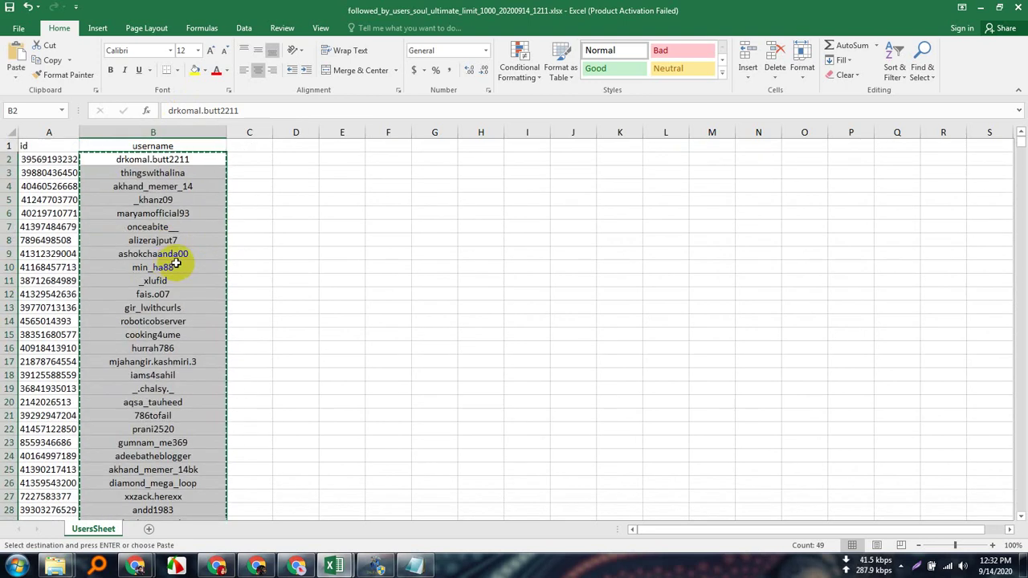
# Switch to New Text Document.txt in Notepad, replace its old list with the copied usernames and save the file
pyautogui.click(415, 562)
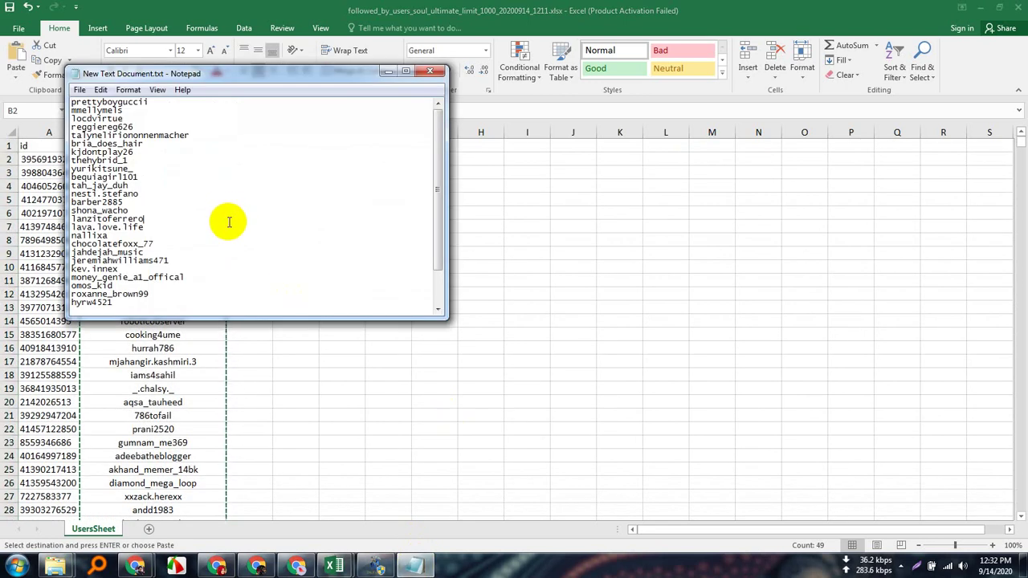
pyautogui.hotkey('ctrl', 'a')
pyautogui.press('Delete')
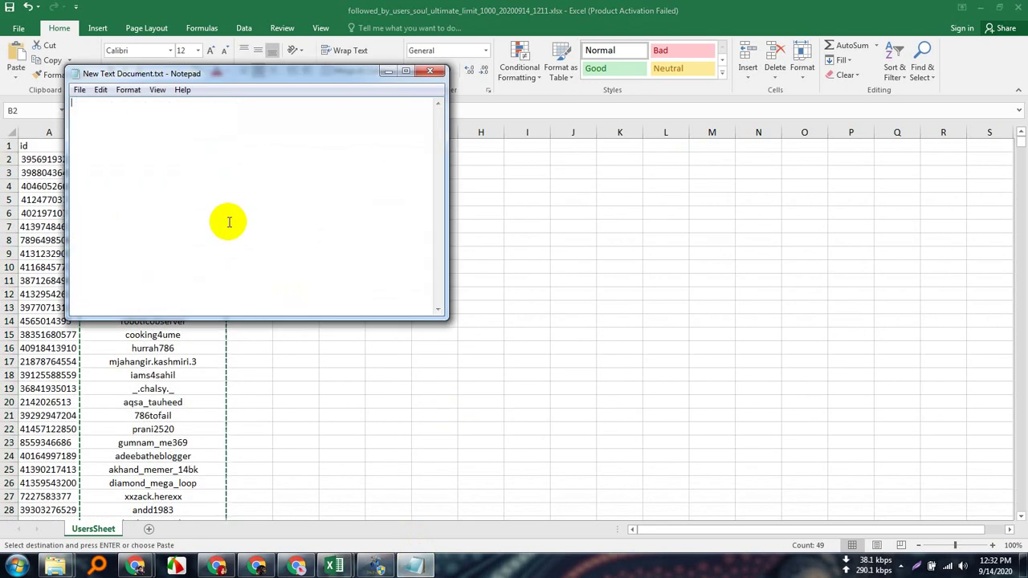
pyautogui.hotkey('ctrl', 'v')
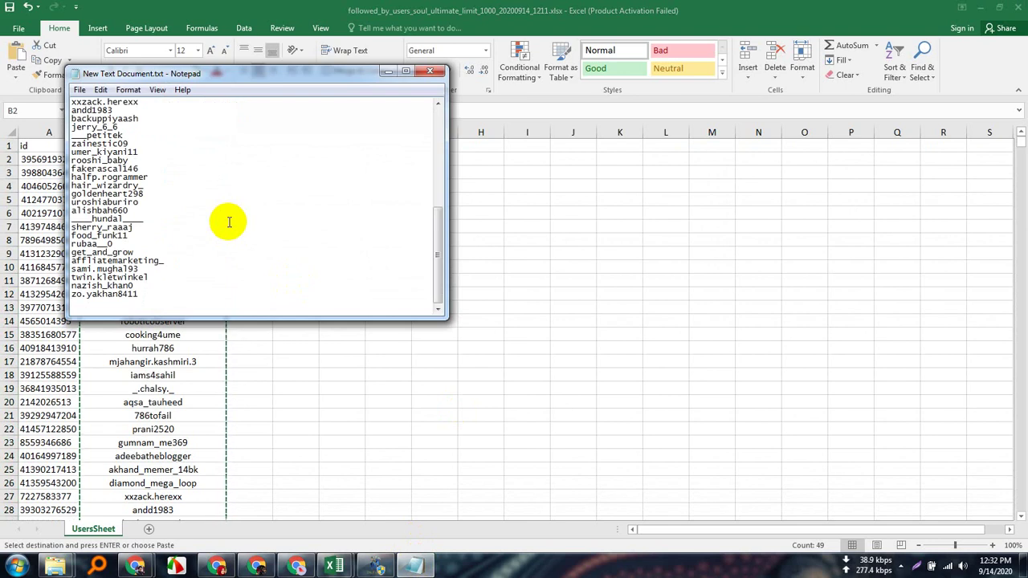
pyautogui.click(190, 235)
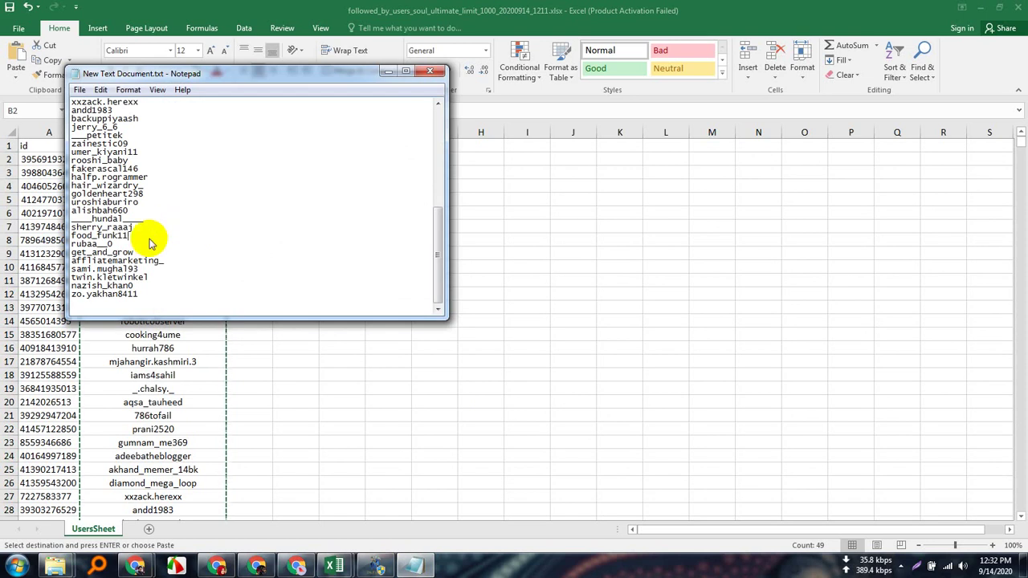
# Switch to Instagram Data Extractor Pro and clear both the old username list and the extracted results
pyautogui.click(376, 567)
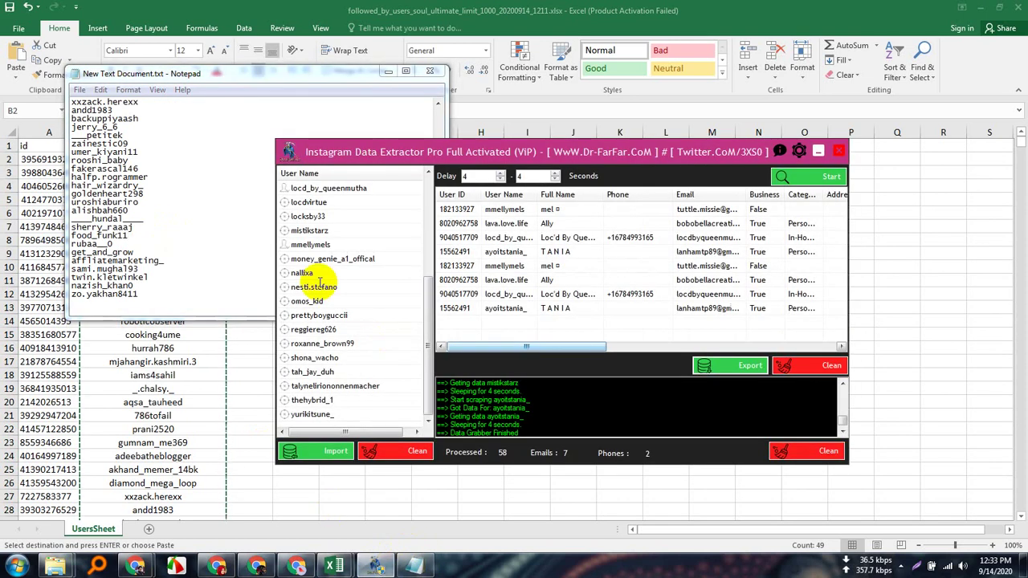
pyautogui.click(395, 451)
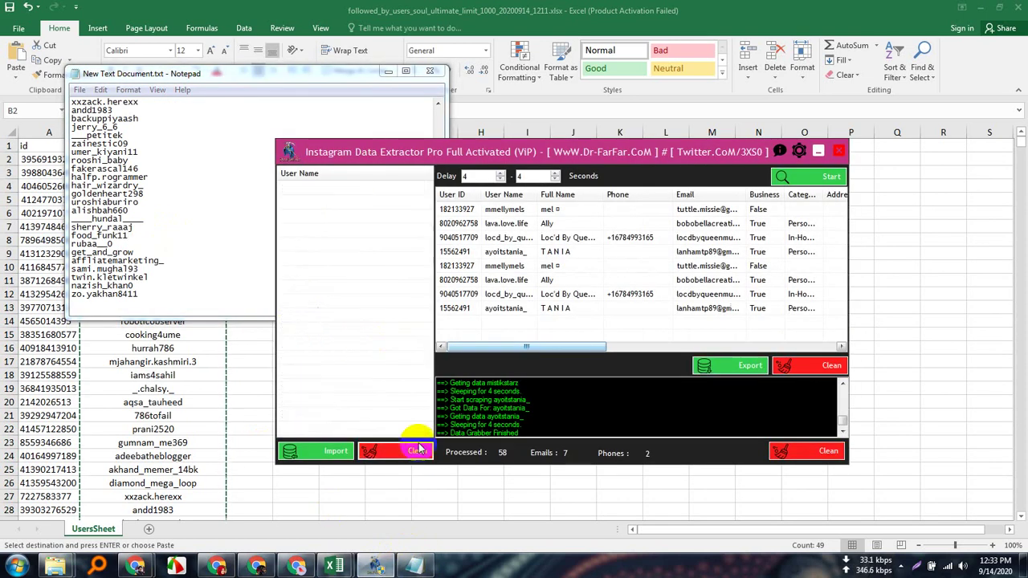
pyautogui.click(816, 368)
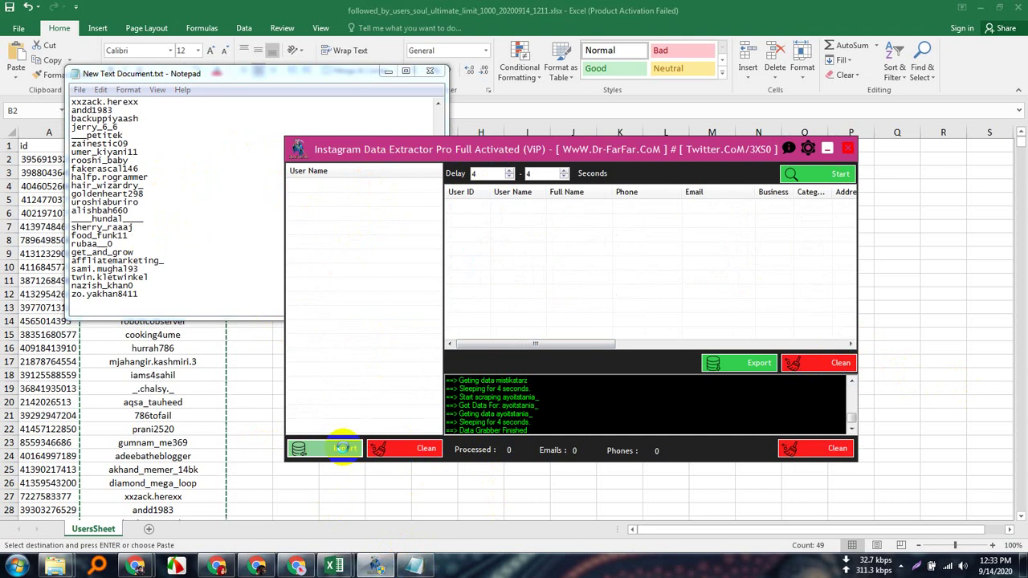
# Import the usernames from New Text Document.txt and run the extraction with the 4-4 second delay, returning to the extractor from the browser
pyautogui.click(337, 450)
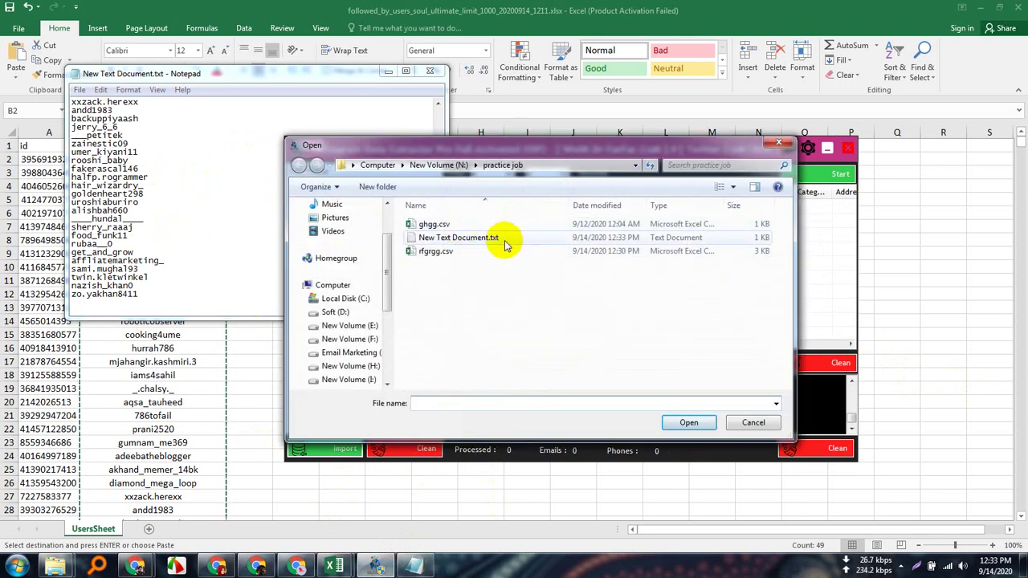
pyautogui.doubleClick(449, 237)
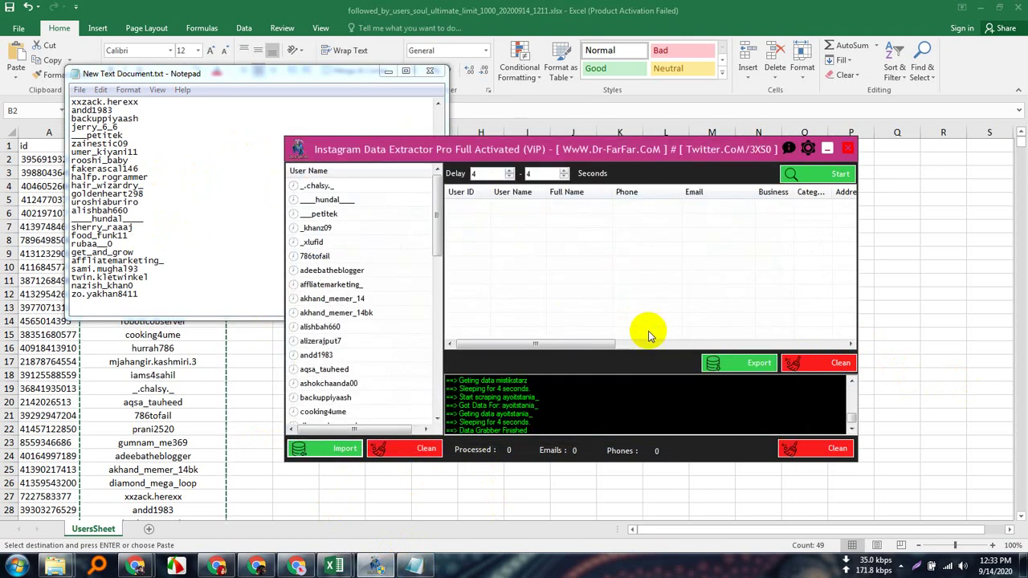
pyautogui.moveTo(436, 211)
pyautogui.mouseDown()
pyautogui.moveTo(433, 386)
pyautogui.moveTo(435, 188)
pyautogui.moveTo(429, 200)
pyautogui.mouseUp()
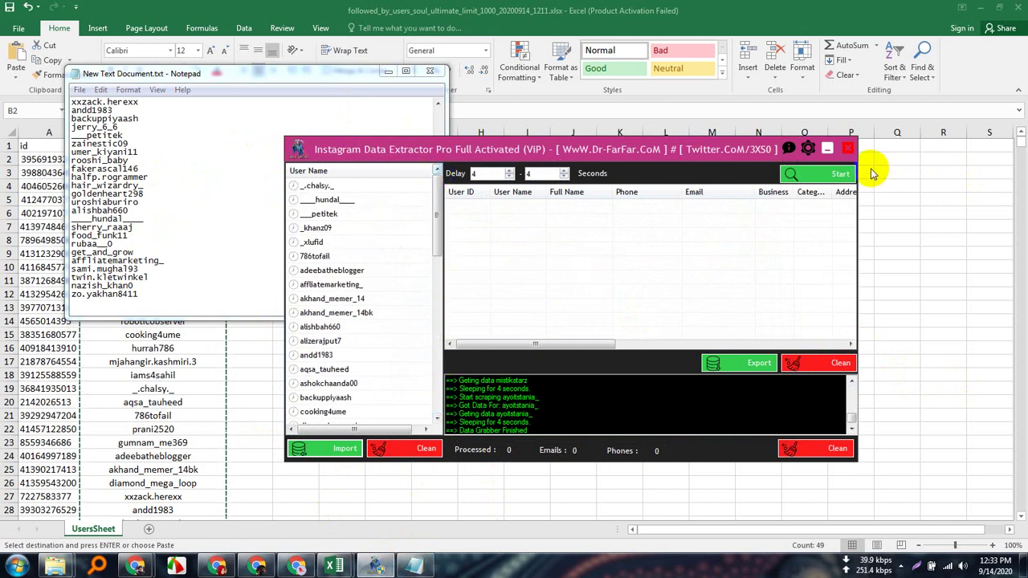
pyautogui.click(839, 176)
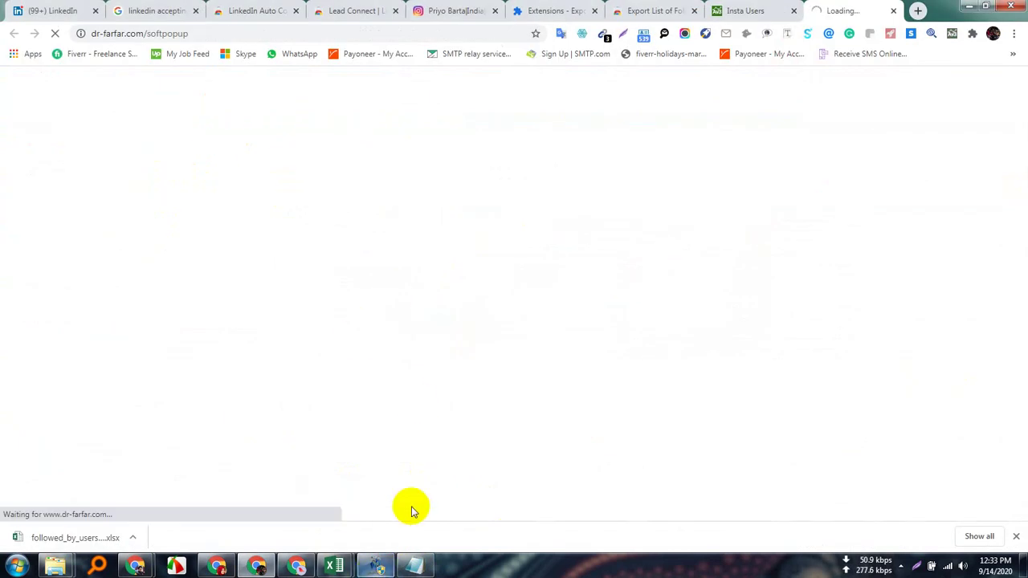
pyautogui.click(379, 565)
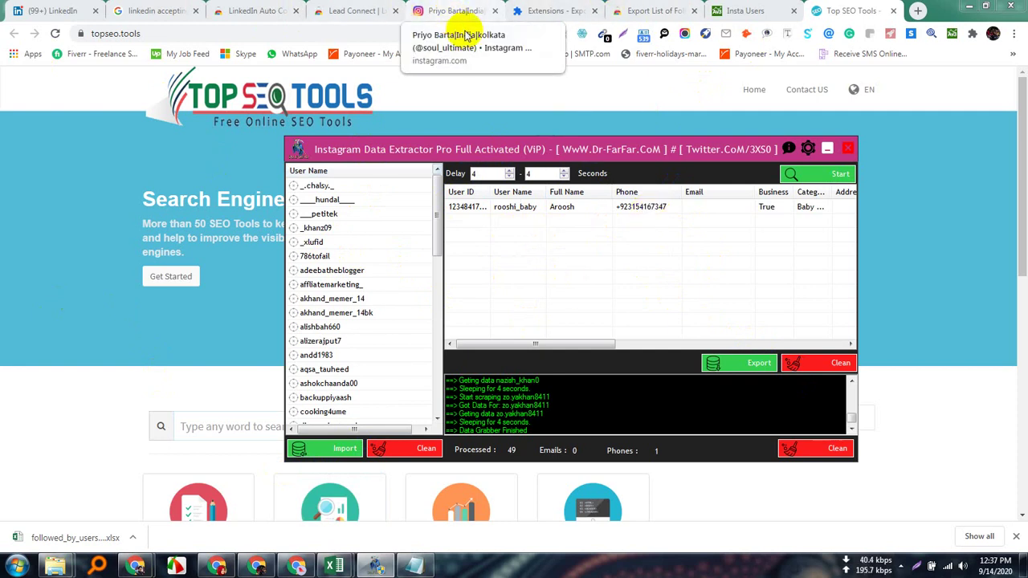
# Switch back to the rfgrgg.csv workbook in Excel to show the earlier exported results
pyautogui.moveTo(424, 568)
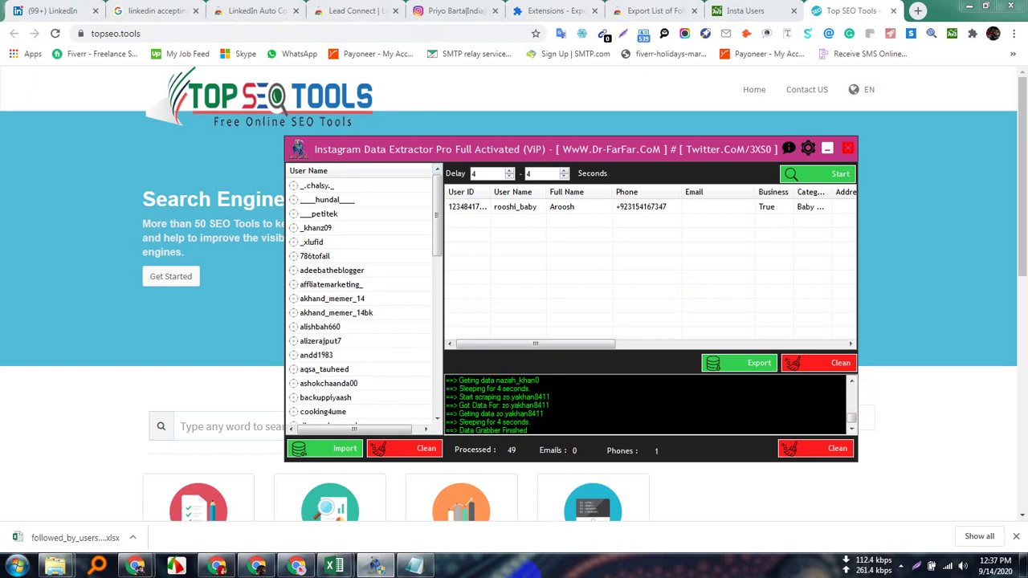
pyautogui.moveTo(337, 567)
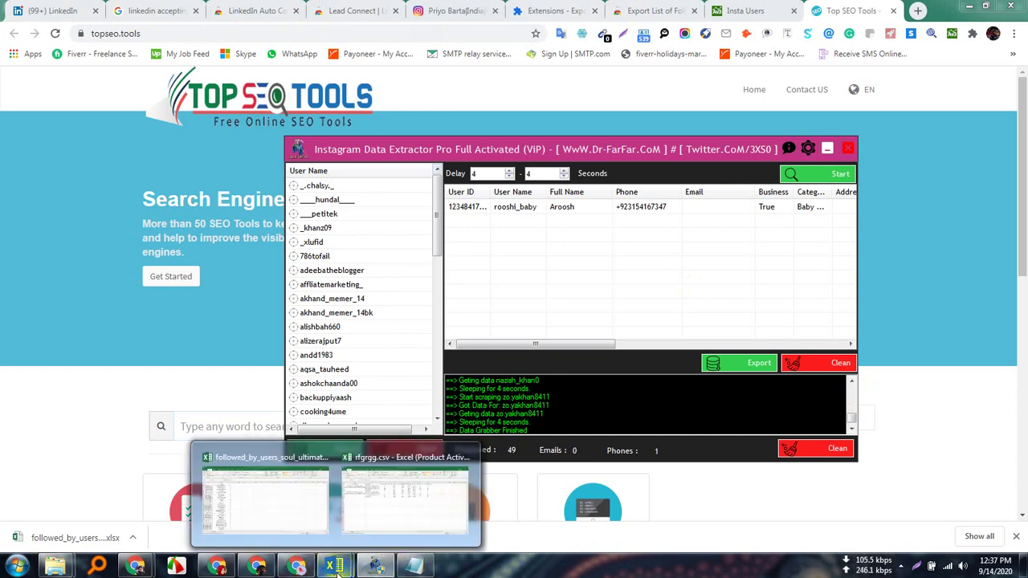
pyautogui.click(410, 505)
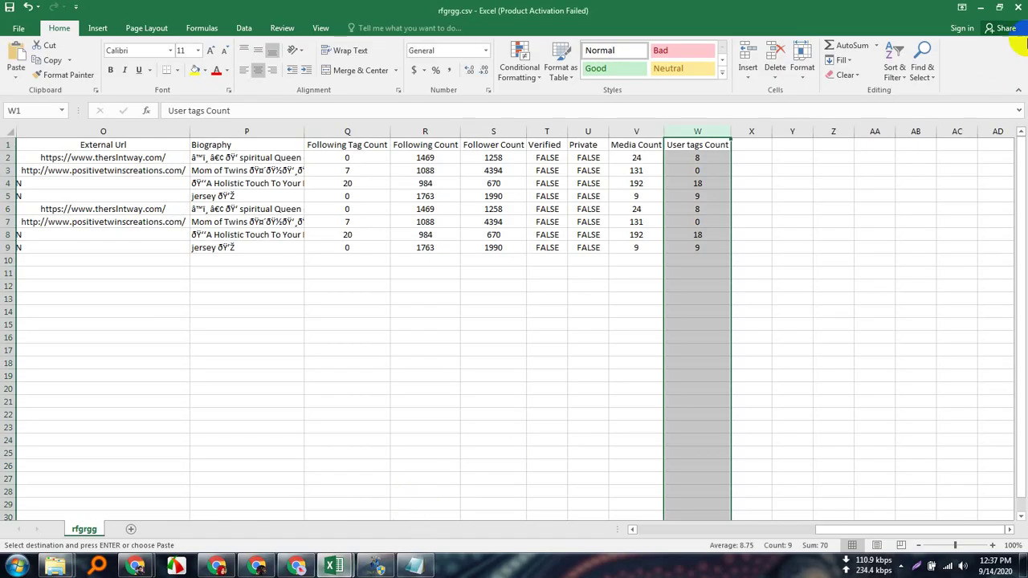
# Leave the Excel workbook for Instagram Data Extractor Pro and review the processed username list through to its end
pyautogui.click(982, 8)
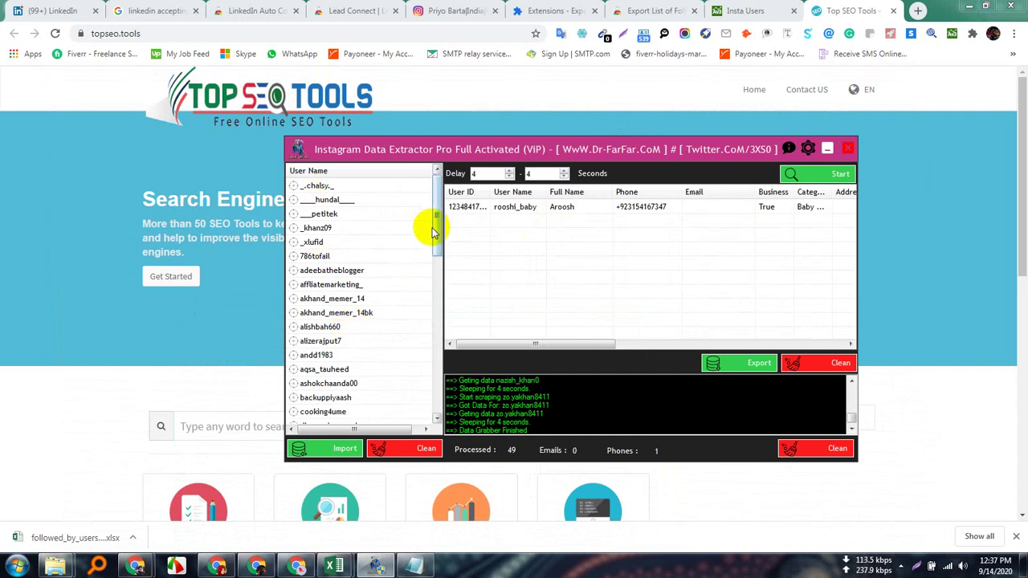
pyautogui.moveTo(432, 231); pyautogui.dragTo(470, 367)
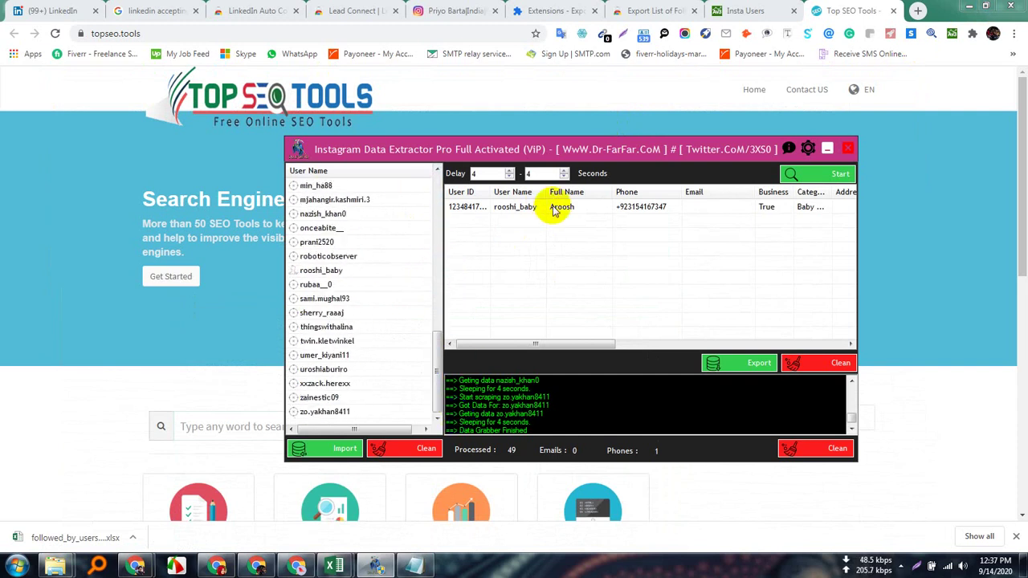
# Switch to the Instagram profile open in the browser and look through its posts
pyautogui.click(451, 9)
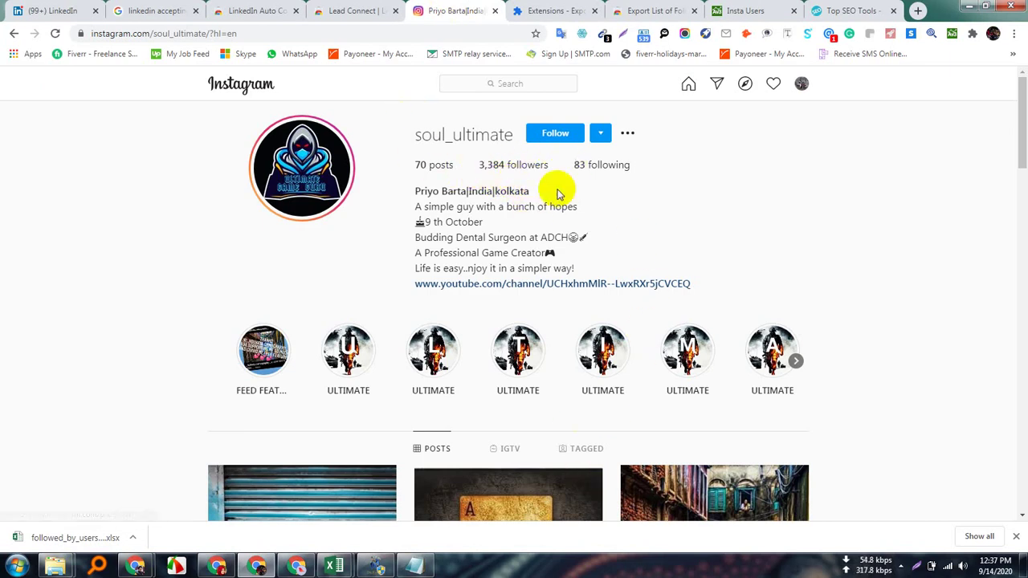
pyautogui.scroll(-10, 570, 447)
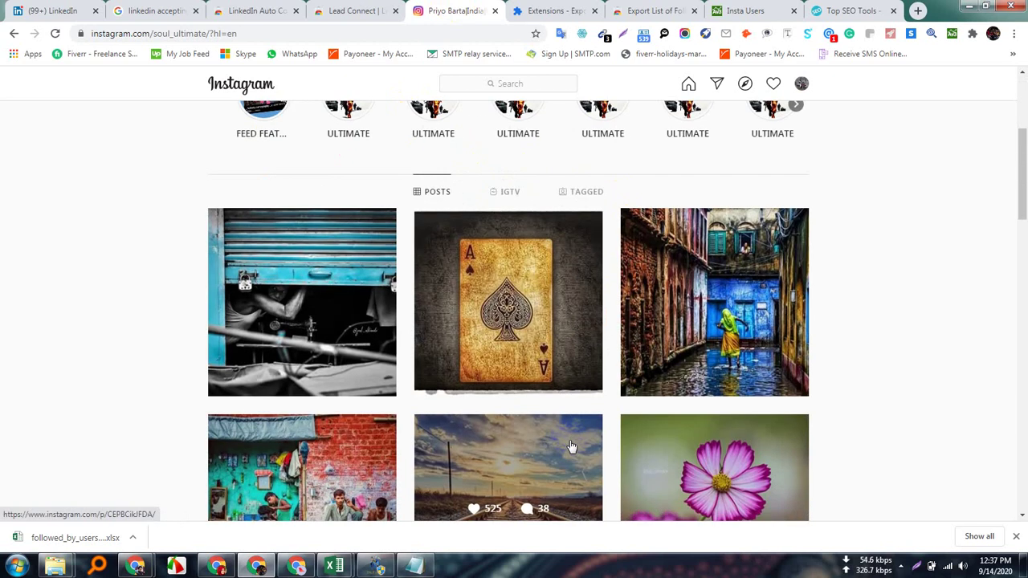
pyautogui.scroll(-3, 683, 482)
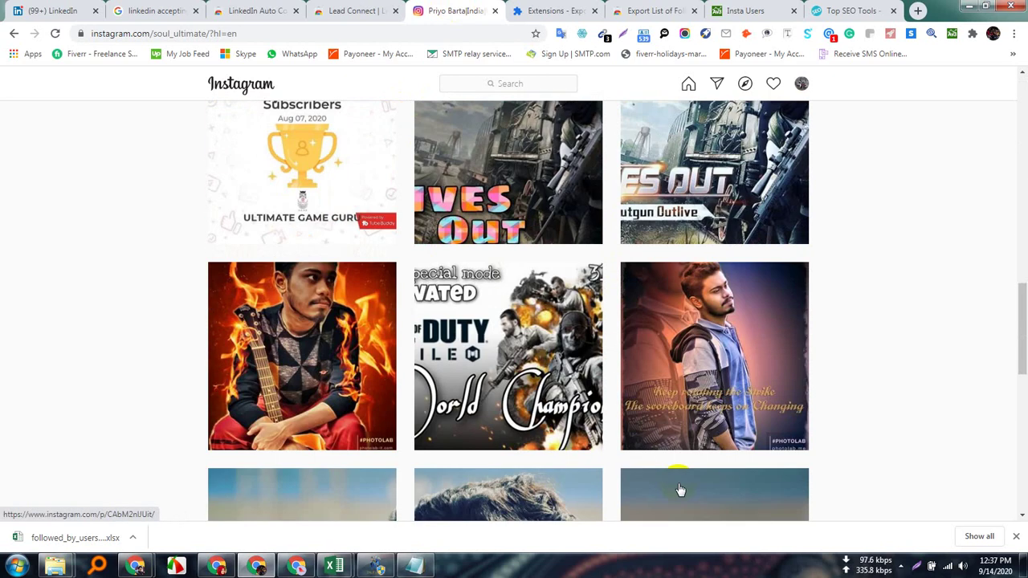
pyautogui.scroll(10, 679, 486)
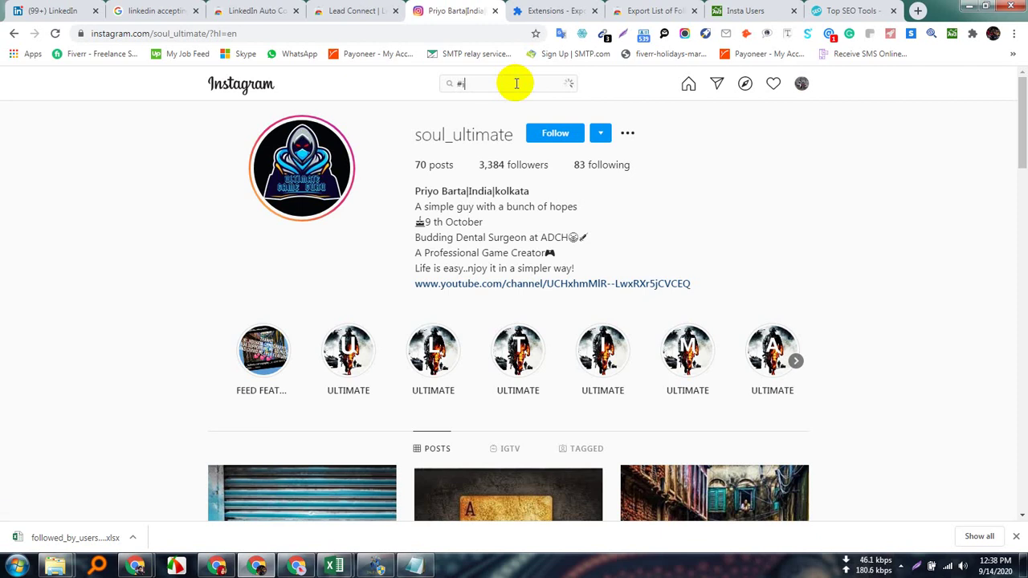
# Search Instagram for "#inf", open the #influencer hashtag page and look over its top posts
pyautogui.write('f')
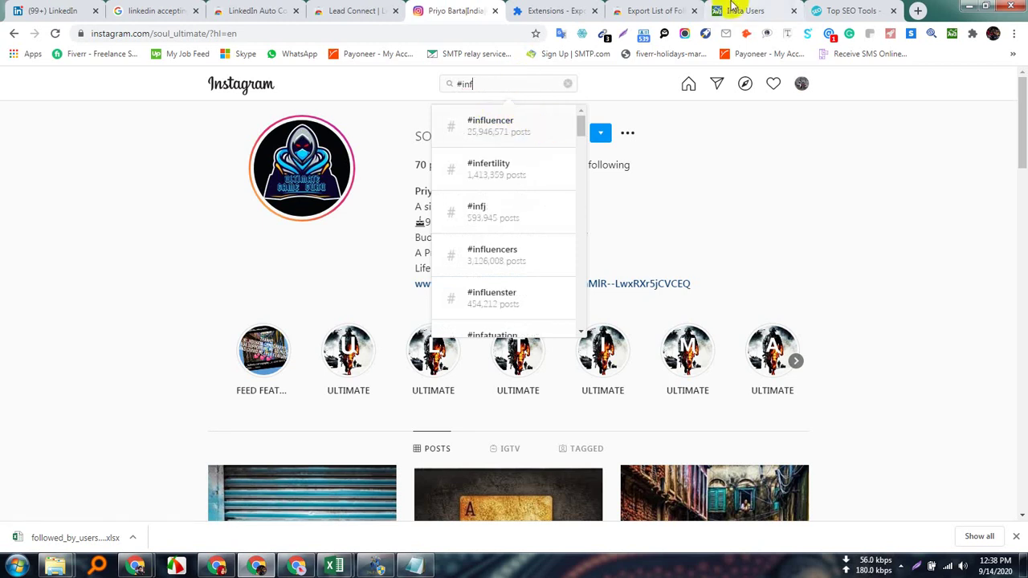
pyautogui.click(518, 139)
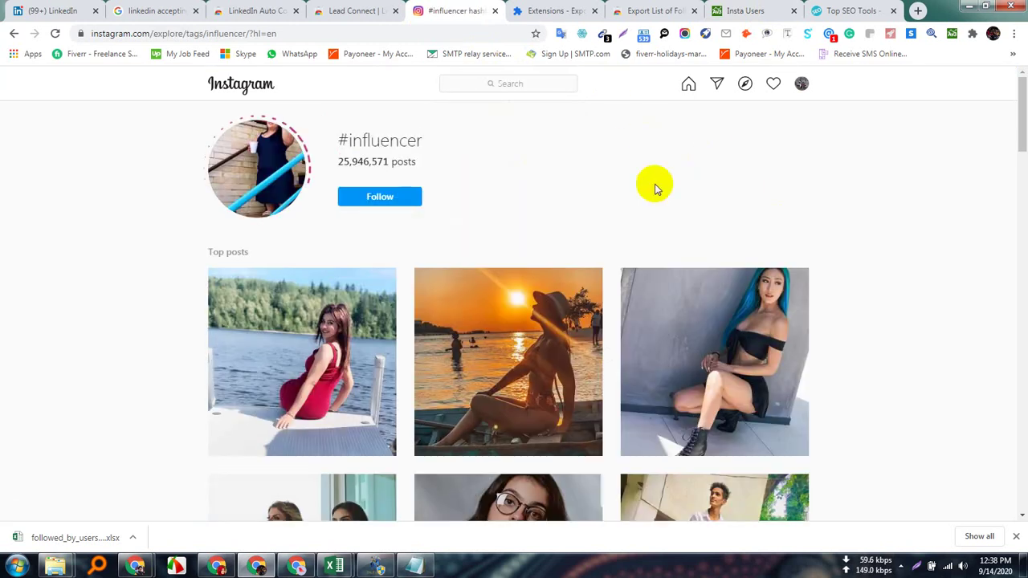
pyautogui.scroll(-2, 360, 514)
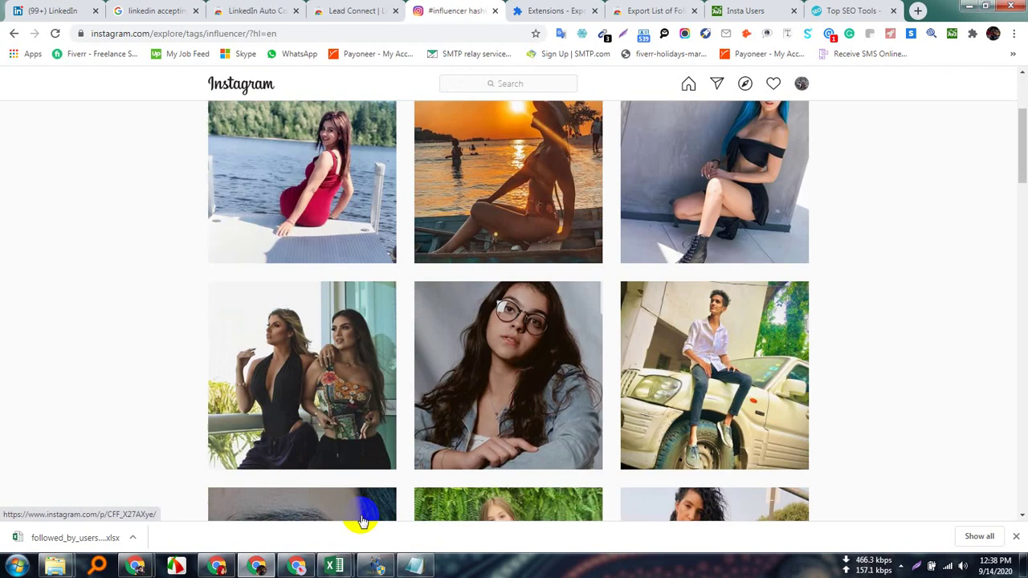
pyautogui.scroll(-2, 530, 410)
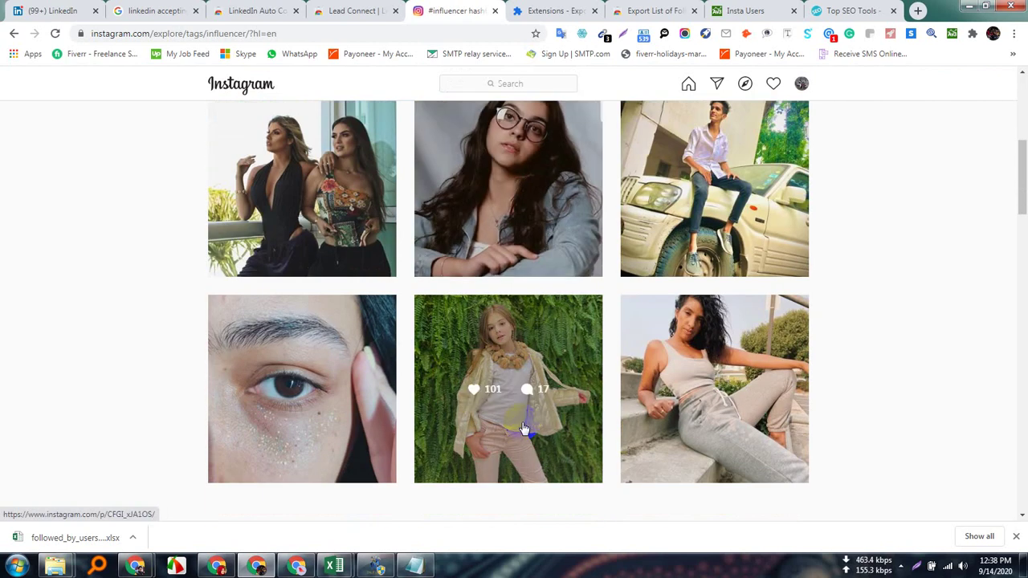
pyautogui.scroll(3, 260, 409)
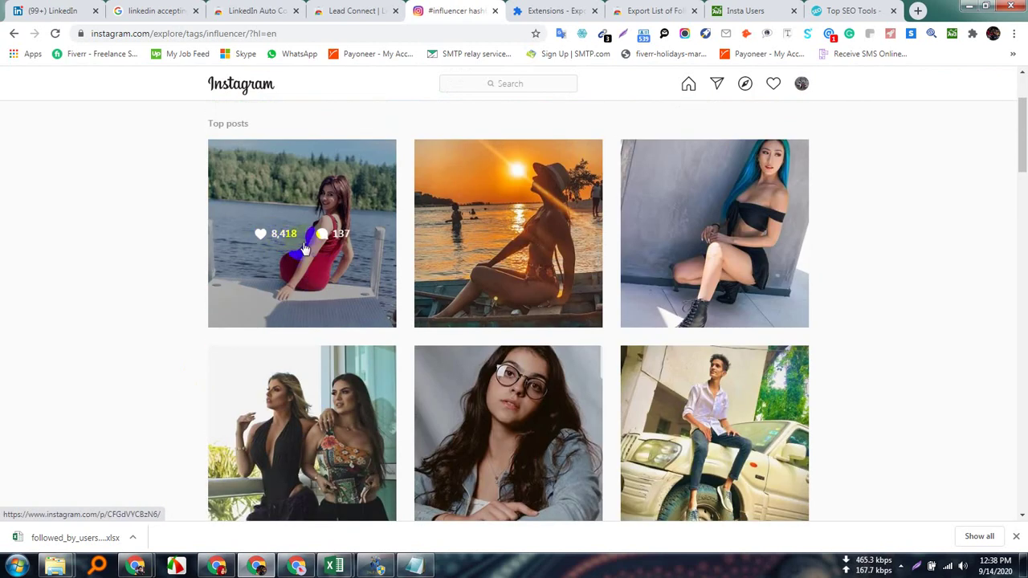
# Open the author's profile from the first #influencer top post, the lakeside photo, and copy the profile's username
pyautogui.click(312, 263)
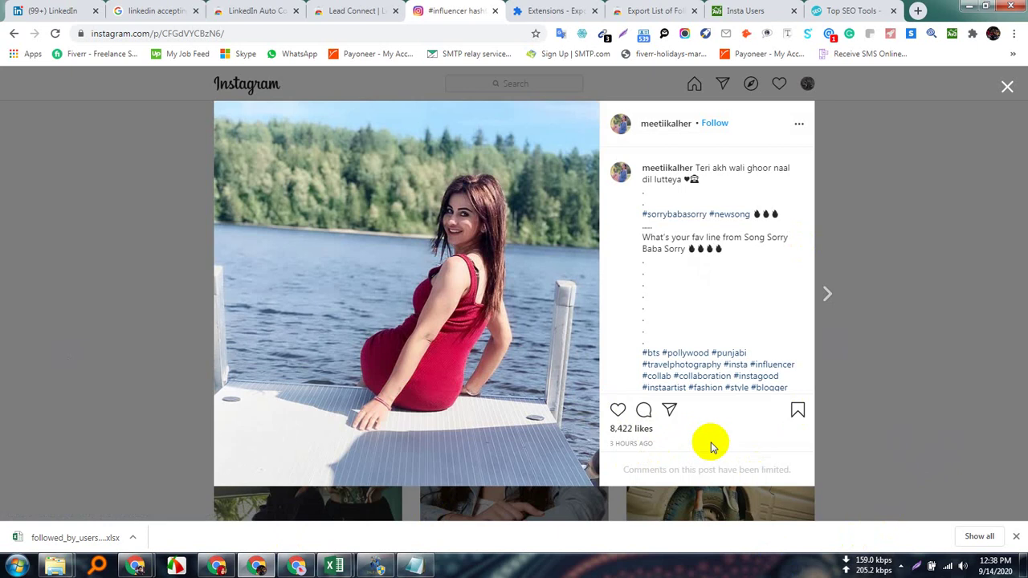
pyautogui.click(672, 128)
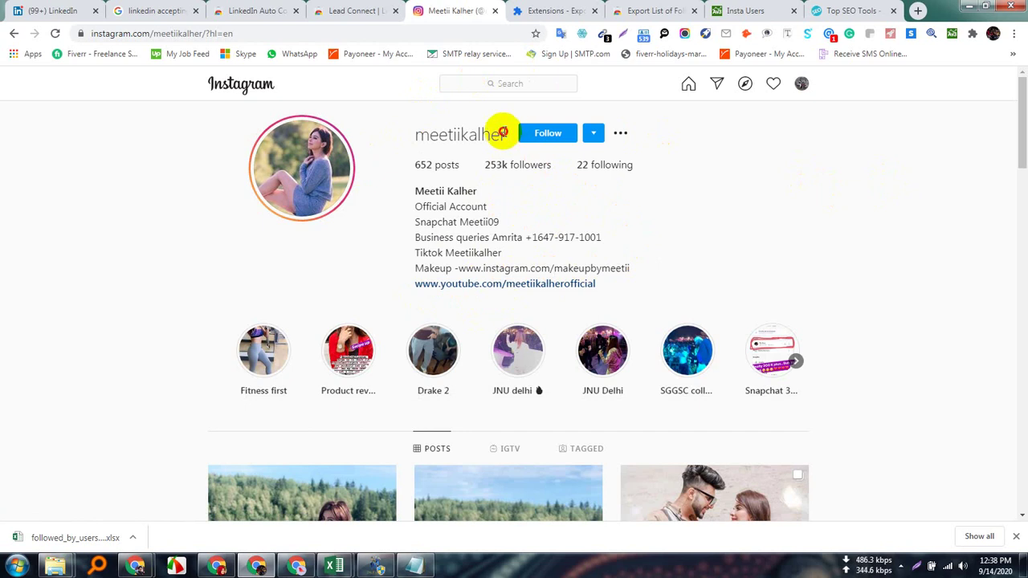
pyautogui.moveTo(504, 133); pyautogui.dragTo(439, 133)
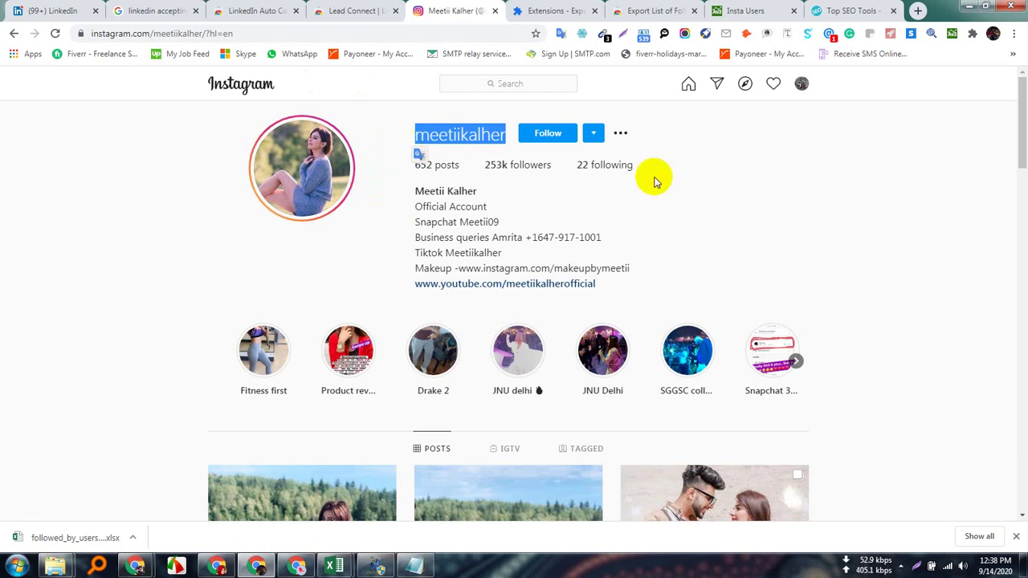
pyautogui.click(730, 156)
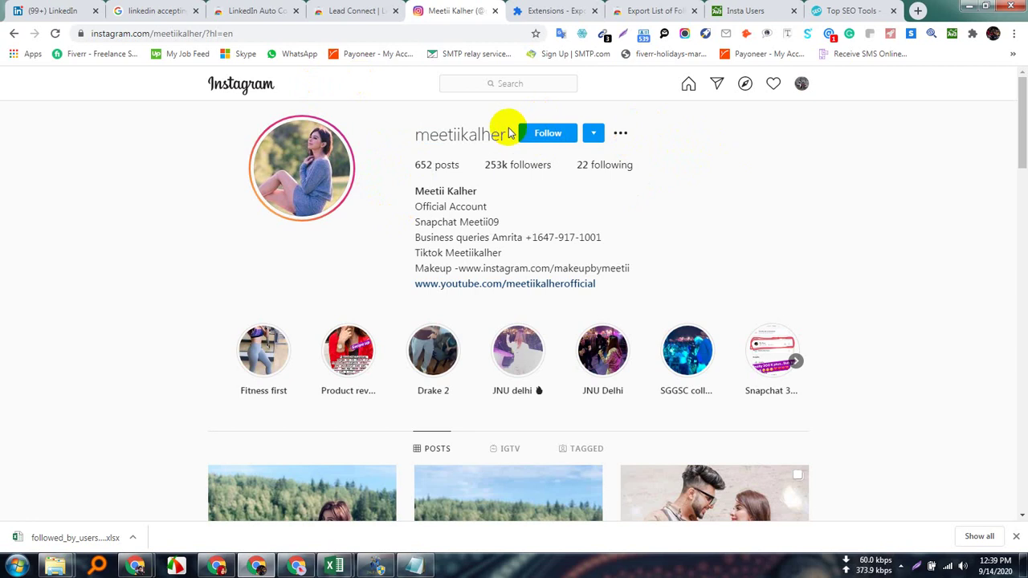
pyautogui.moveTo(508, 136); pyautogui.dragTo(430, 133)
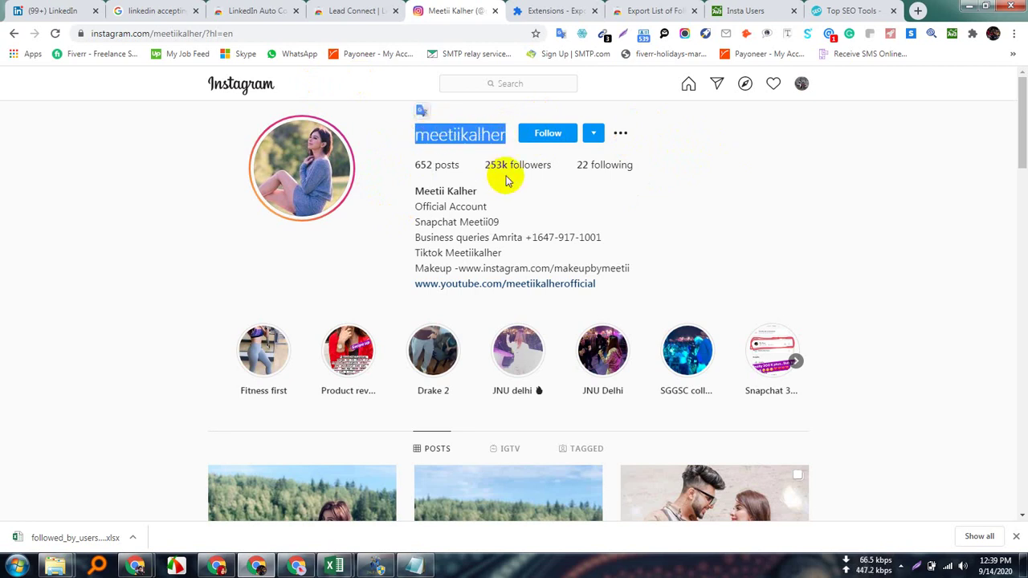
pyautogui.rightClick(467, 128)
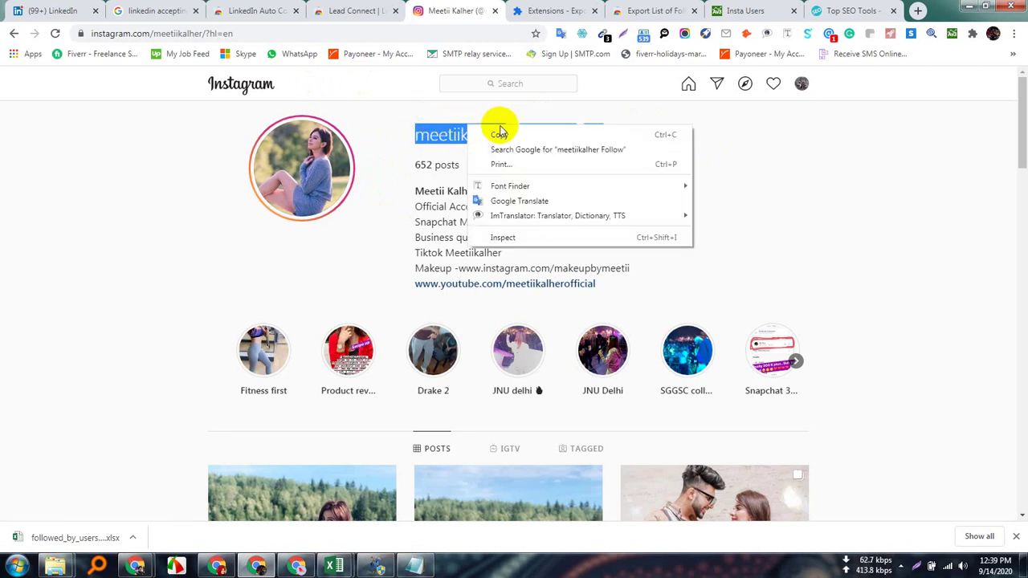
pyautogui.click(510, 134)
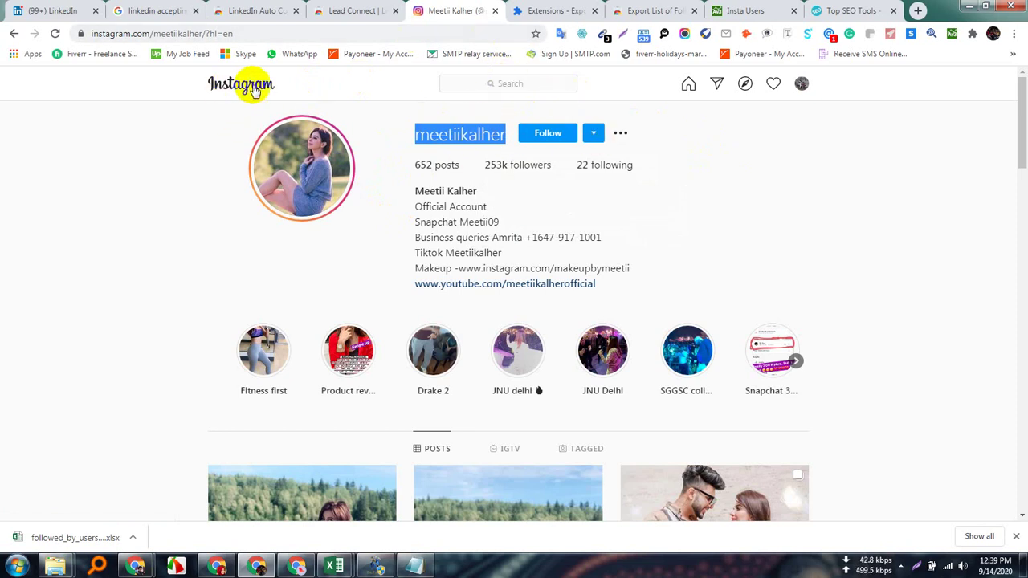
# Search Instagram for #indiangamer and open that hashtag's page
pyautogui.click(499, 77)
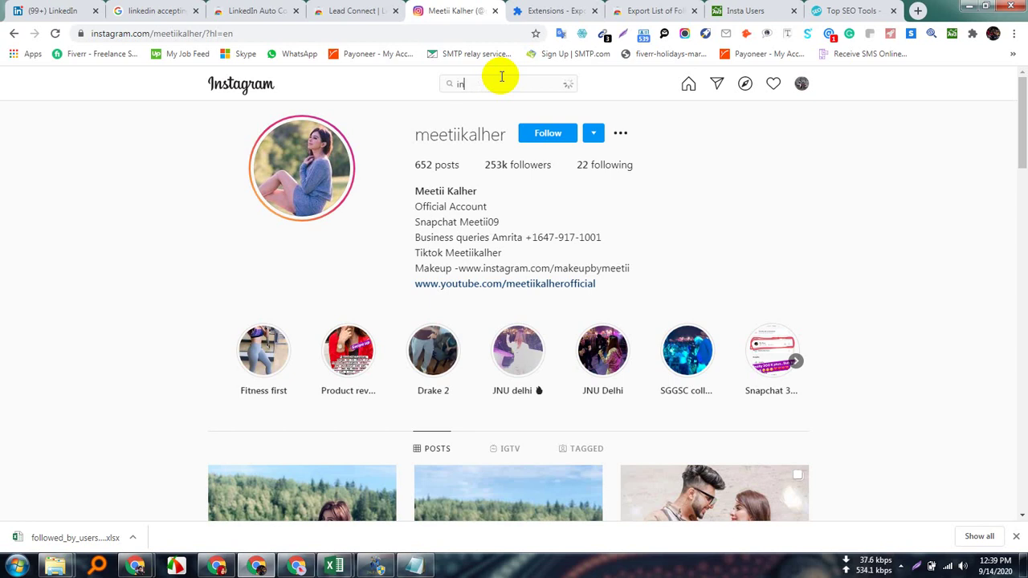
pyautogui.press('BackSpace')
pyautogui.press('BackSpace')
pyautogui.write('#indiangamer')
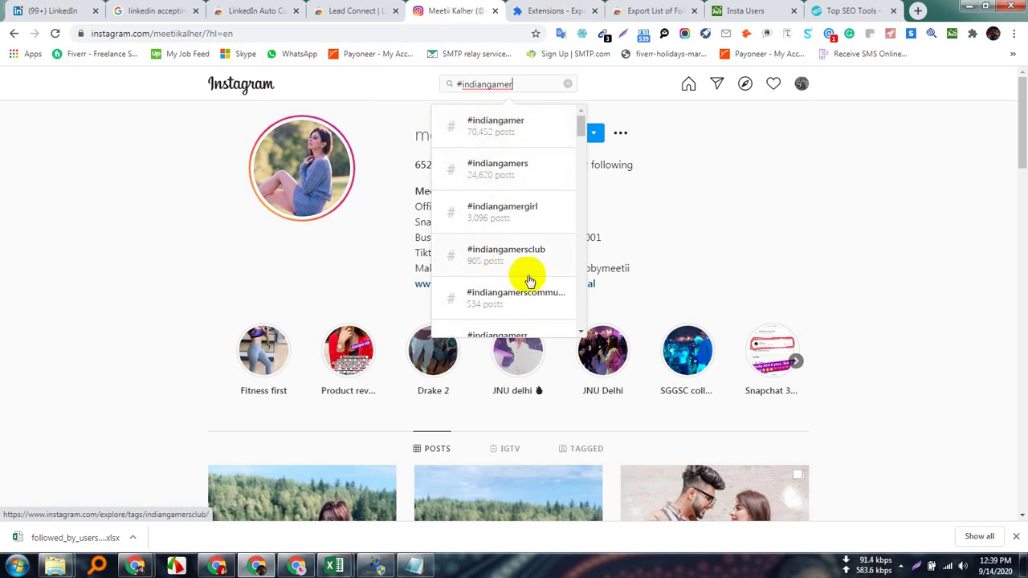
pyautogui.click(508, 128)
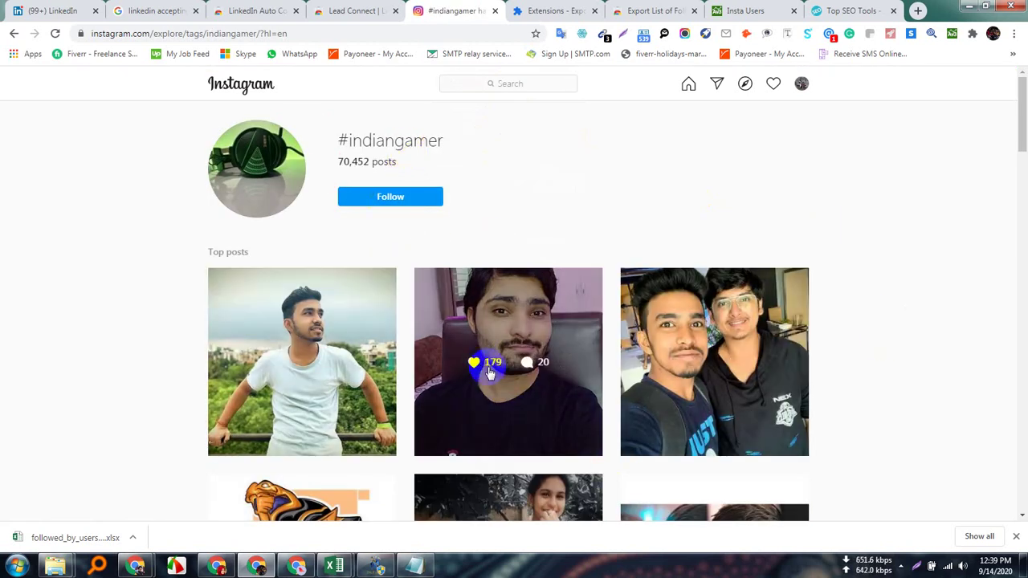
# Examine the top and most recent posts under #indiangamer for a suitable account to target
pyautogui.scroll(-2, 486, 418)
pyautogui.scroll(-3, 651, 490)
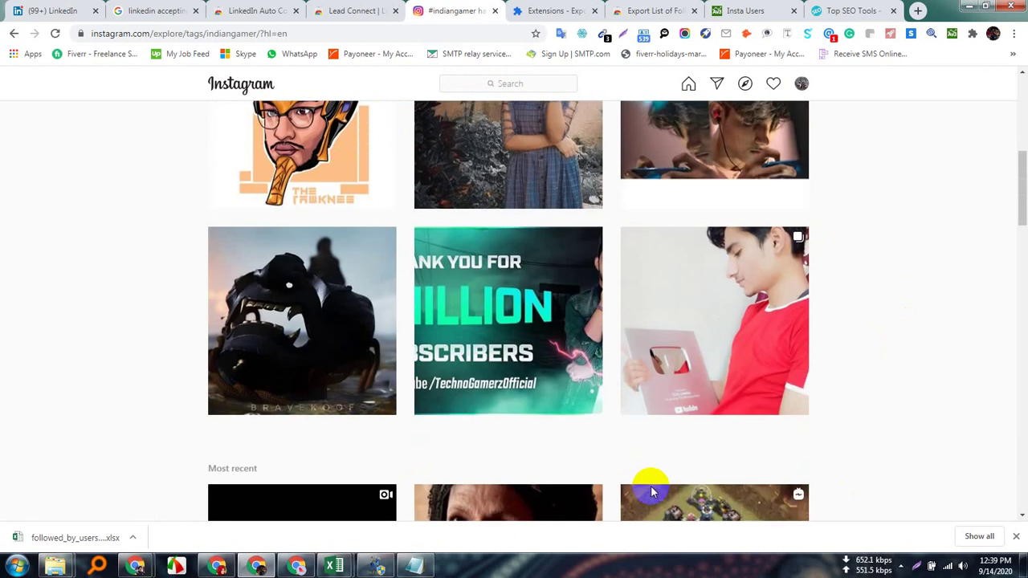
pyautogui.scroll(-5, 651, 492)
pyautogui.scroll(6, 655, 498)
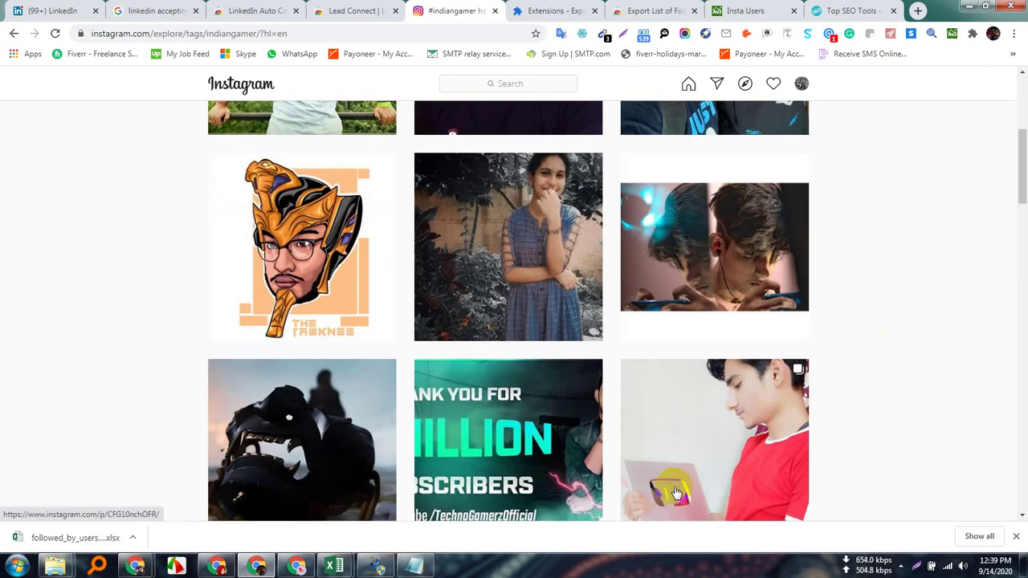
pyautogui.scroll(3, 675, 490)
pyautogui.scroll(-1, 563, 465)
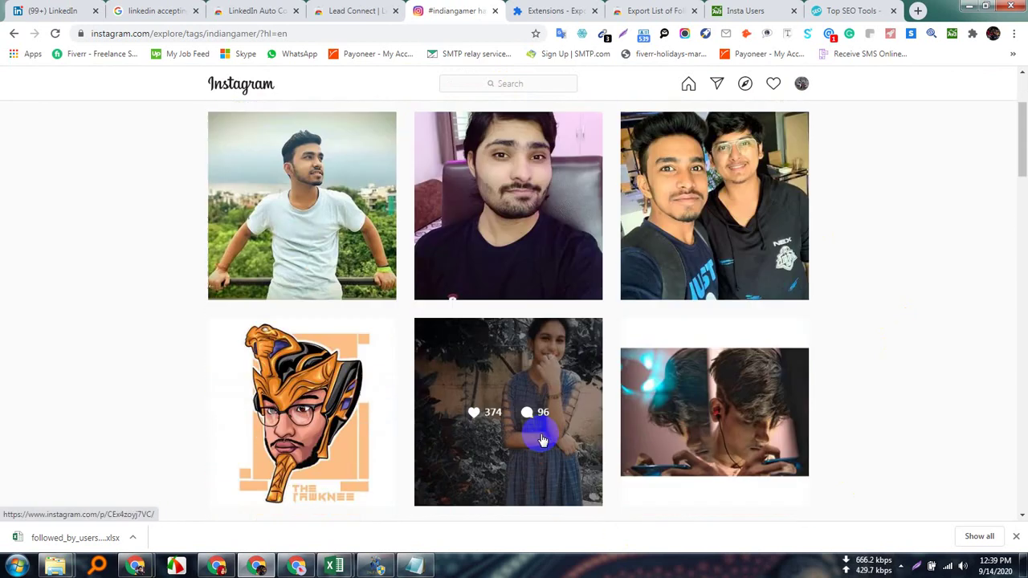
pyautogui.scroll(-3, 542, 440)
pyautogui.scroll(-2, 573, 460)
pyautogui.scroll(2, 581, 472)
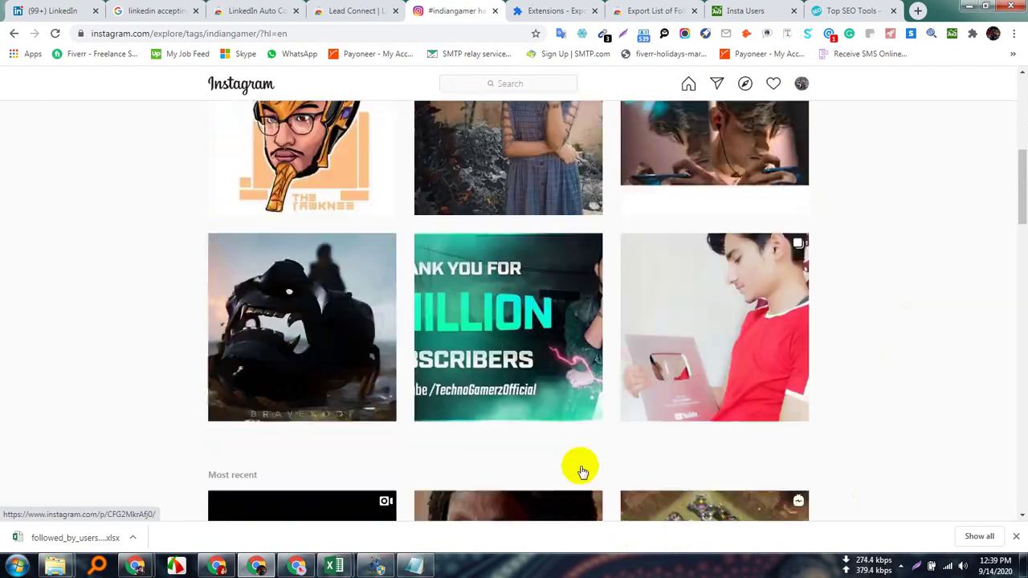
pyautogui.scroll(3, 582, 473)
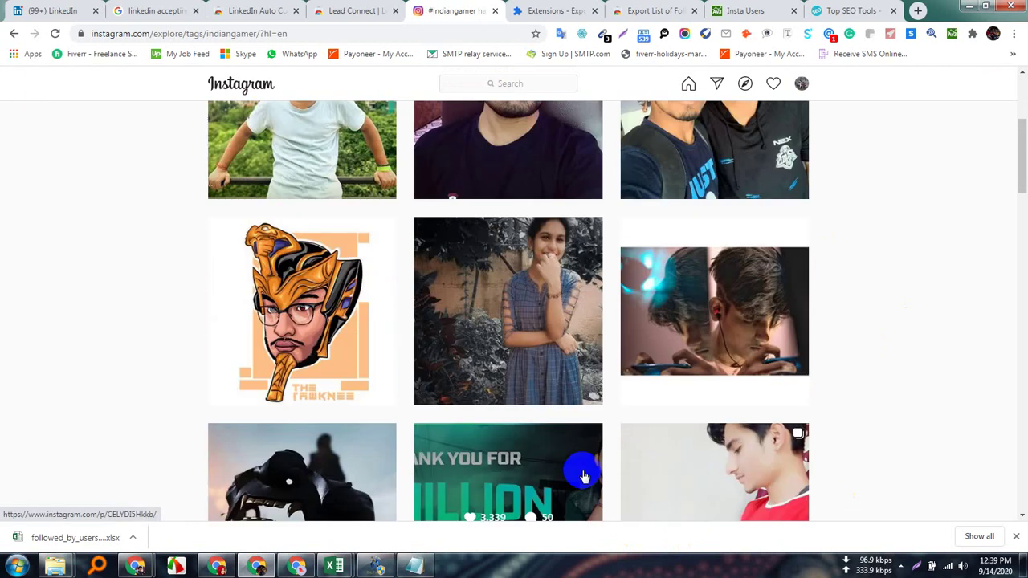
# Open the gamer cartoon artwork post, check its caption and comments, and go to the creator's profile
pyautogui.click(303, 278)
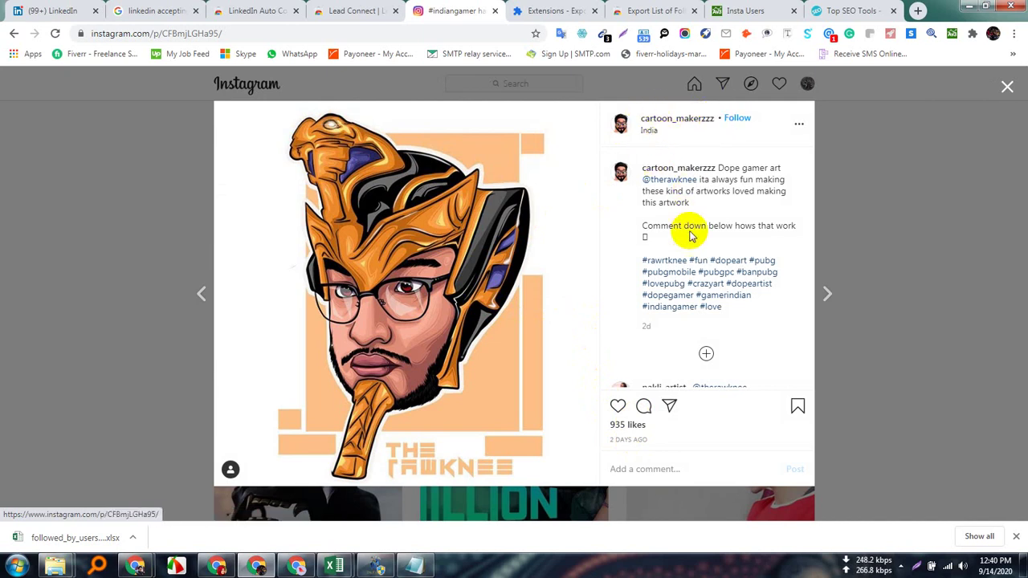
pyautogui.scroll(-5, 703, 345)
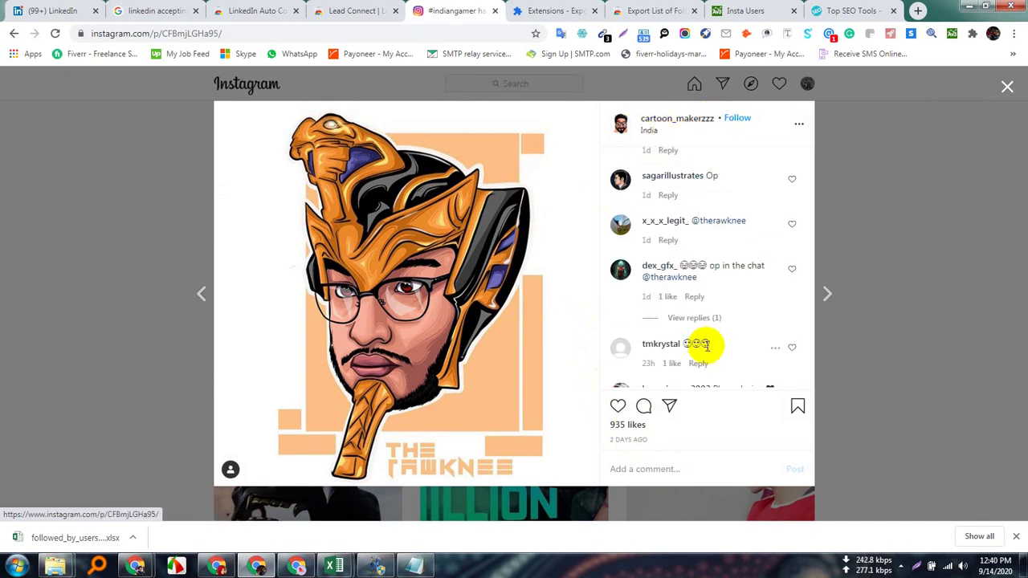
pyautogui.scroll(5, 704, 345)
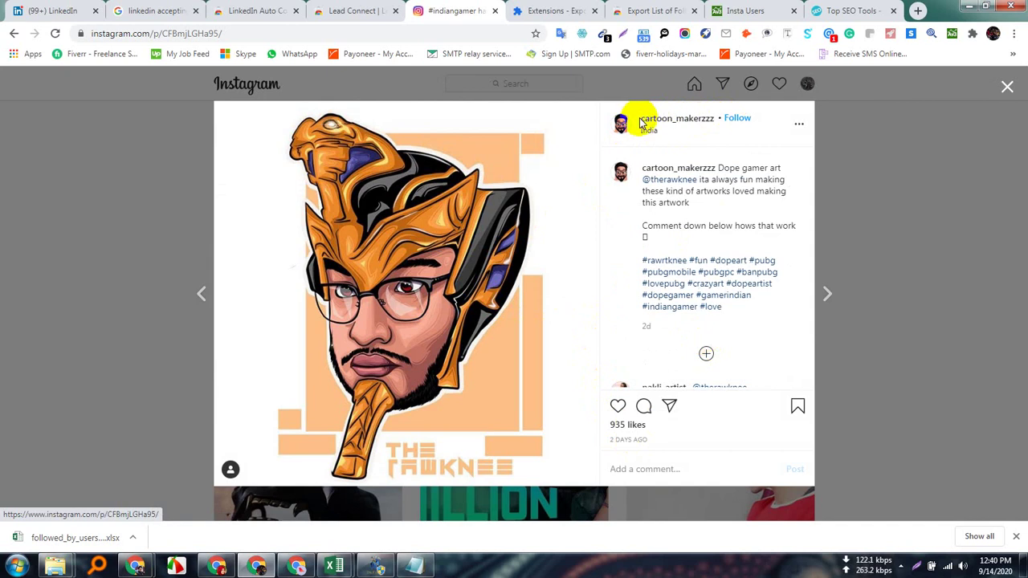
pyautogui.moveTo(640, 122); pyautogui.dragTo(713, 120)
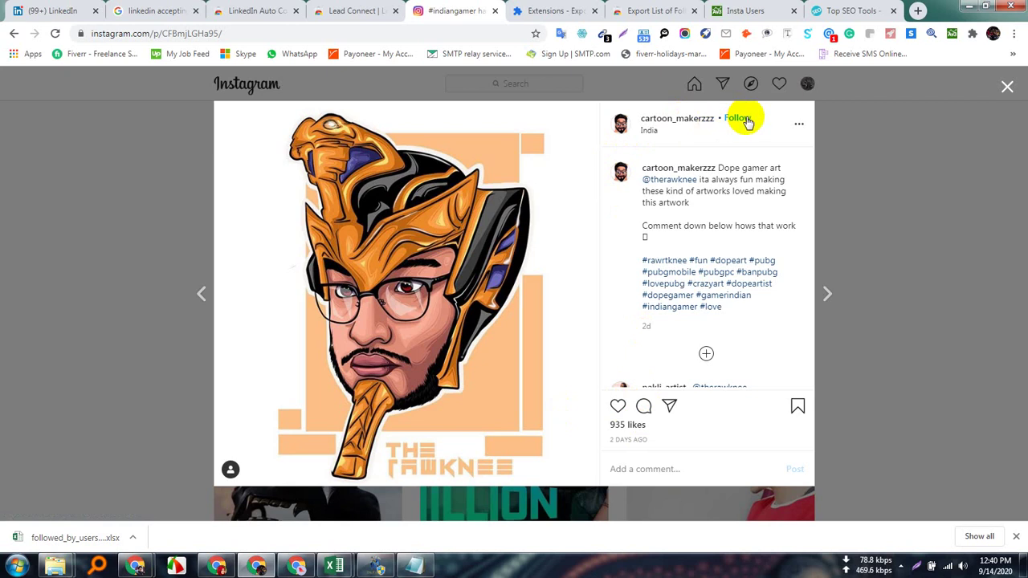
pyautogui.click(677, 119)
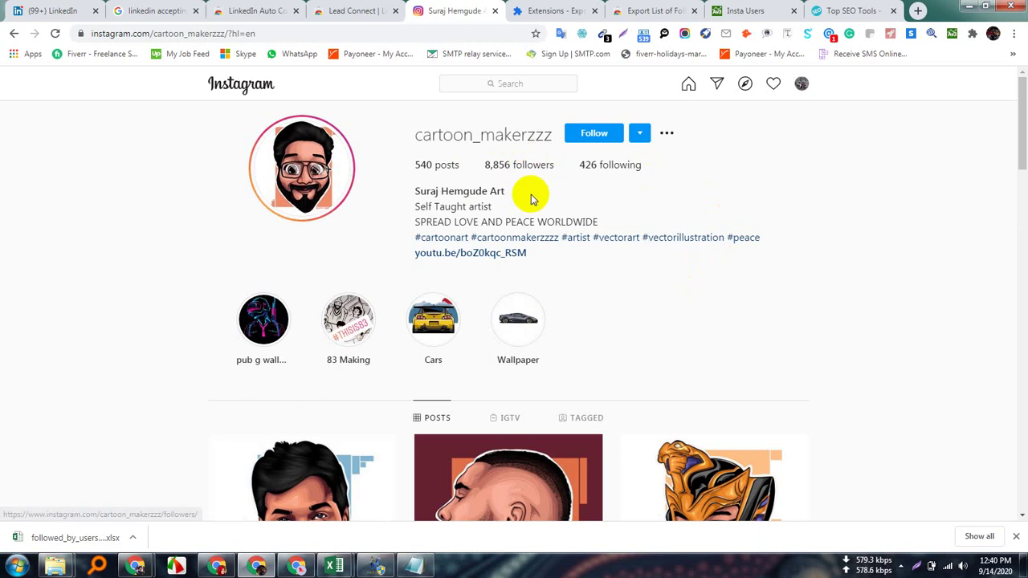
# Look over the cartoon artist's profile and open the Export List of Followers from Instagram extension for that account
pyautogui.scroll(-5, 624, 412)
pyautogui.scroll(5, 624, 411)
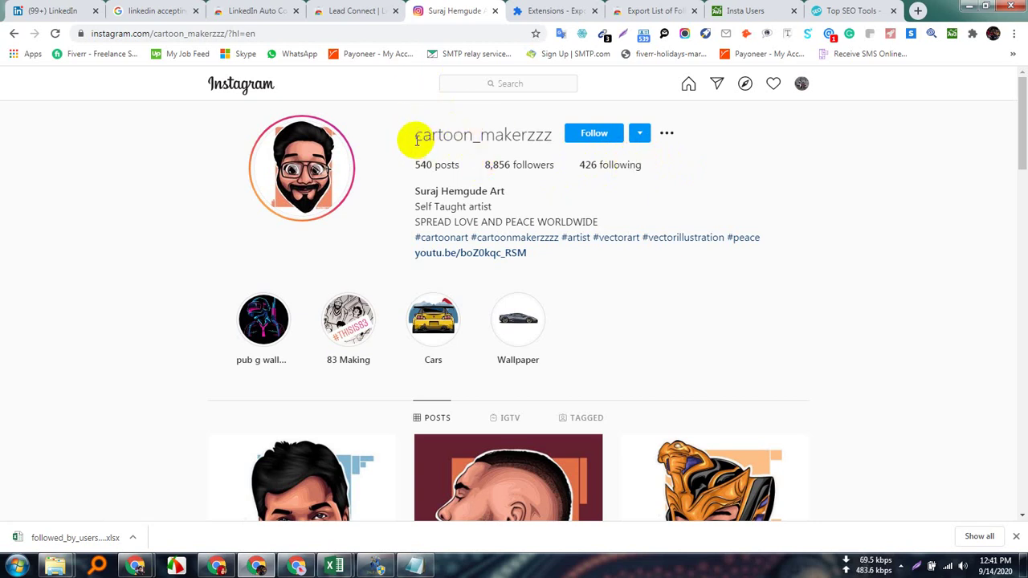
pyautogui.moveTo(416, 140); pyautogui.dragTo(558, 143)
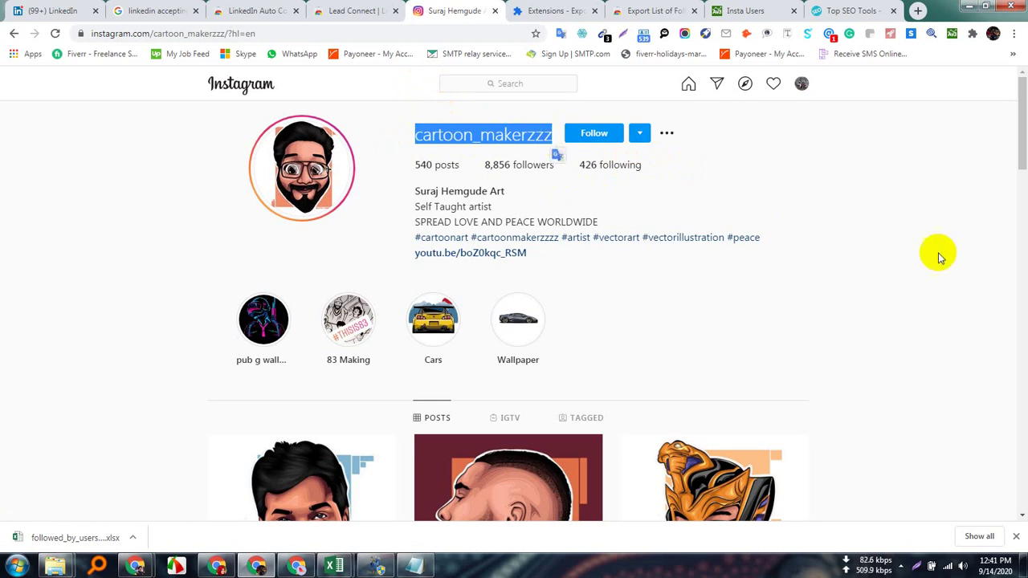
pyautogui.click(924, 272)
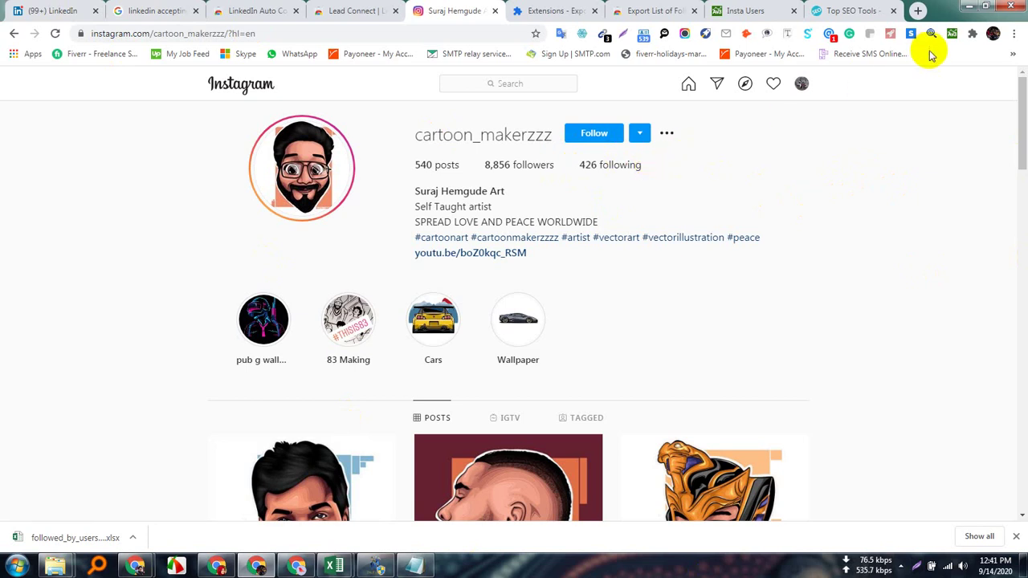
pyautogui.click(952, 34)
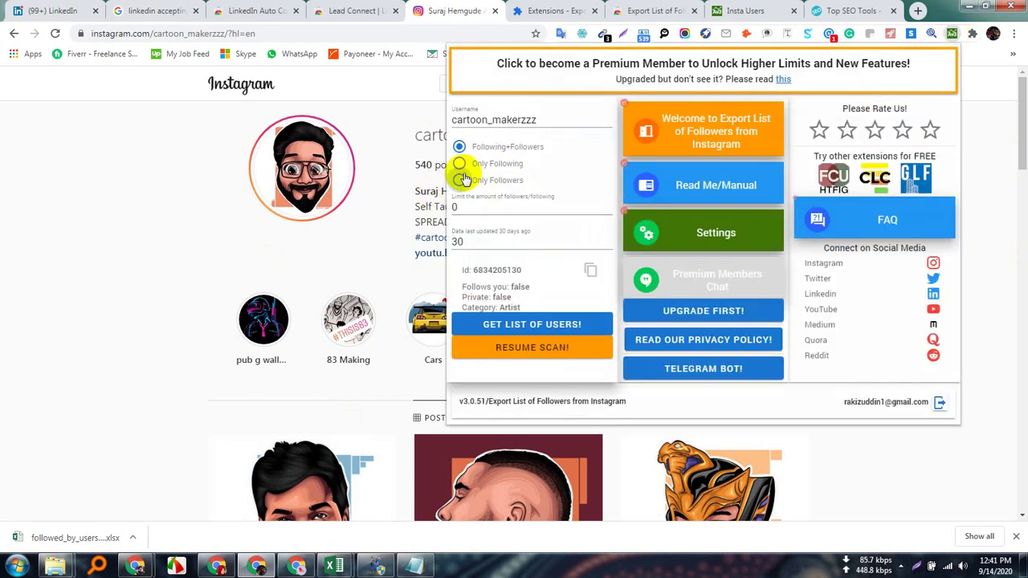
# Collect the cartoon artist's list with the Only Following option and export the results to Excel as XLSX
pyautogui.click(458, 163)
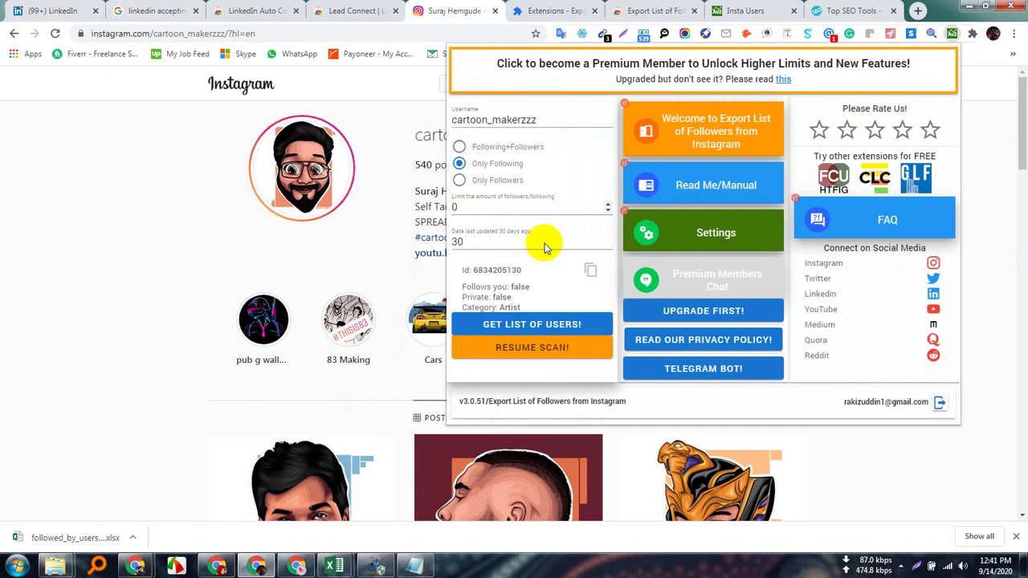
pyautogui.click(529, 329)
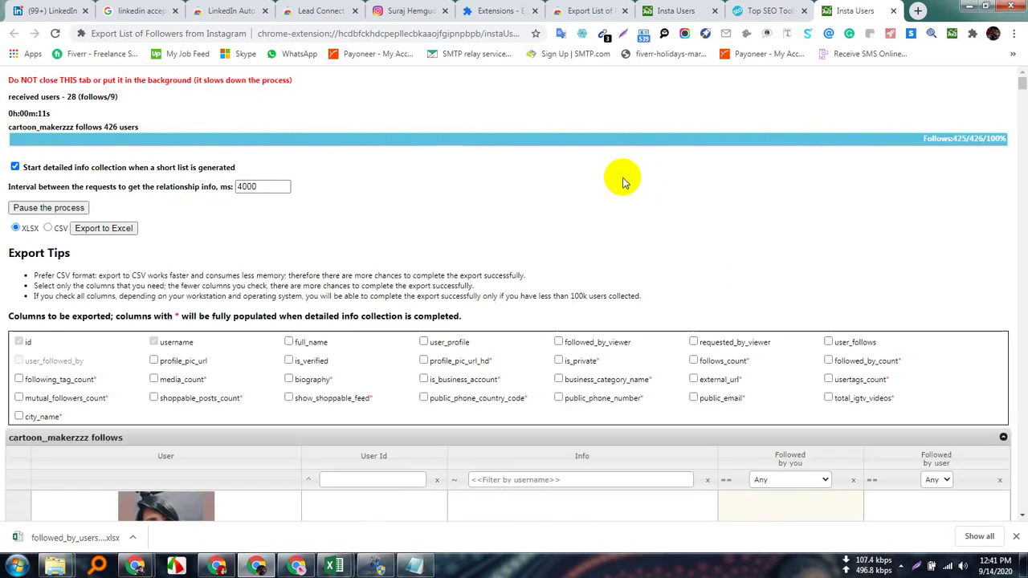
pyautogui.click(126, 232)
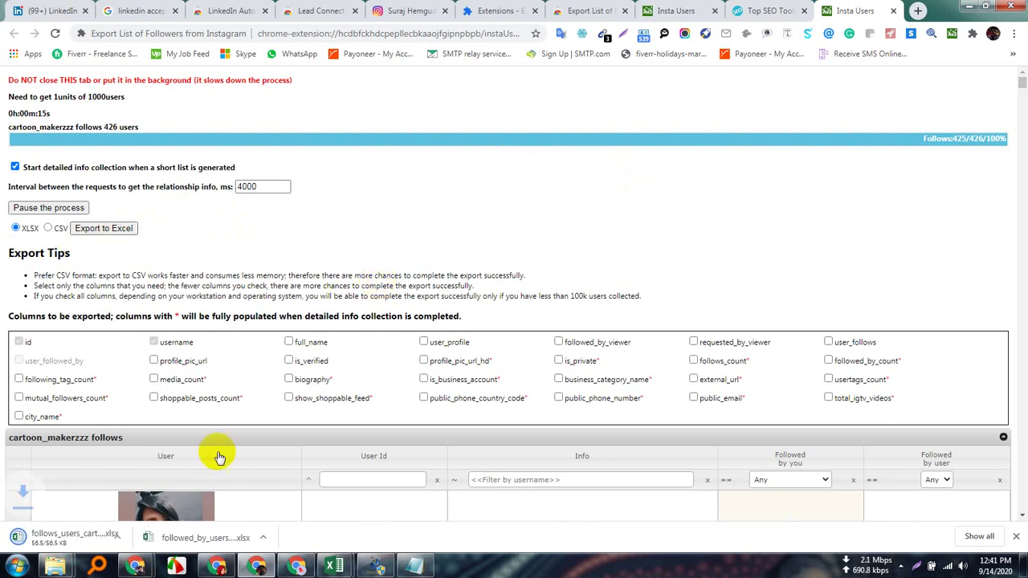
# Show the downloaded follows_users export in its folder and open the workbook in Excel
pyautogui.click(132, 536)
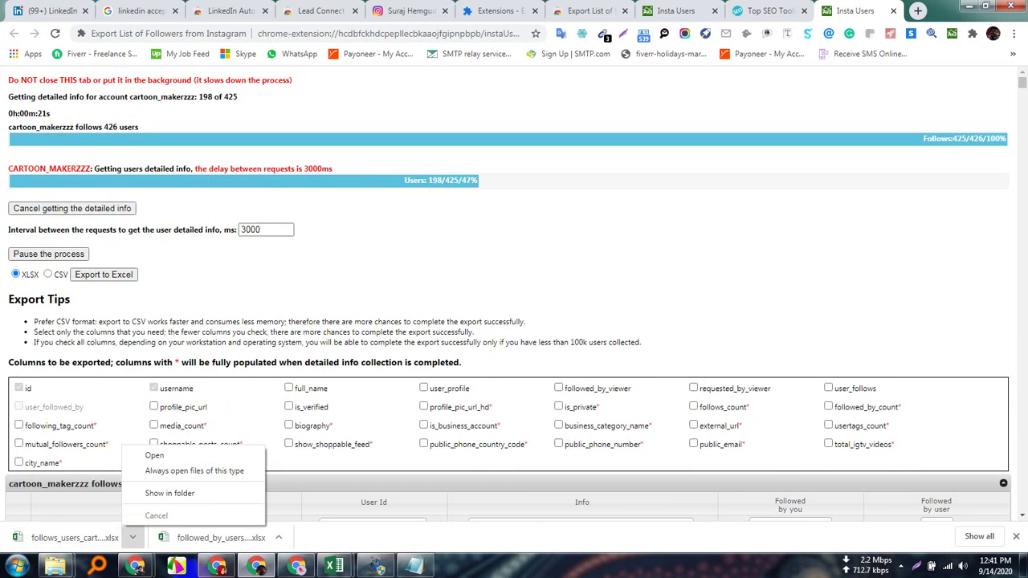
pyautogui.click(178, 493)
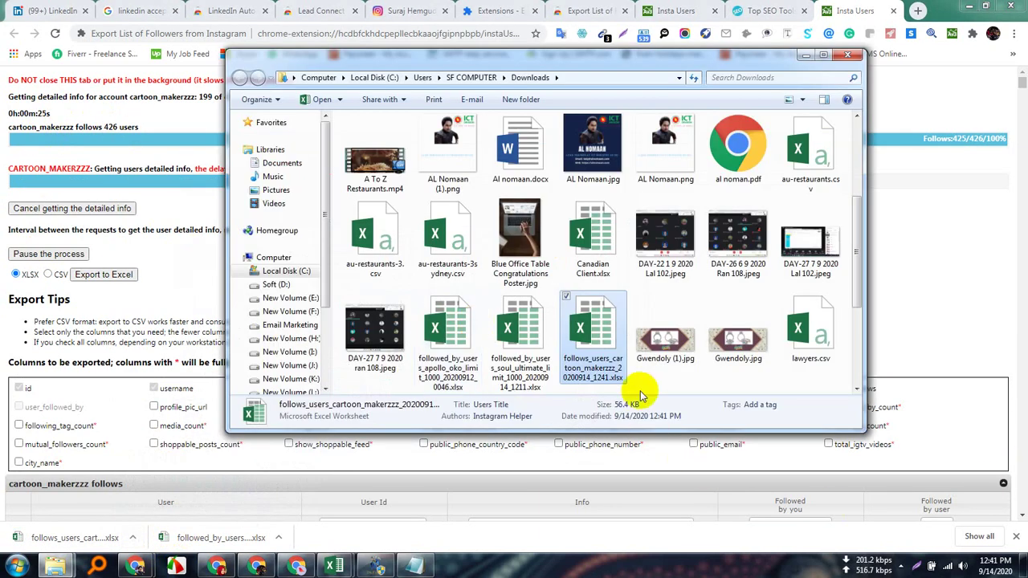
pyautogui.doubleClick(593, 329)
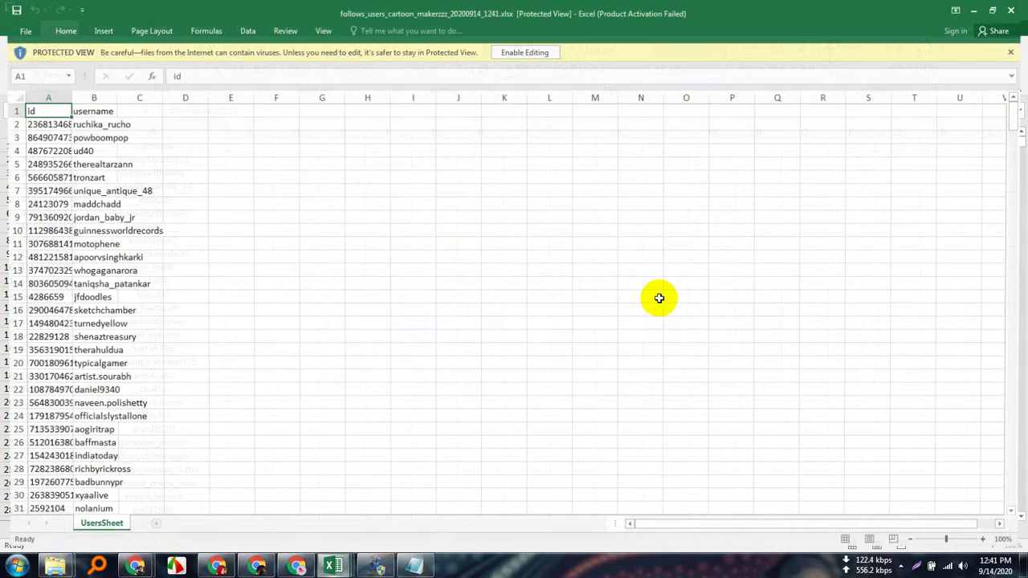
# Widen the id and username columns to fit their contents
pyautogui.click(103, 93)
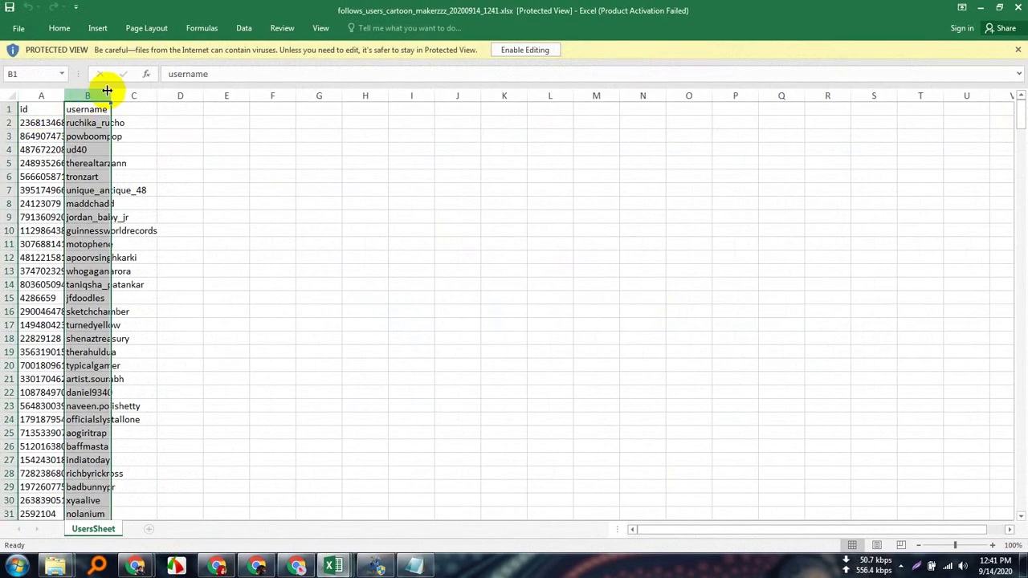
pyautogui.doubleClick(110, 94)
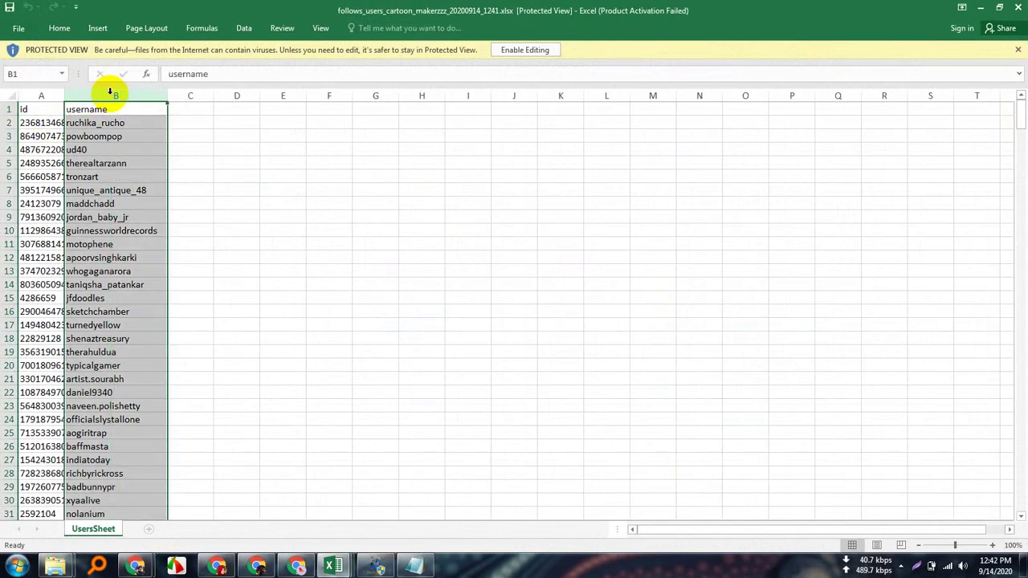
pyautogui.click(53, 90)
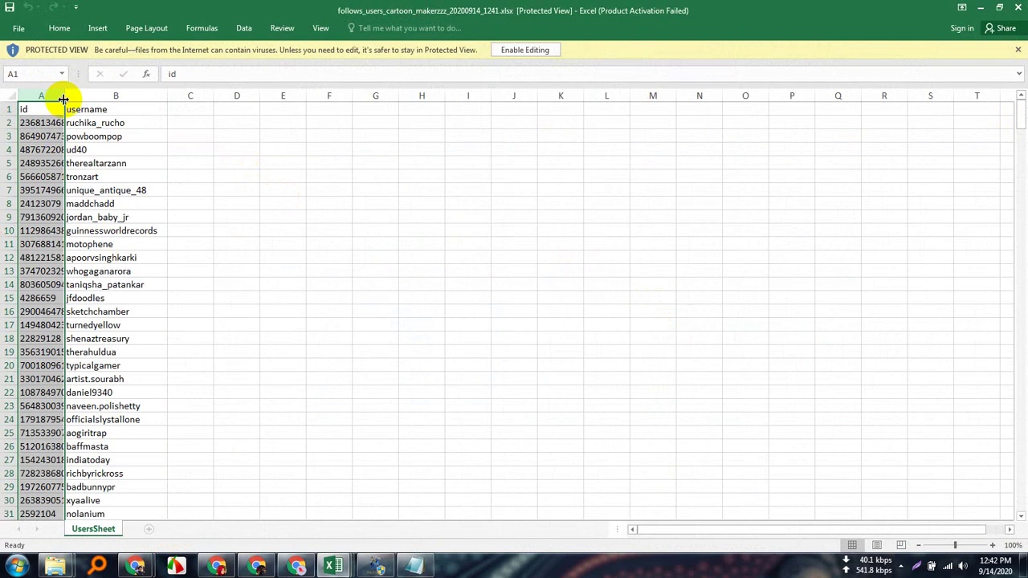
pyautogui.doubleClick(63, 98)
pyautogui.click(172, 94)
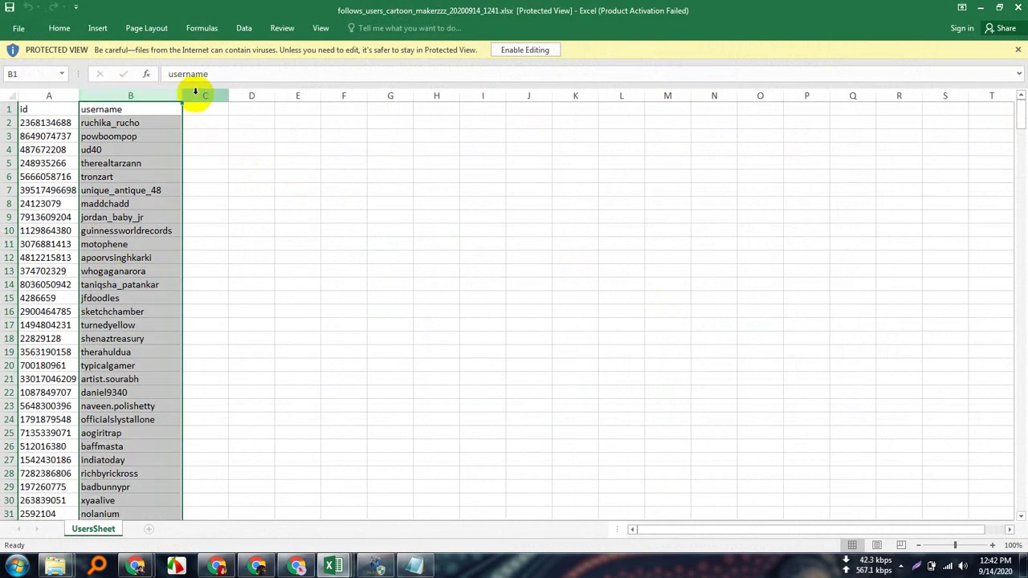
# Copy the usernames in cells B2 to B100
pyautogui.click(126, 124)
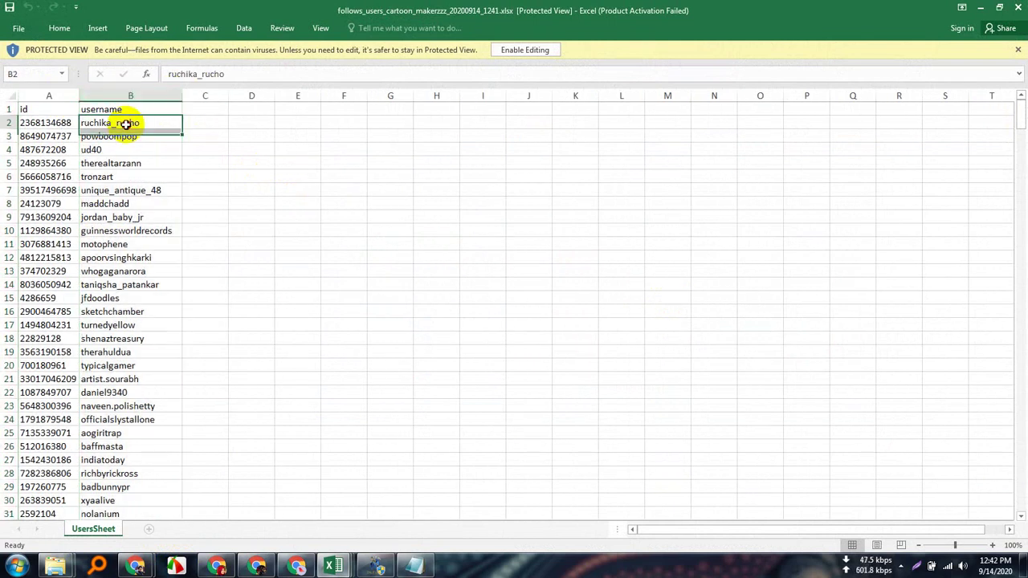
pyautogui.moveTo(126, 124); pyautogui.dragTo(126, 231)
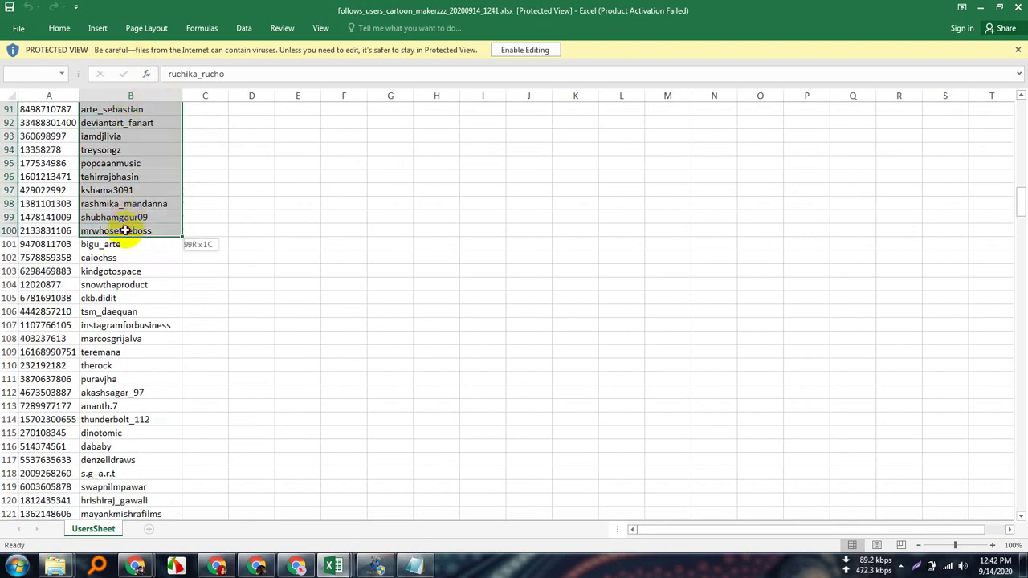
pyautogui.rightClick(106, 177)
pyautogui.click(137, 204)
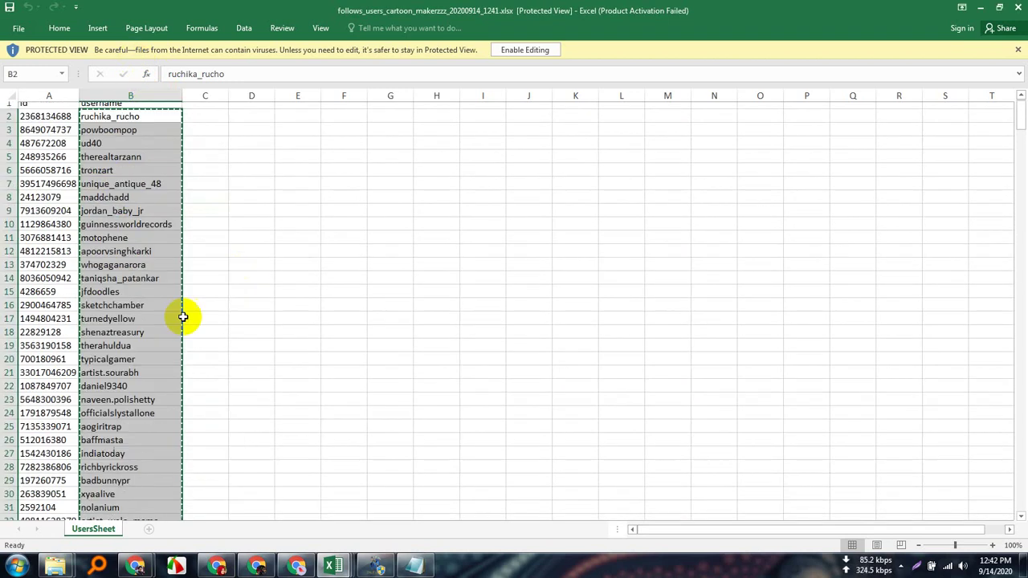
# Replace all the old usernames in New Text Document.txt with the copied ones, then save and close the file
pyautogui.click(414, 566)
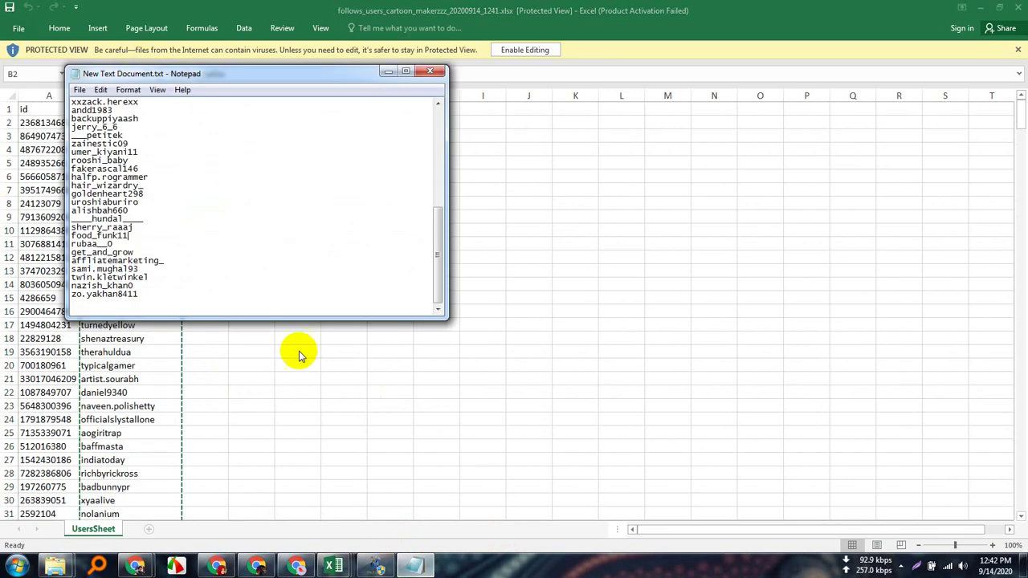
pyautogui.scroll(4, 241, 192)
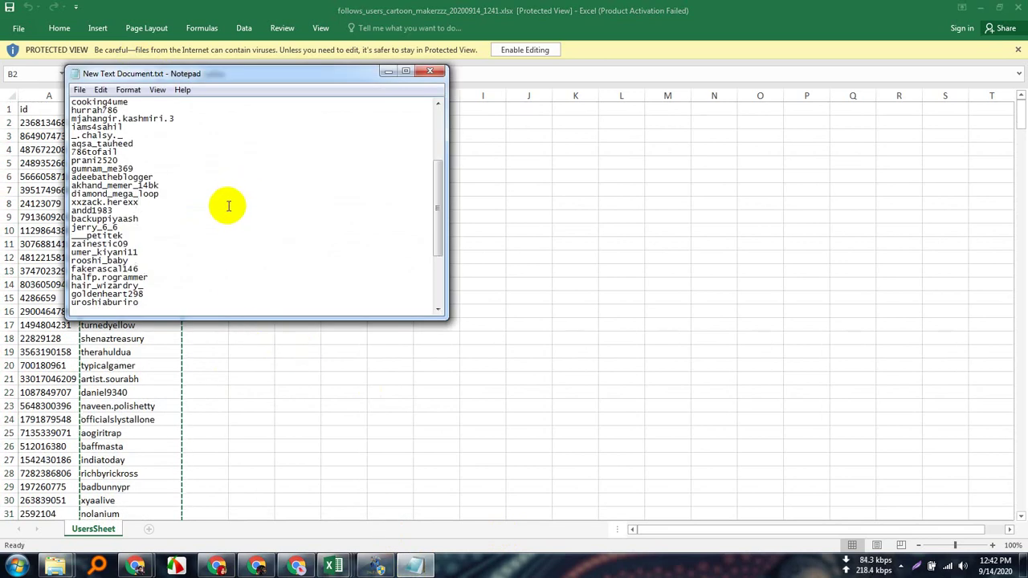
pyautogui.hotkey('ctrl', 'a')
pyautogui.press('Delete')
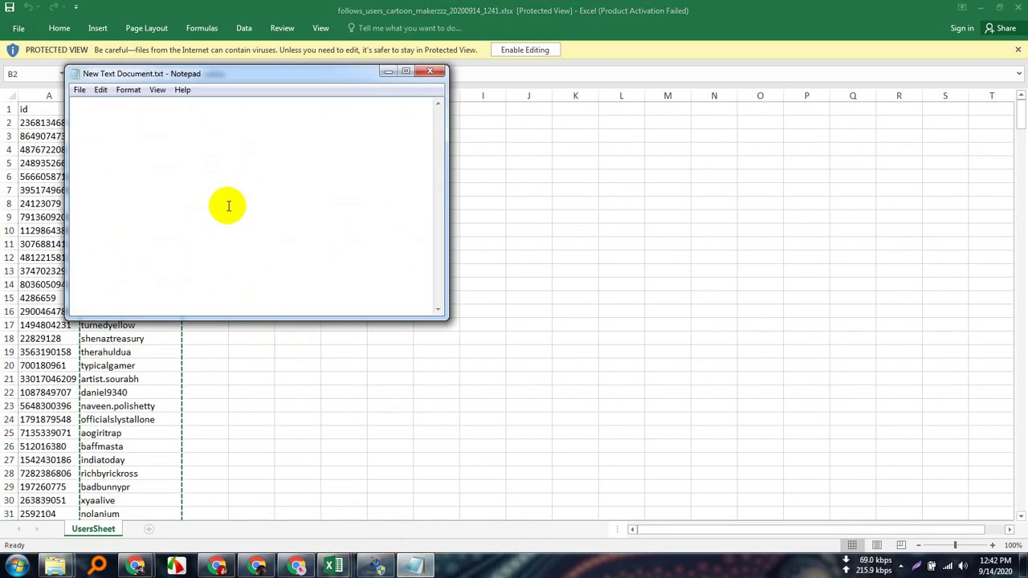
pyautogui.hotkey('ctrl', 'v')
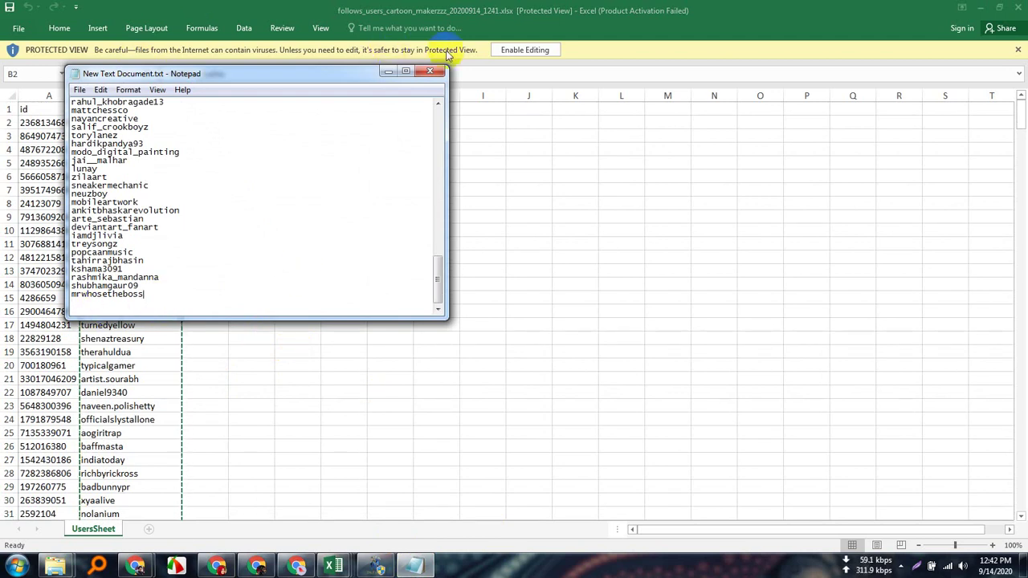
pyautogui.click(432, 73)
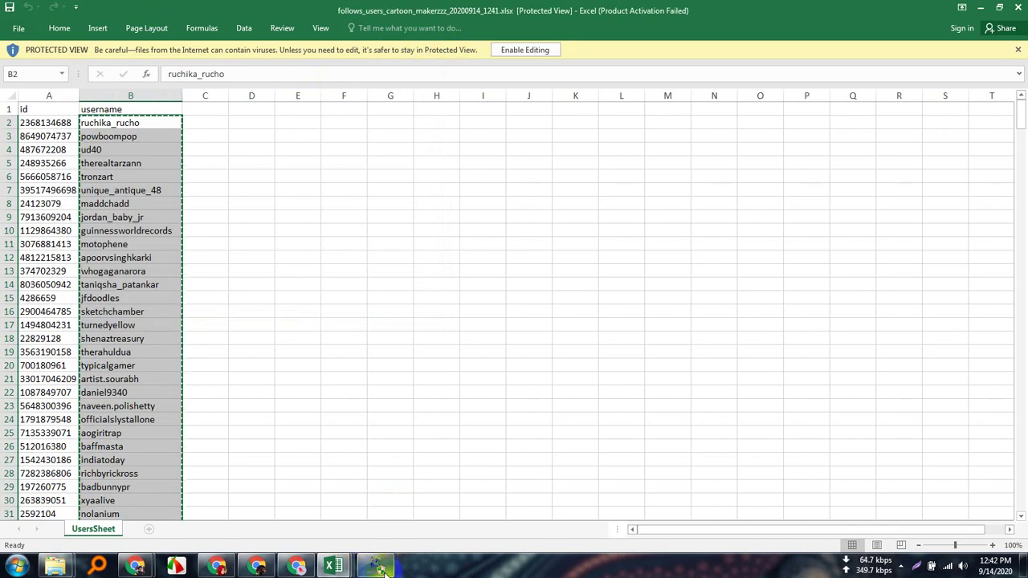
# Switch to Instagram Data Extractor Pro, clear the previous results and import the usernames from New Text Document.txt
pyautogui.click(407, 450)
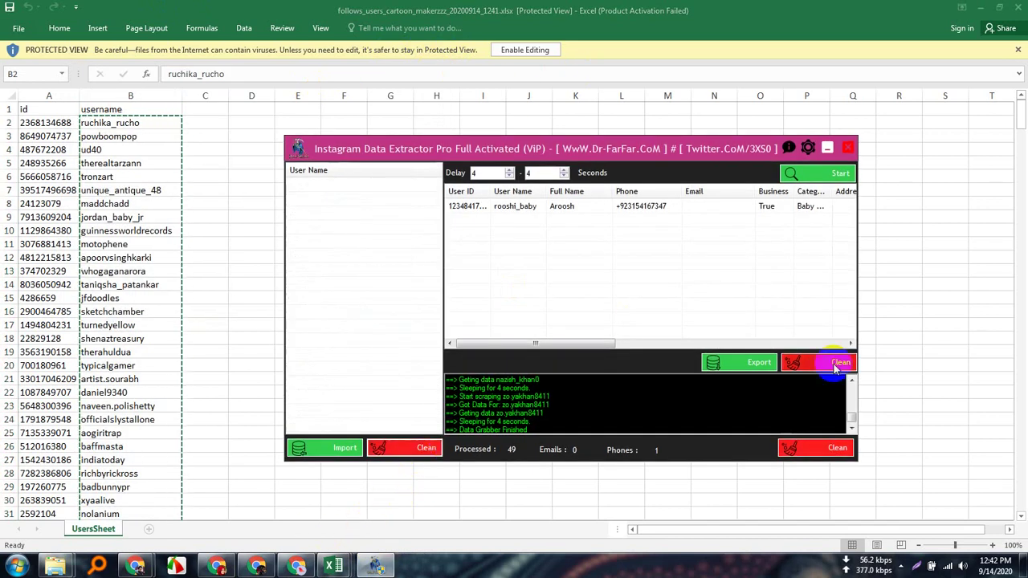
pyautogui.click(850, 368)
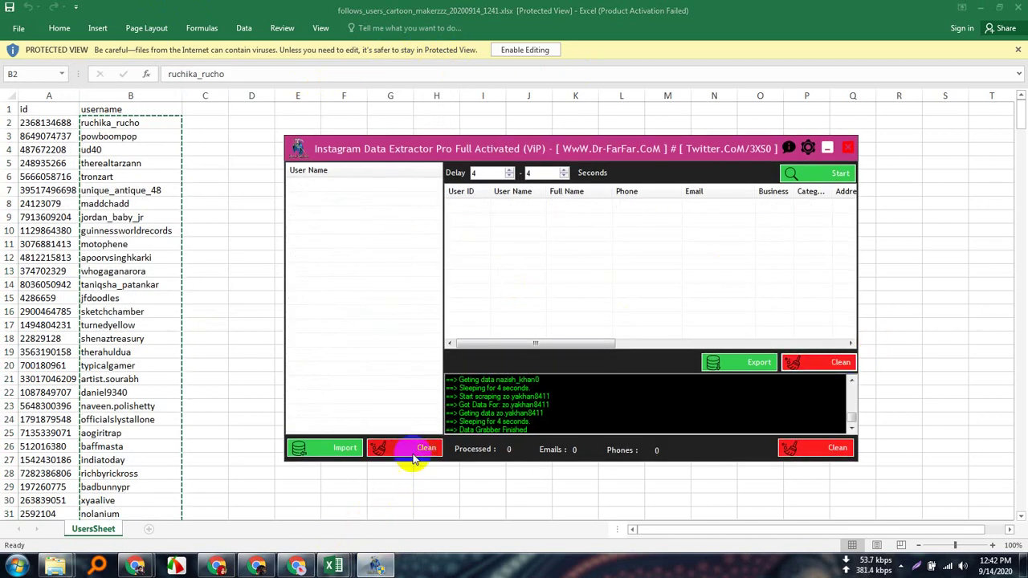
pyautogui.click(344, 451)
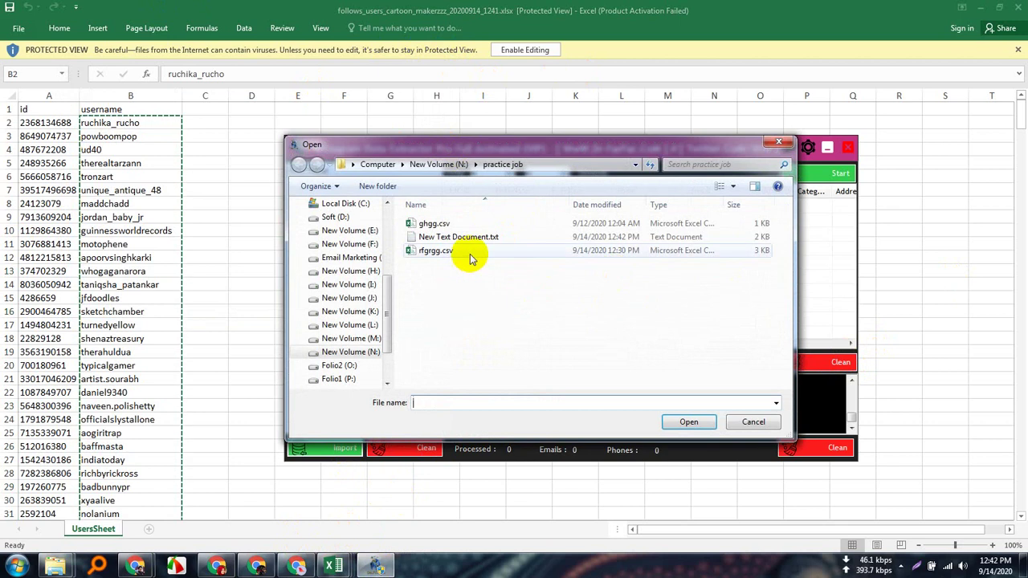
pyautogui.doubleClick(489, 238)
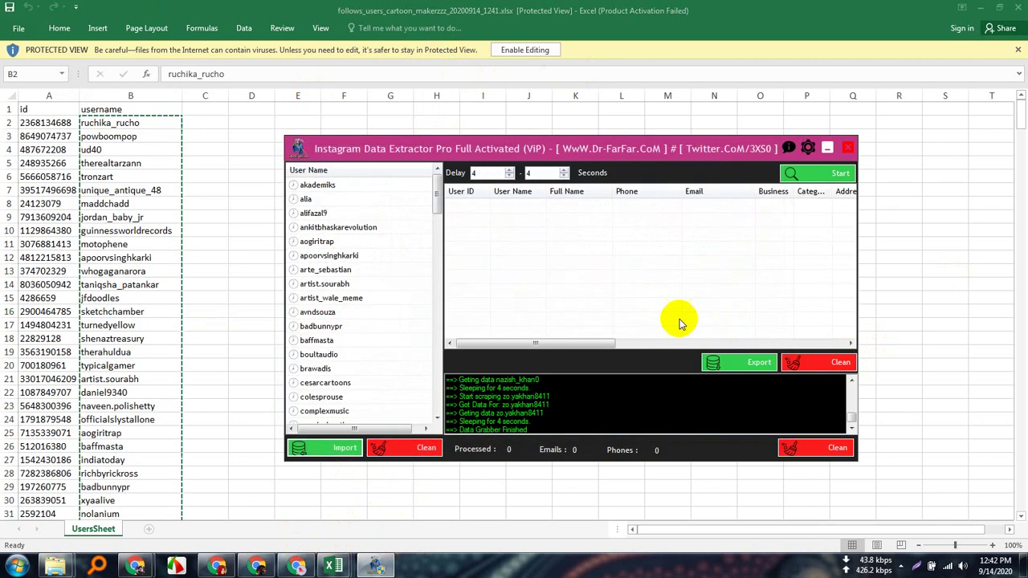
pyautogui.moveTo(436, 201); pyautogui.dragTo(436, 172)
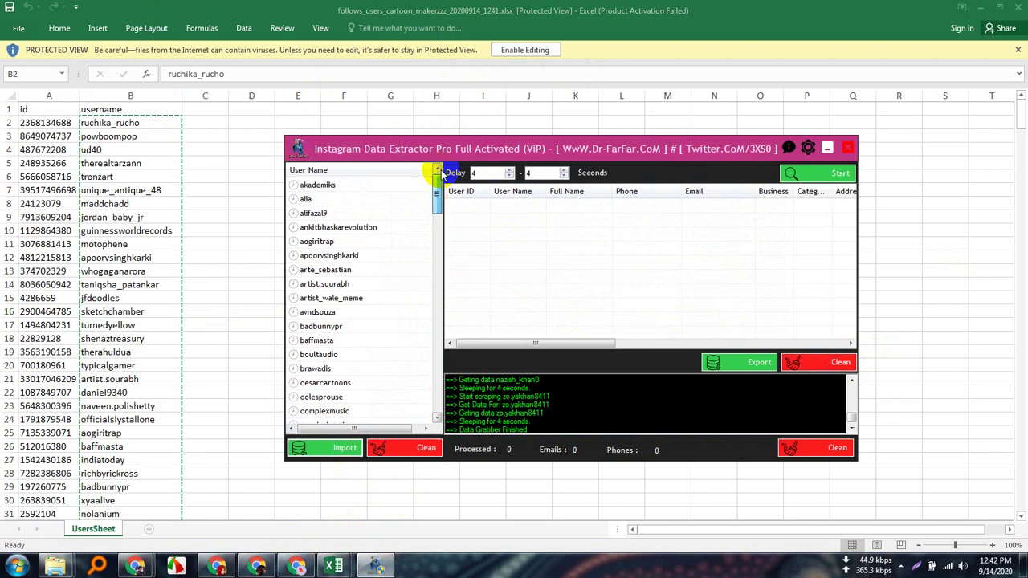
# Start the data extraction, close the dr-farfar.com pop-up page and bring the extractor back to view its results
pyautogui.click(980, 8)
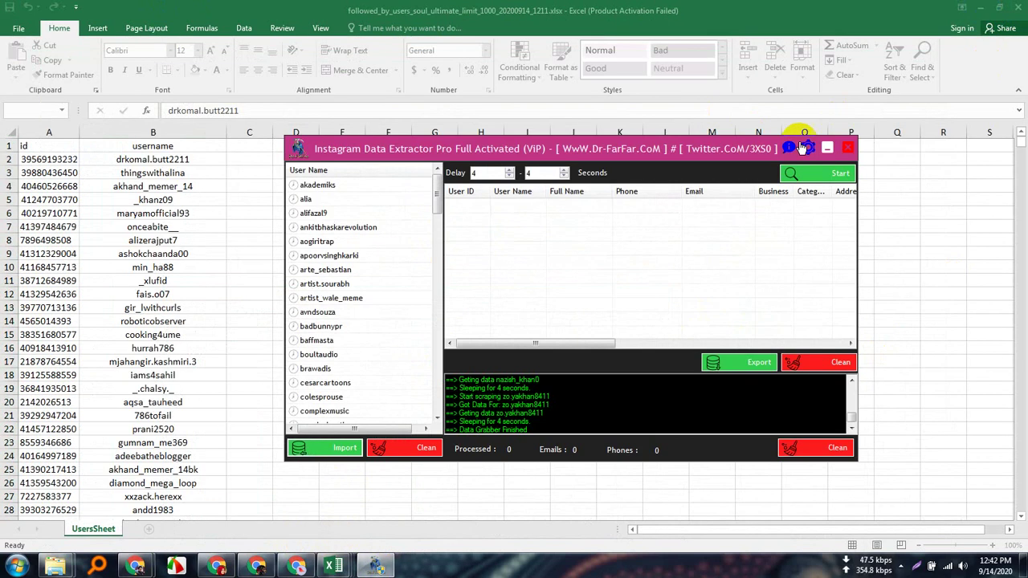
pyautogui.click(831, 174)
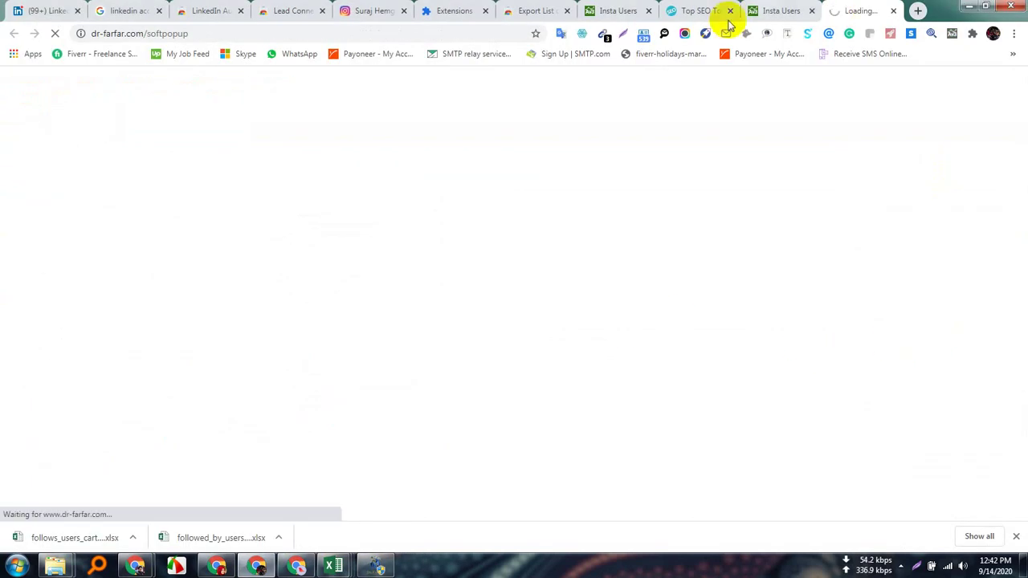
pyautogui.click(373, 566)
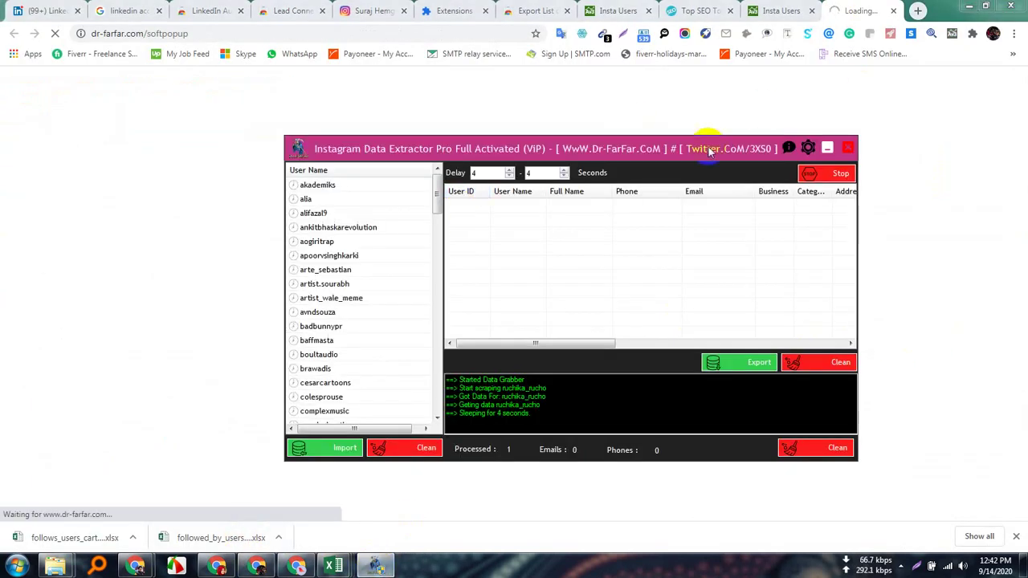
pyautogui.click(893, 11)
pyautogui.click(893, 11)
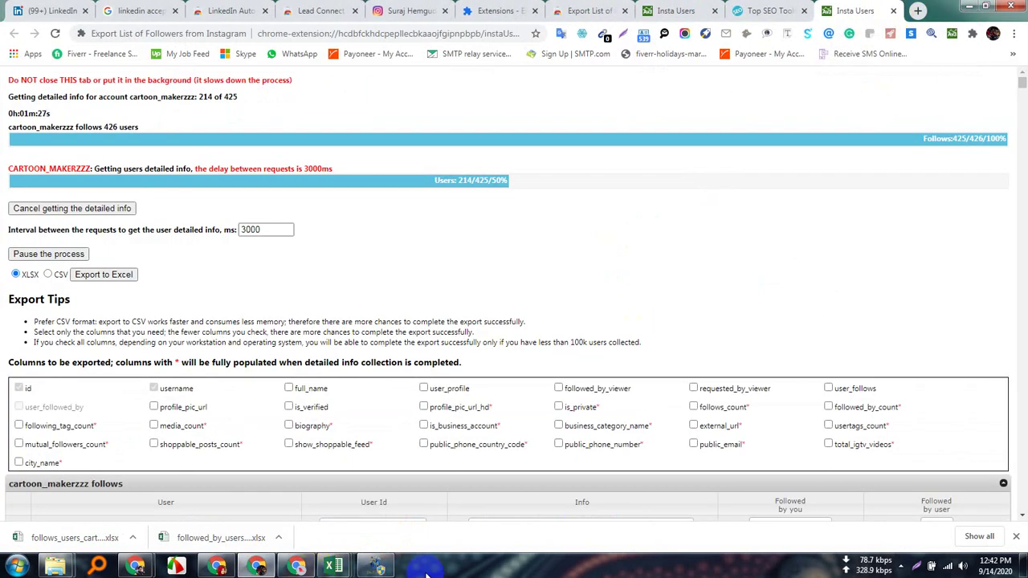
pyautogui.click(375, 567)
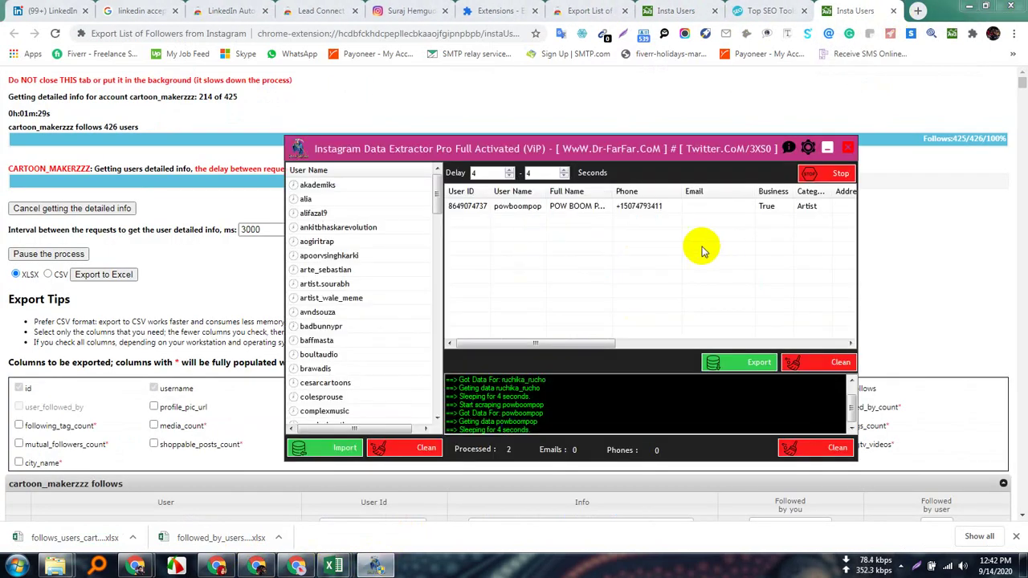
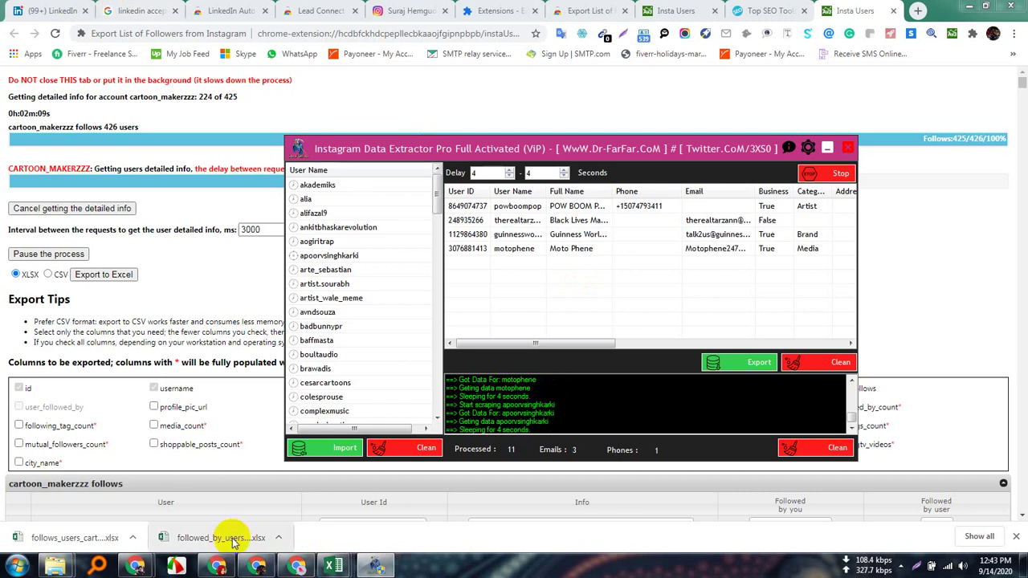
# Switch to the Google Meet tab in the other Chrome window and copy the Chrome Web Store link for the followers export extension from the chat
pyautogui.moveTo(138, 567)
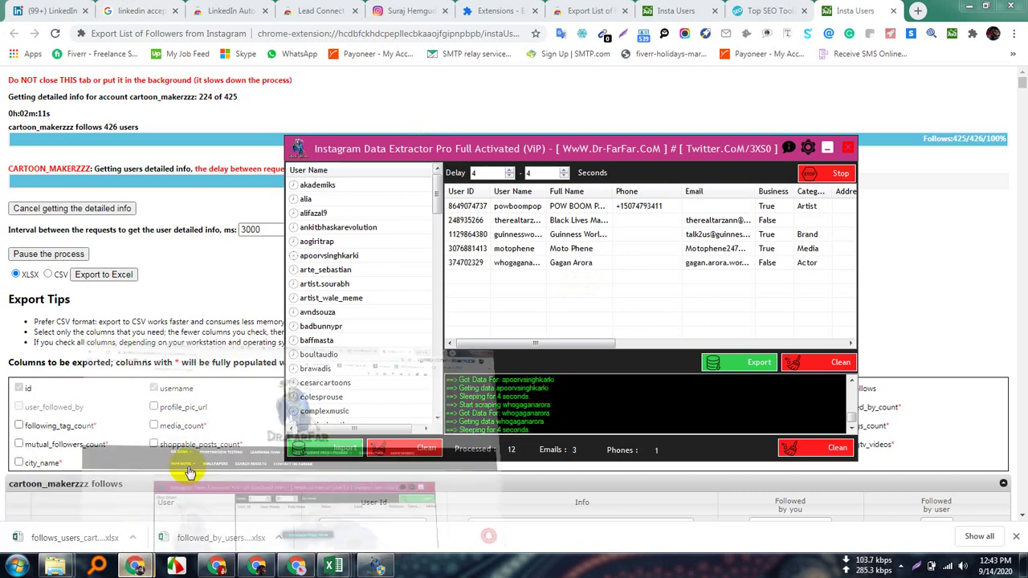
pyautogui.click(148, 510)
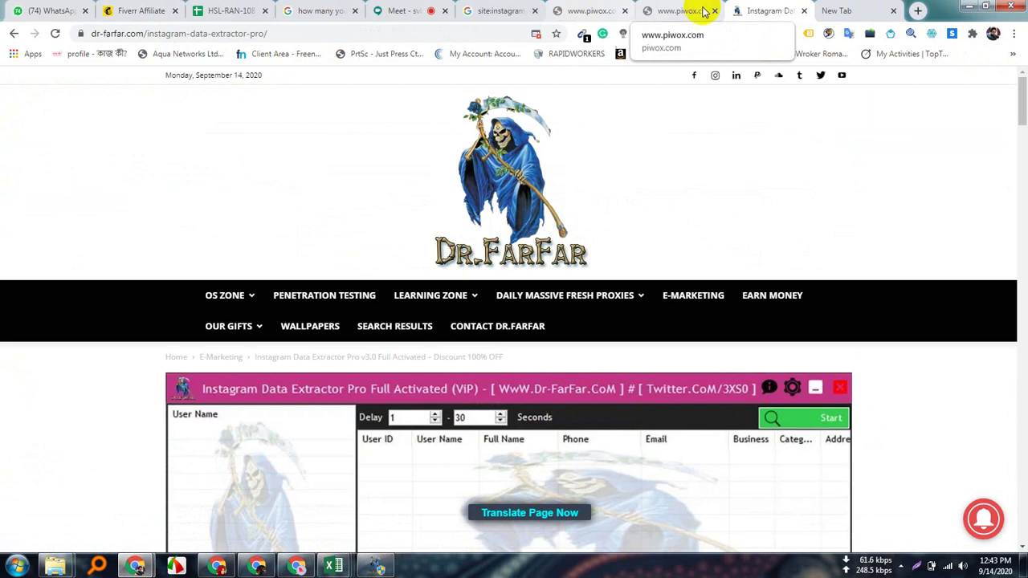
pyautogui.click(839, 10)
pyautogui.write('sms')
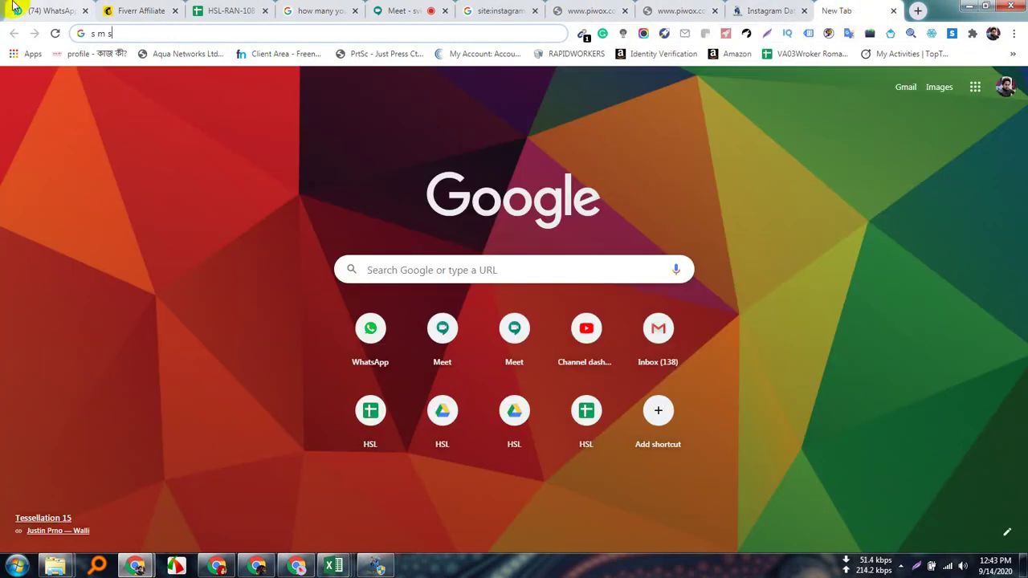
pyautogui.click(410, 16)
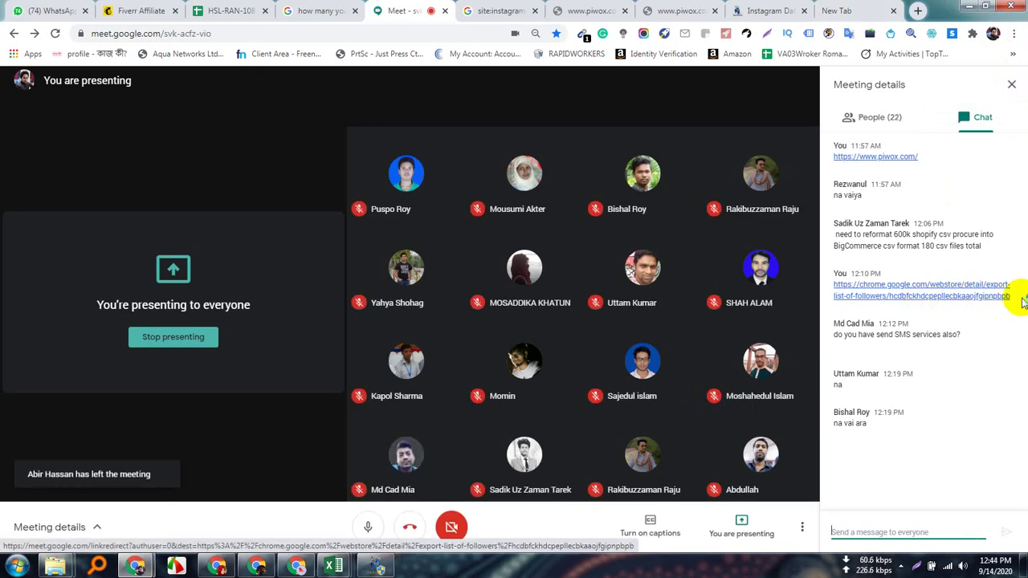
pyautogui.moveTo(1020, 297); pyautogui.dragTo(834, 285)
pyautogui.rightClick(884, 288)
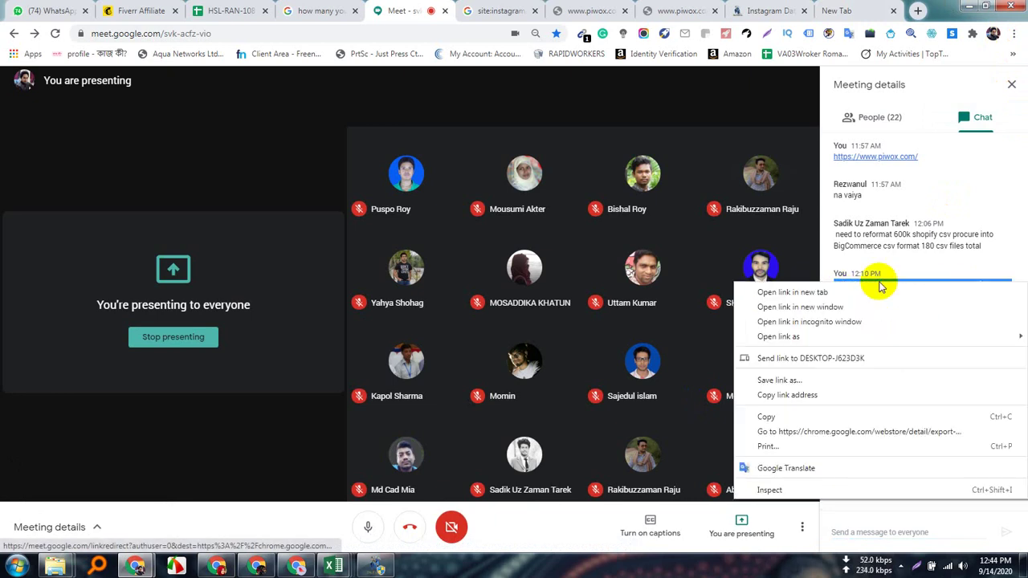
pyautogui.click(767, 418)
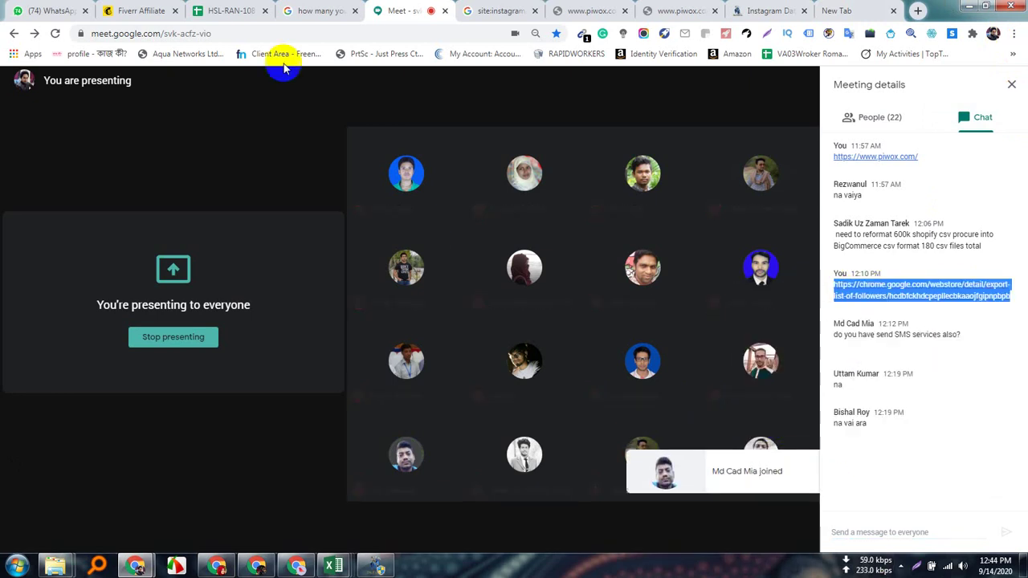
# Close the meeting chat and stop presenting the screen in Google Meet
pyautogui.click(1012, 85)
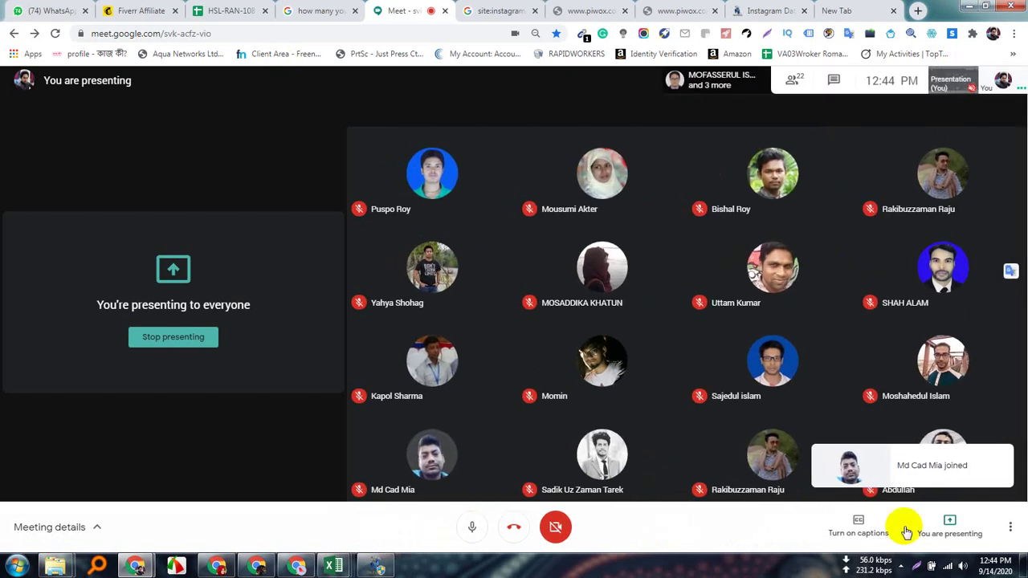
pyautogui.click(948, 523)
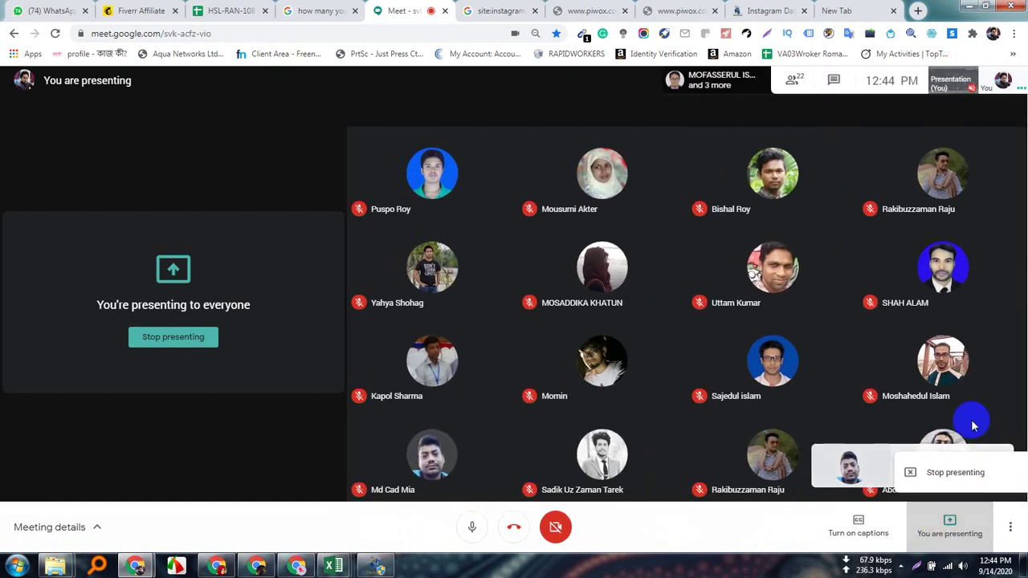
pyautogui.click(962, 471)
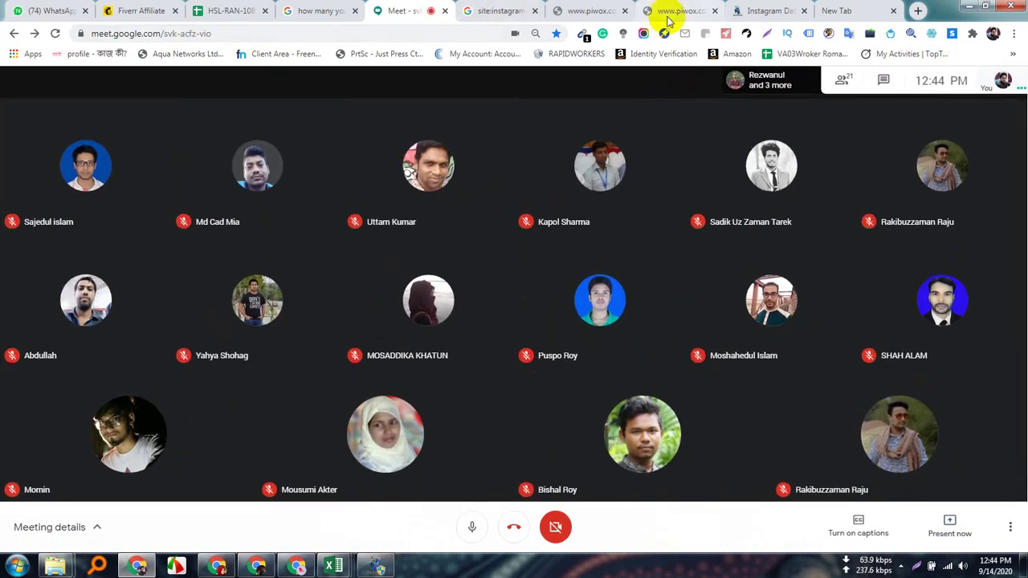
# Send the copied export-list-of-followers Chrome Web Store link to the HSL-RAN-108 WhatsApp group and return to the Google Meet tab
pyautogui.click(32, 10)
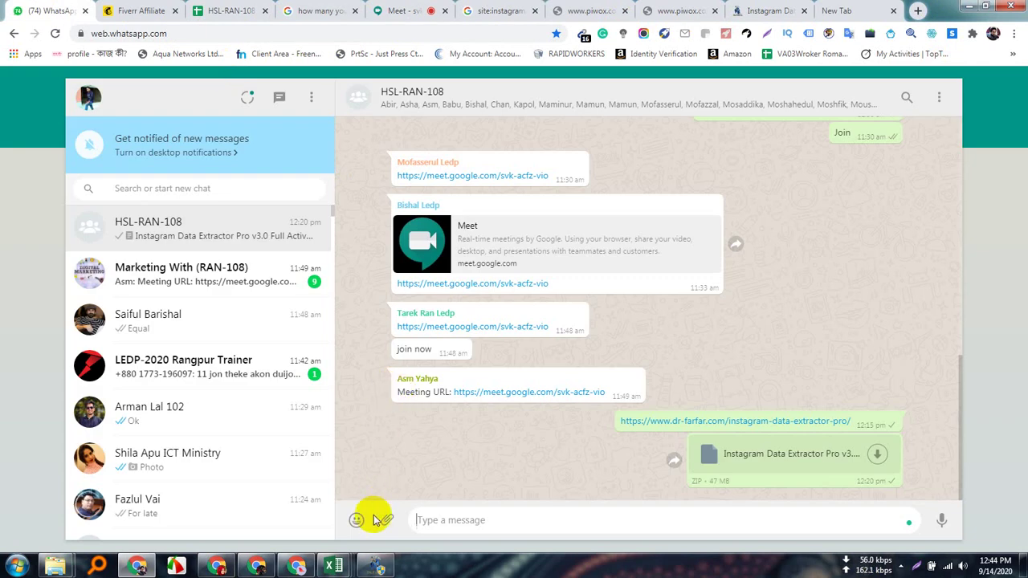
pyautogui.hotkey('ctrl', 'v')
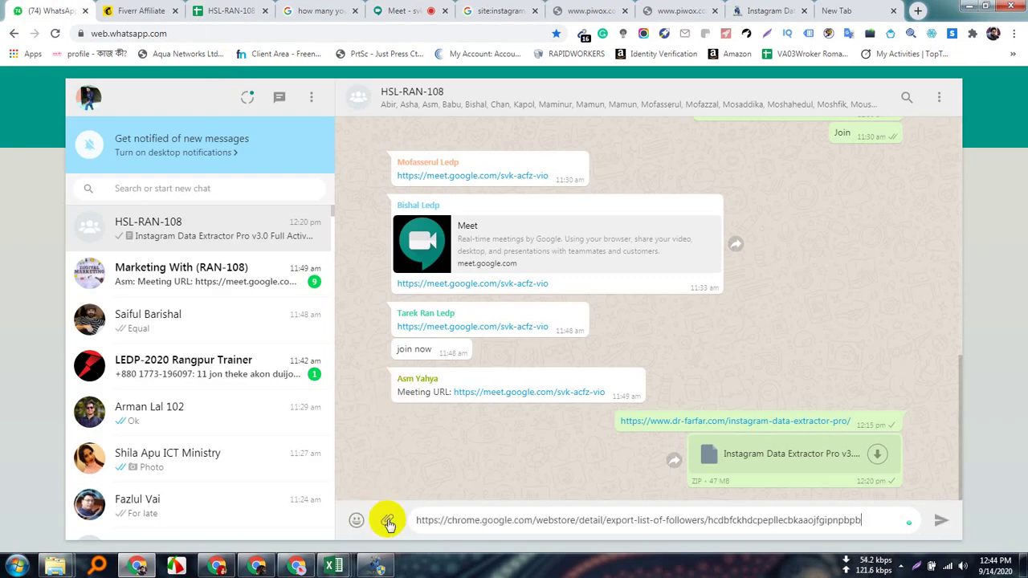
pyautogui.press('Return')
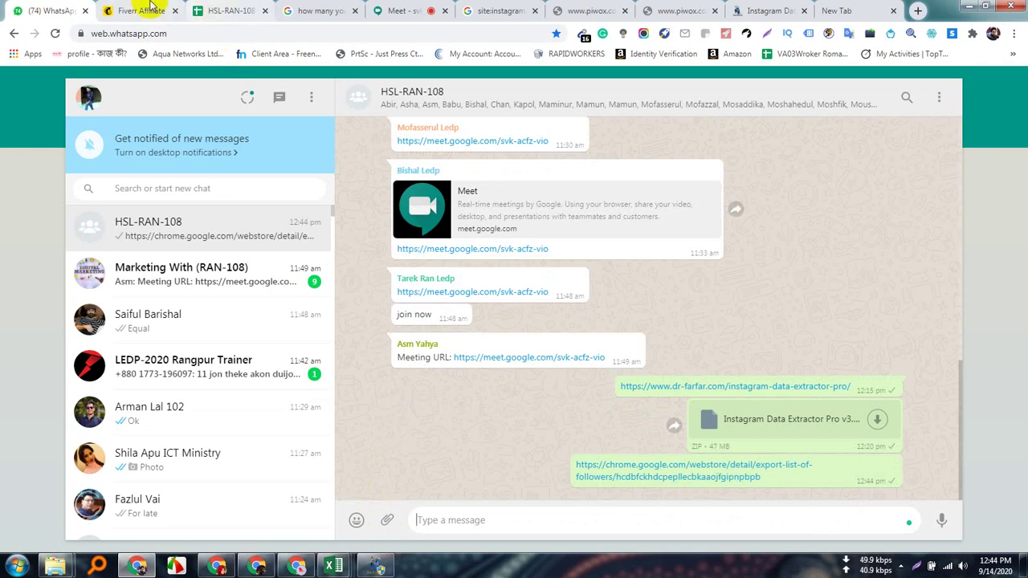
pyautogui.click(141, 11)
pyautogui.click(394, 11)
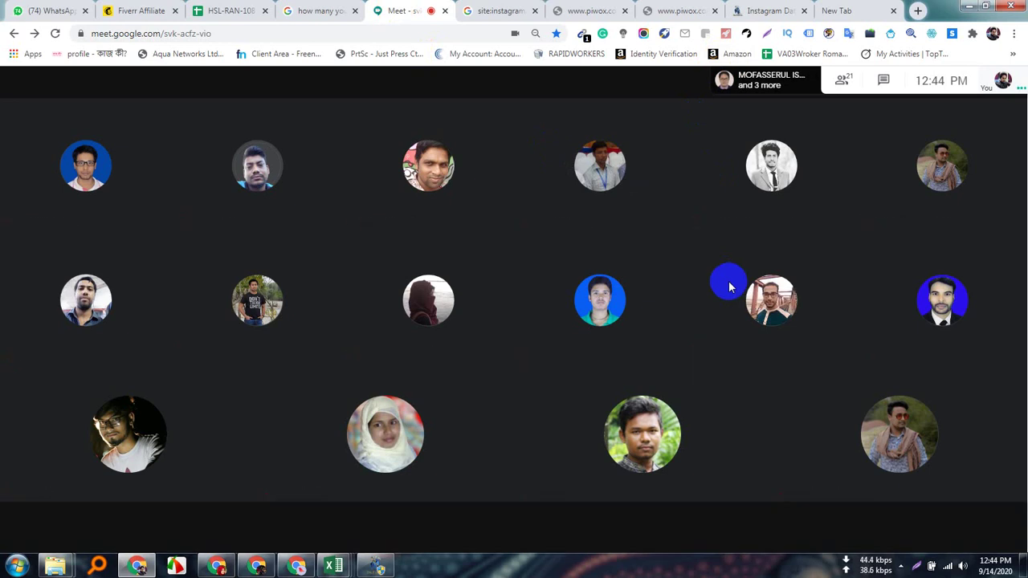
pyautogui.click(901, 565)
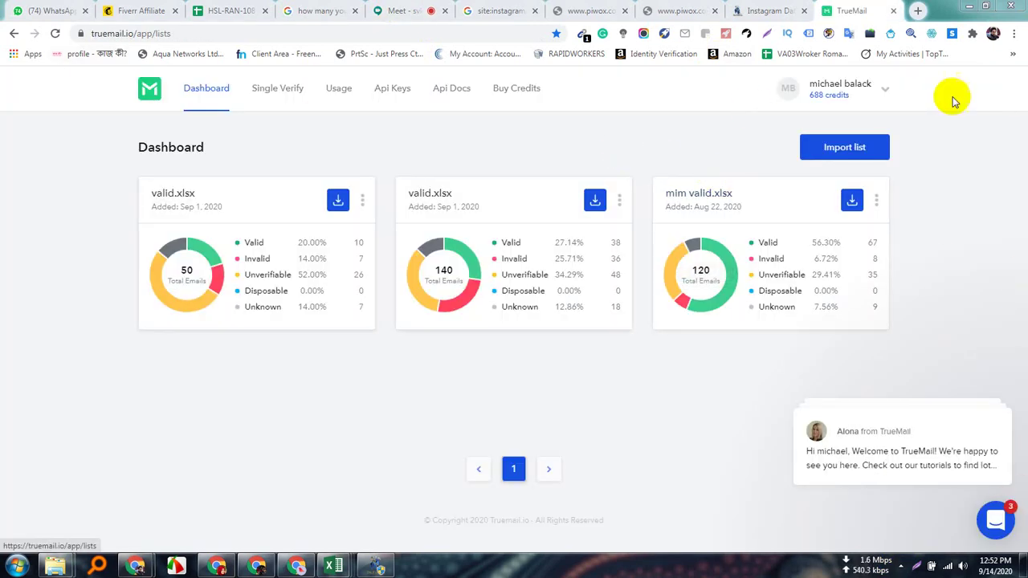
# Show how TrueMail imports an email list by uploading from the computer, and close the file chooser and Add new list dialog without uploading
pyautogui.click(850, 147)
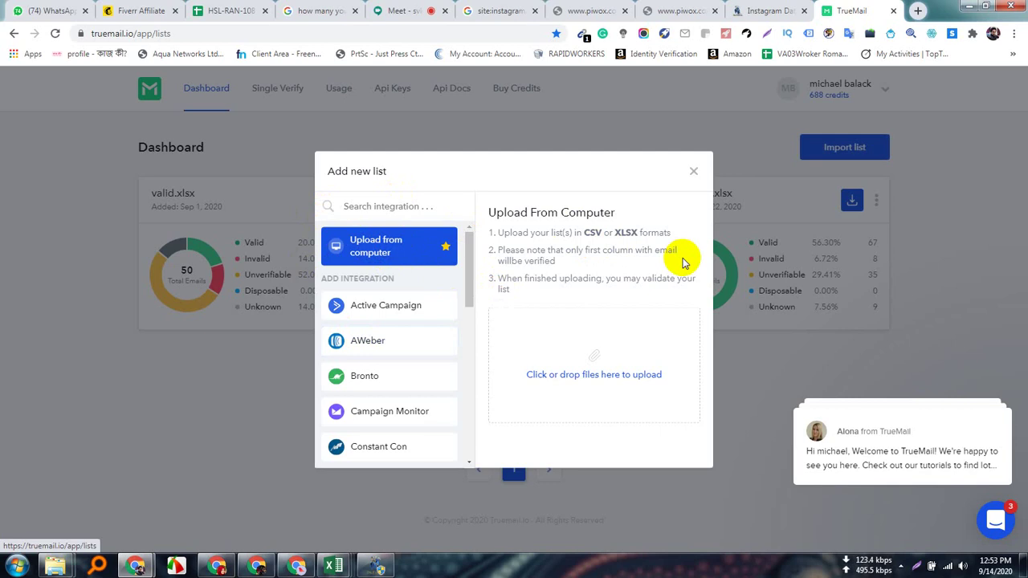
pyautogui.click(592, 375)
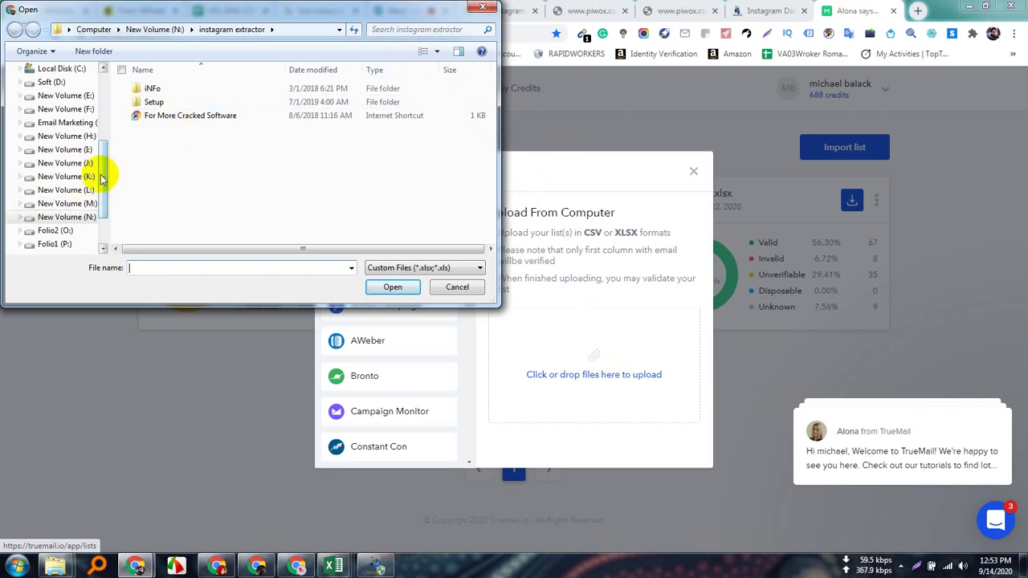
pyautogui.click(483, 8)
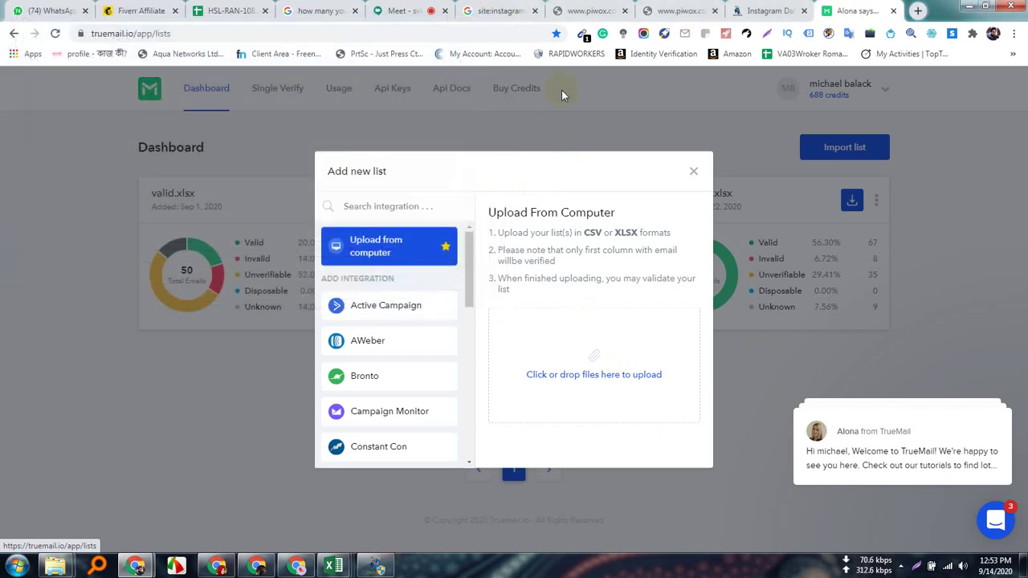
pyautogui.click(694, 171)
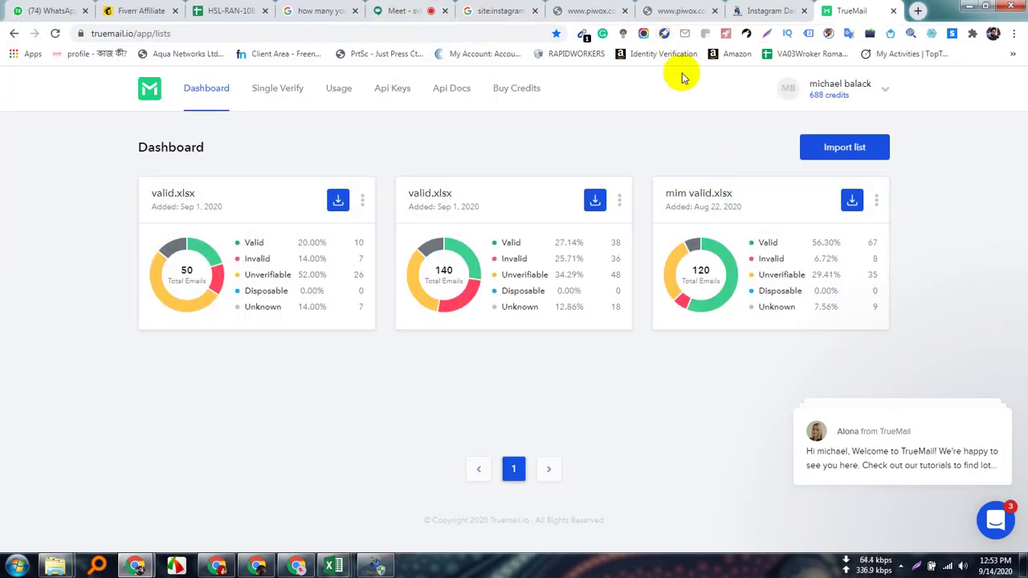
# Return to the Google Meet tab and end the screen presentation
pyautogui.click(387, 10)
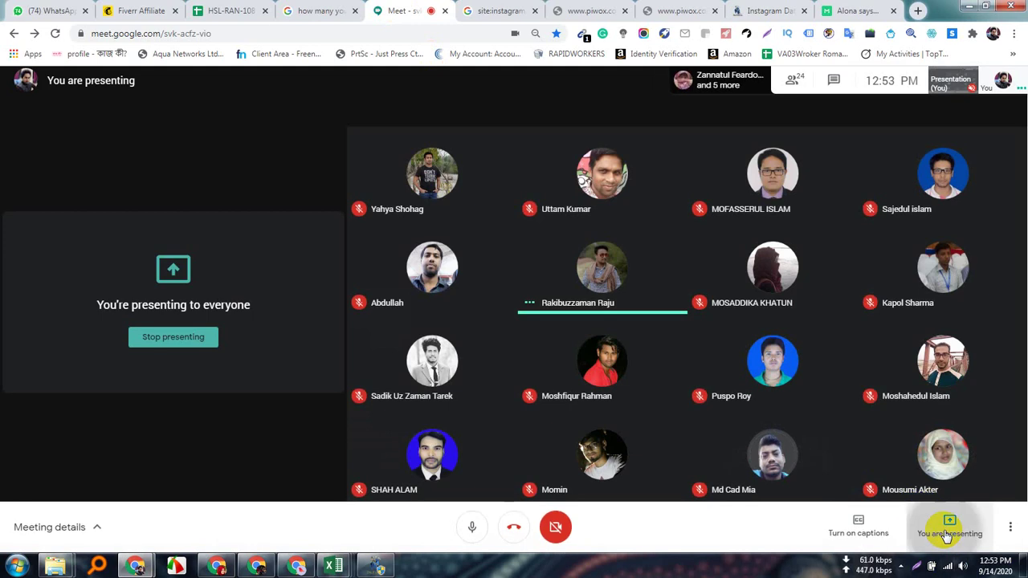
pyautogui.click(940, 530)
pyautogui.click(969, 485)
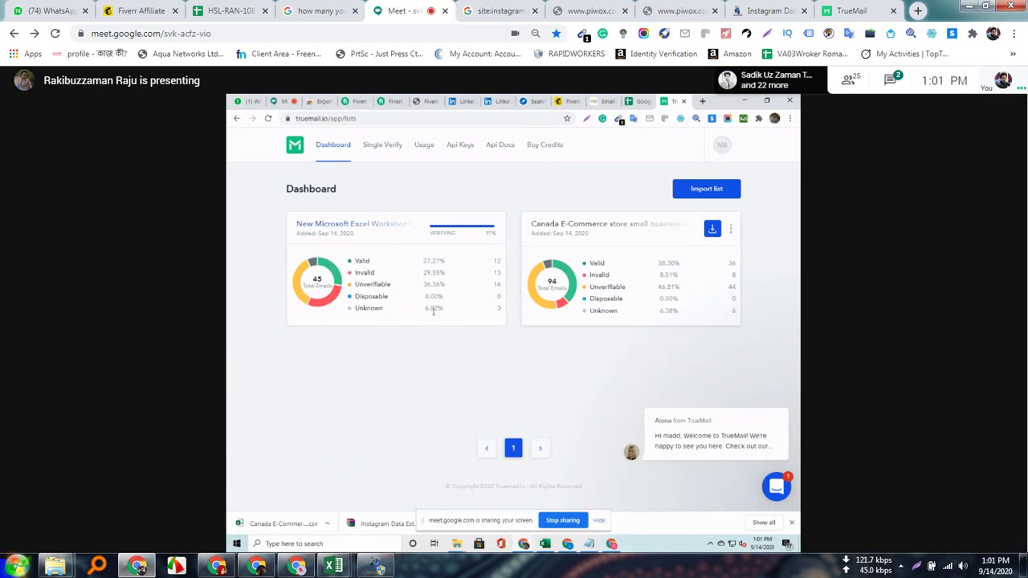
# Turn off the microphone and leave the Google Meet call
pyautogui.moveTo(853, 532)
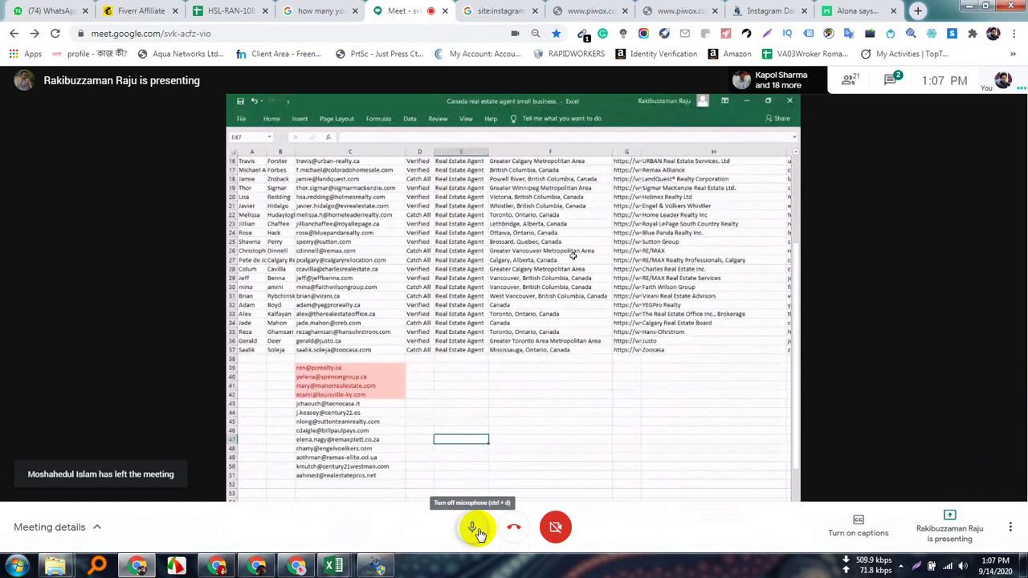
pyautogui.click(475, 533)
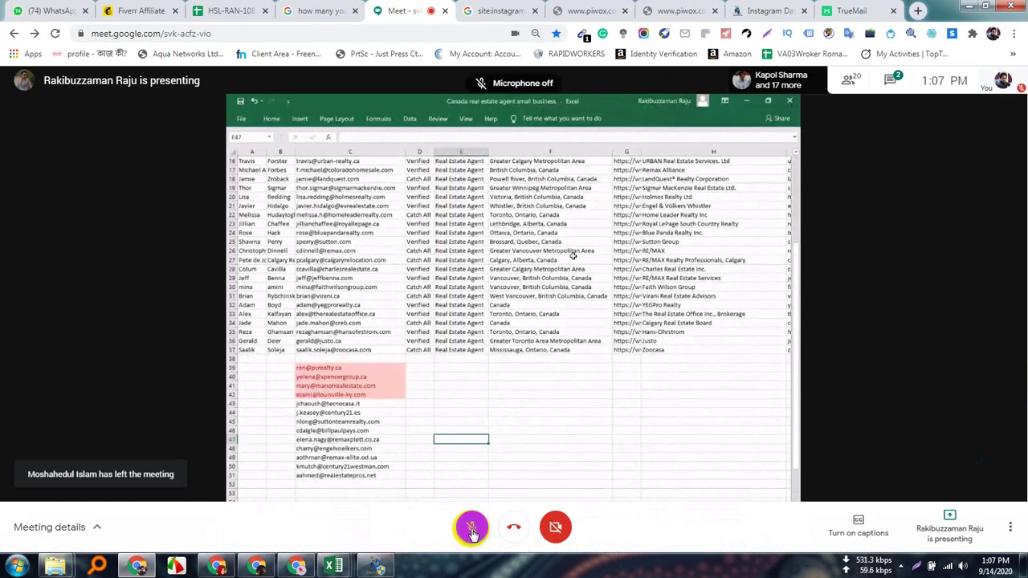
pyautogui.click(515, 530)
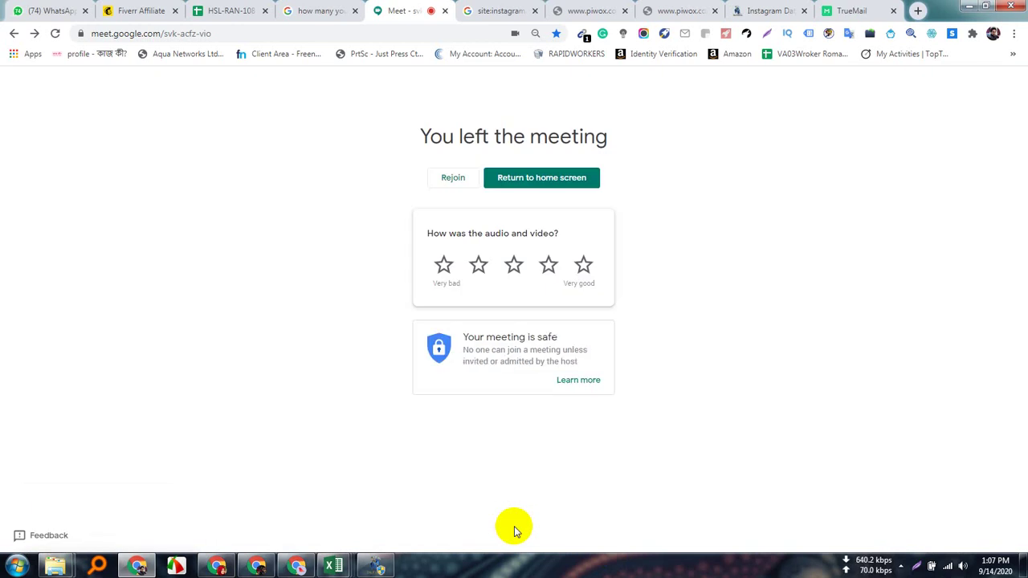